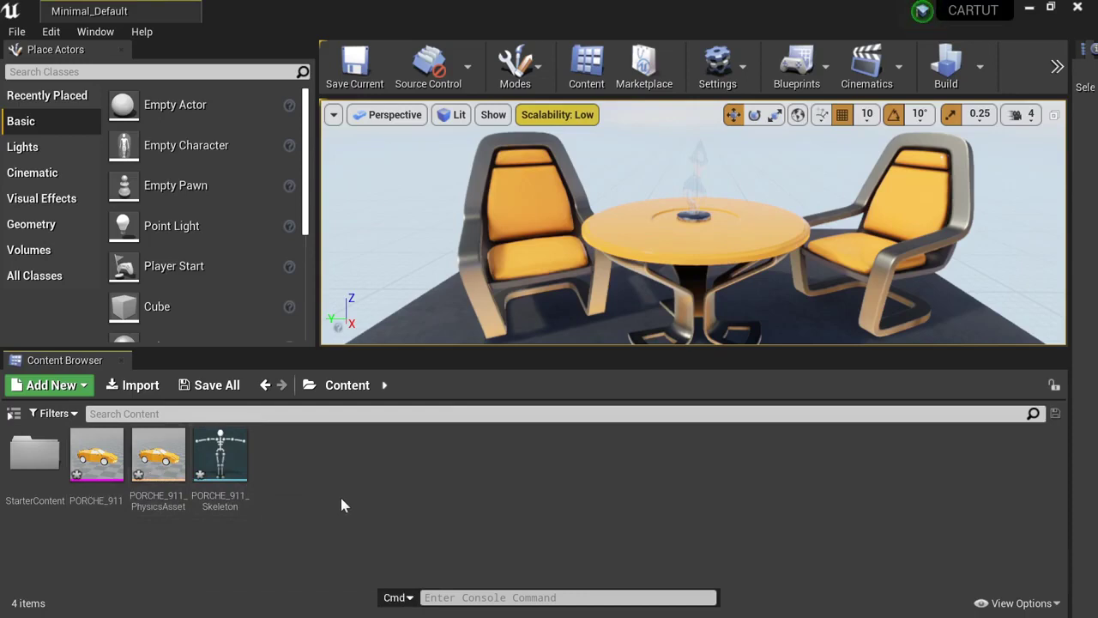
- Open the PORCHE_911_PhysicsAsset and regenerate the chassis collision body with the Box primitive type
double_click(171, 479)
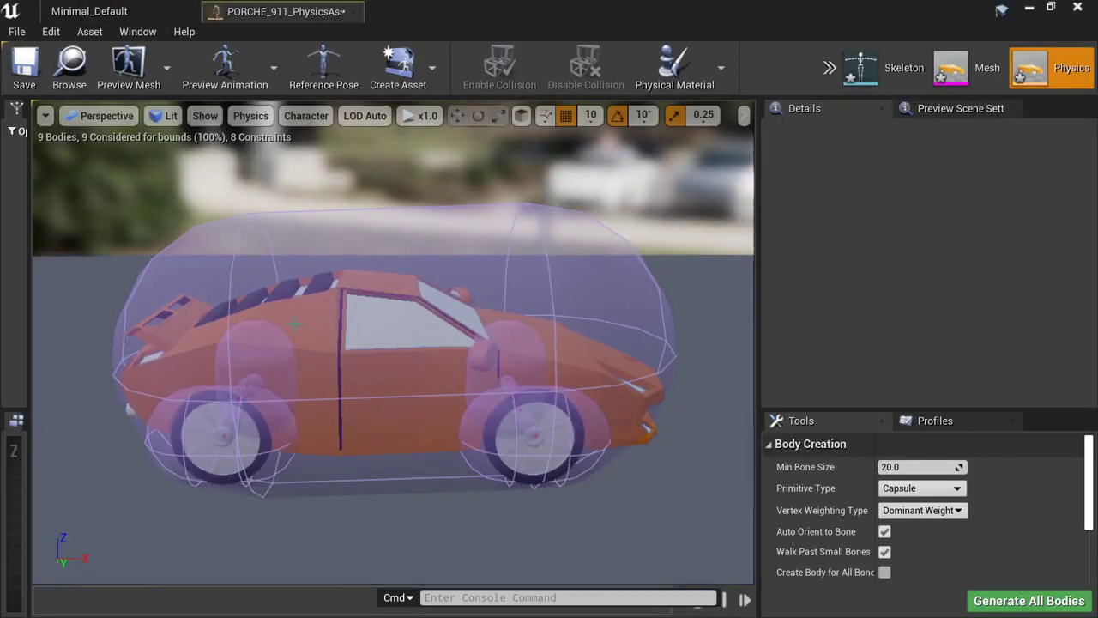
click(573, 327)
right_drag(535, 484, 525, 516)
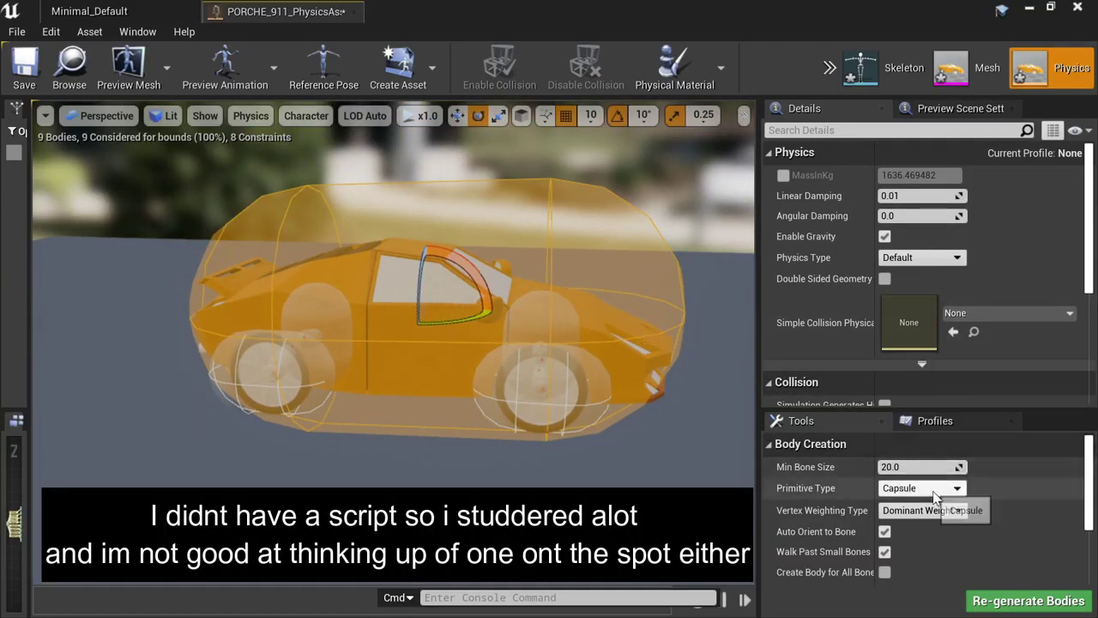
click(923, 487)
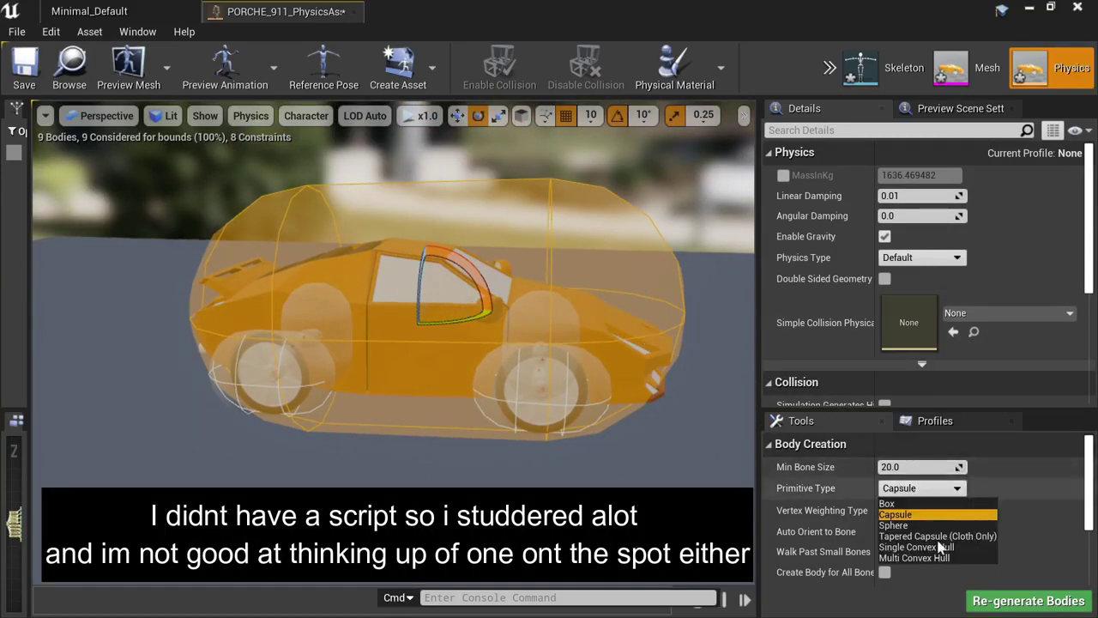
click(896, 504)
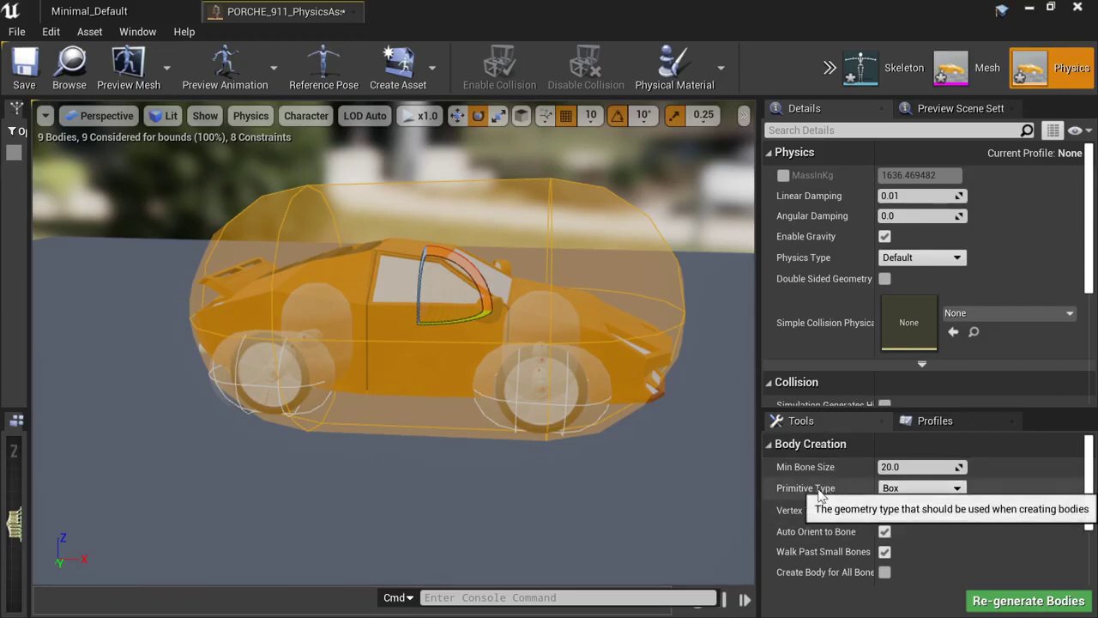
click(900, 488)
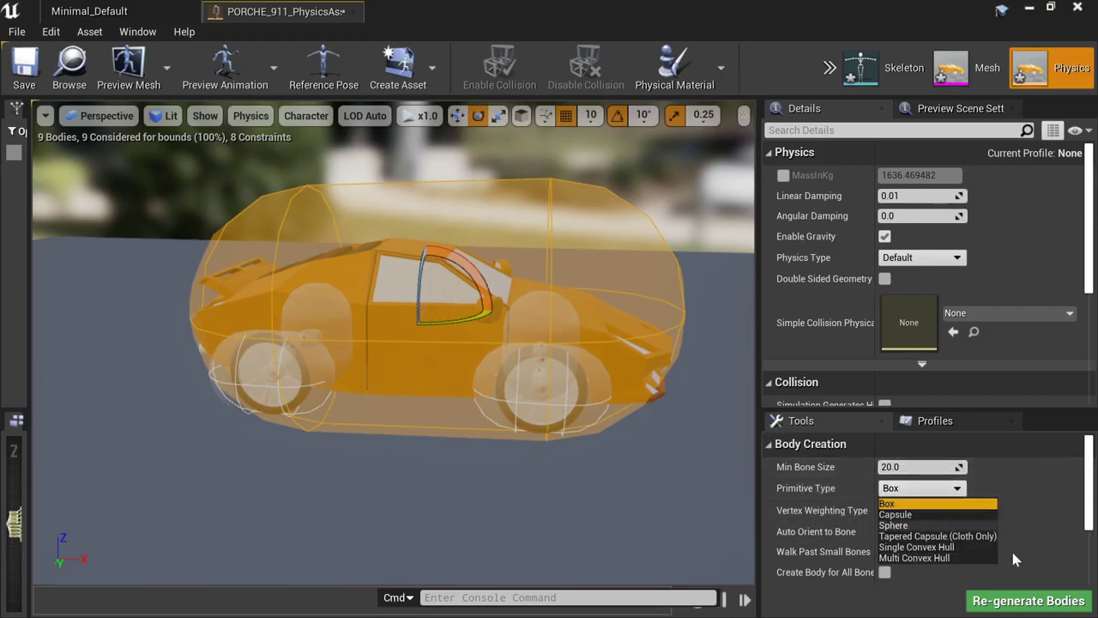
click(1026, 604)
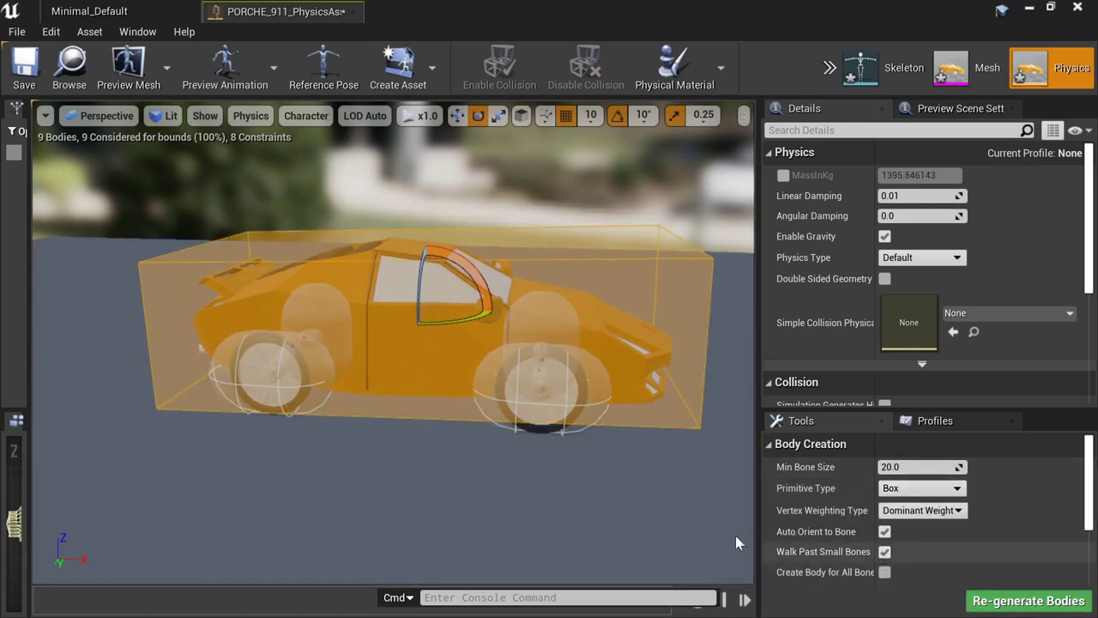
- Scale the chassis box body slightly shorter along the car's length
right_drag(539, 283, 602, 281)
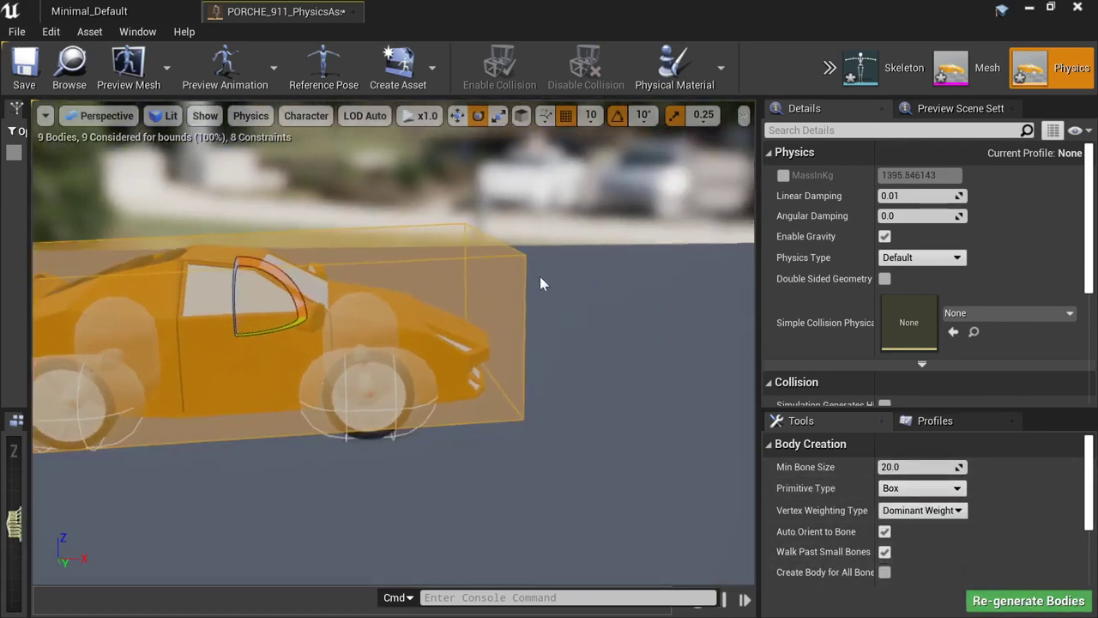
click(499, 118)
right_drag(504, 284, 480, 285)
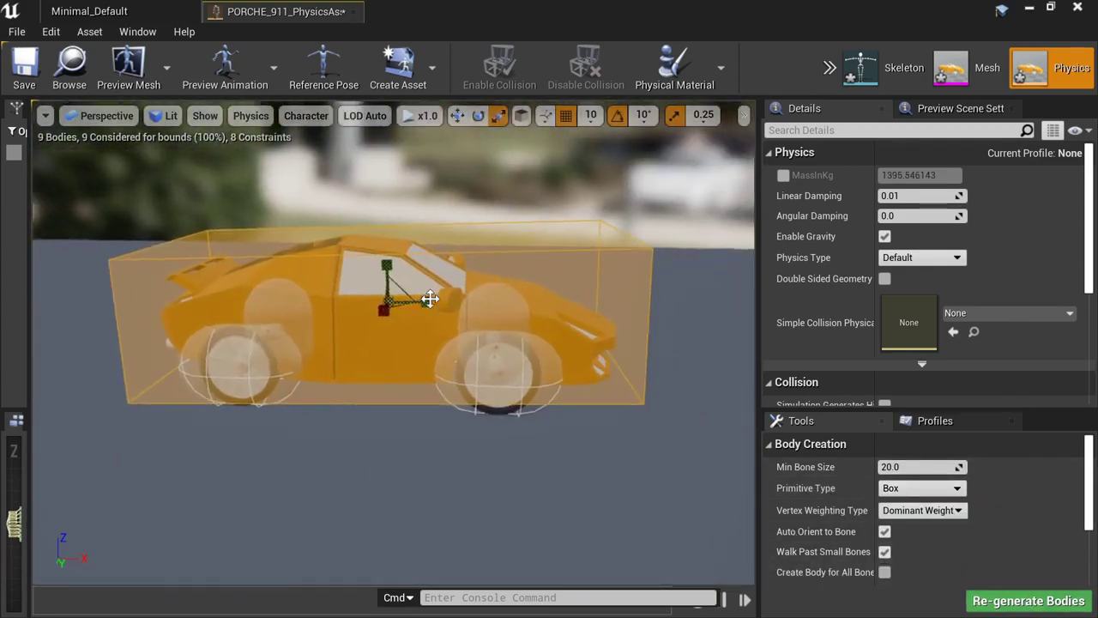
drag(417, 311, 414, 310)
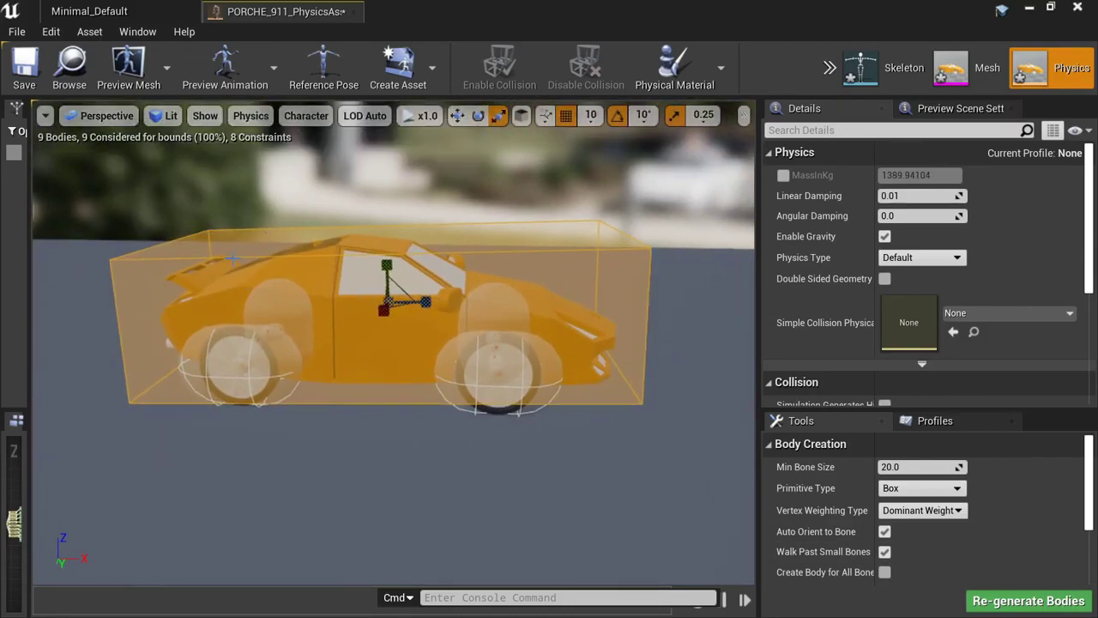
- Rotate and resize the chassis box in the Left orthographic view to level it and fit the car's outline
click(96, 116)
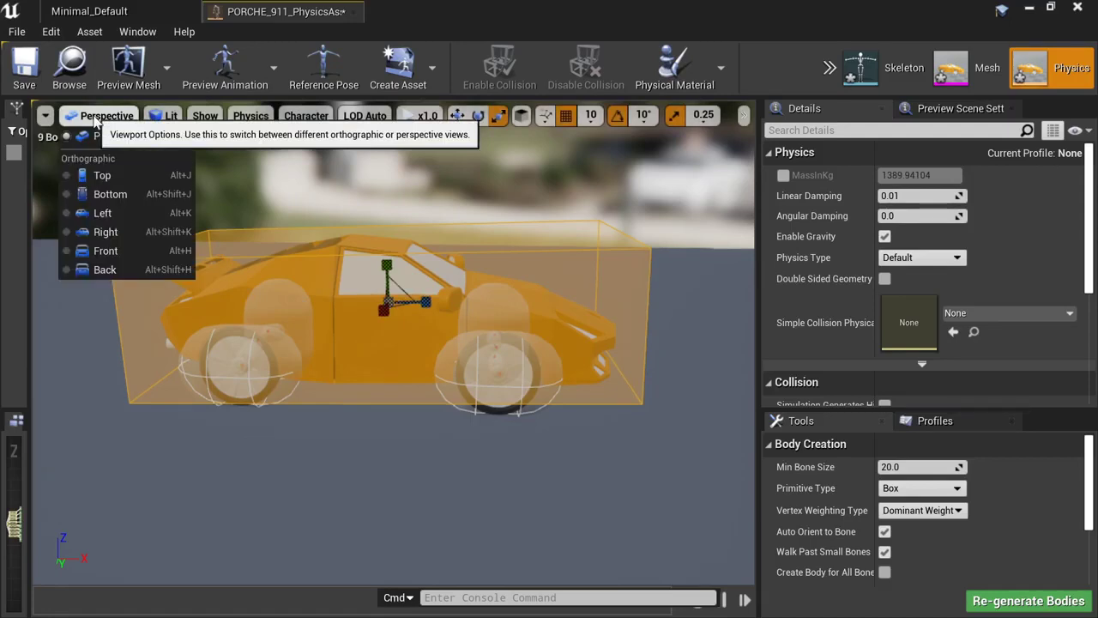
click(143, 225)
scroll(478, 377, up, 5)
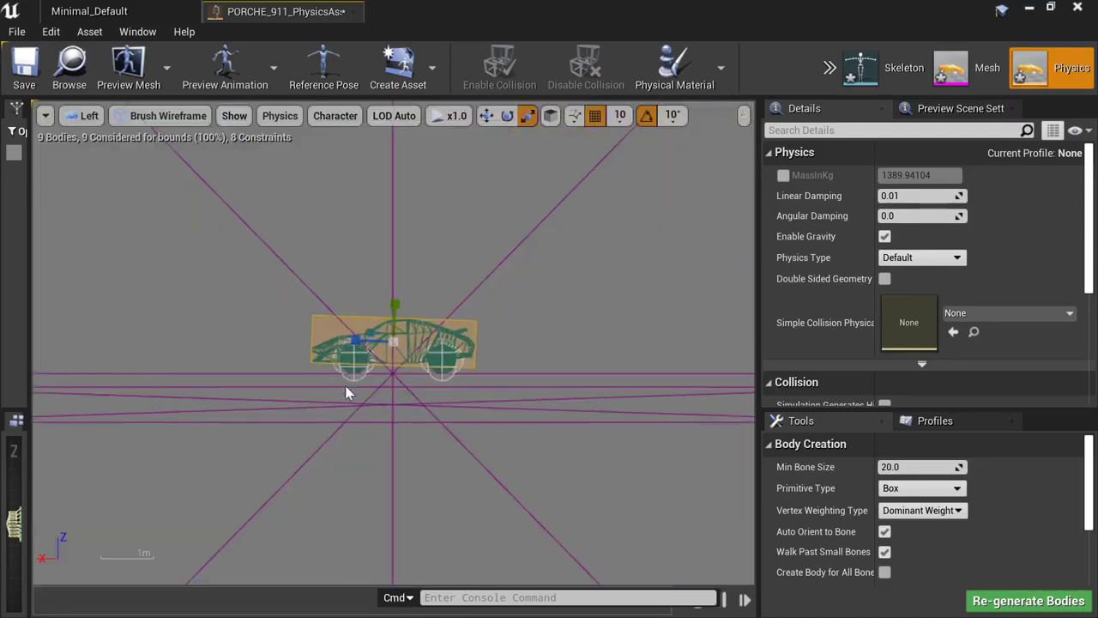
scroll(438, 303, up, 3)
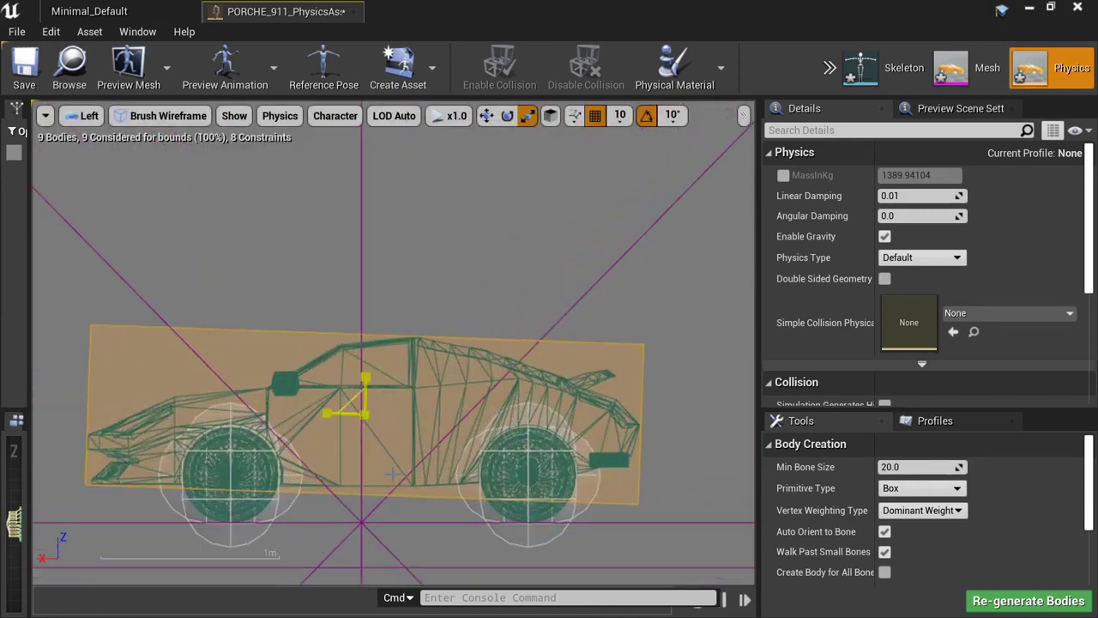
scroll(397, 532, up, 1)
scroll(296, 420, down, 1)
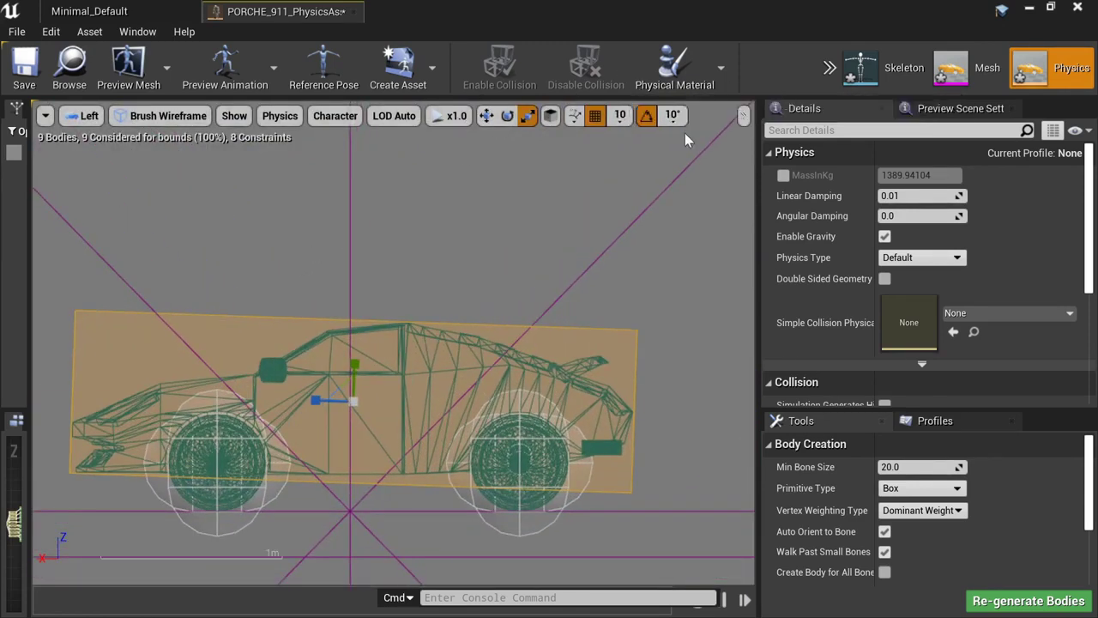
click(507, 115)
drag(382, 347, 396, 369)
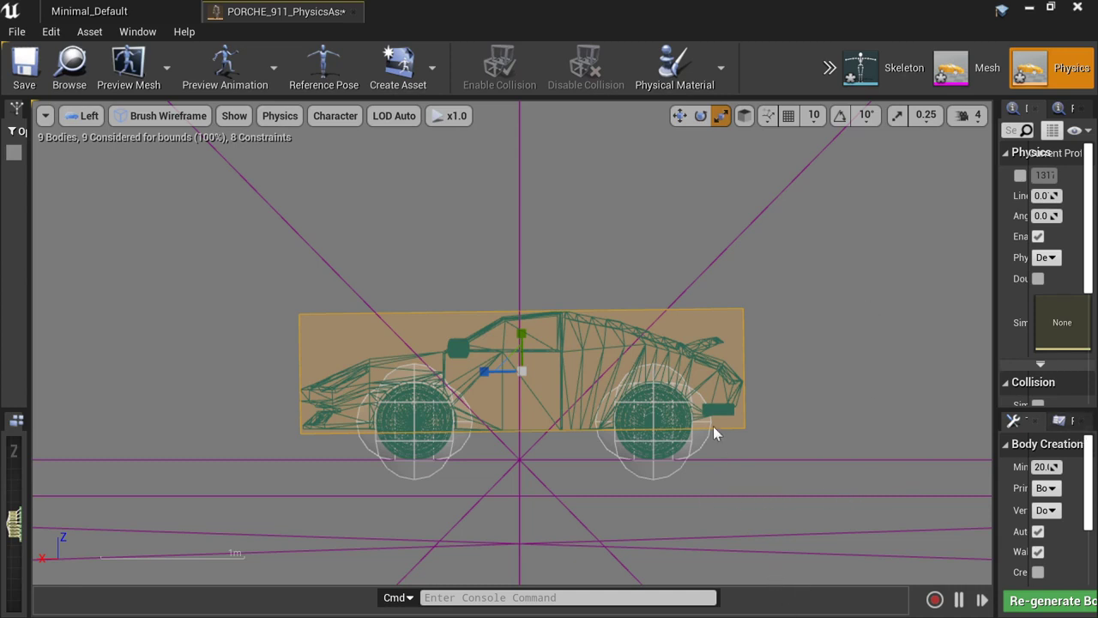
- Return to the Perspective view, select the four wheel bodies and regenerate them with the Sphere primitive type
click(84, 115)
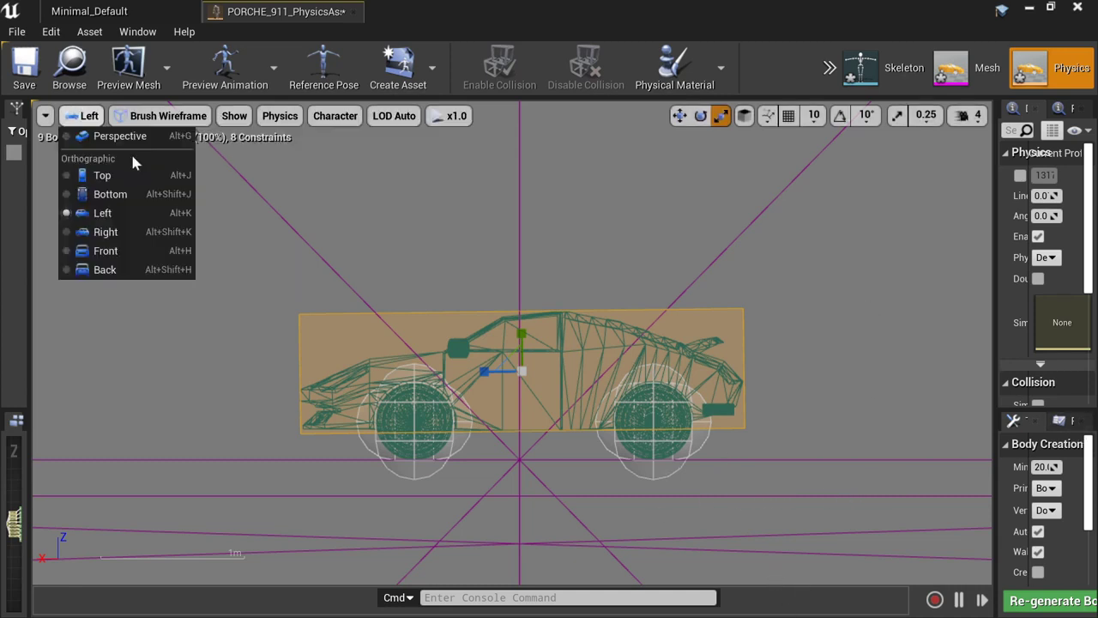
click(127, 137)
drag(730, 403, 637, 459)
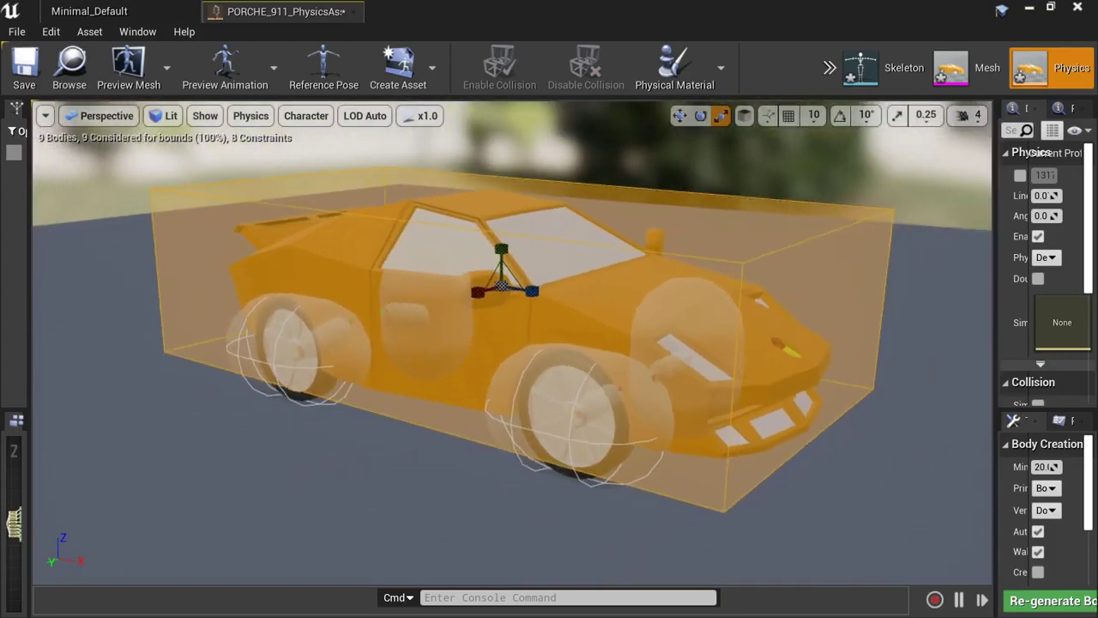
right_drag(637, 459, 609, 463)
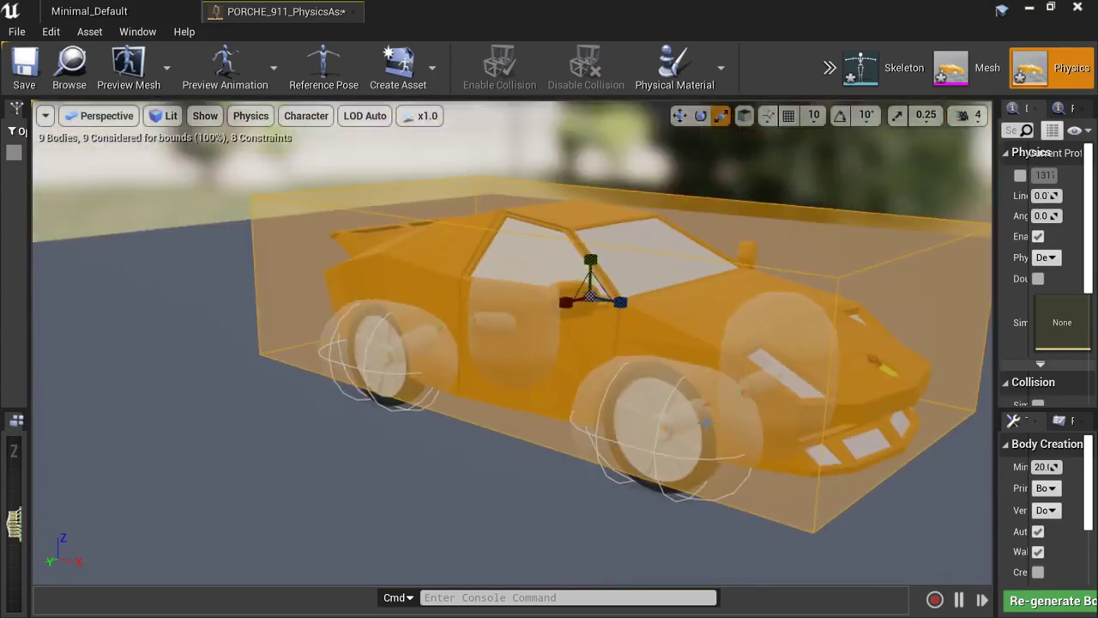
click(609, 482)
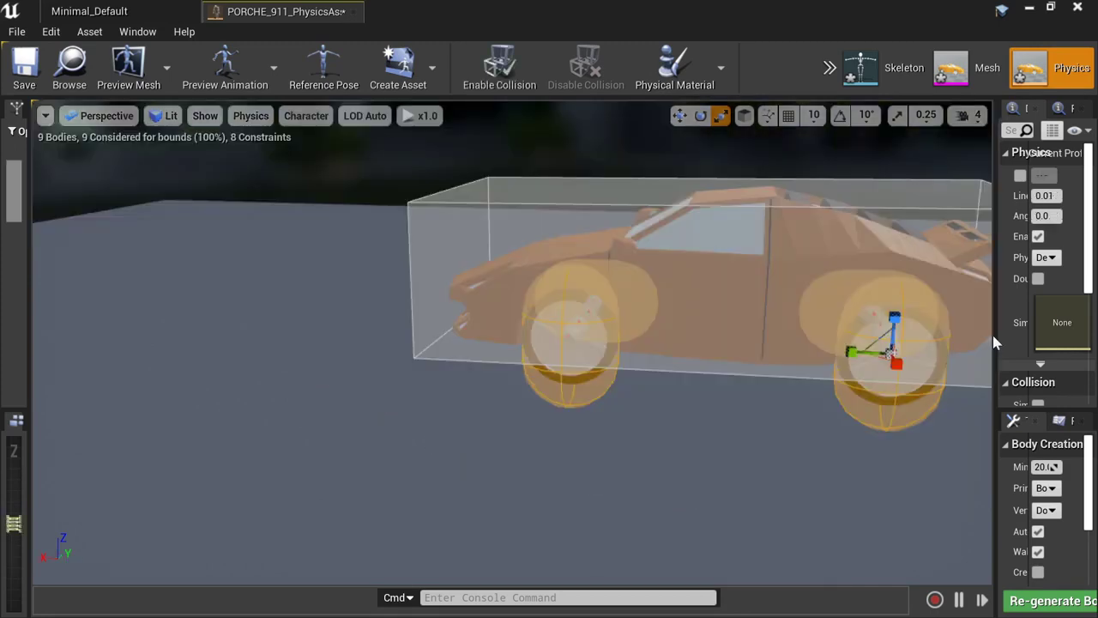
drag(995, 331, 752, 385)
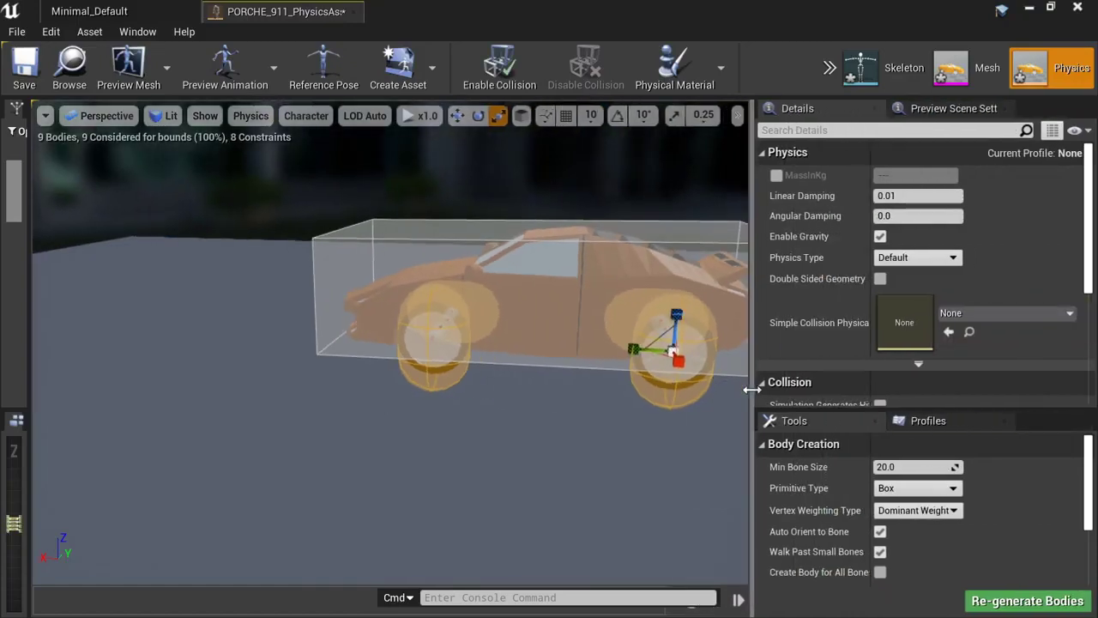
click(889, 489)
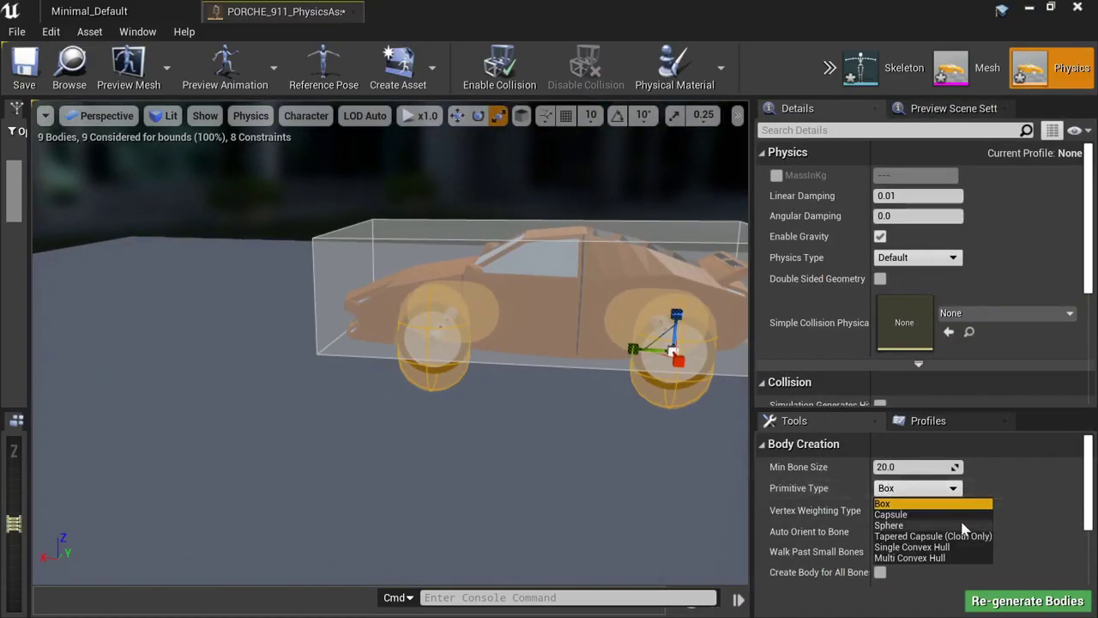
click(889, 525)
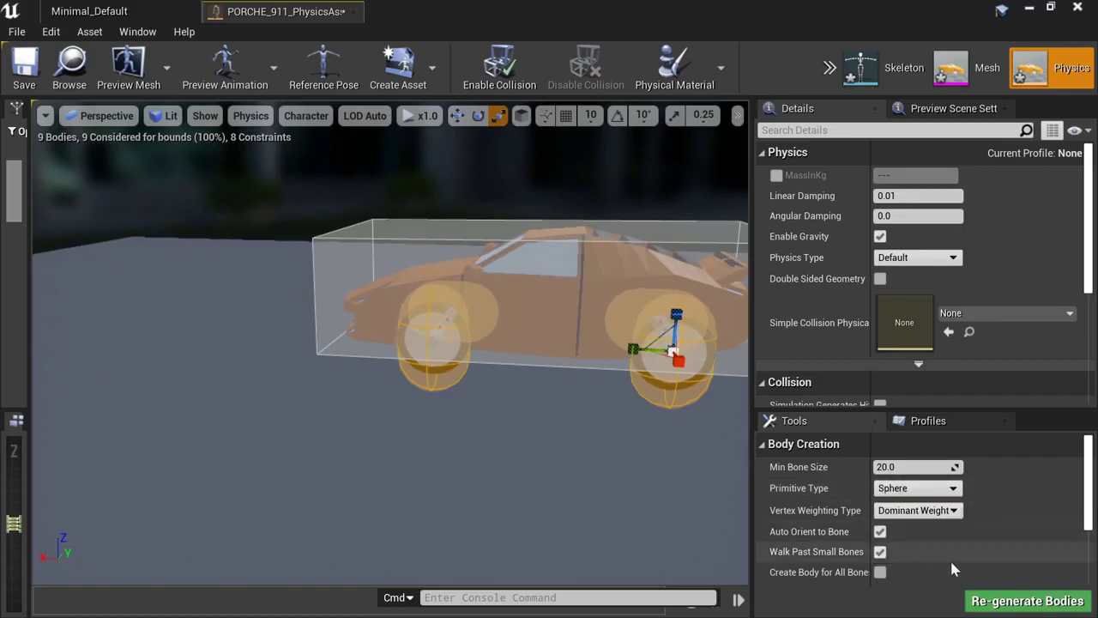
click(1031, 607)
mouse_move(620, 487)
right_down()
mouse_move(755, 487)
mouse_move(601, 480)
mouse_move(639, 487)
right_up()
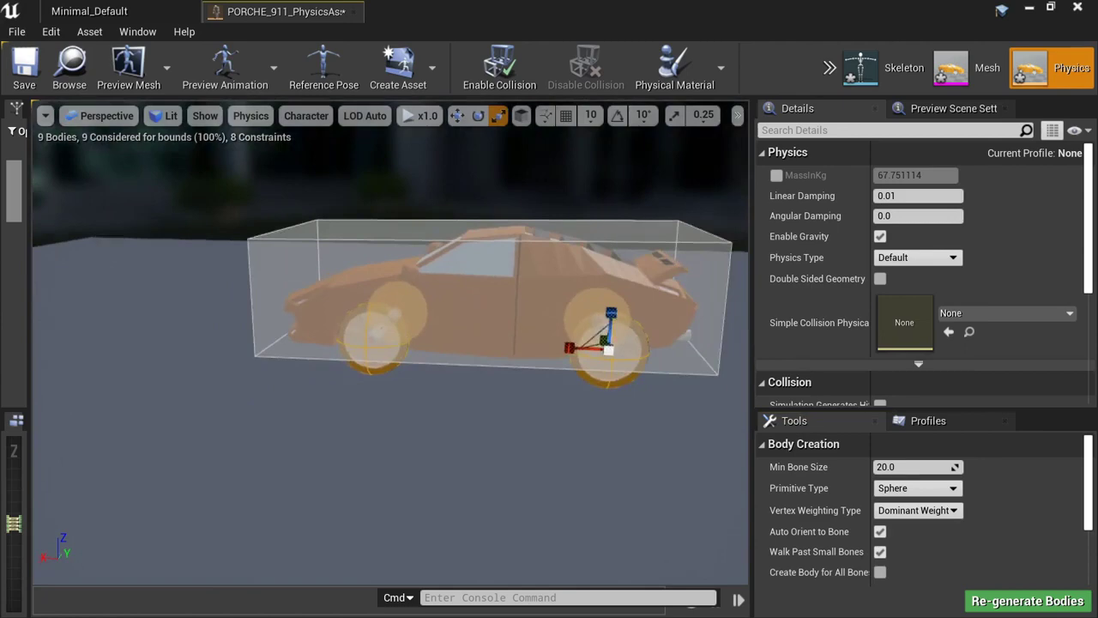
- Delete the two capsule bodies on the curved suspension arms between one pair of wheels under the car
key(w)
right_drag(601, 453, 734, 459)
key(s)
key(w)
key(s)
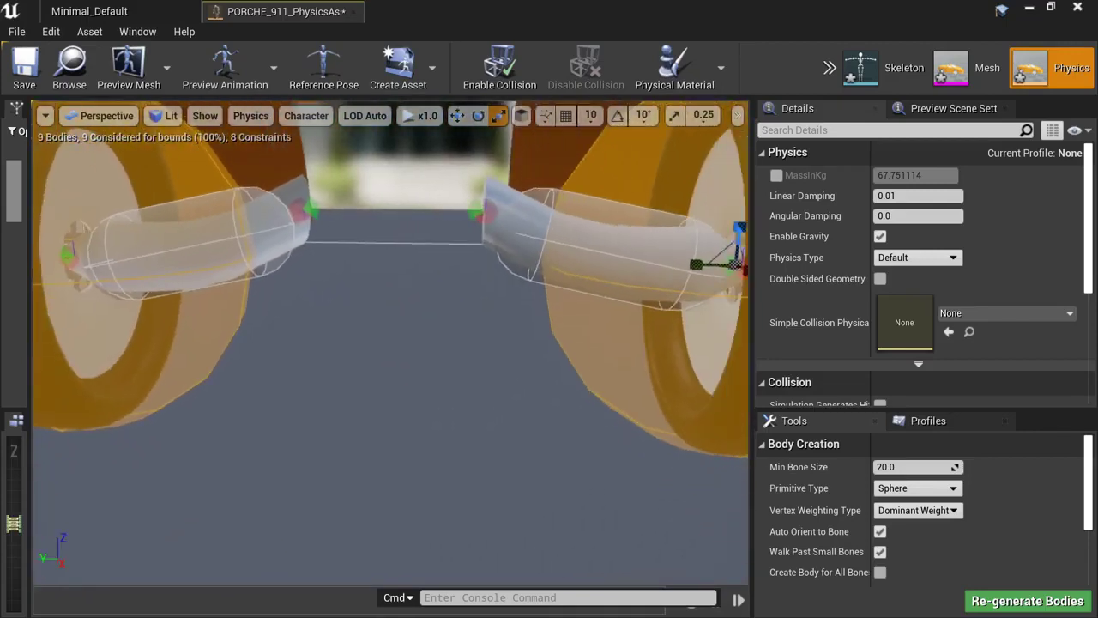
click(578, 274)
click(535, 267)
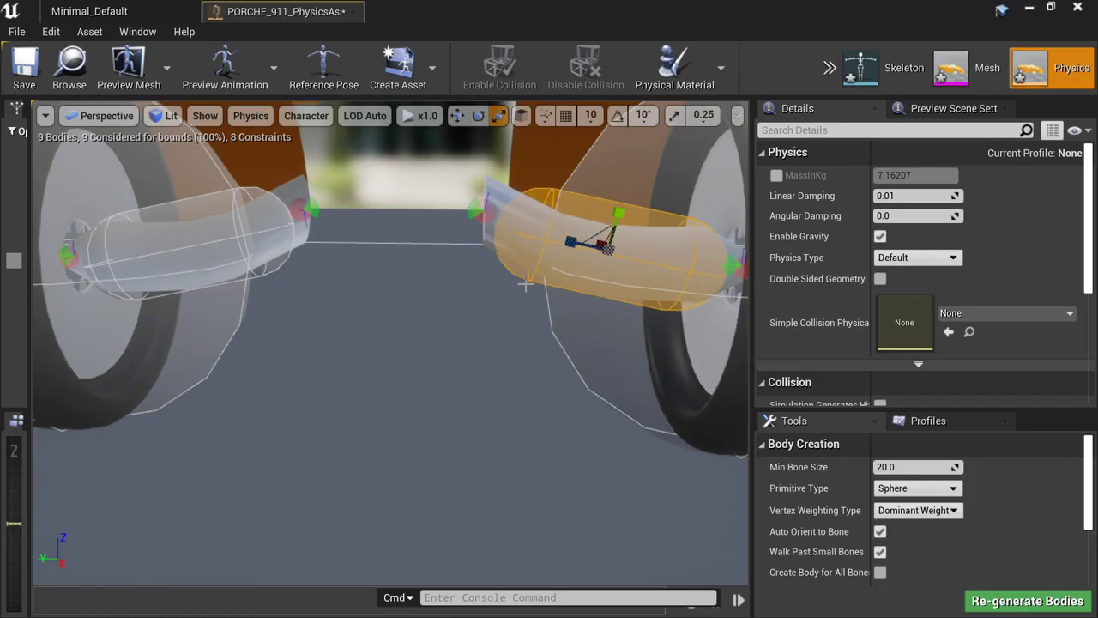
key(Delete)
click(284, 257)
key(Delete)
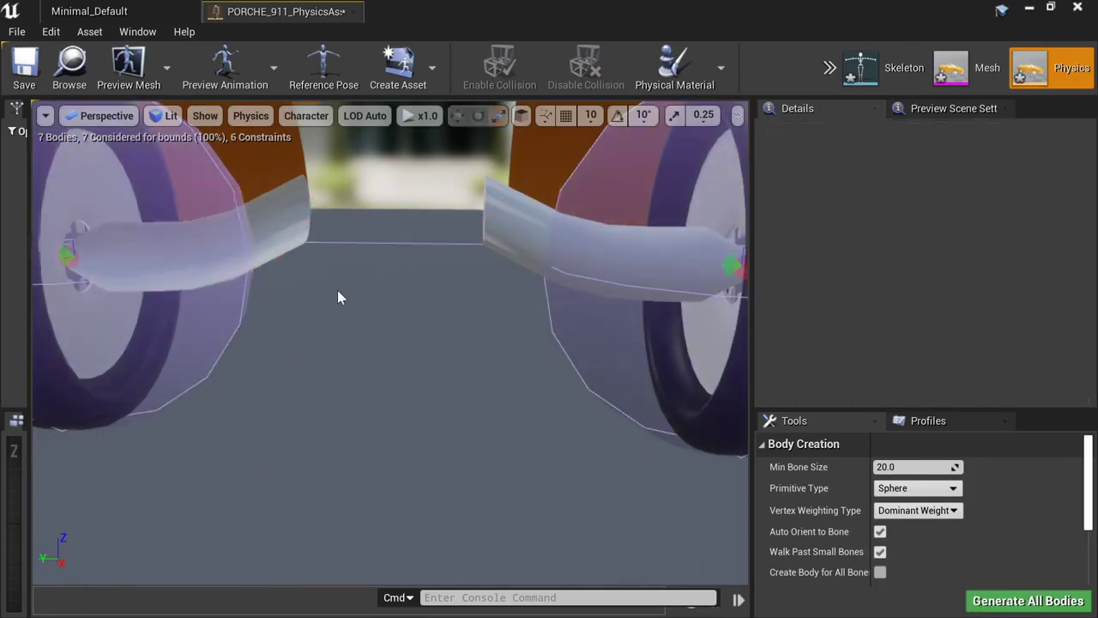
- Delete the two capsule bodies on the straight suspension arms between the wheels at the car's opposite end
right_drag(337, 290, 497, 291)
right_drag(334, 199, 420, 199)
click(302, 226)
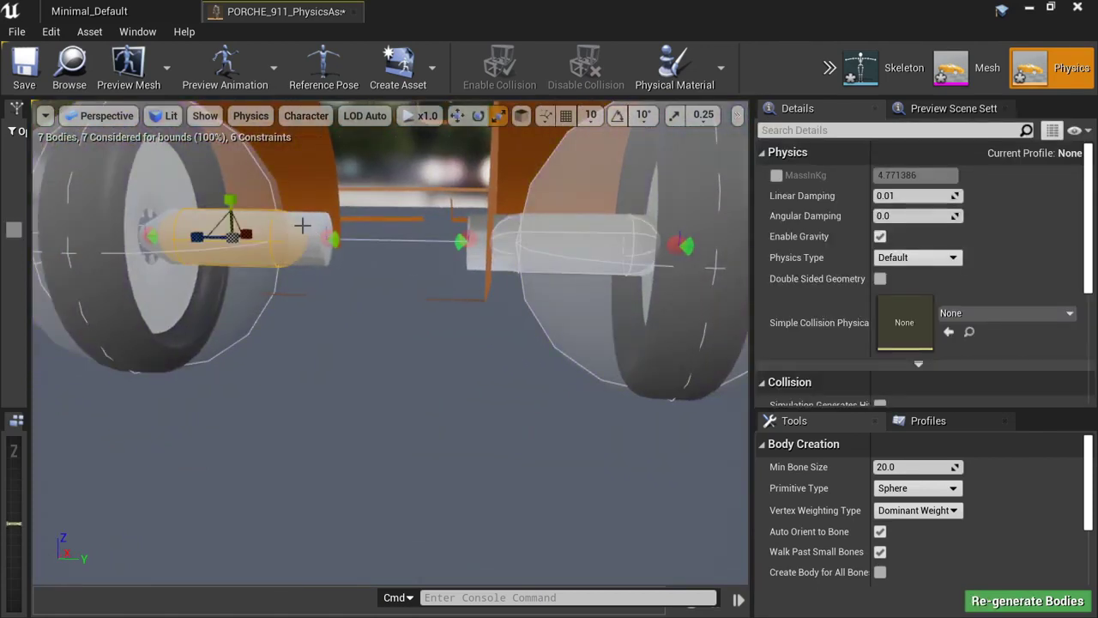
key(Delete)
click(507, 255)
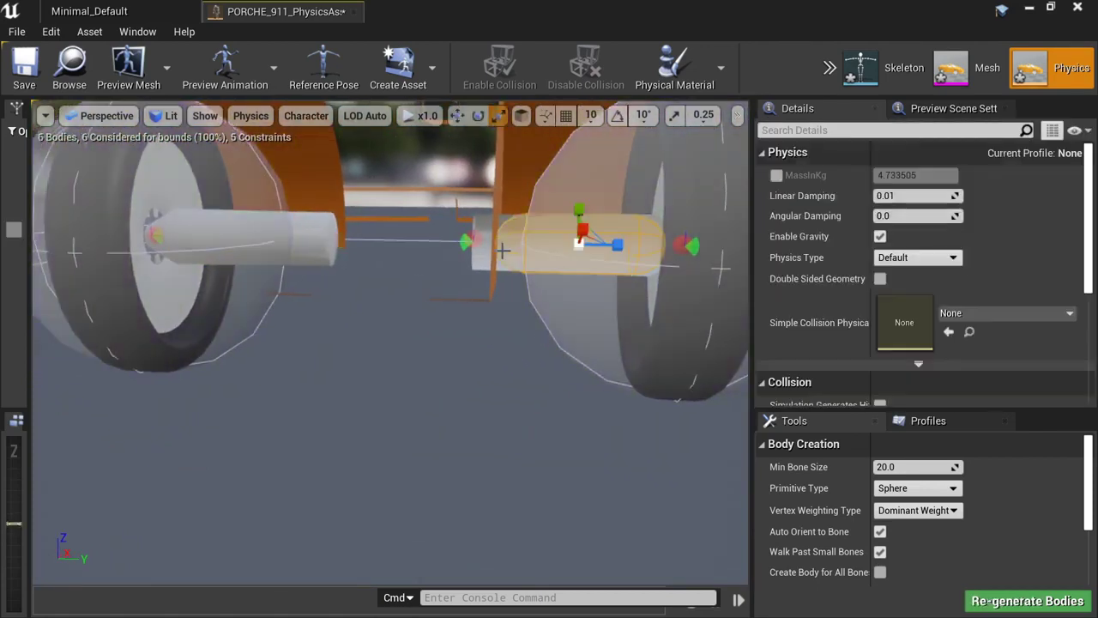
key(Delete)
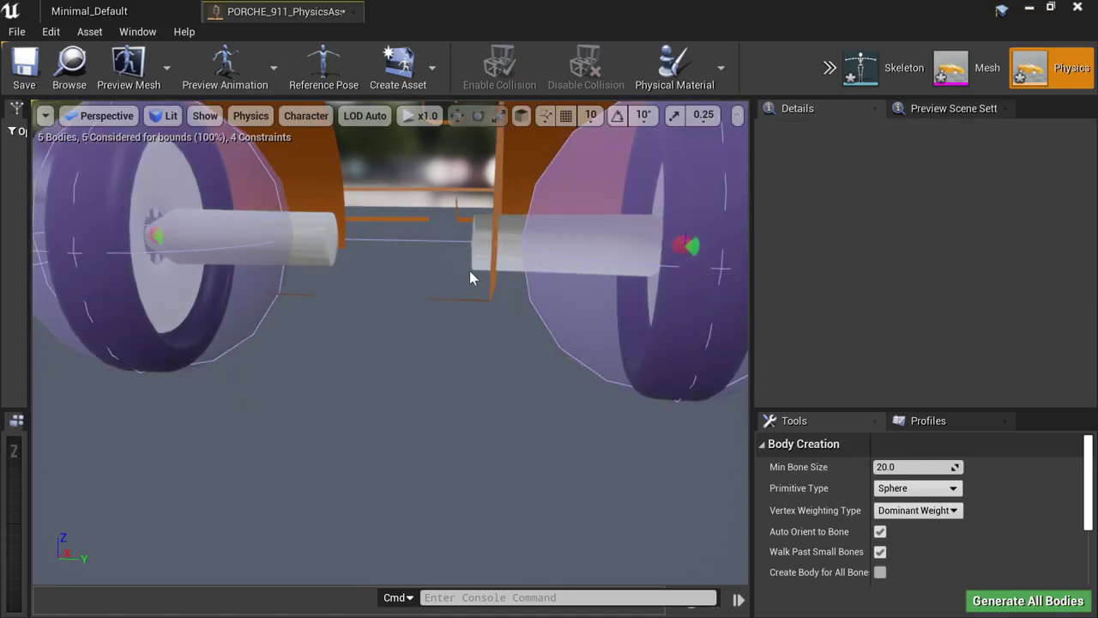
- Check the remaining collision bodies from outside the car, close the physics asset and deselect it in the content folder
right_drag(453, 274, 356, 269)
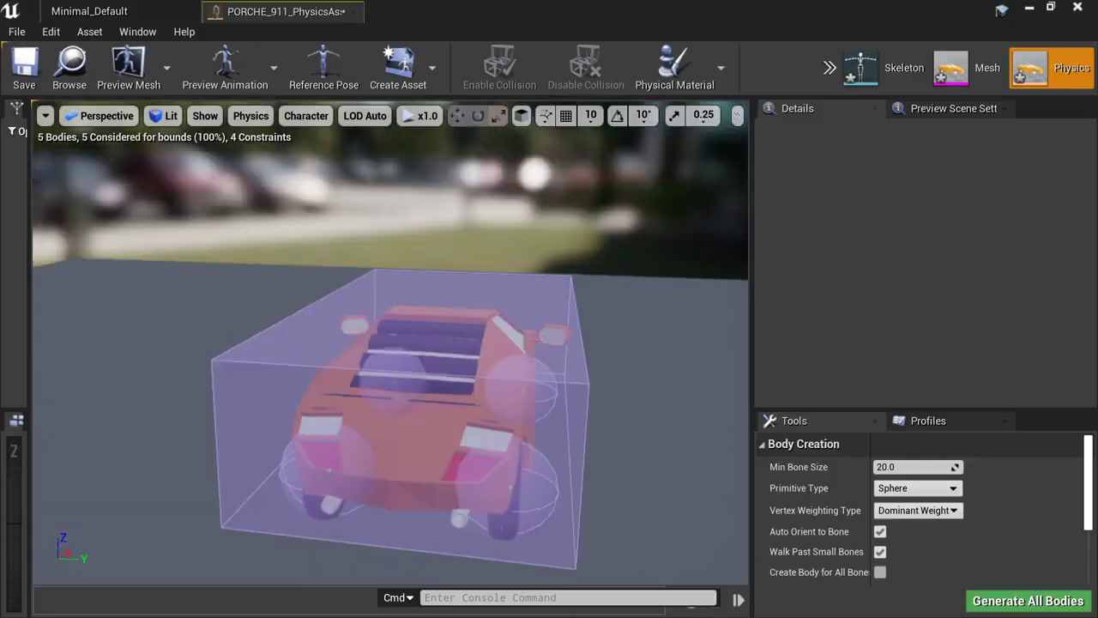
right_drag(363, 243, 363, 243)
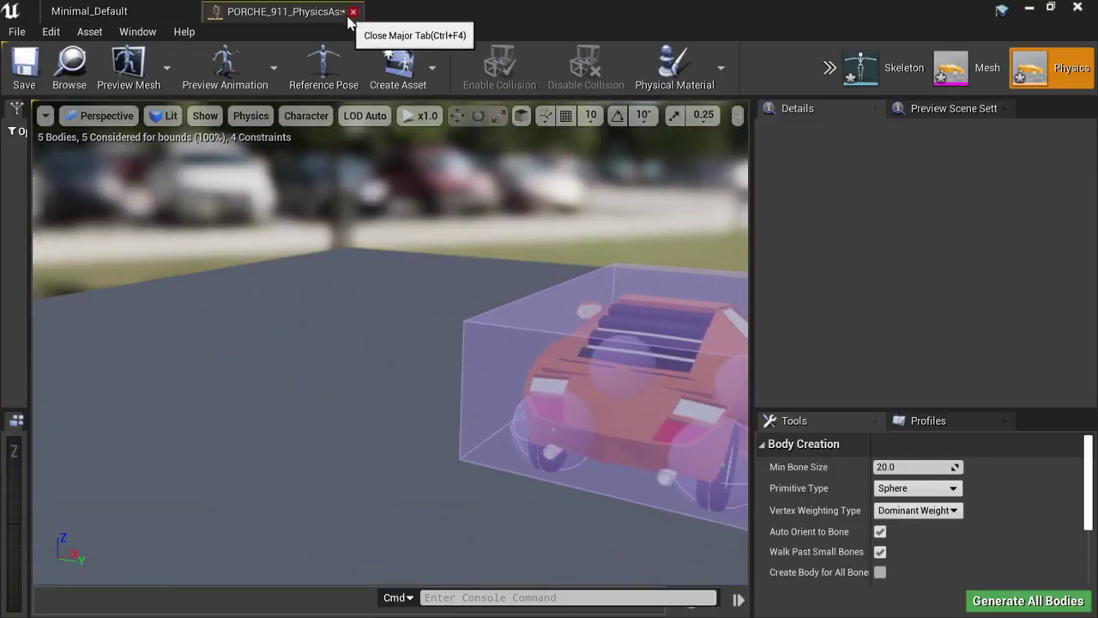
click(351, 12)
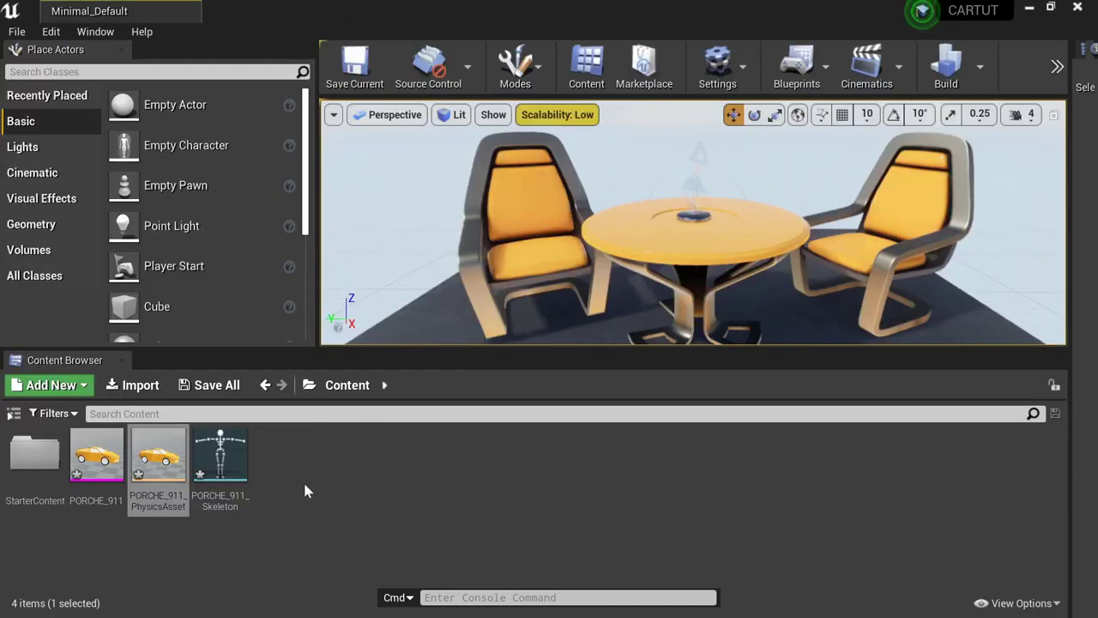
click(308, 476)
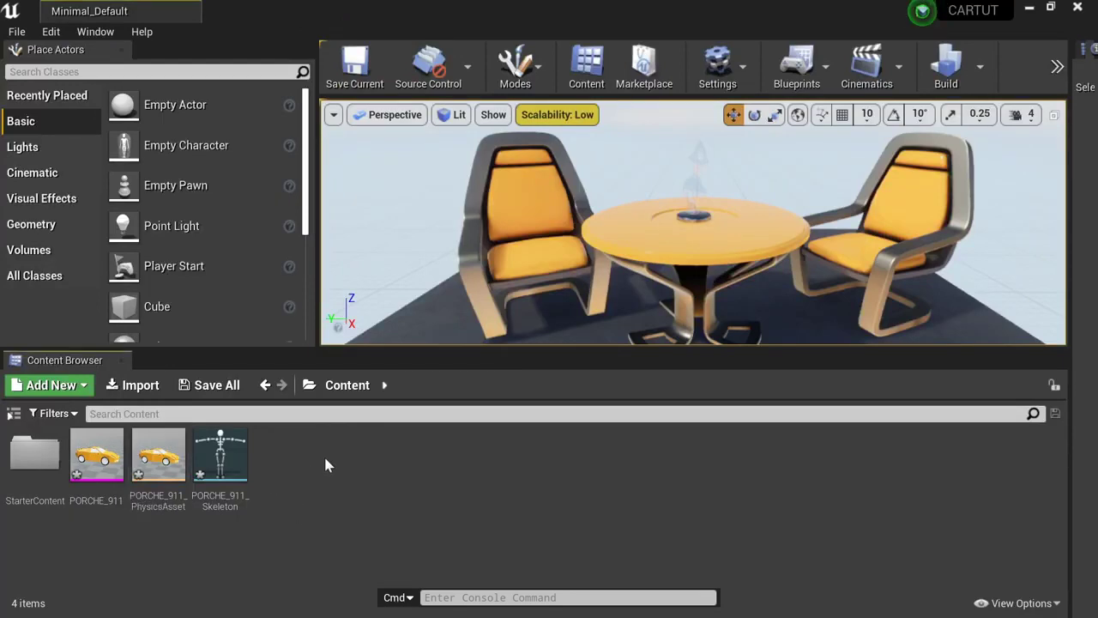
- Create a Blueprint class with WheeledVehicle as the parent class in the Content folder and name it posh
right_click(325, 457)
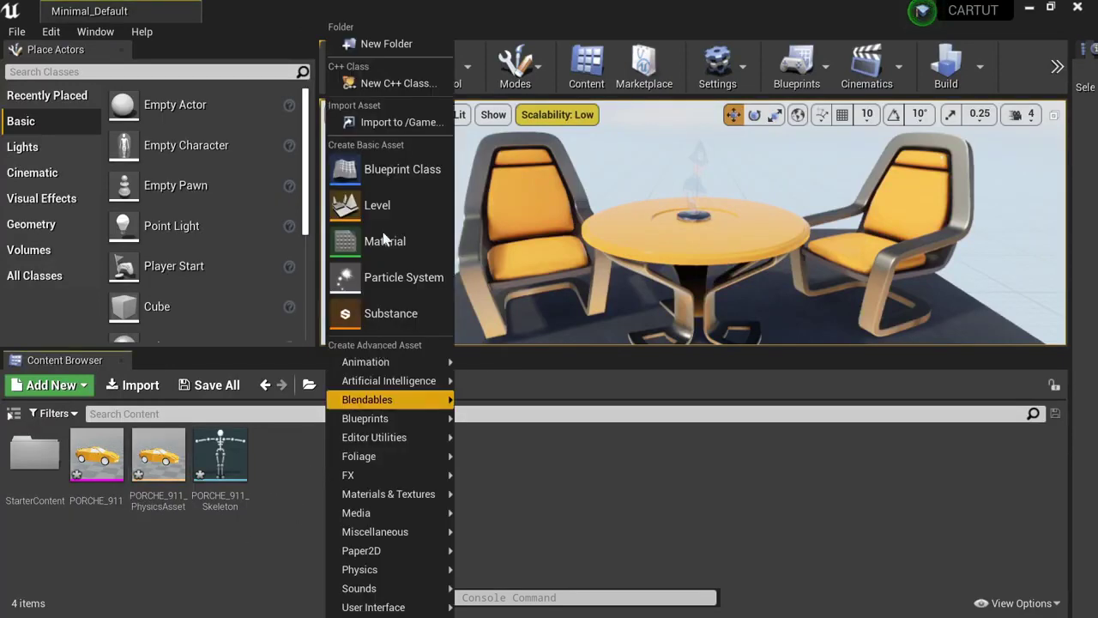
click(407, 176)
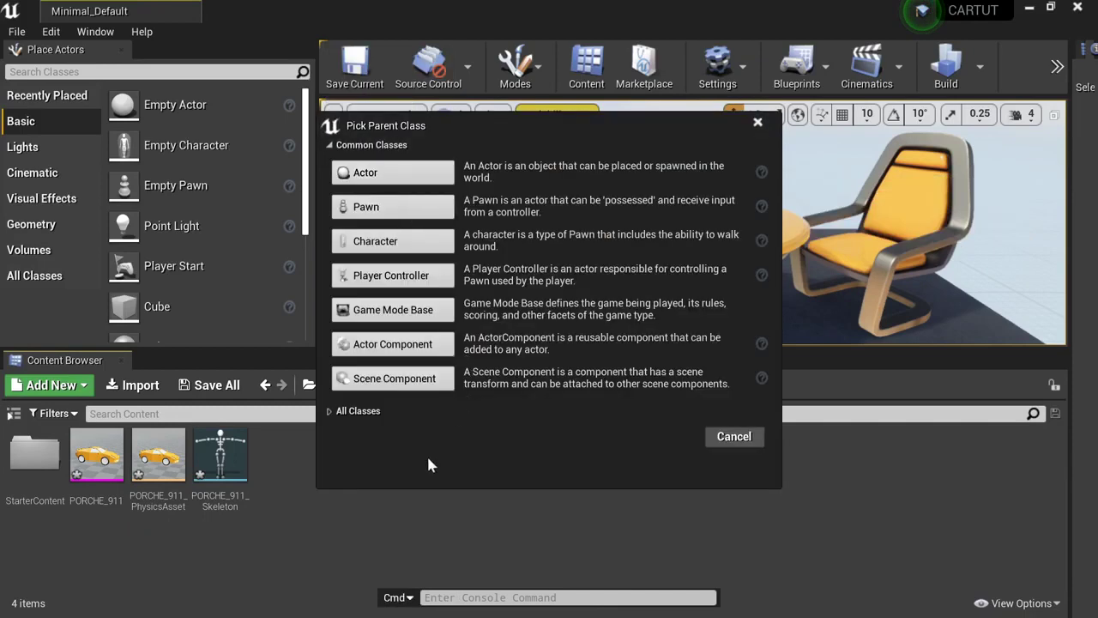
click(330, 411)
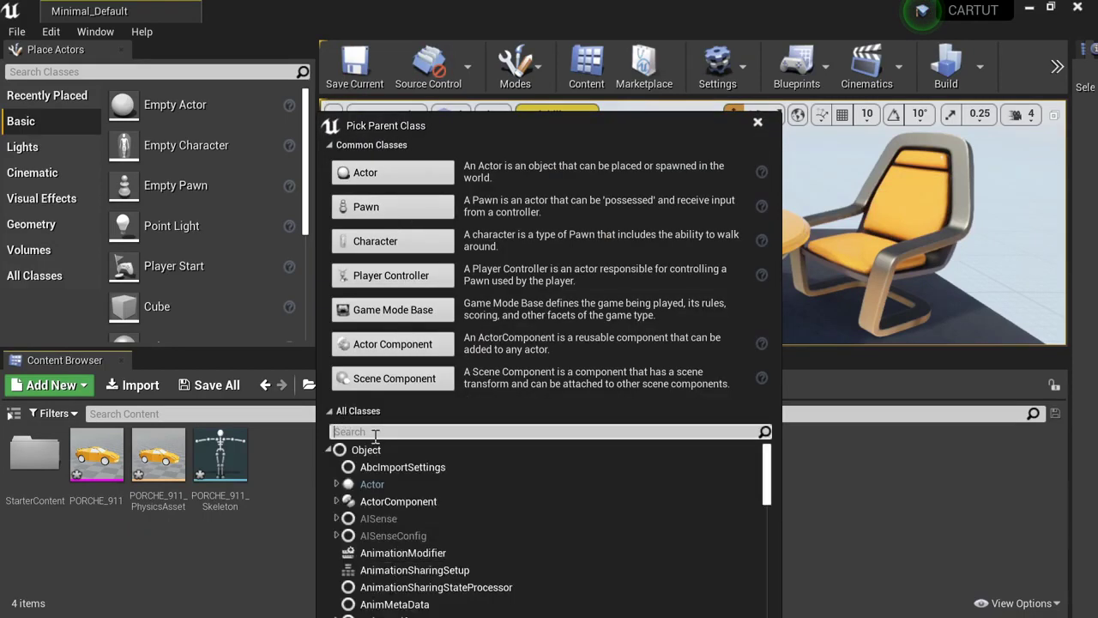
text(whee)
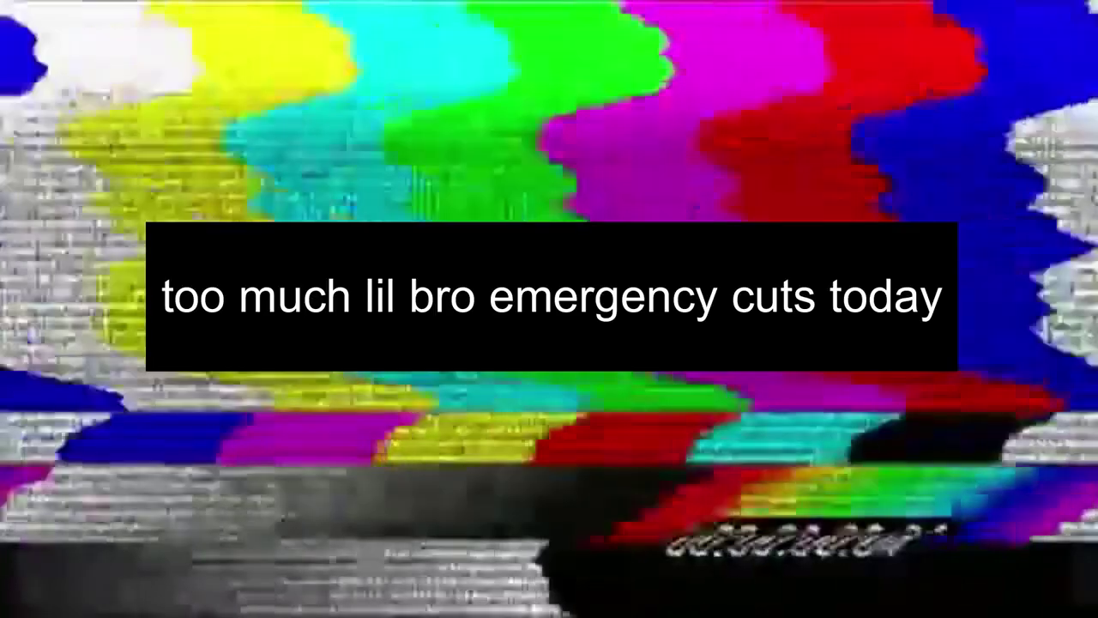
click(413, 501)
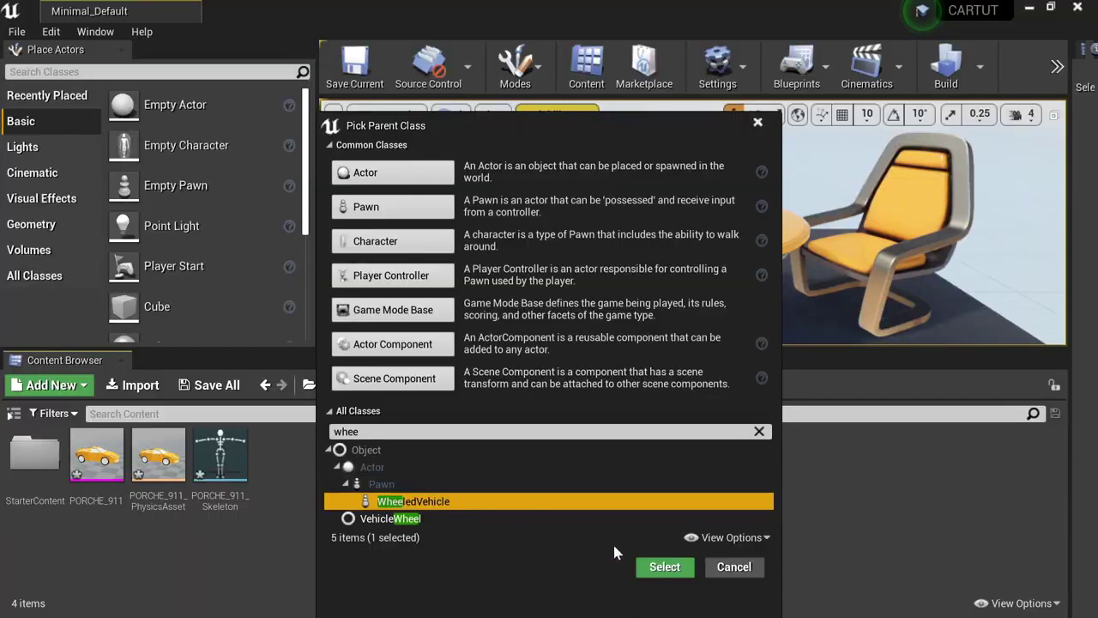
click(663, 569)
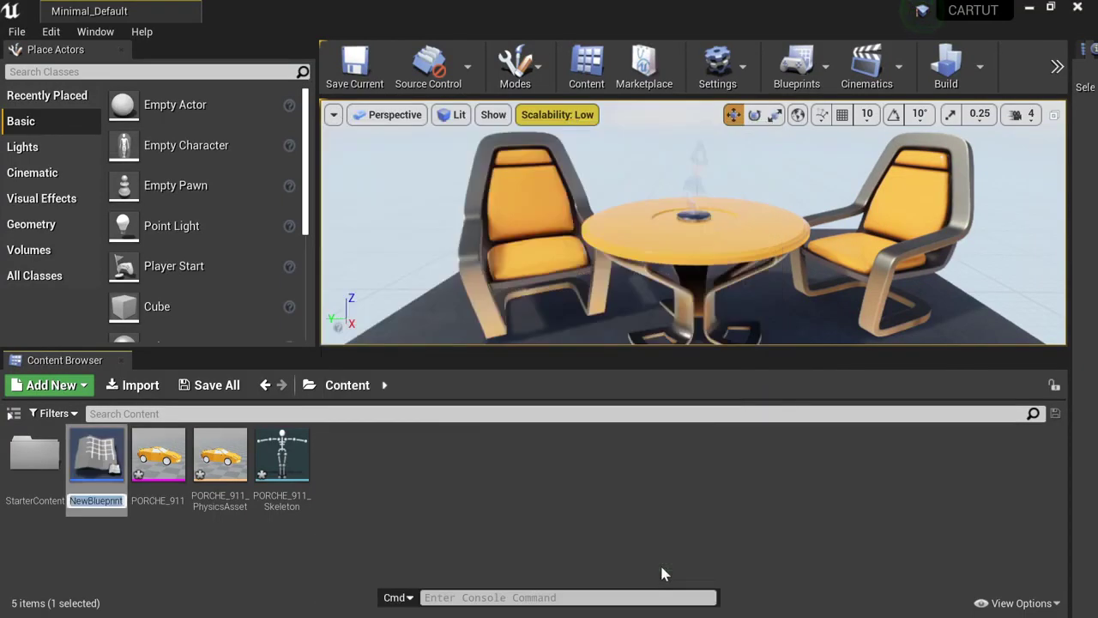
text(po)
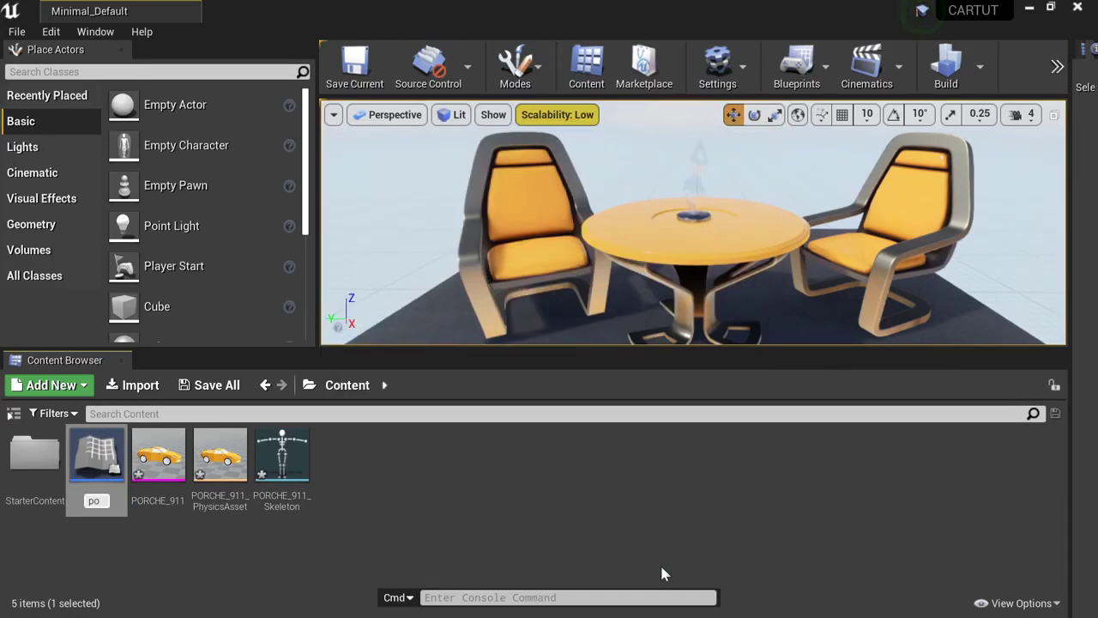
text(sh)
key(Return)
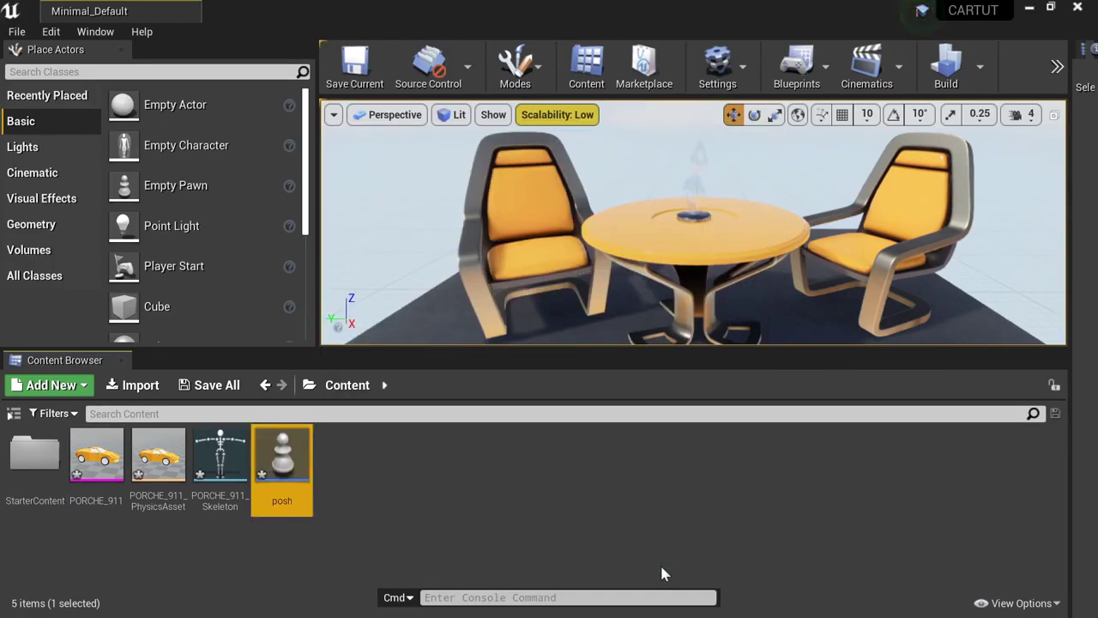
click(371, 508)
- Create a second Blueprint class with VehicleWheel as the parent class and name it posh-wheel
right_click(335, 447)
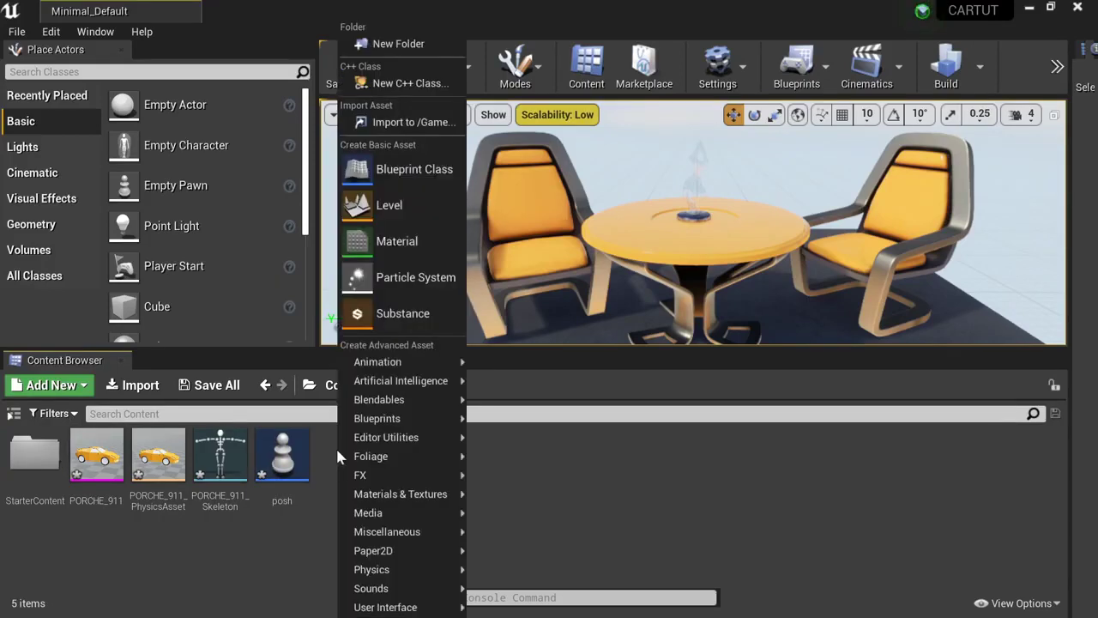
click(419, 169)
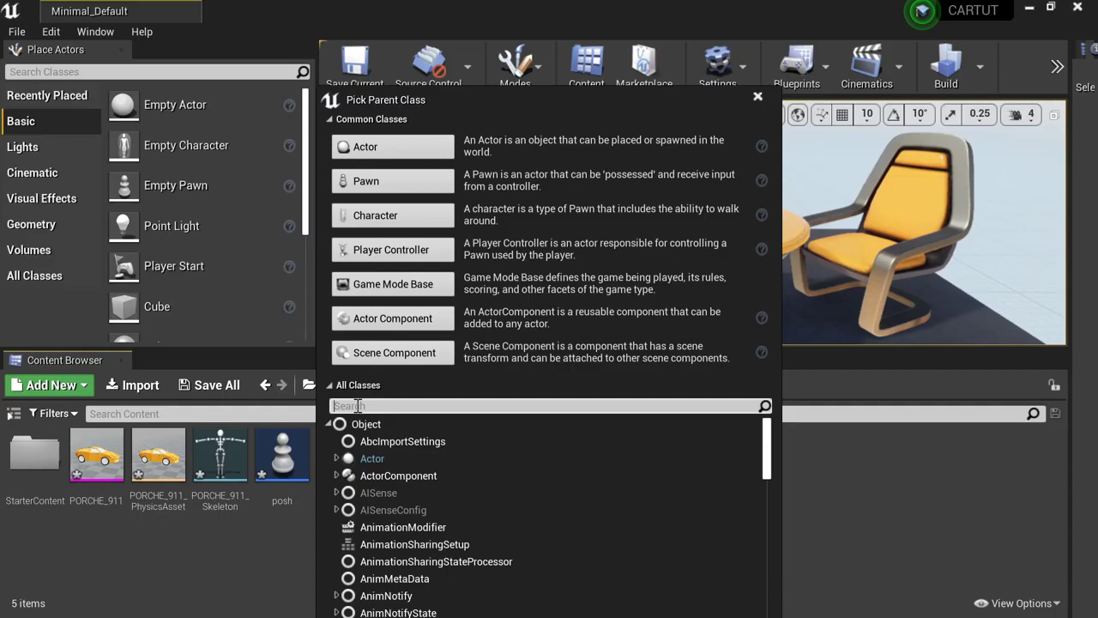
text(wheel)
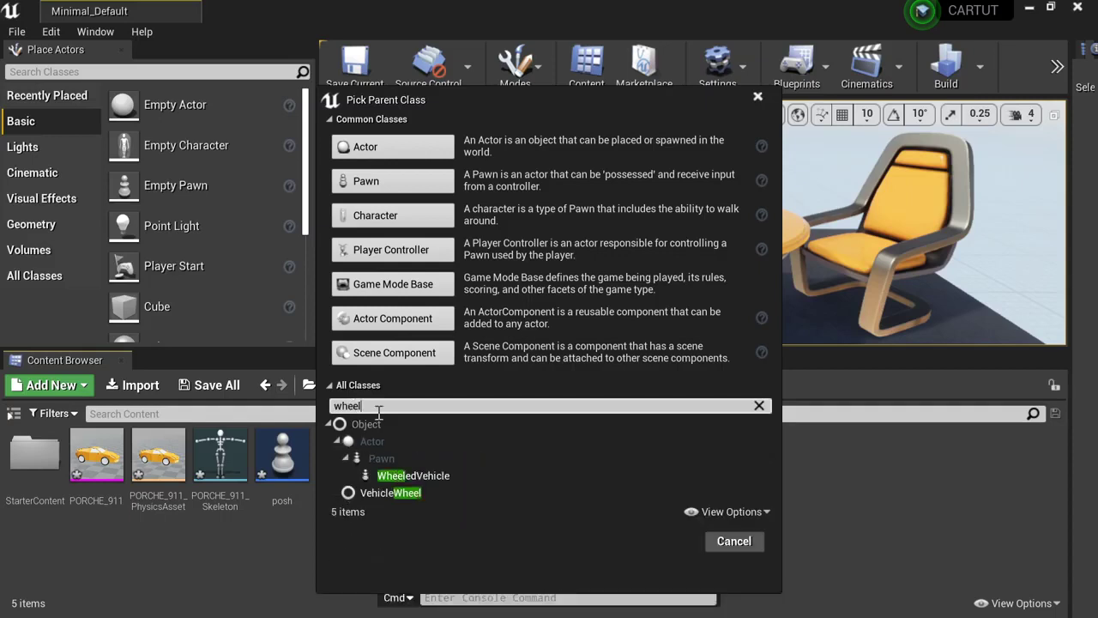
click(421, 499)
click(663, 541)
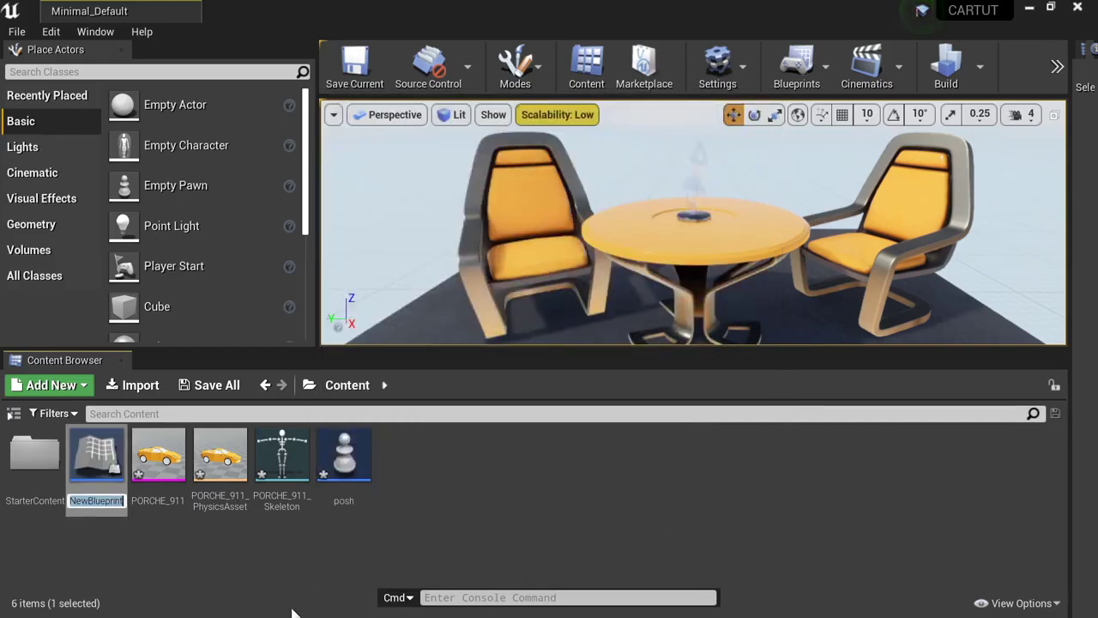
text(po)
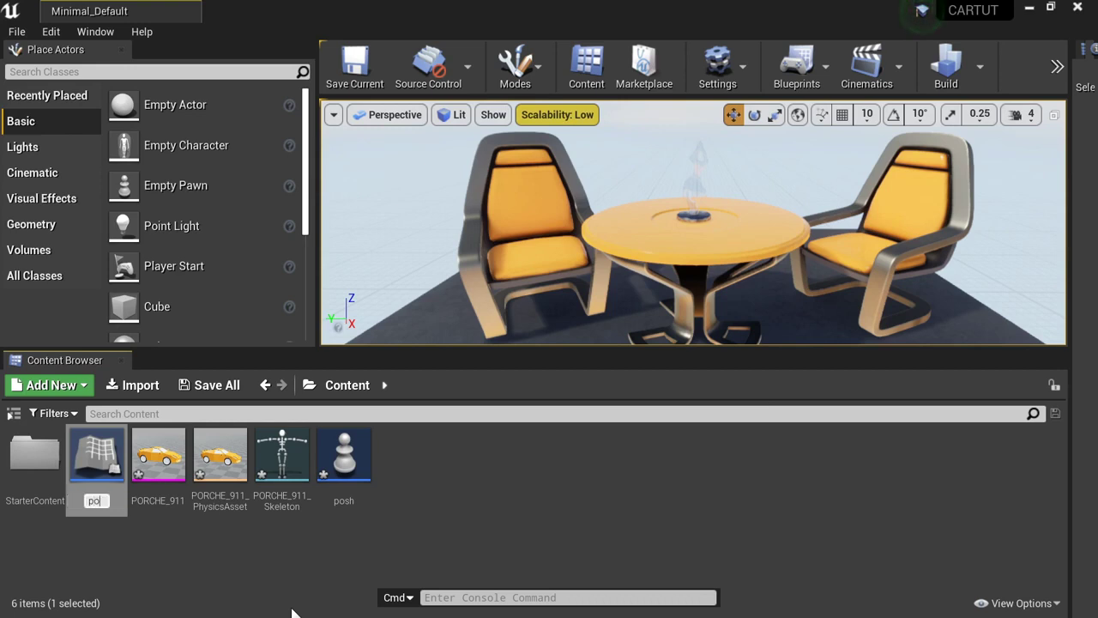
text(sh w)
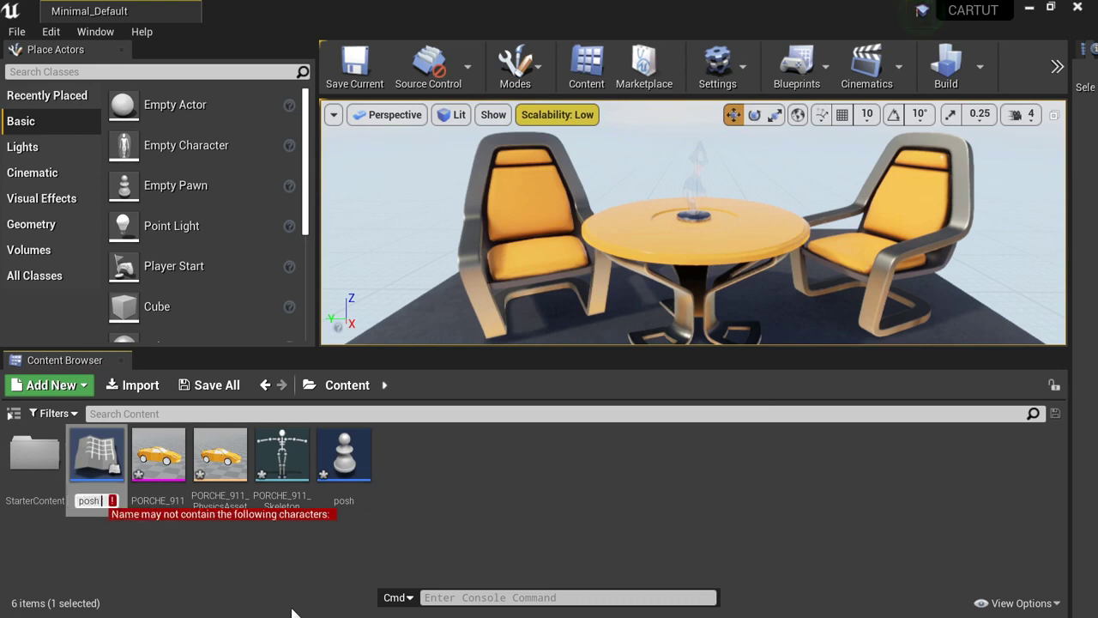
key(BackSpace)
key(BackSpace)
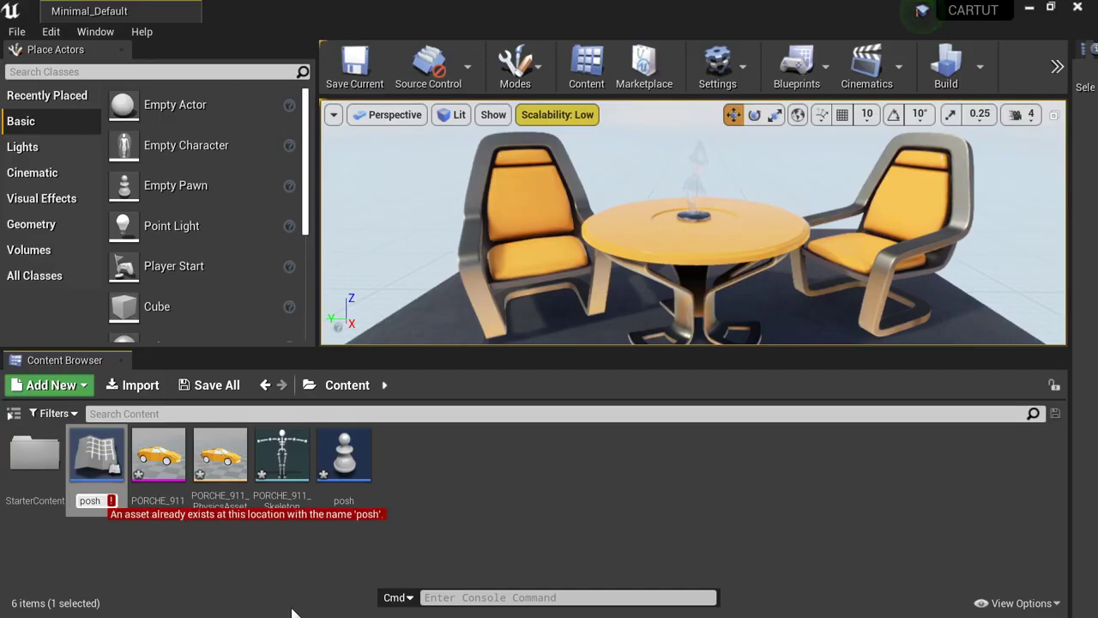
text(-wheel)
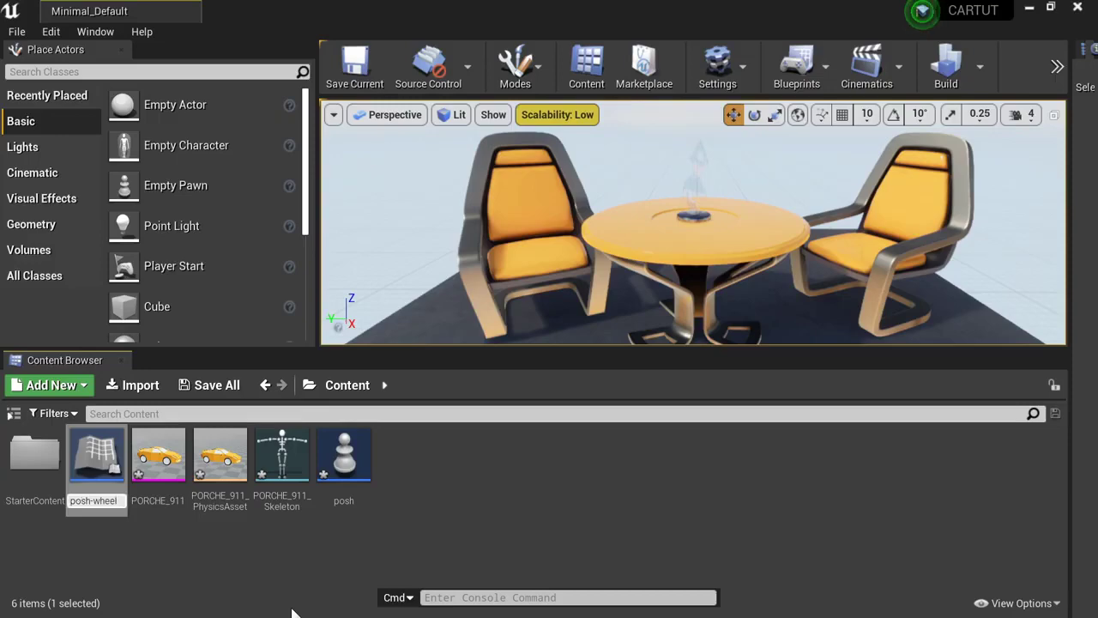
key(Return)
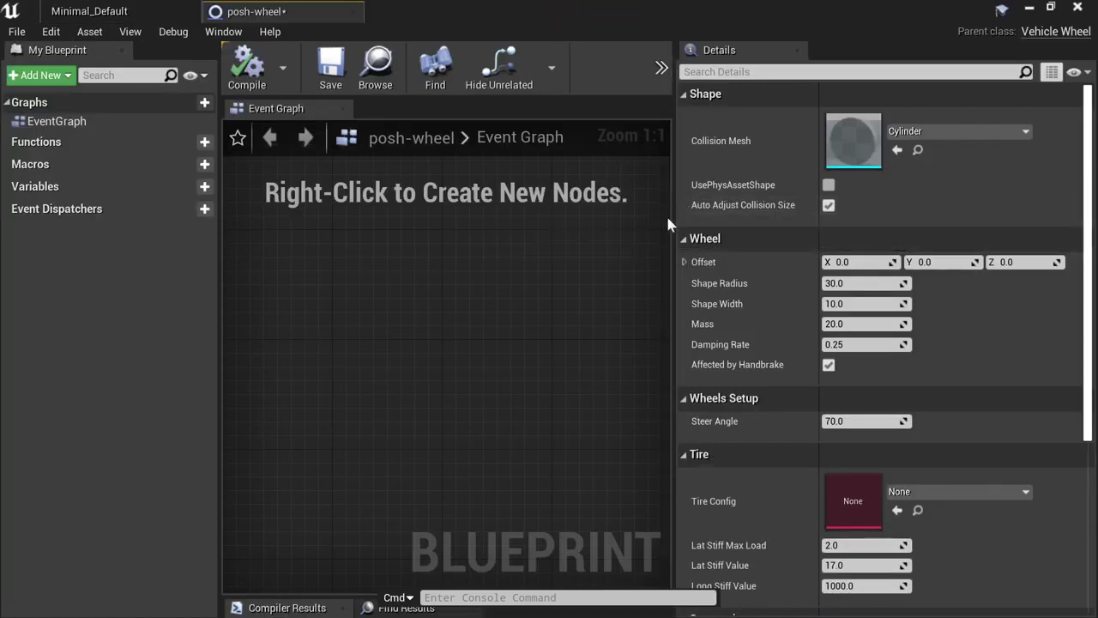
- Open the posh Blueprint from the Content folder and enlarge its viewport area
drag(673, 208, 768, 196)
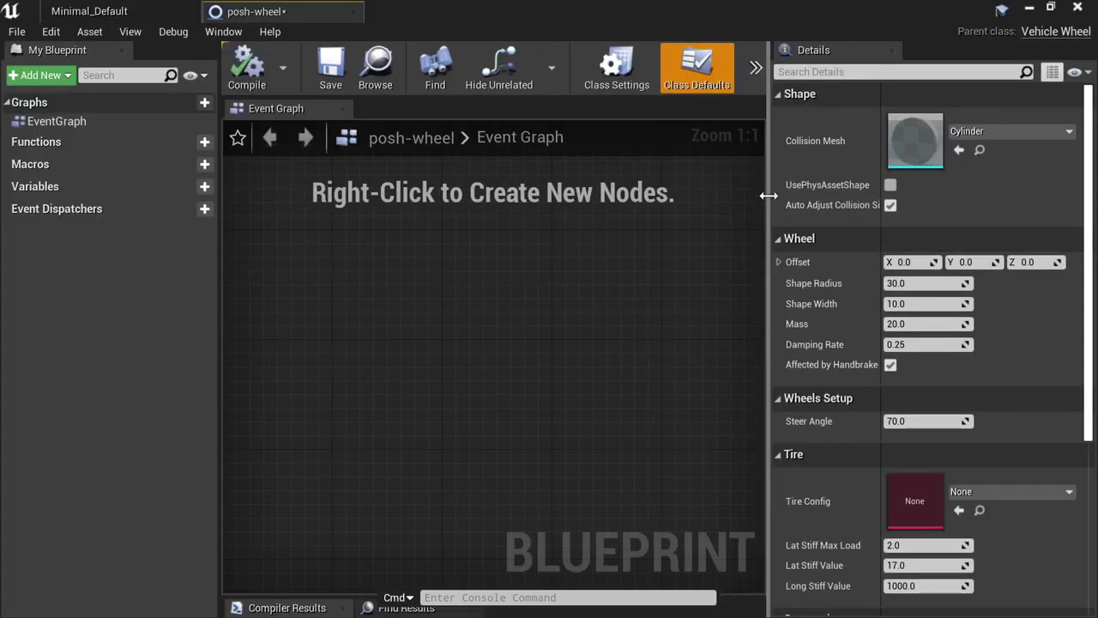
click(89, 11)
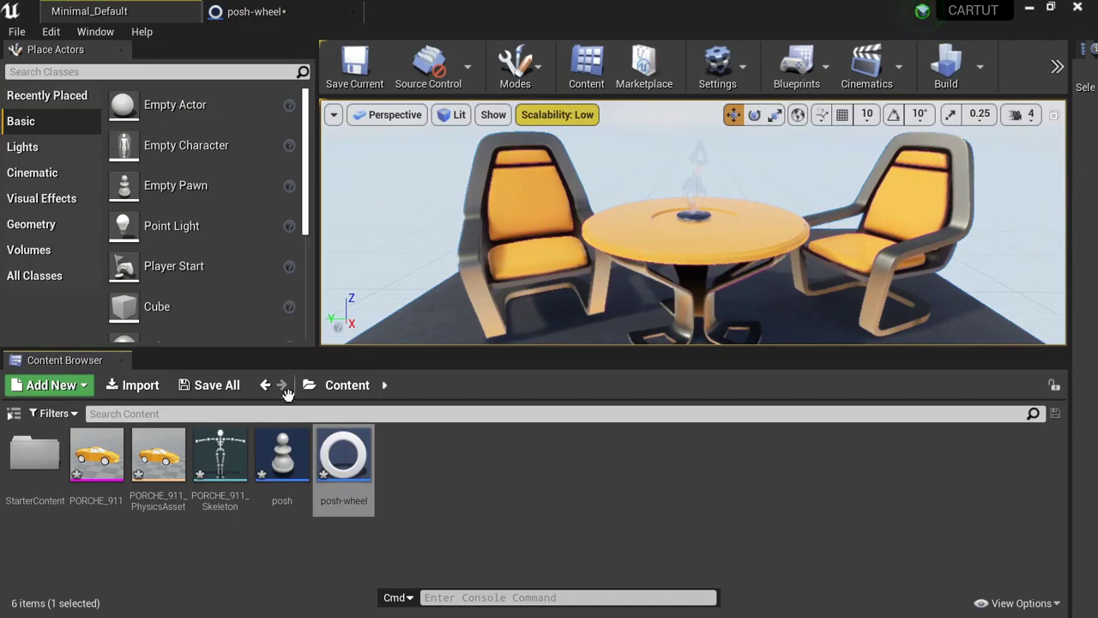
double_click(273, 479)
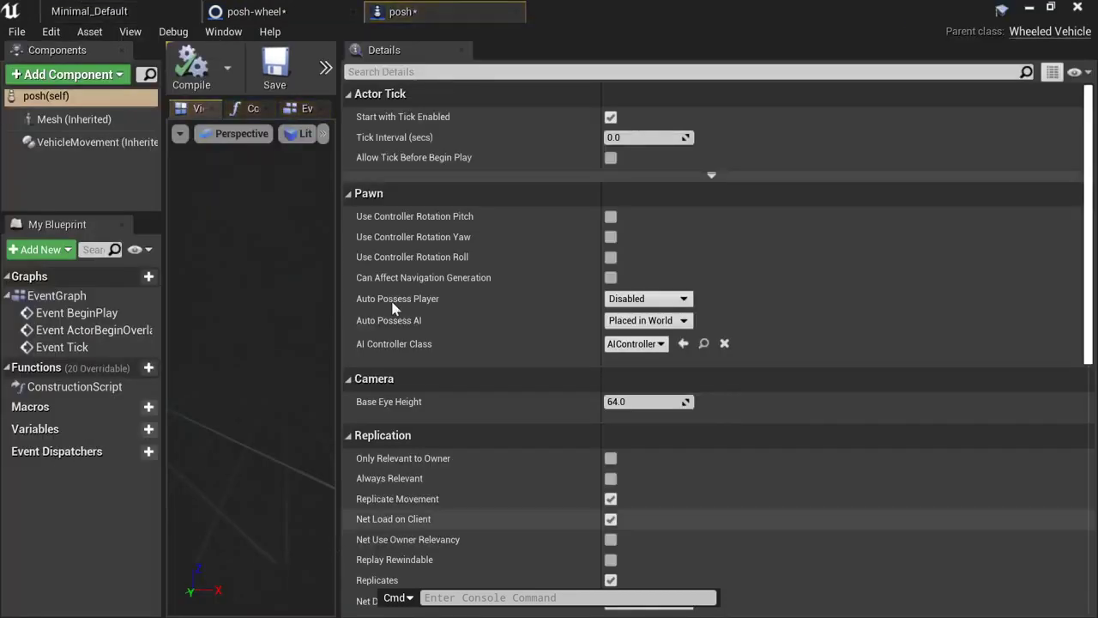
drag(339, 172, 819, 191)
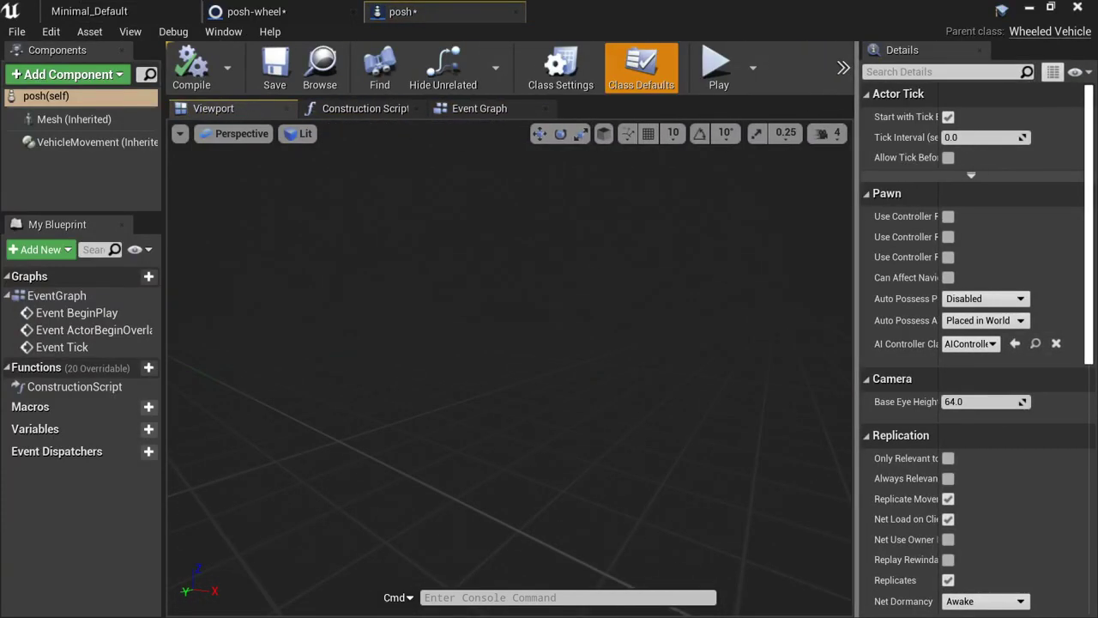
- Assign the PORCHE_911 skeletal mesh to the inherited Mesh component of the posh Blueprint
click(77, 119)
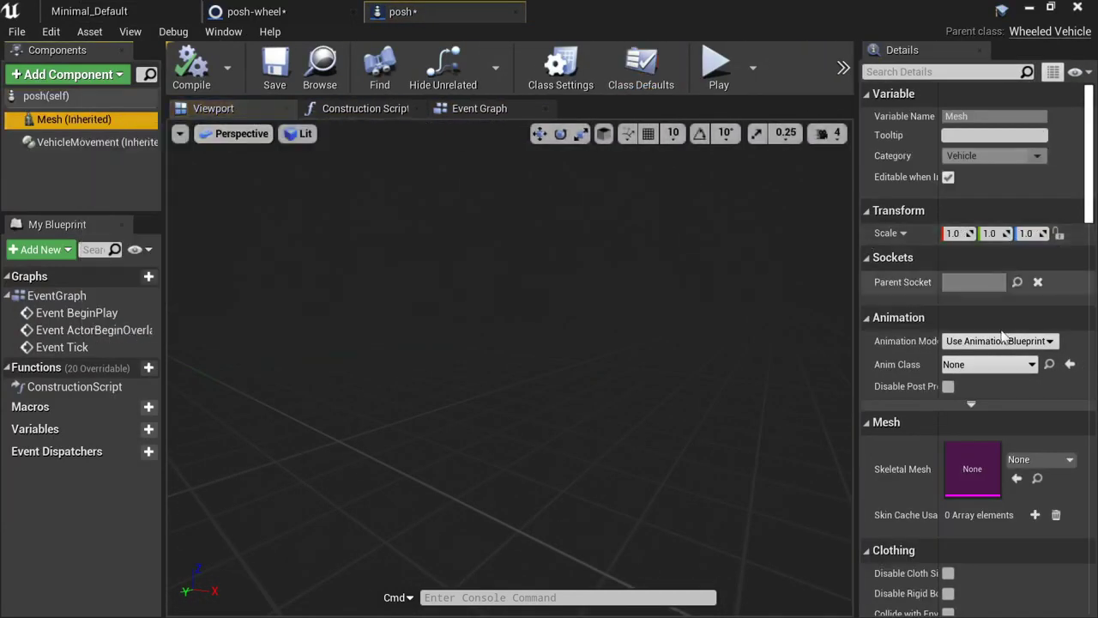
click(1038, 462)
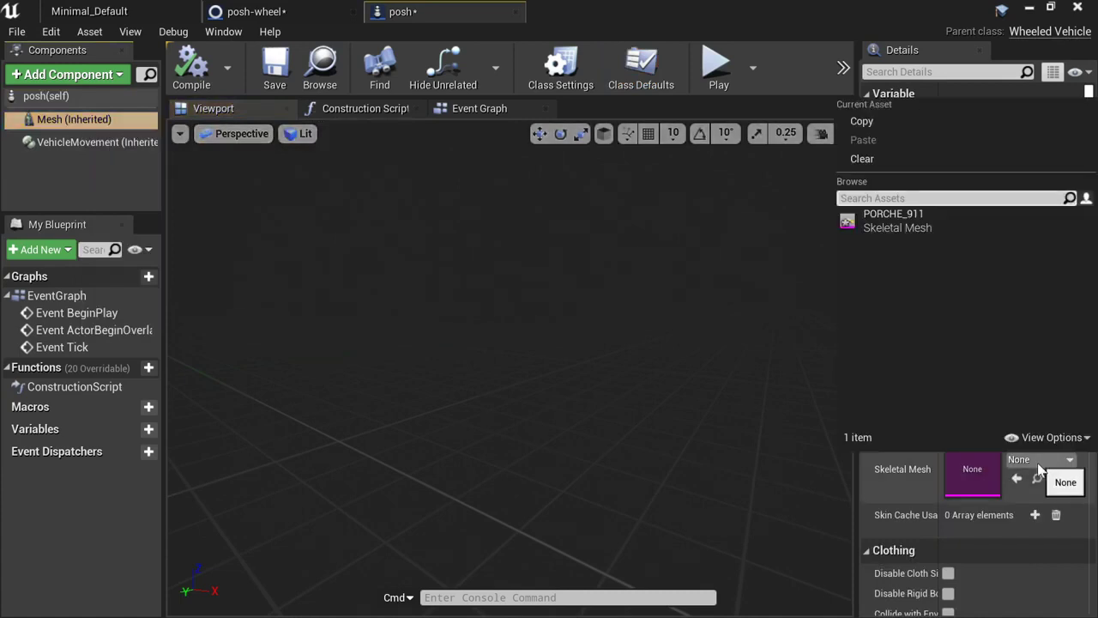
click(892, 221)
right_drag(567, 306, 491, 290)
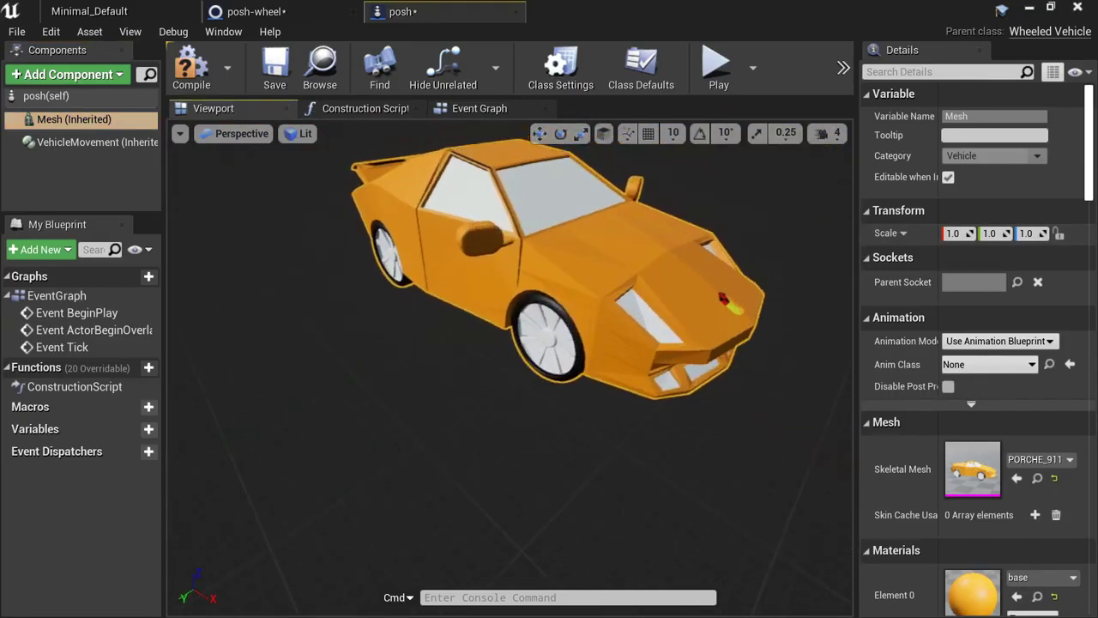
- Select the inherited VehicleMovement component, widen its details area and filter the properties by "wheel"
click(77, 145)
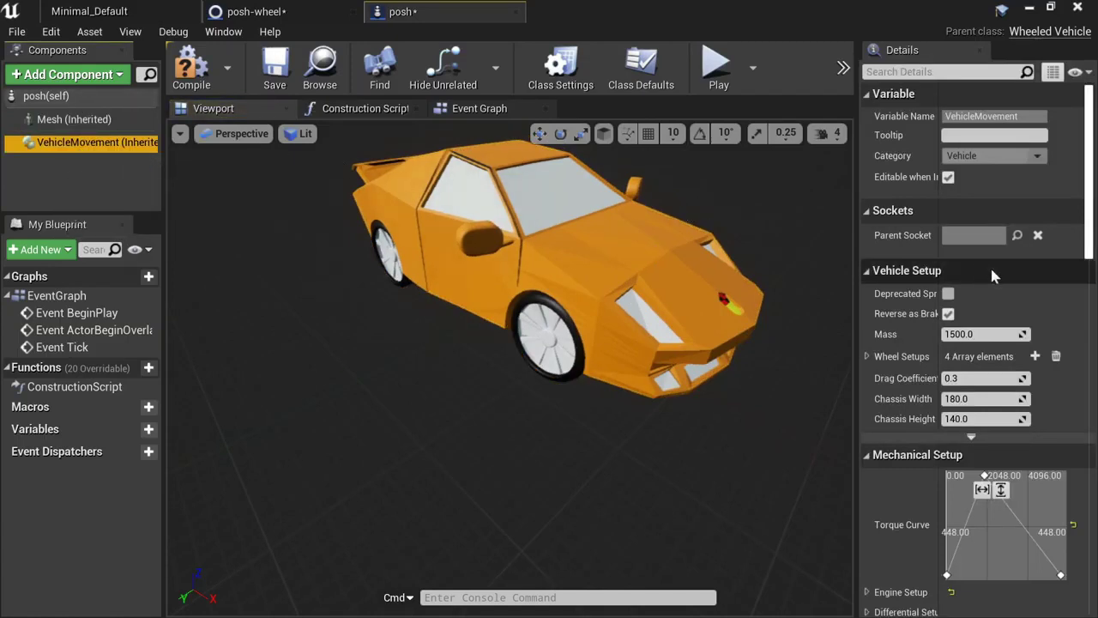
drag(858, 223, 653, 275)
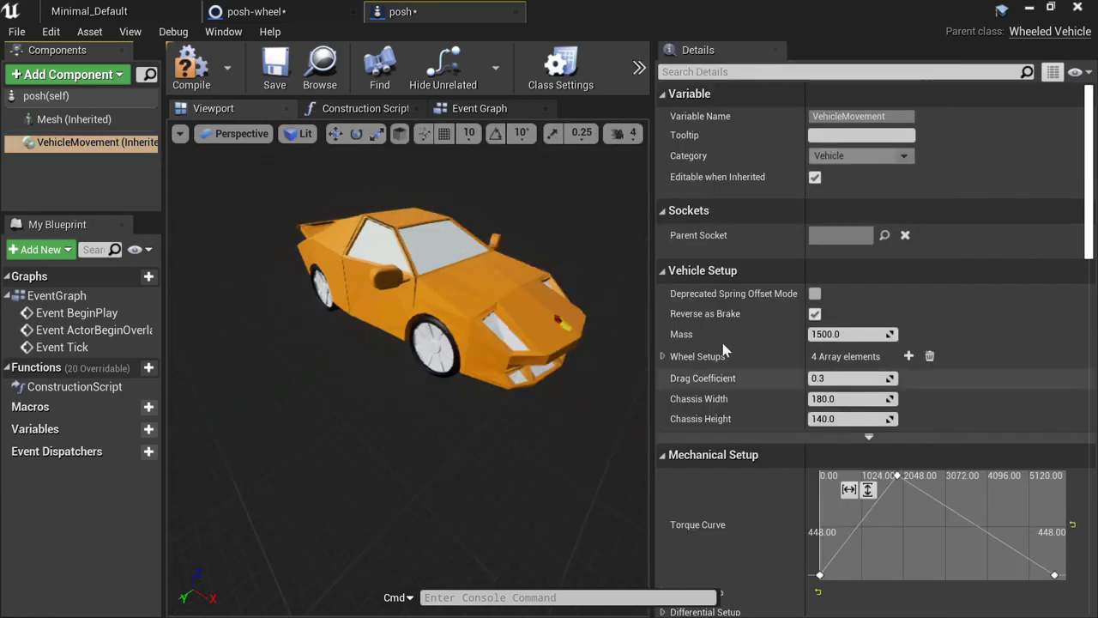
click(103, 147)
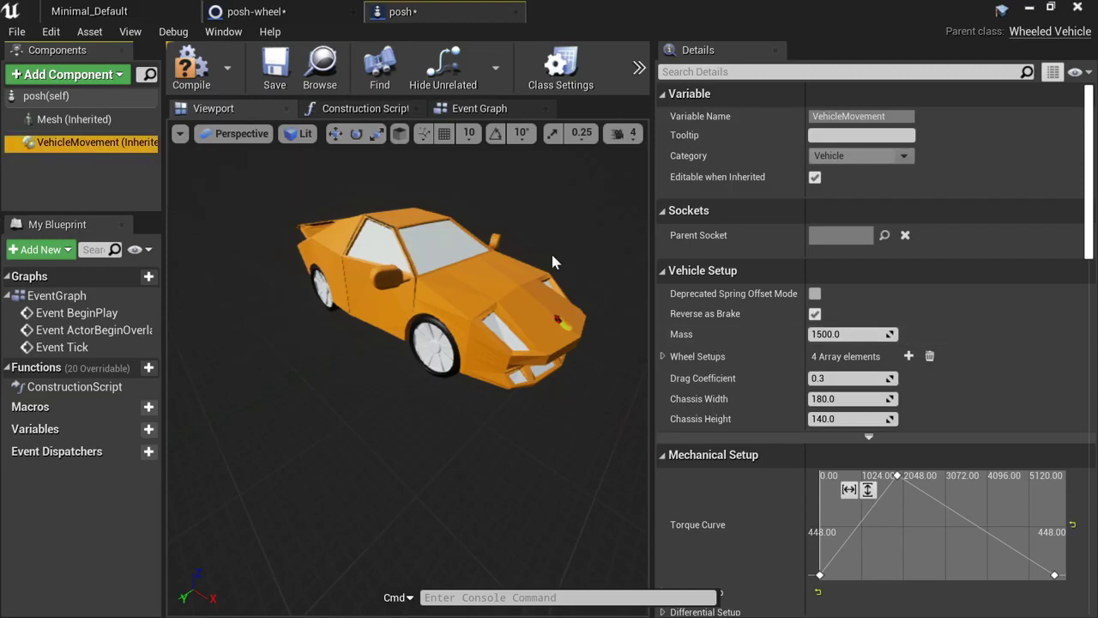
click(882, 72)
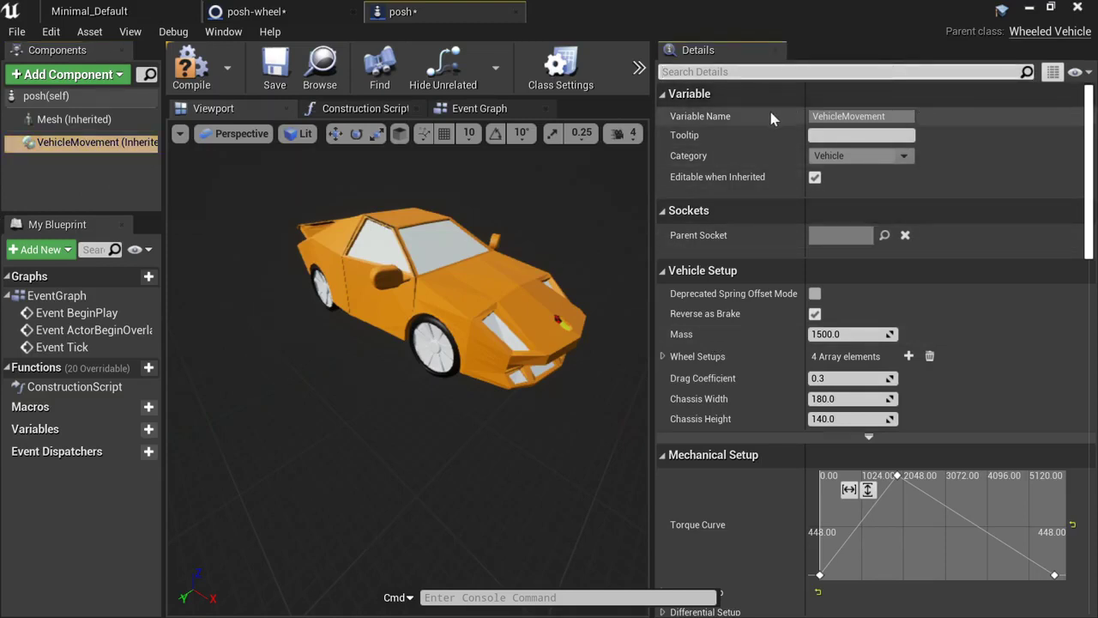
text(ehr)
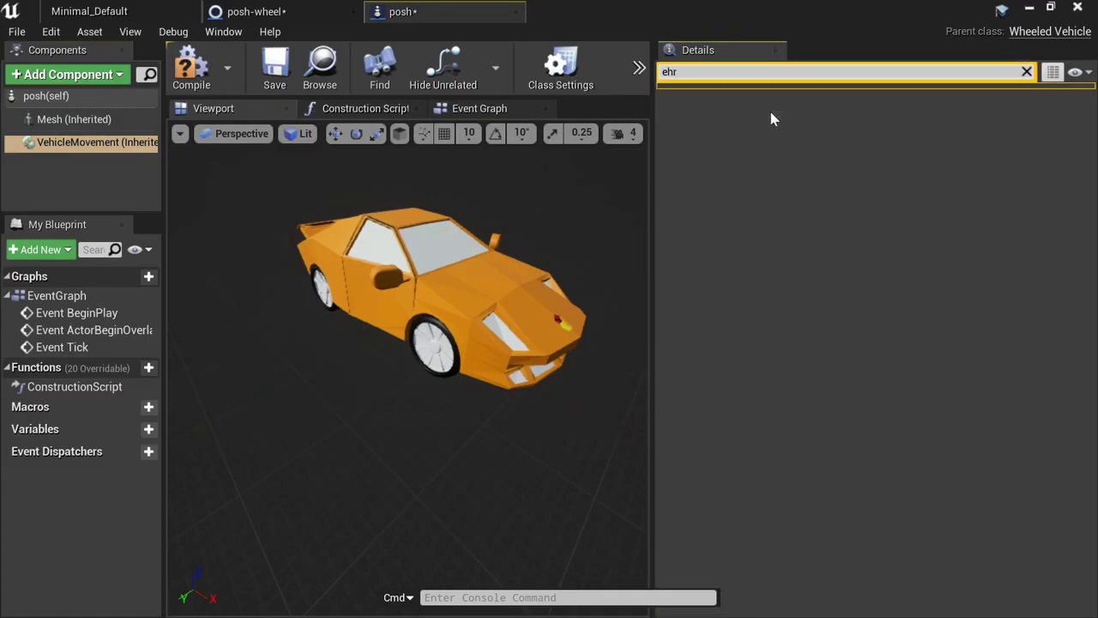
text(e)
key(BackSpace)
key(BackSpace)
key(BackSpace)
key(BackSpace)
text(wheel)
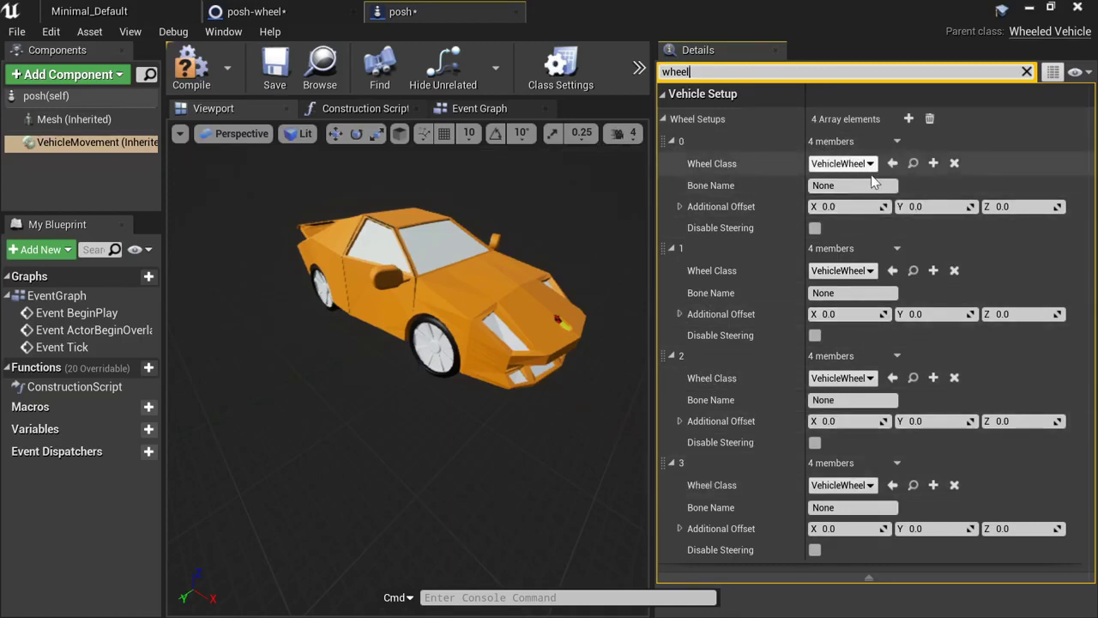
- Set the Wheel Class of wheel setups 0 and 1 to posh-wheel
click(841, 163)
click(763, 169)
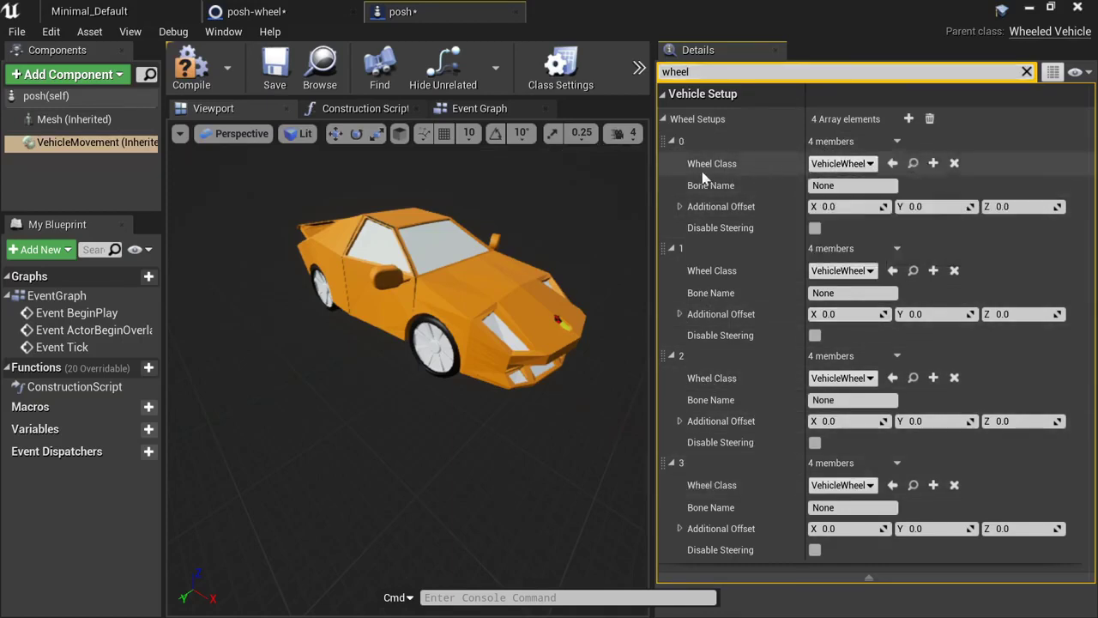
click(840, 163)
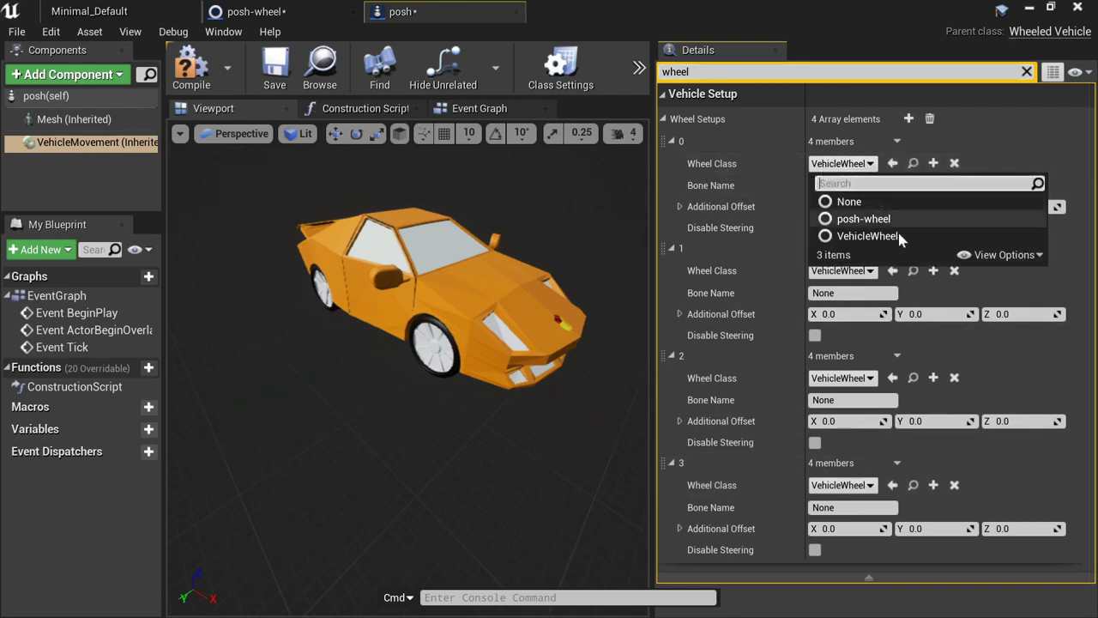
click(863, 218)
click(841, 270)
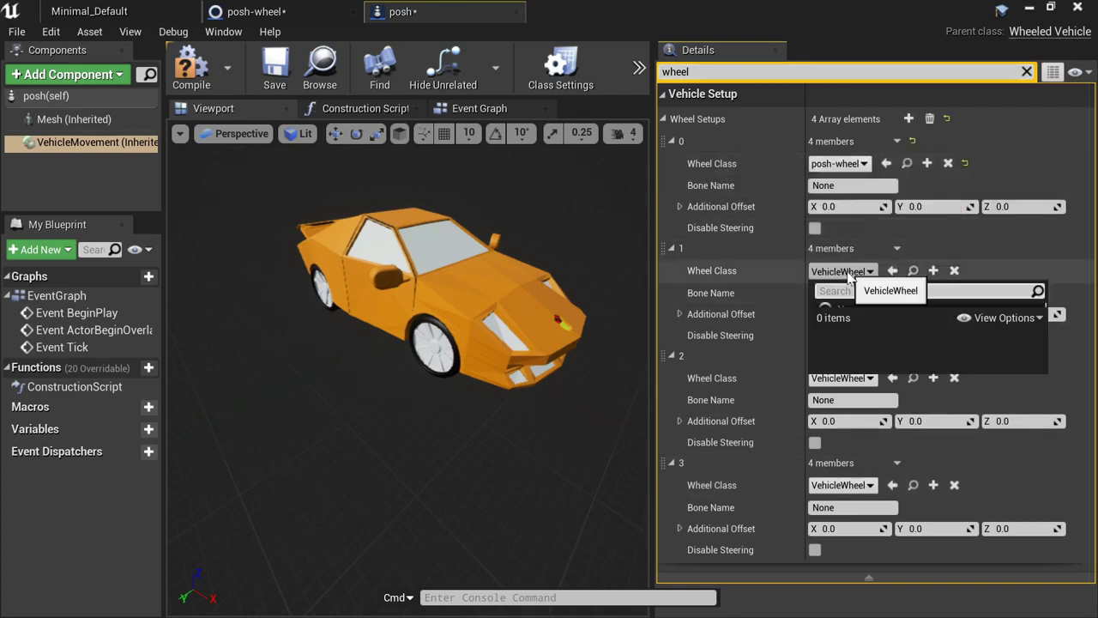
click(863, 324)
- Set the Wheel Class of wheel setups 2 and 3 to posh-wheel and disable steering on both
click(840, 378)
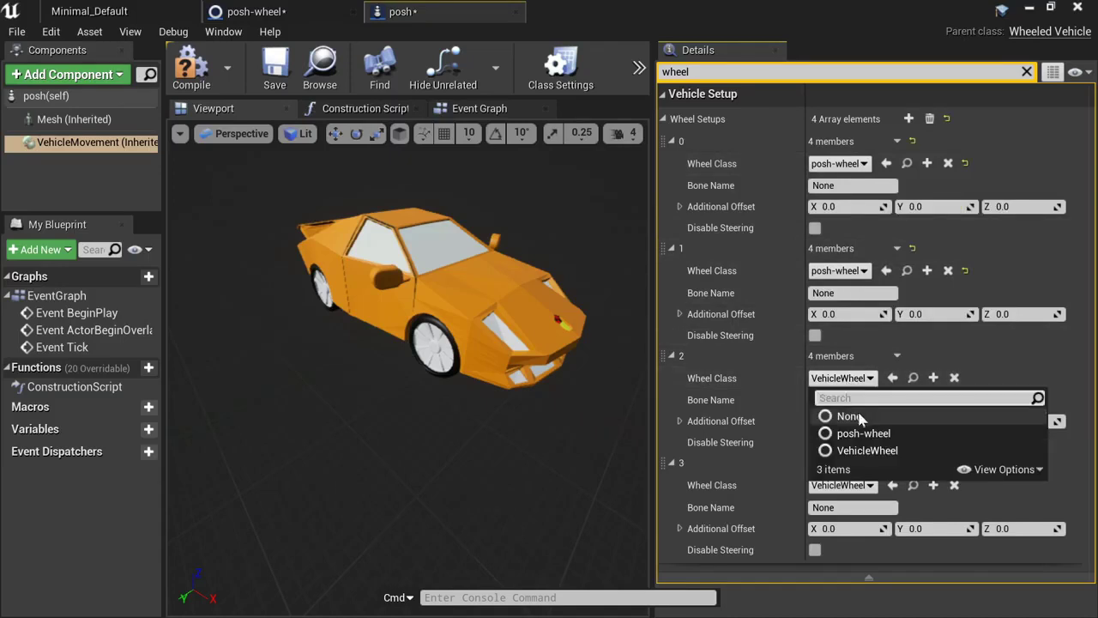
click(868, 432)
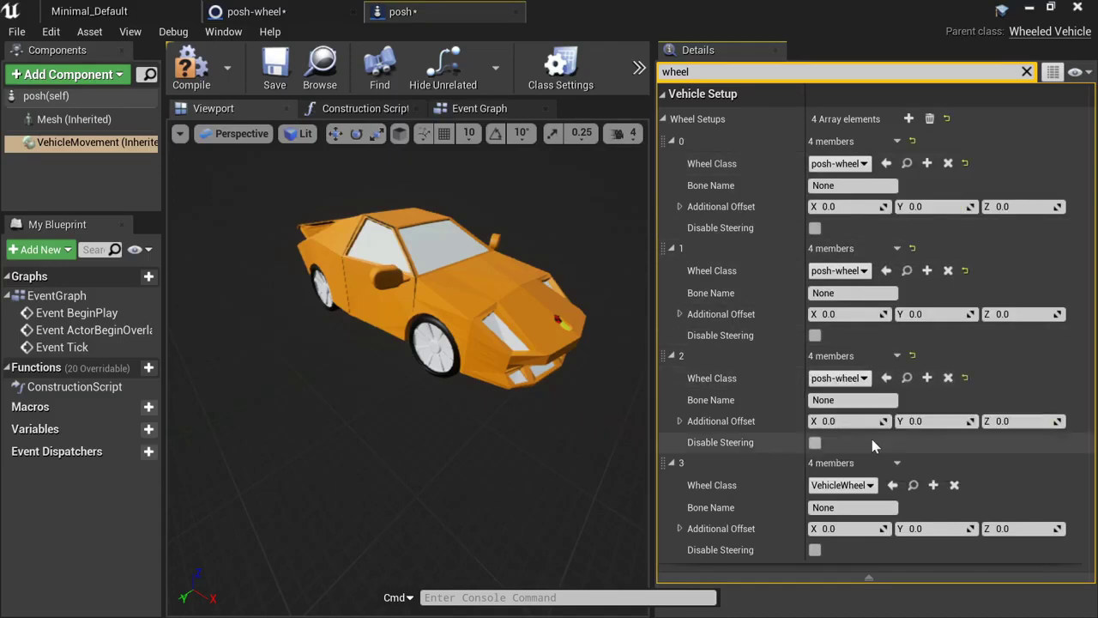
click(841, 485)
click(864, 541)
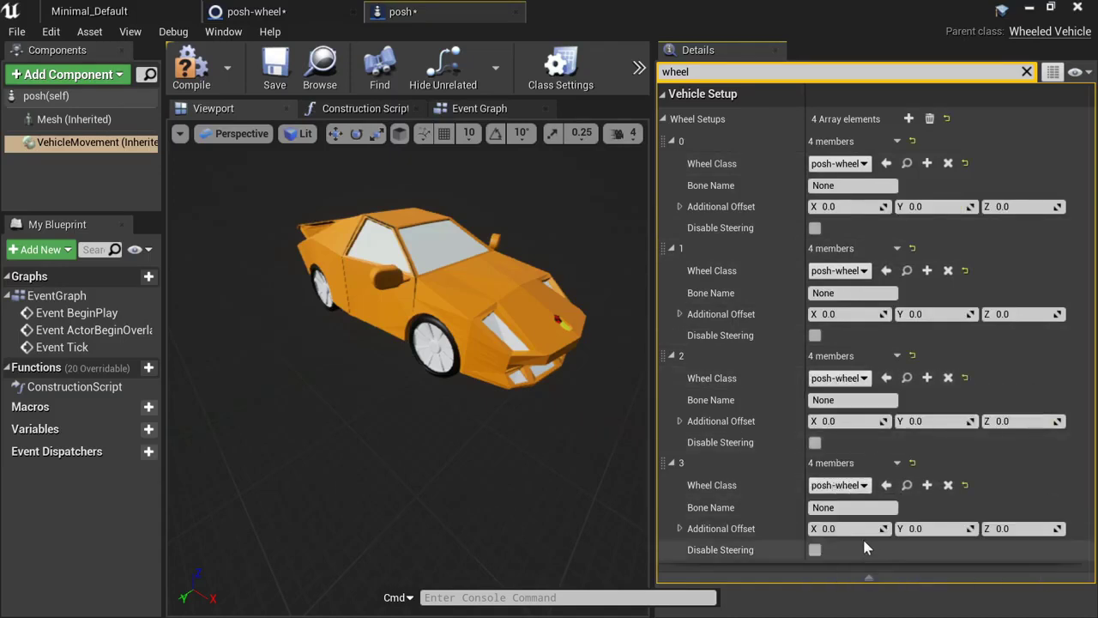
click(815, 551)
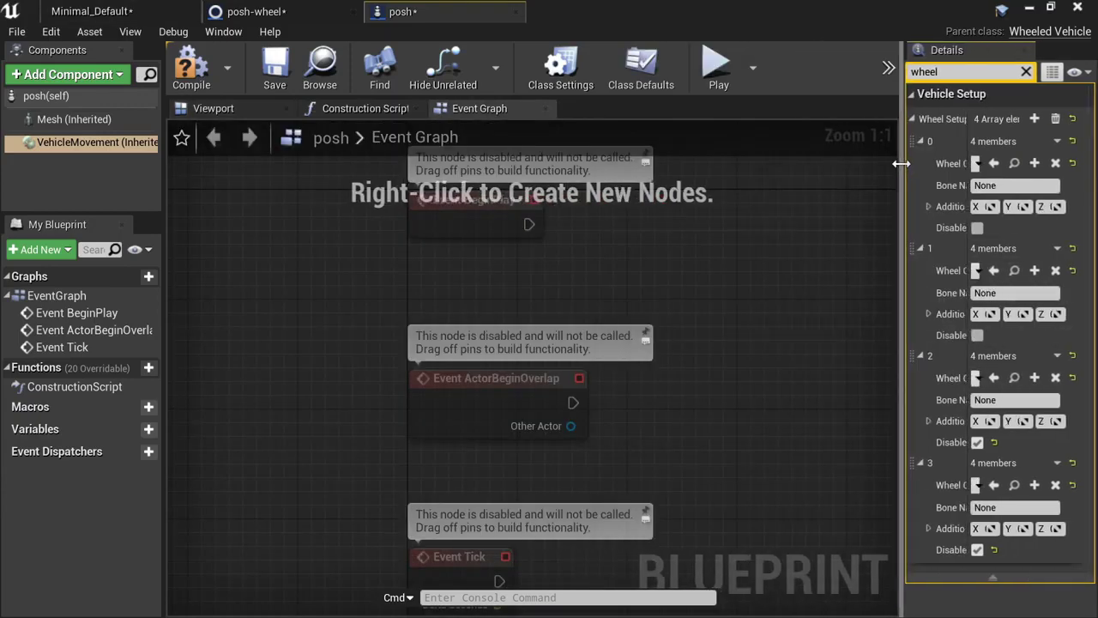
- Add a Spring Arm component under the inherited Mesh of the posh Blueprint, keeping its default name
click(236, 116)
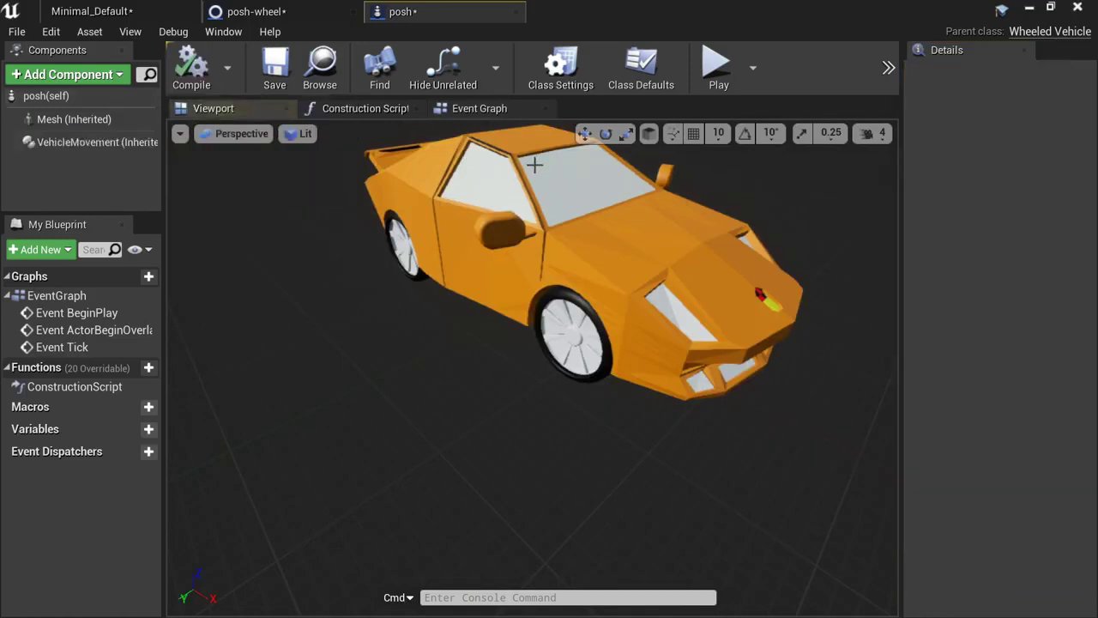
right_drag(535, 164, 489, 198)
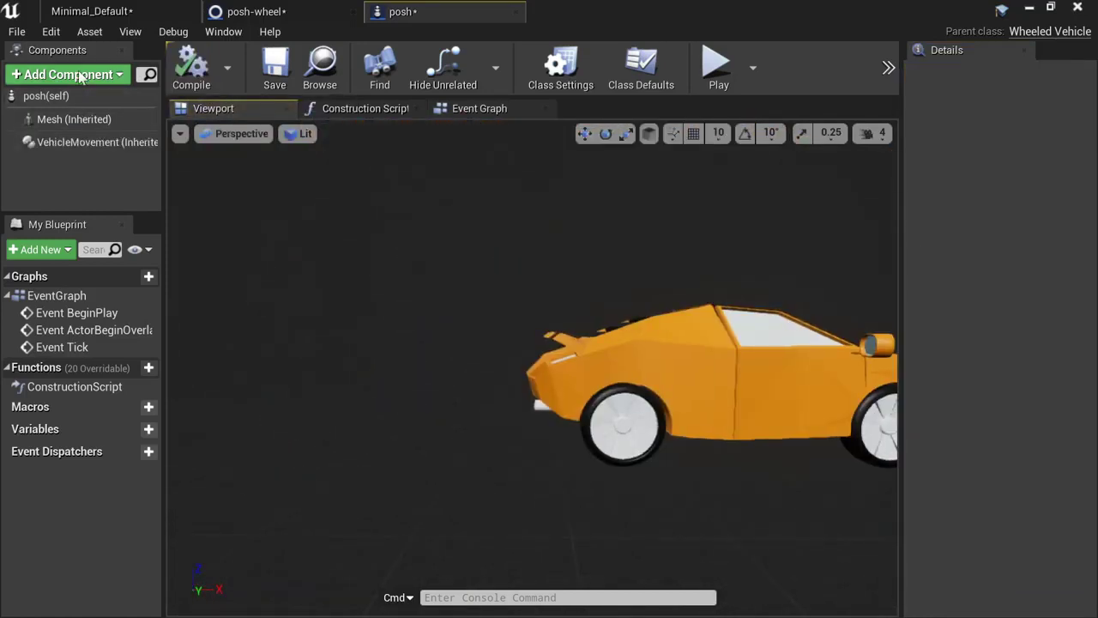
click(80, 75)
text(s)
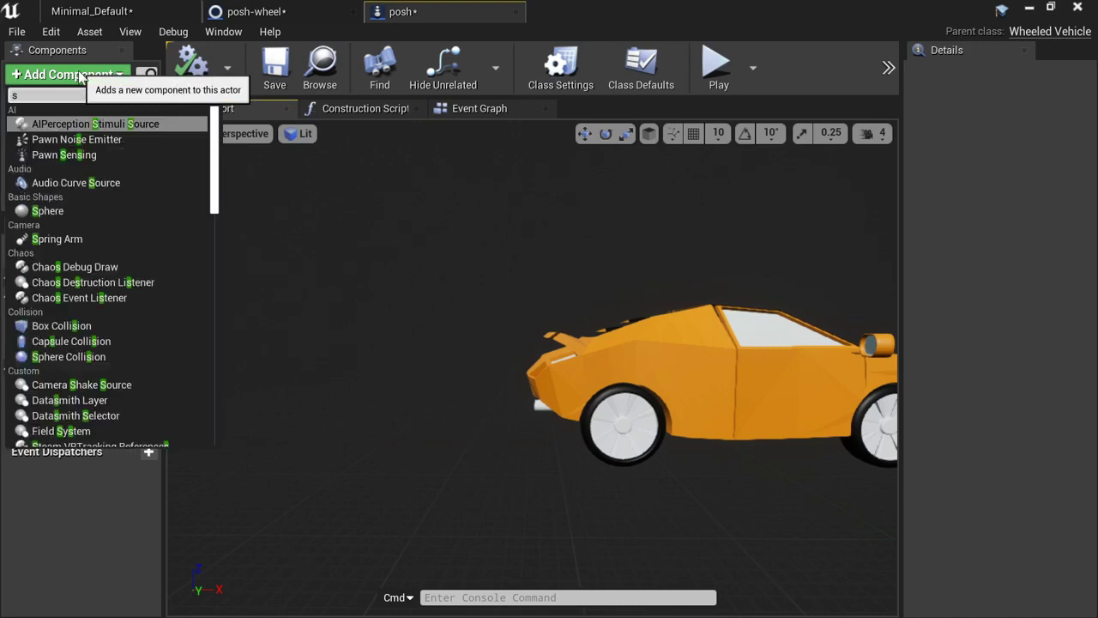
text(pr)
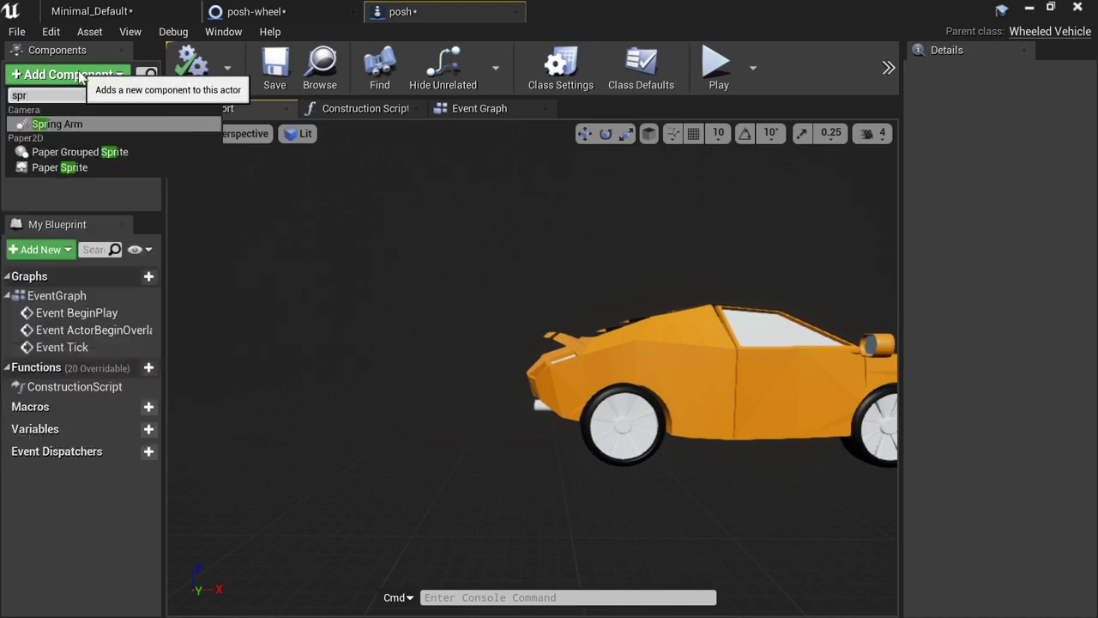
text(ing)
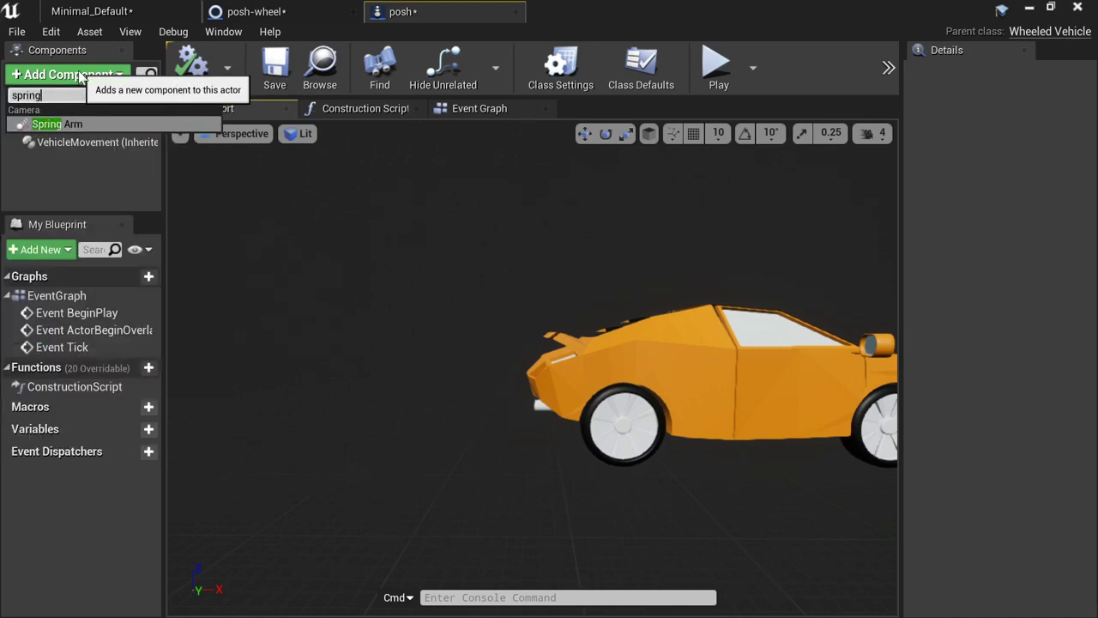
key(Return)
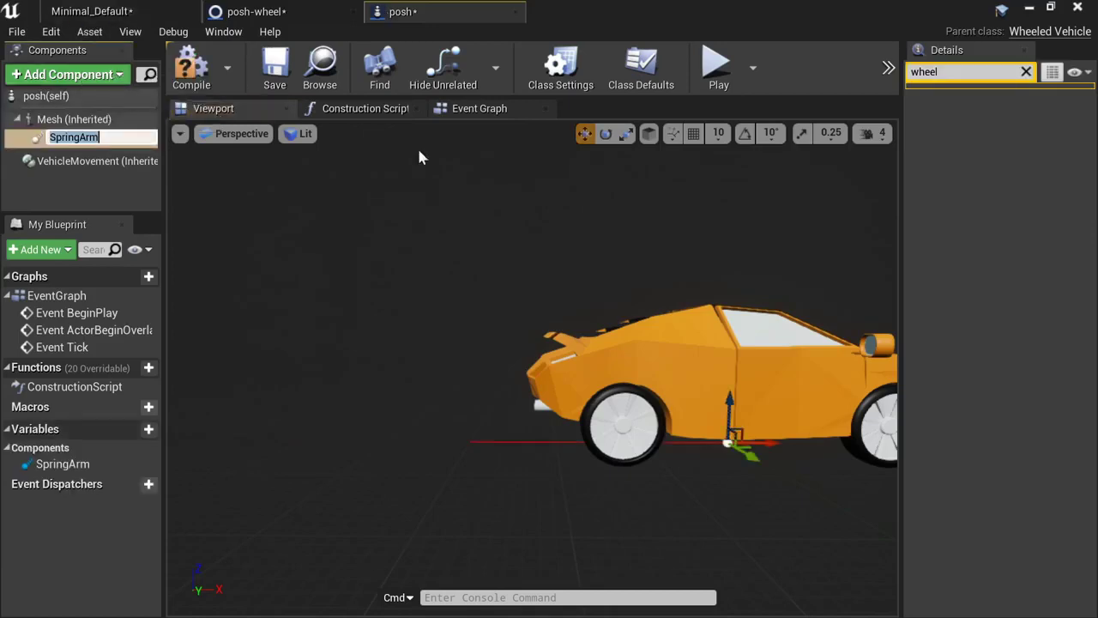
key(Return)
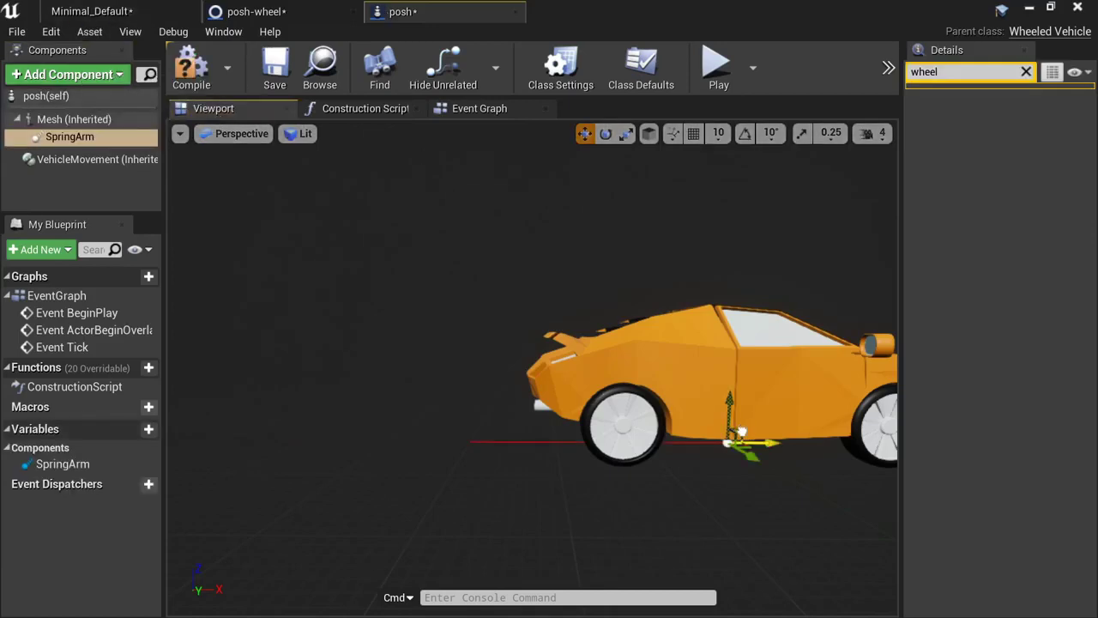
- Raise and tilt the SpringArm at the car's rear and attach a Camera component rotated to face level toward the car
key(e)
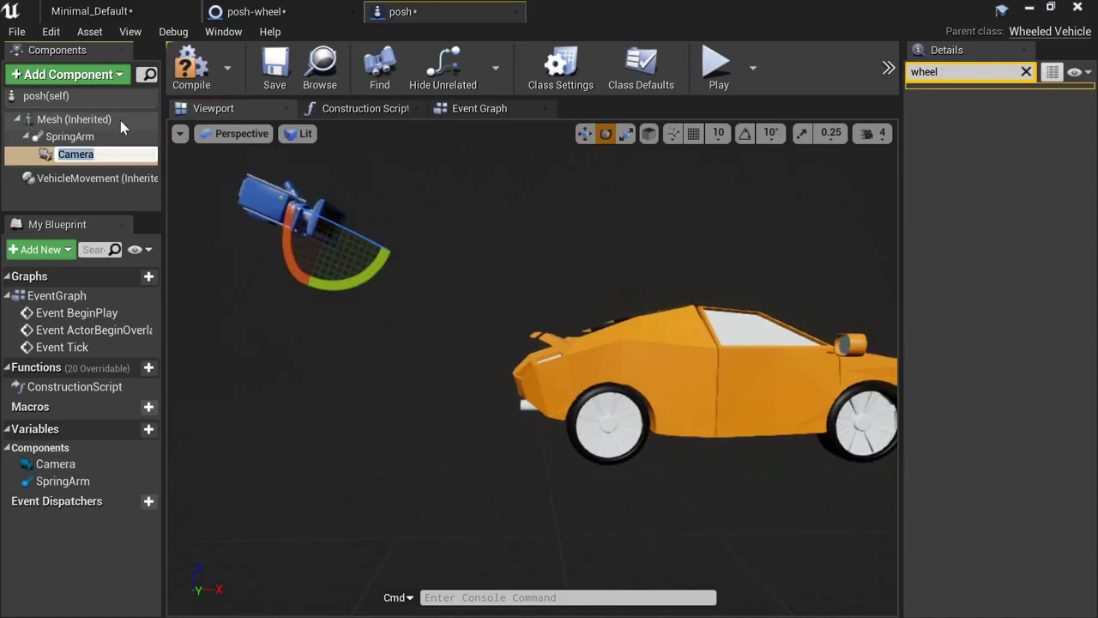
right_drag(223, 394, 231, 393)
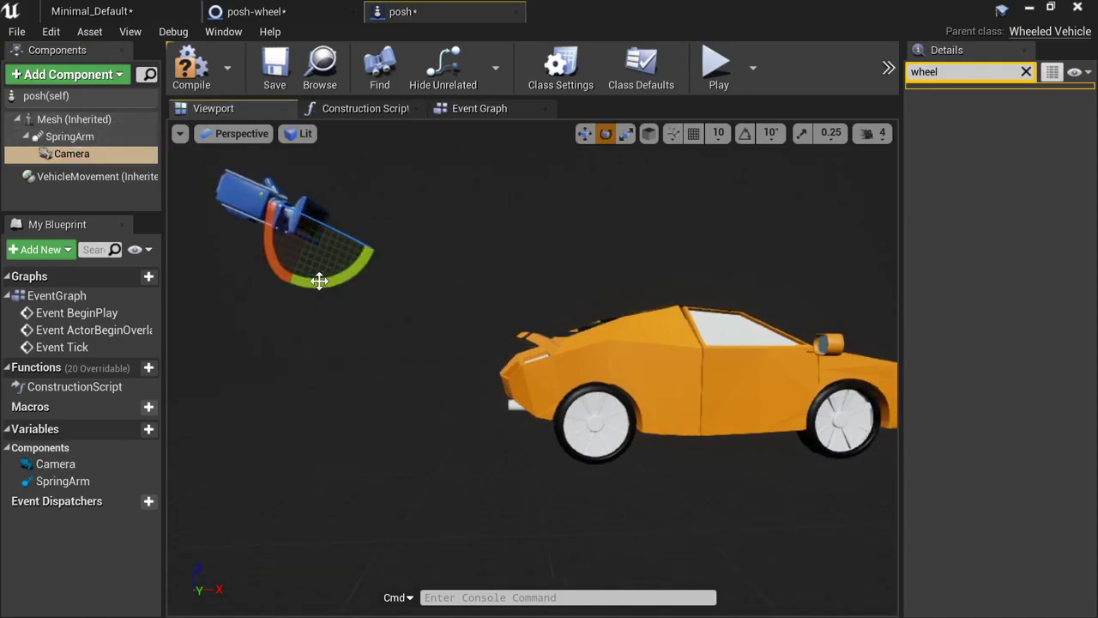
mouse_move(320, 280)
mouse_down()
mouse_move(319, 322)
mouse_move(316, 287)
mouse_move(312, 297)
mouse_up()
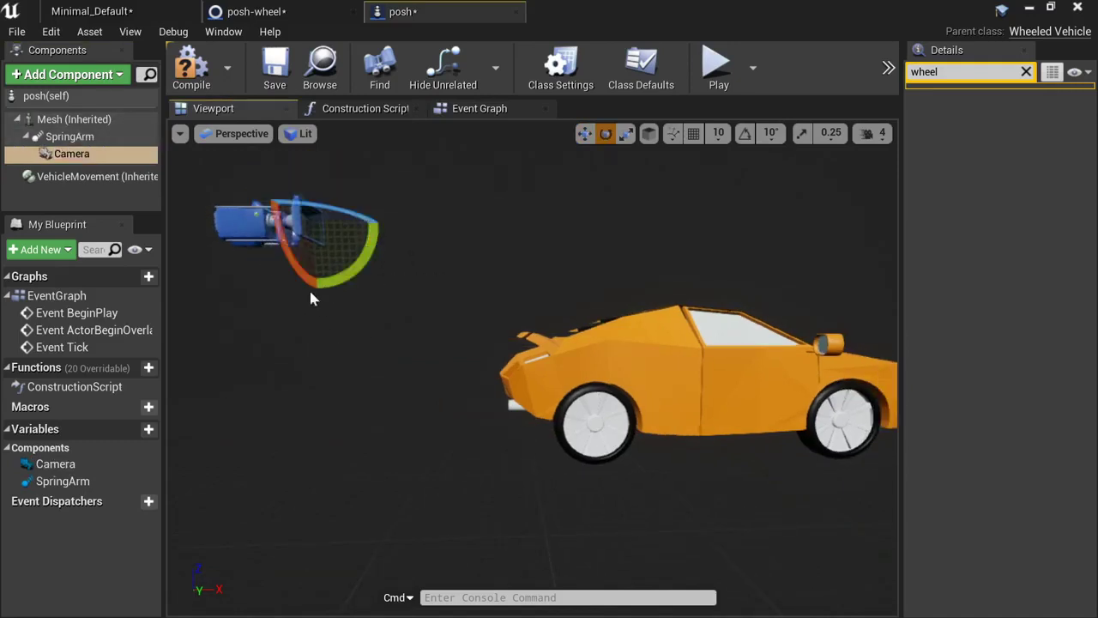
- Clear the property filter for the SpringArm and enable its Camera Rotation Lag
click(69, 137)
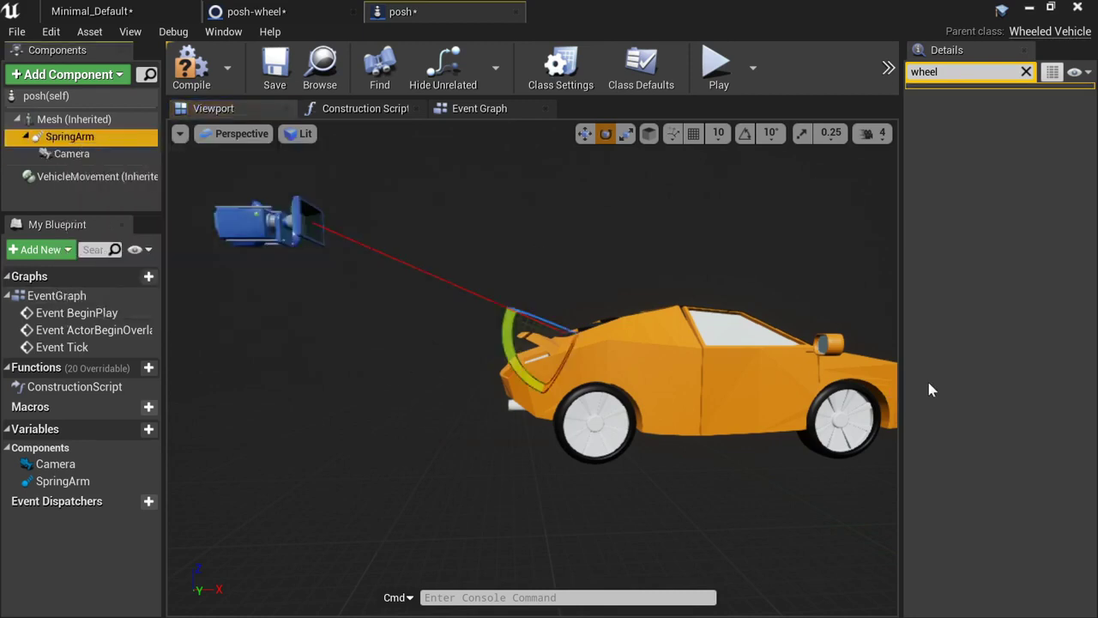
click(1026, 71)
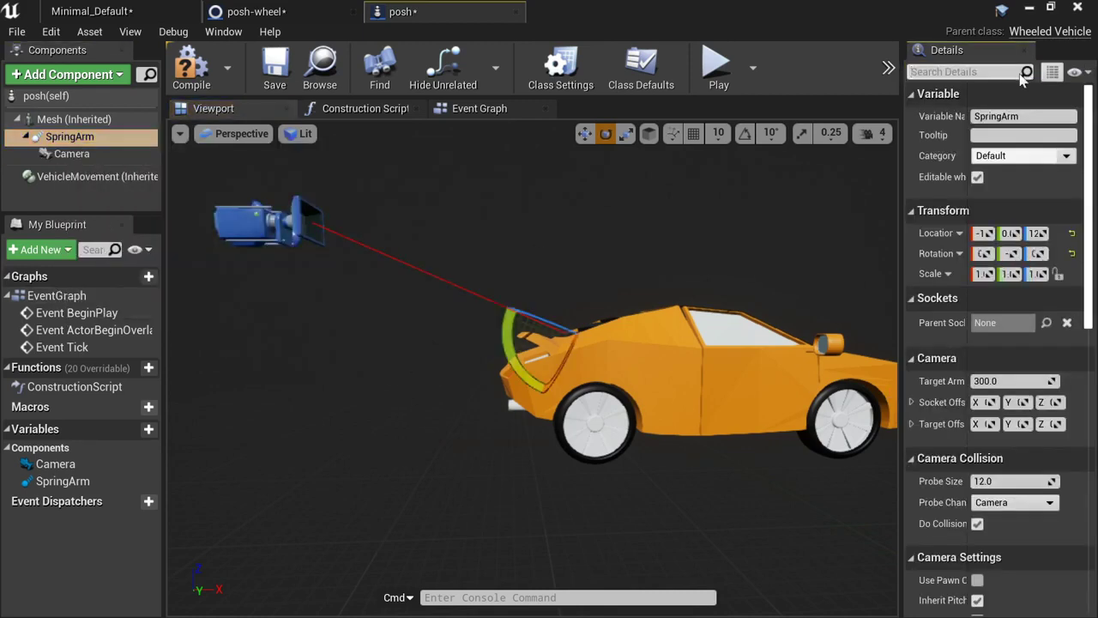
scroll(926, 307, down, 5)
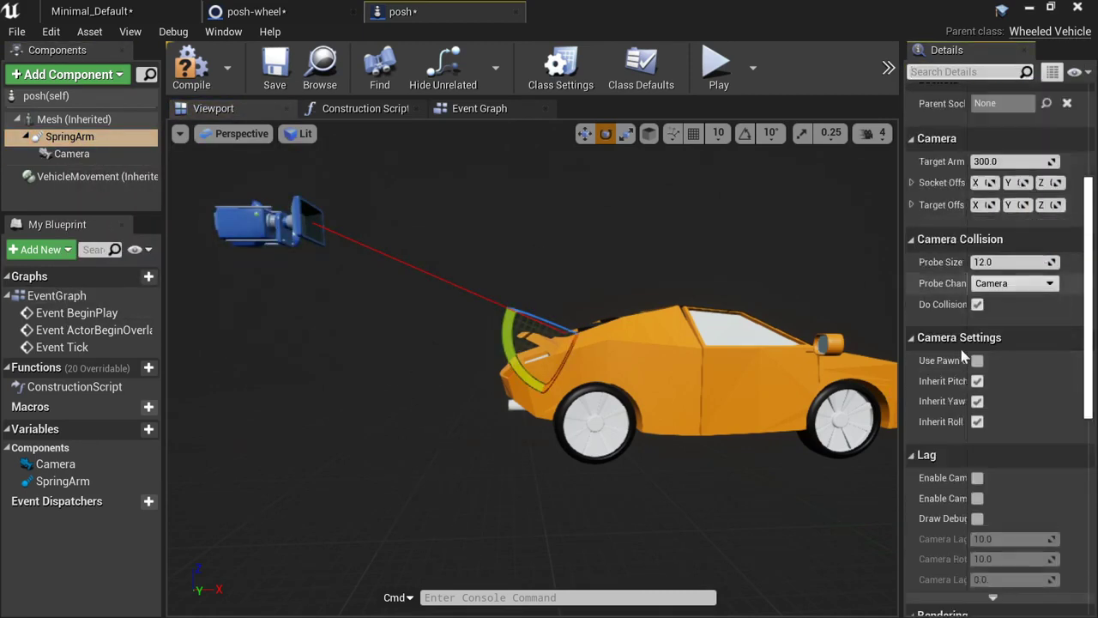
drag(831, 391, 680, 395)
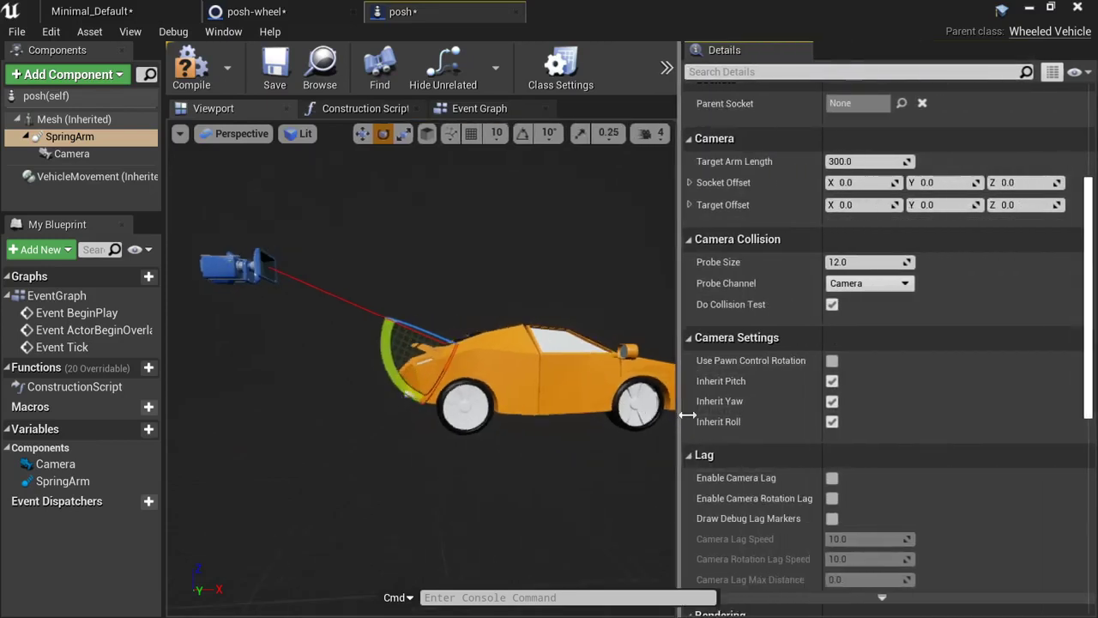
scroll(788, 441, down, 1)
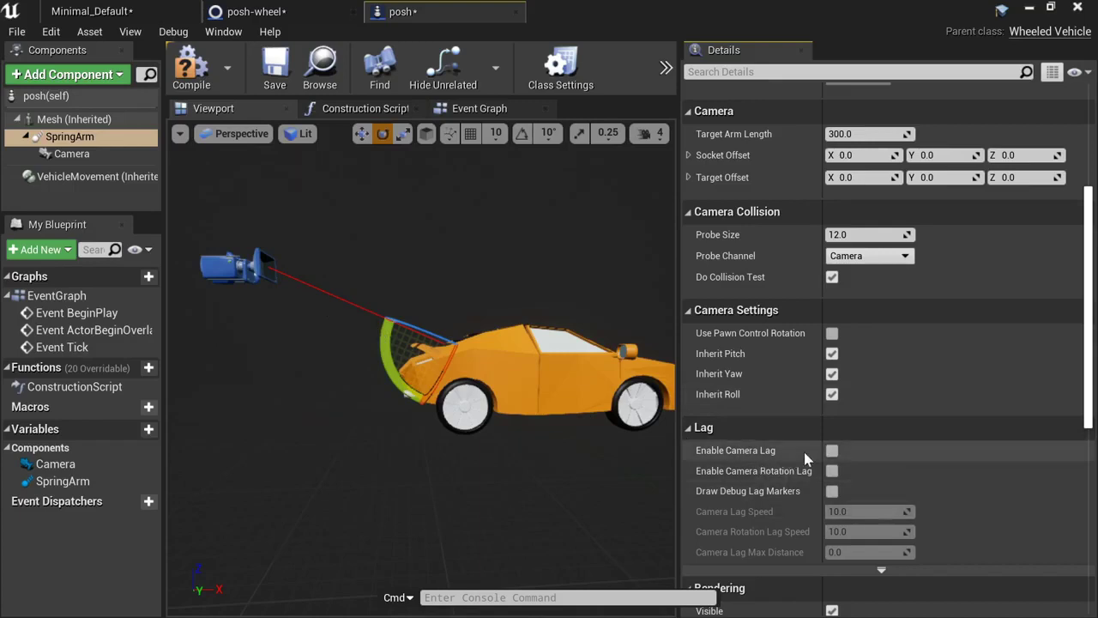
click(830, 472)
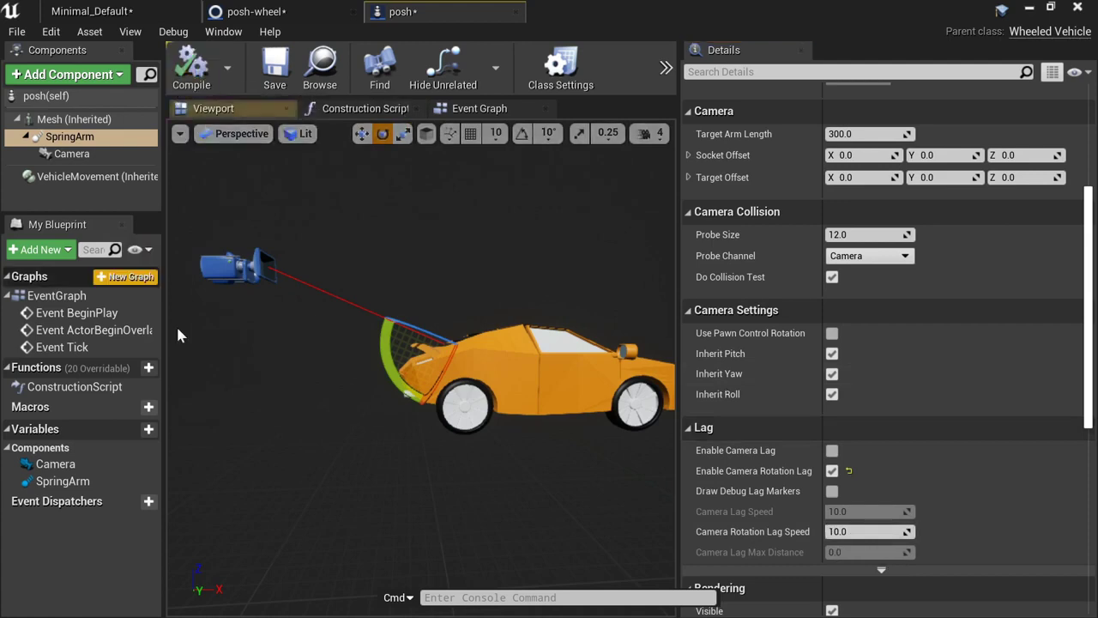
- Rotate the Camera slightly downward toward the car, and compile and save the posh Blueprint
click(247, 281)
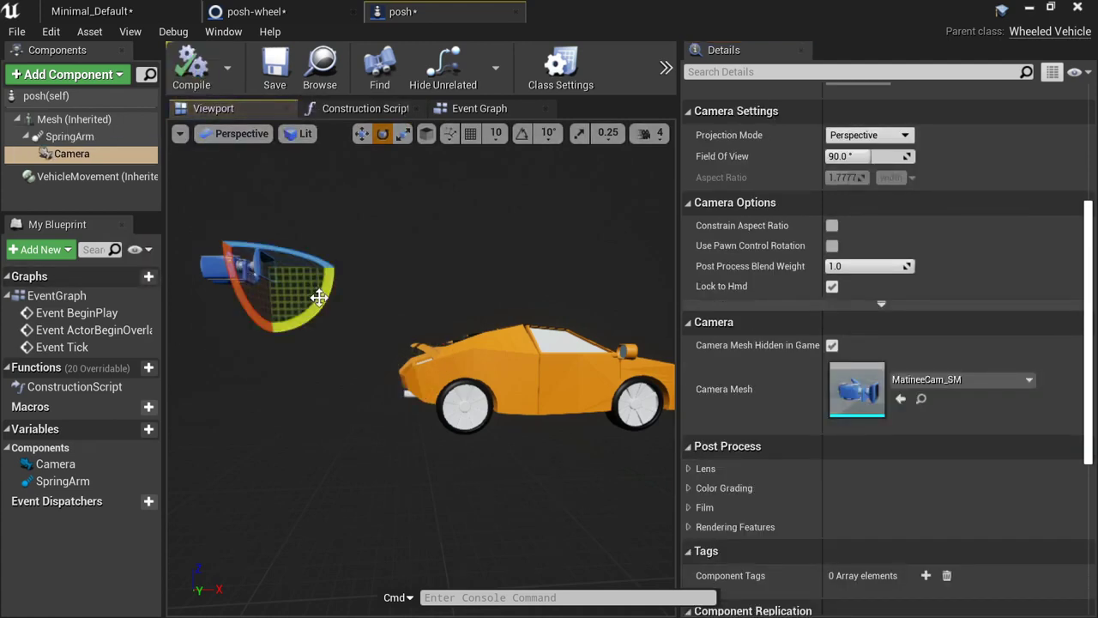
drag(316, 299, 335, 273)
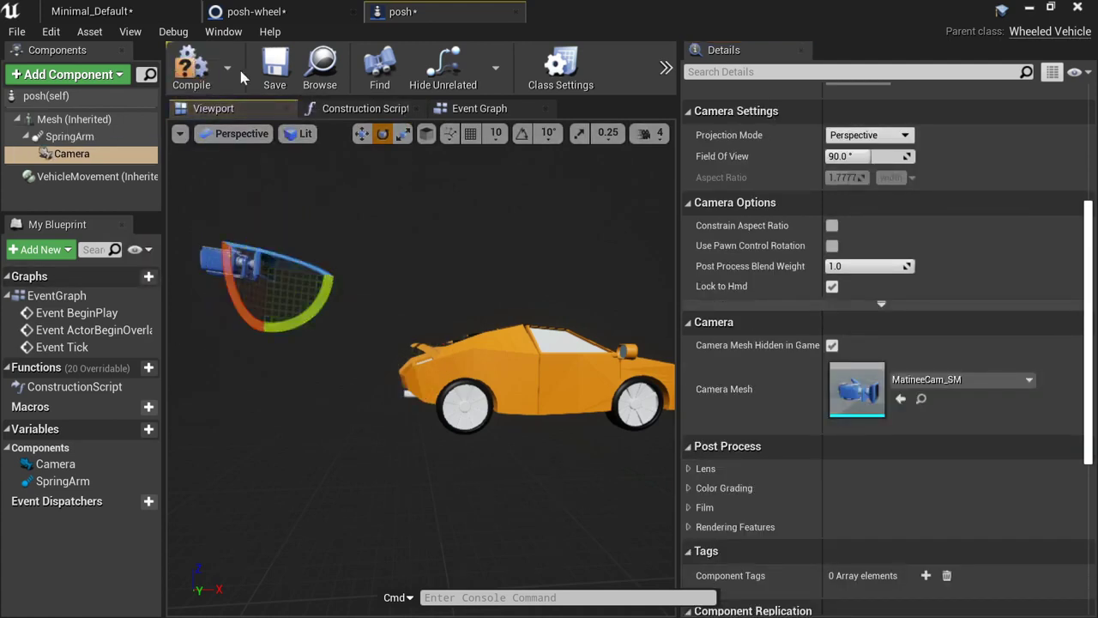
click(198, 69)
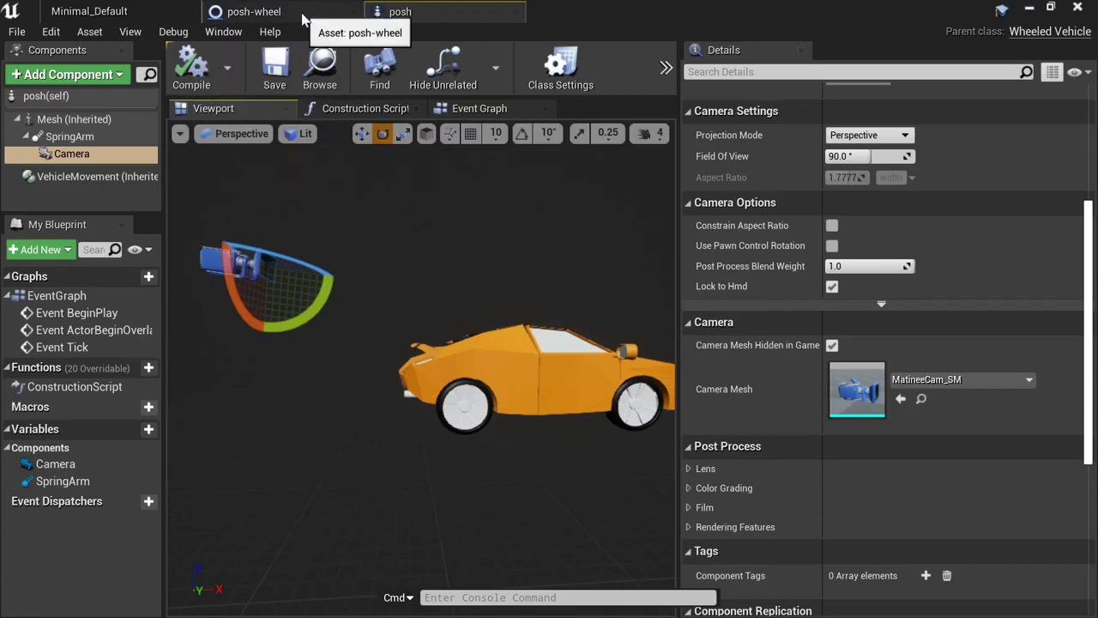
- Return to the Minimal_Default level and open the engine's Input section in the Project Settings
click(253, 11)
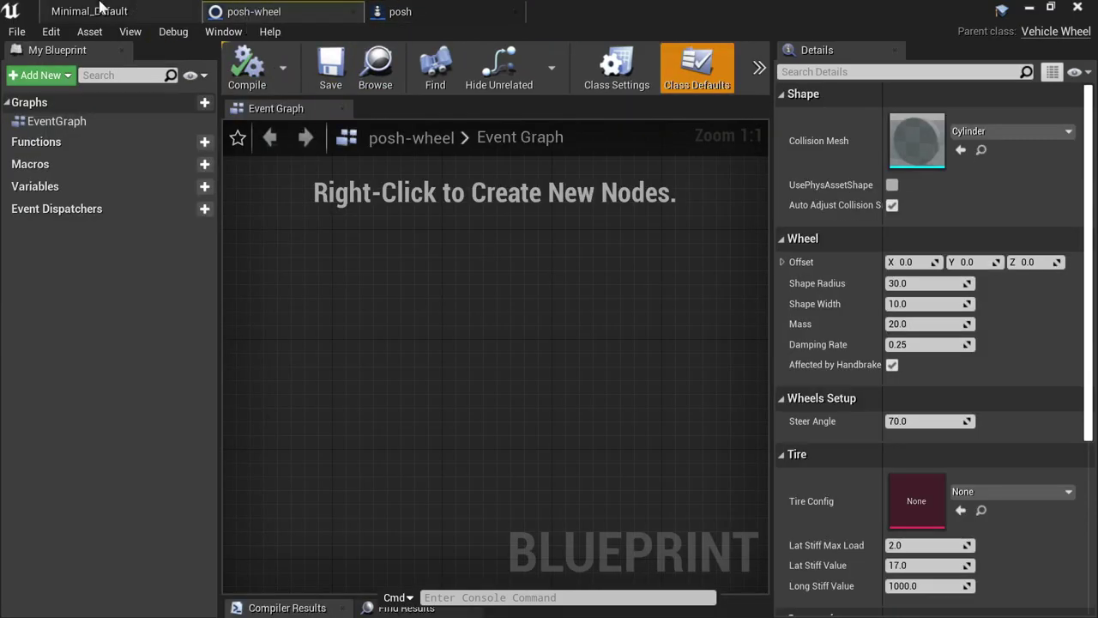
click(97, 10)
click(402, 11)
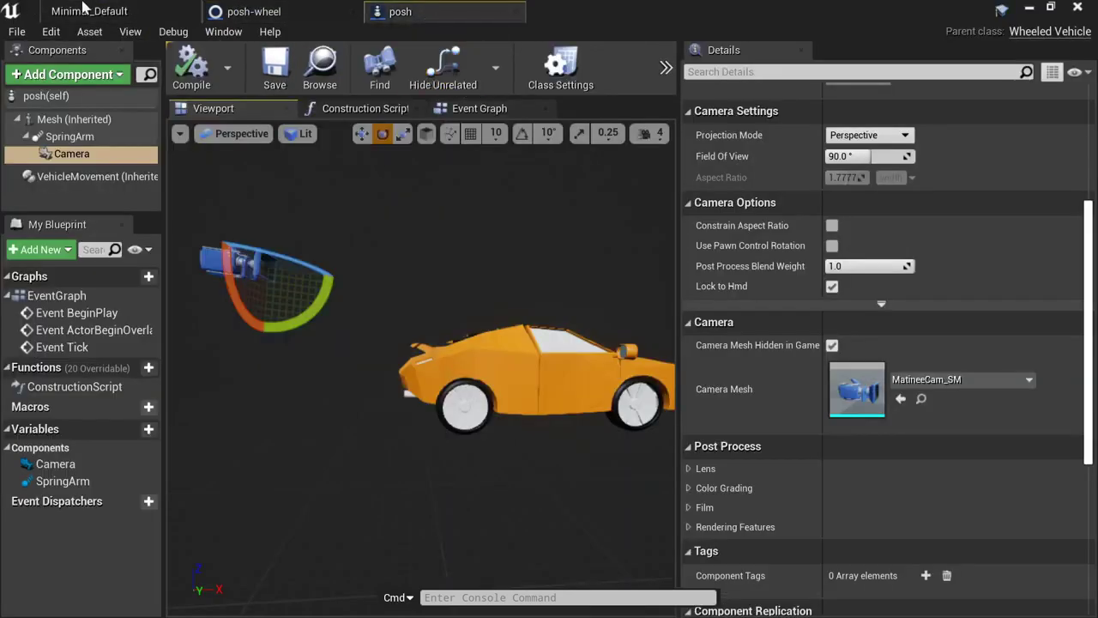
click(109, 10)
click(51, 31)
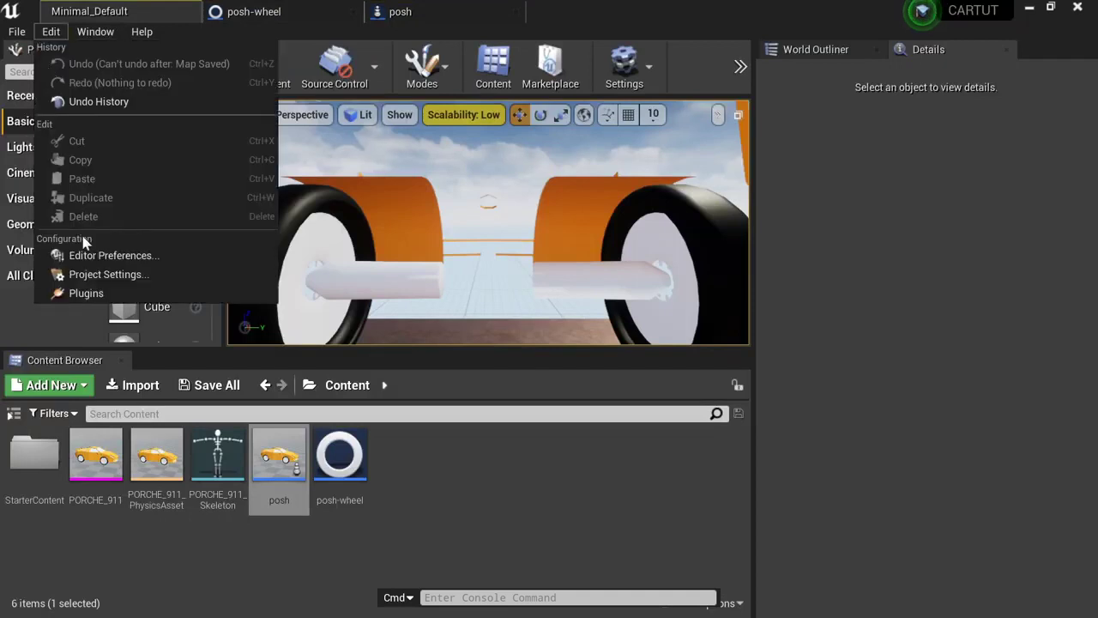
click(93, 273)
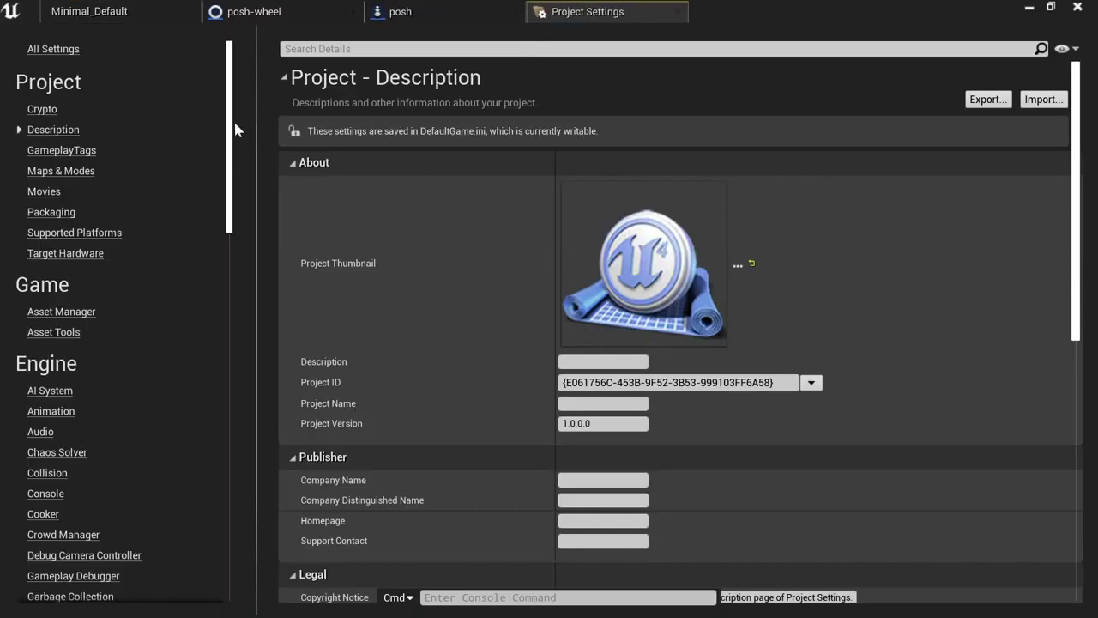
drag(229, 129, 226, 265)
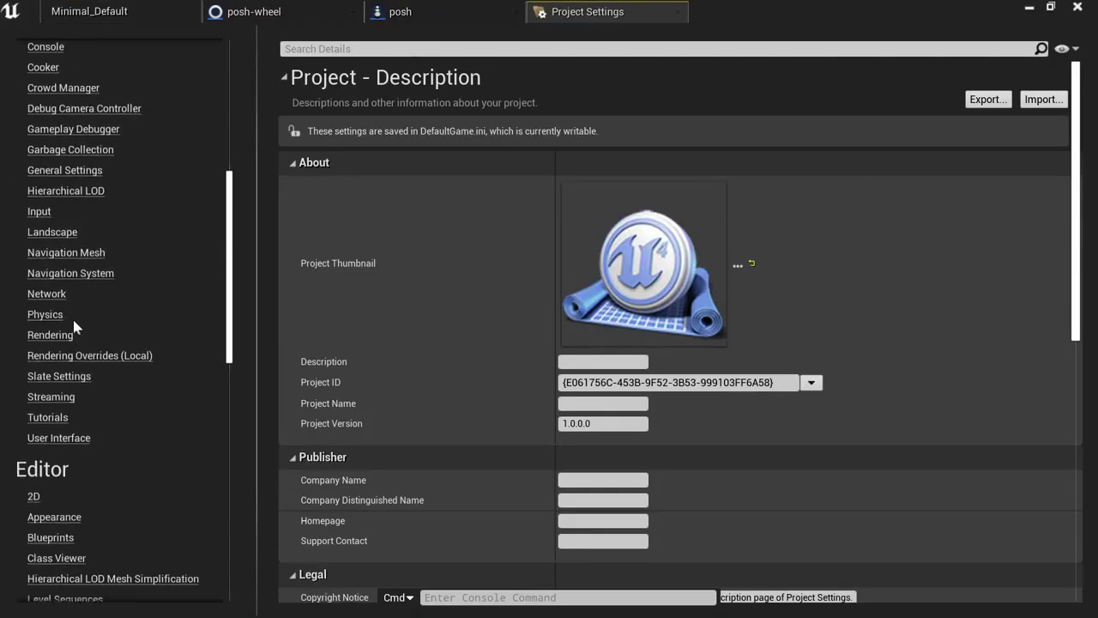
click(36, 212)
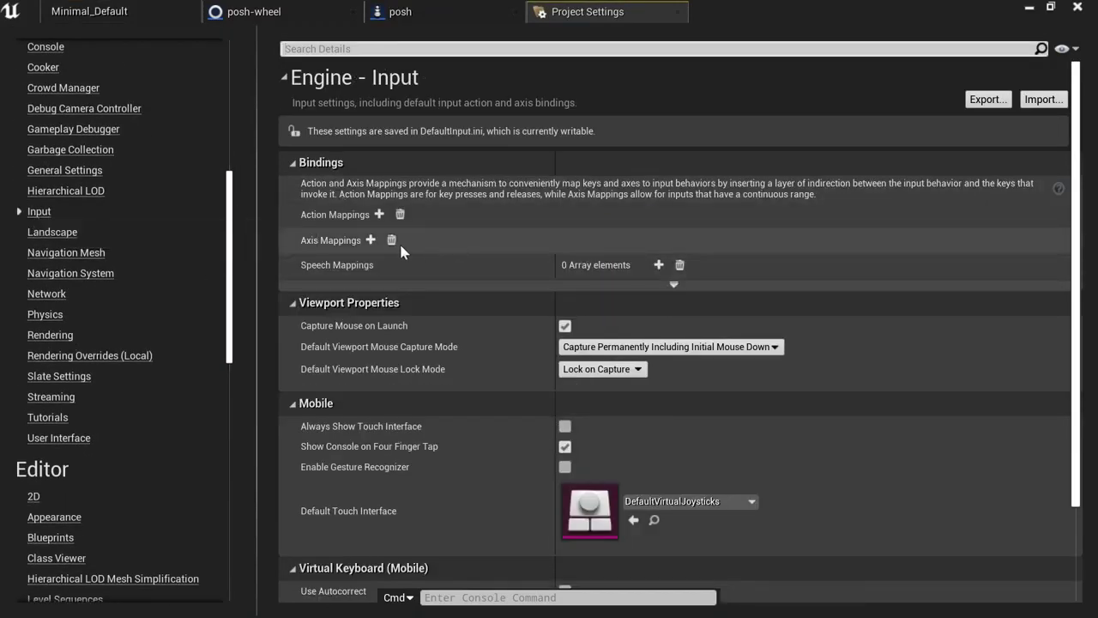
- Create two axis mappings, deleting the surplus third one, and name the first mapping accelerate
click(370, 242)
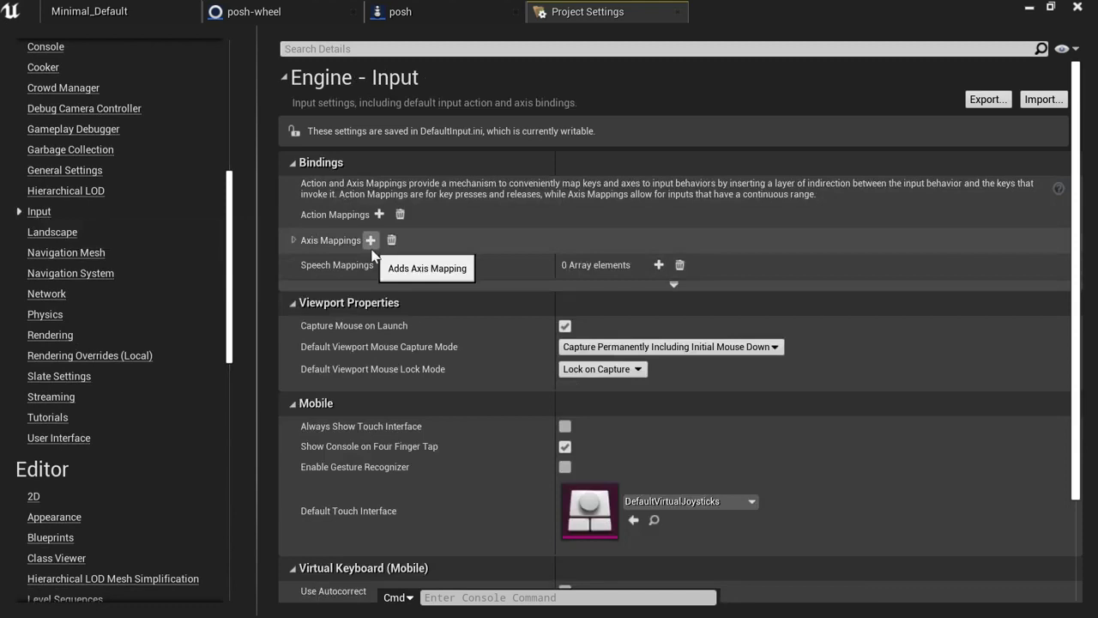
click(294, 241)
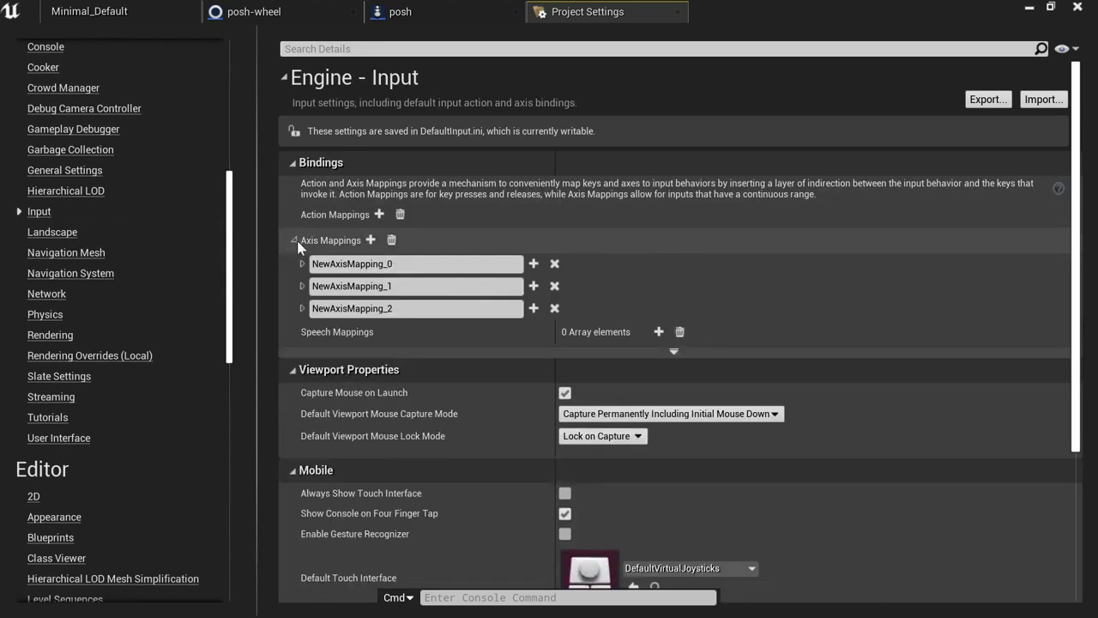
click(554, 308)
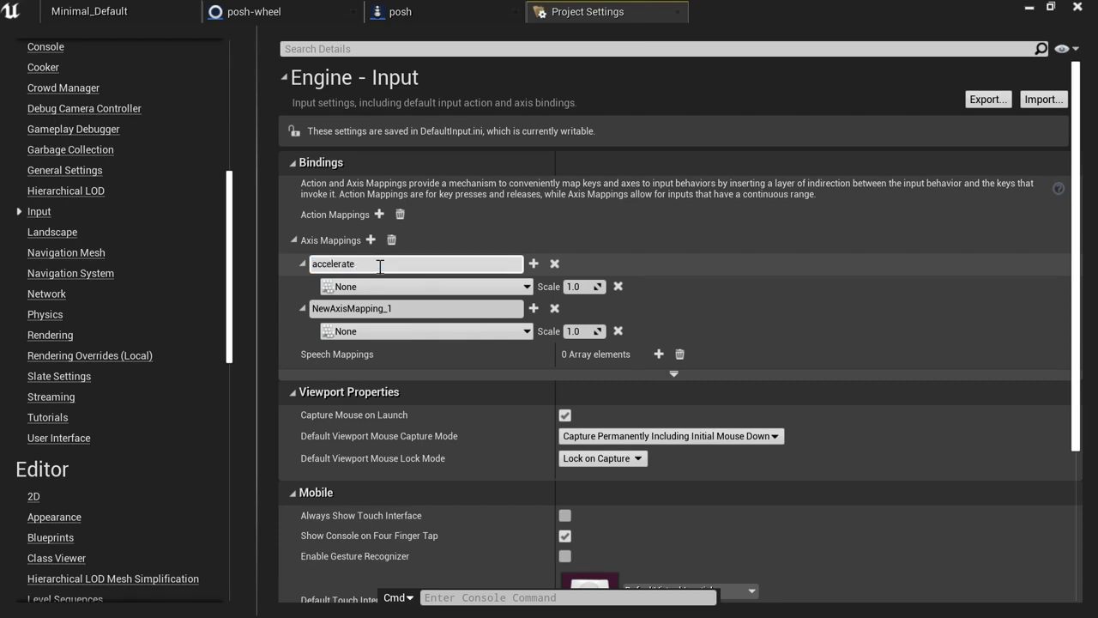
- Name the second axis mapping steer and bind the accelerate mapping to the keyboard's W key
click(438, 309)
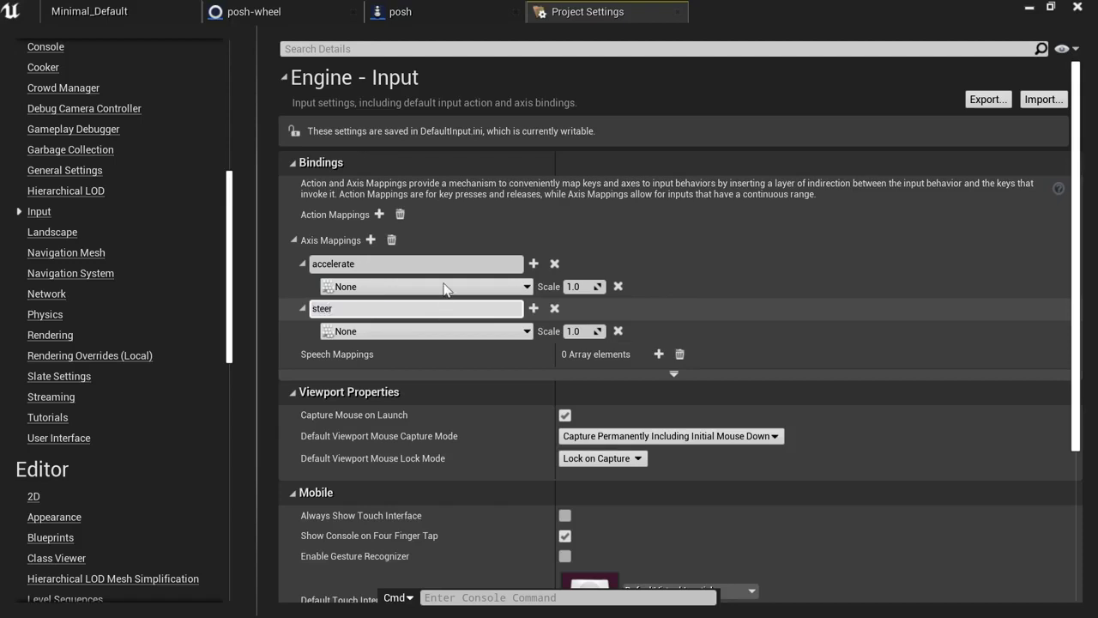
click(441, 286)
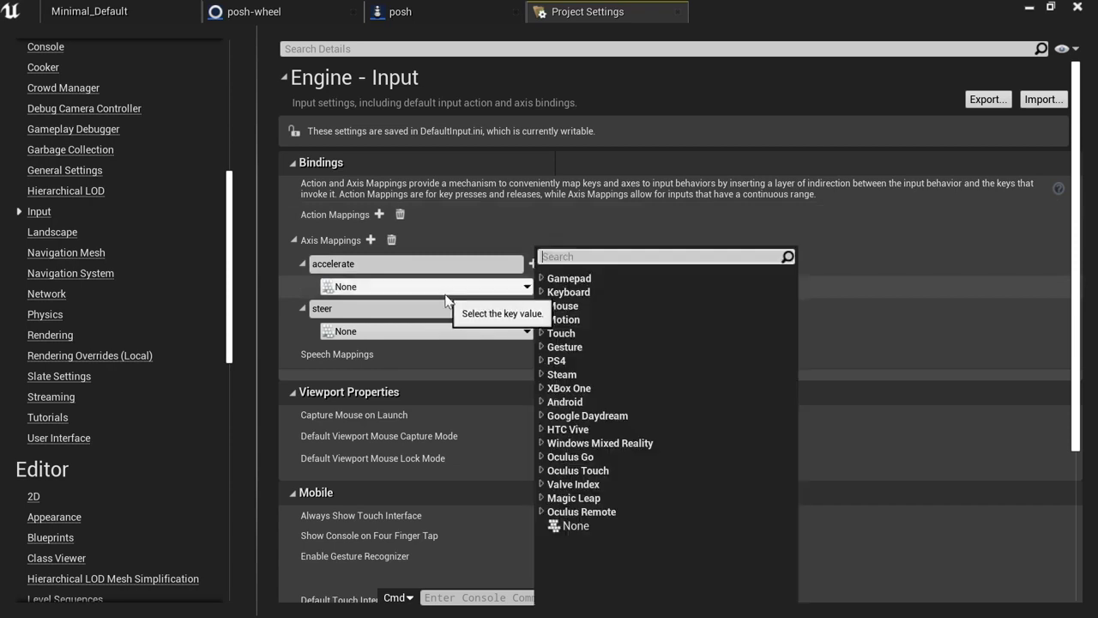
text(w)
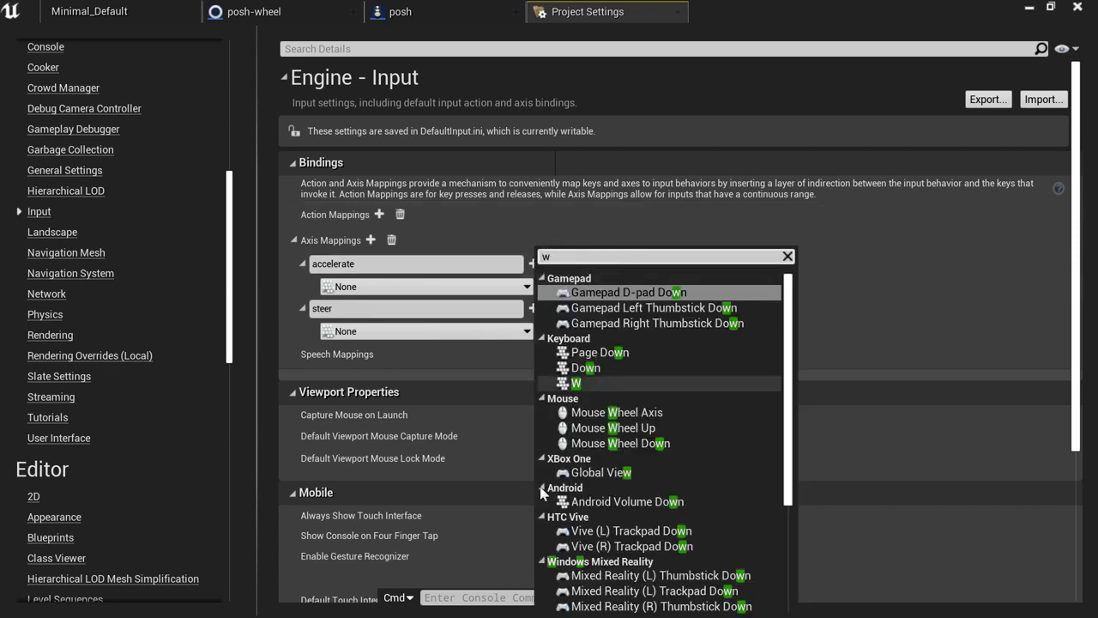
click(578, 383)
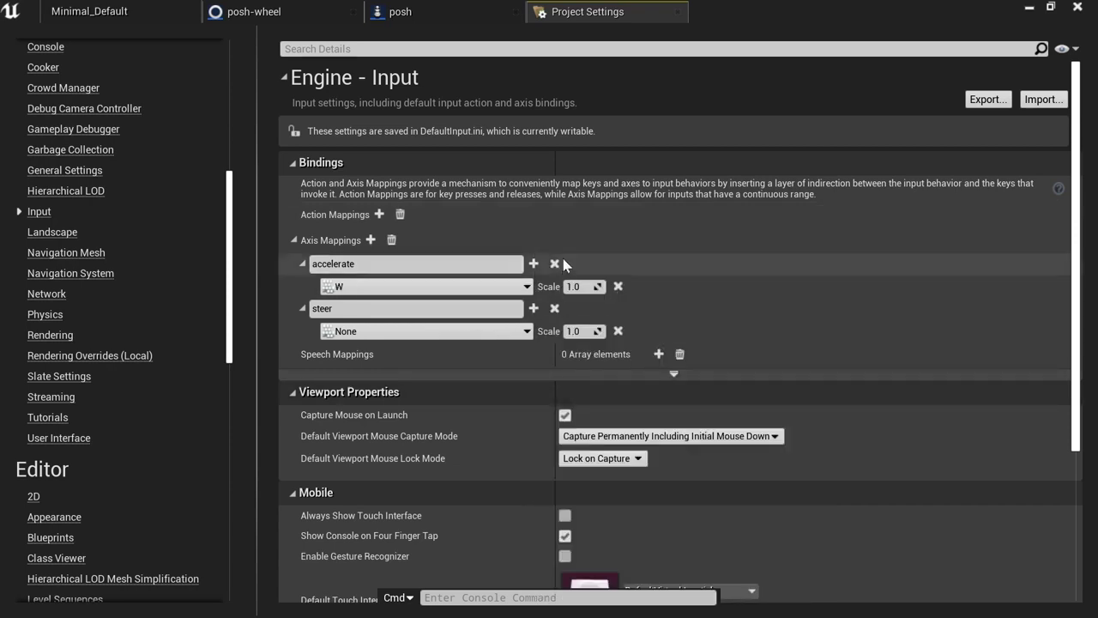
- Add a second key binding to the accelerate mapping and assign it the S key
click(533, 263)
click(501, 311)
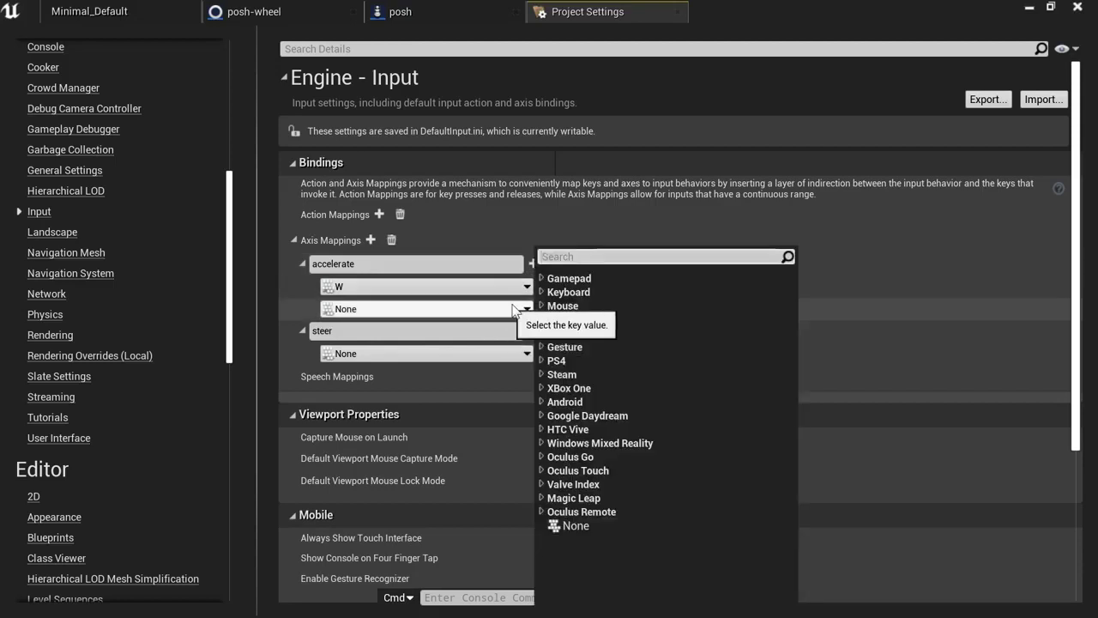
text(s)
scroll(542, 590, down, 1)
scroll(542, 590, down, 3)
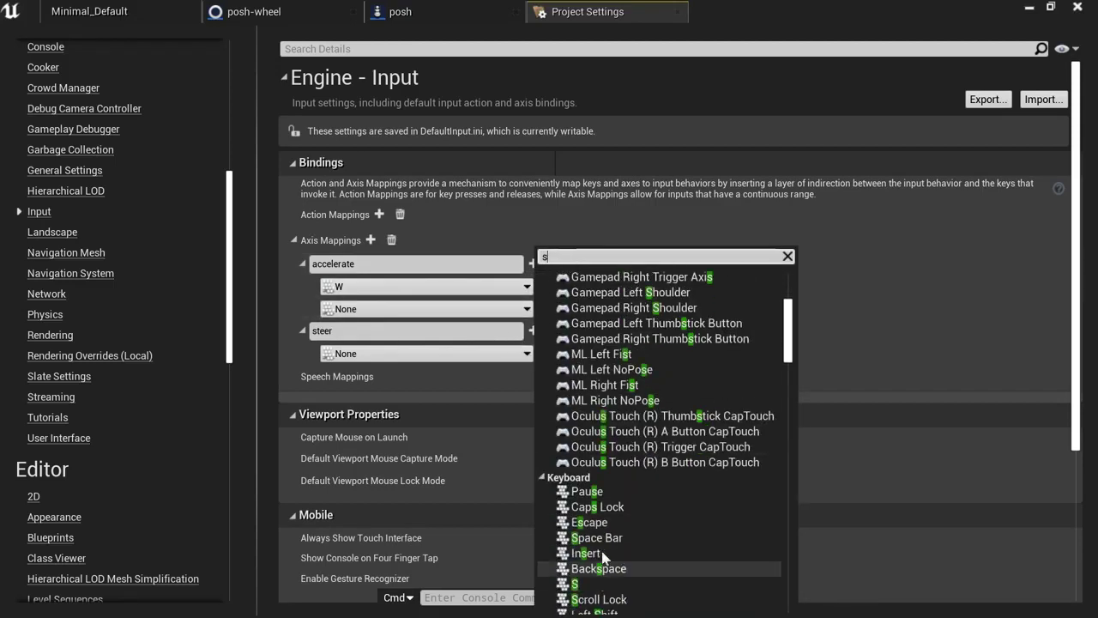
click(592, 573)
- Bind the steer mapping's existing key entry to the keyboard's A key
click(392, 352)
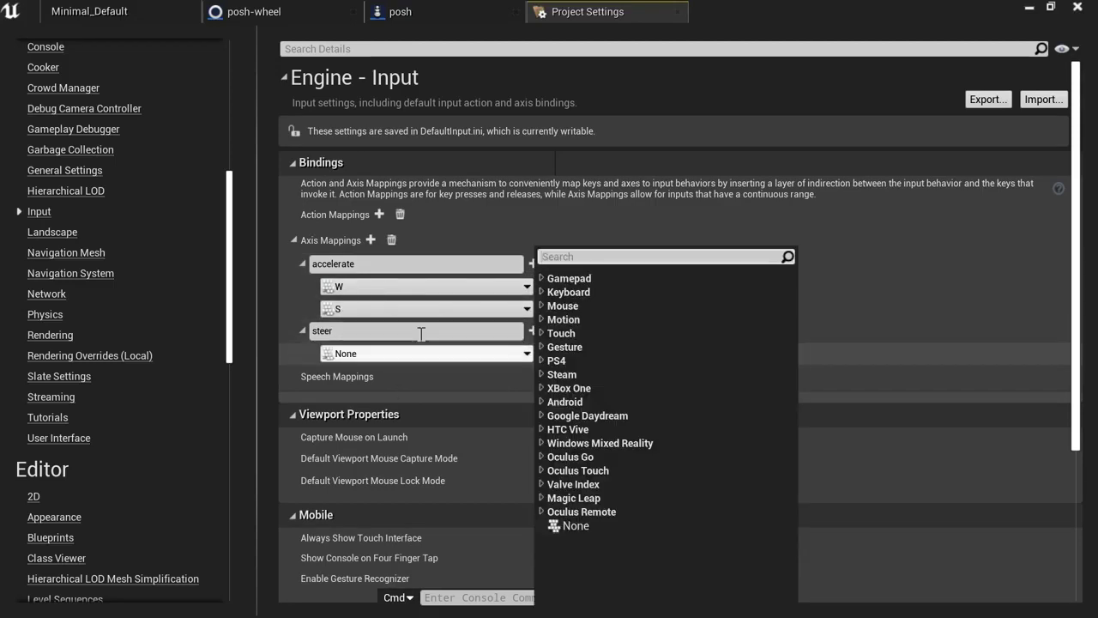
text(a)
scroll(645, 361, down, 2)
scroll(645, 360, down, 10)
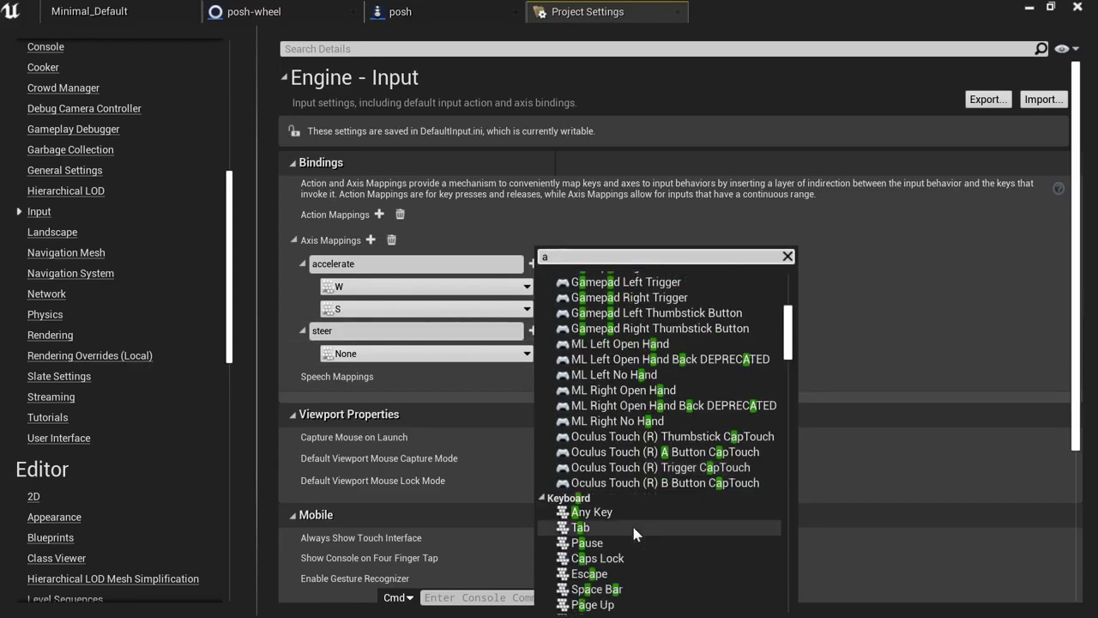
click(605, 541)
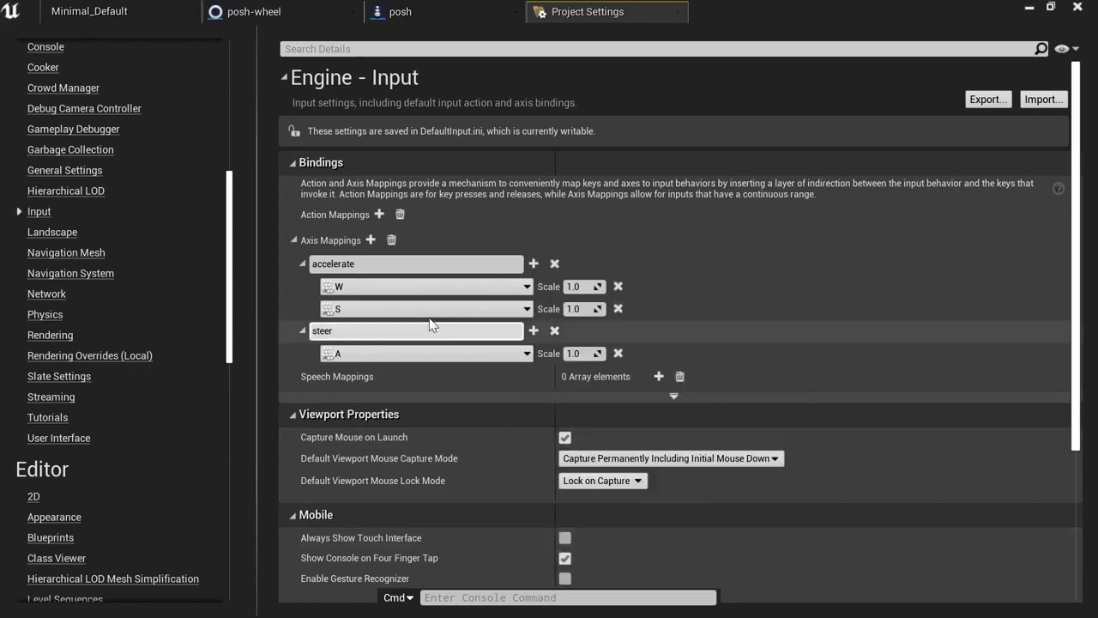
- Add a D key binding to the steer mapping, and set the scale of the S and A bindings to -1.0
click(534, 332)
click(461, 377)
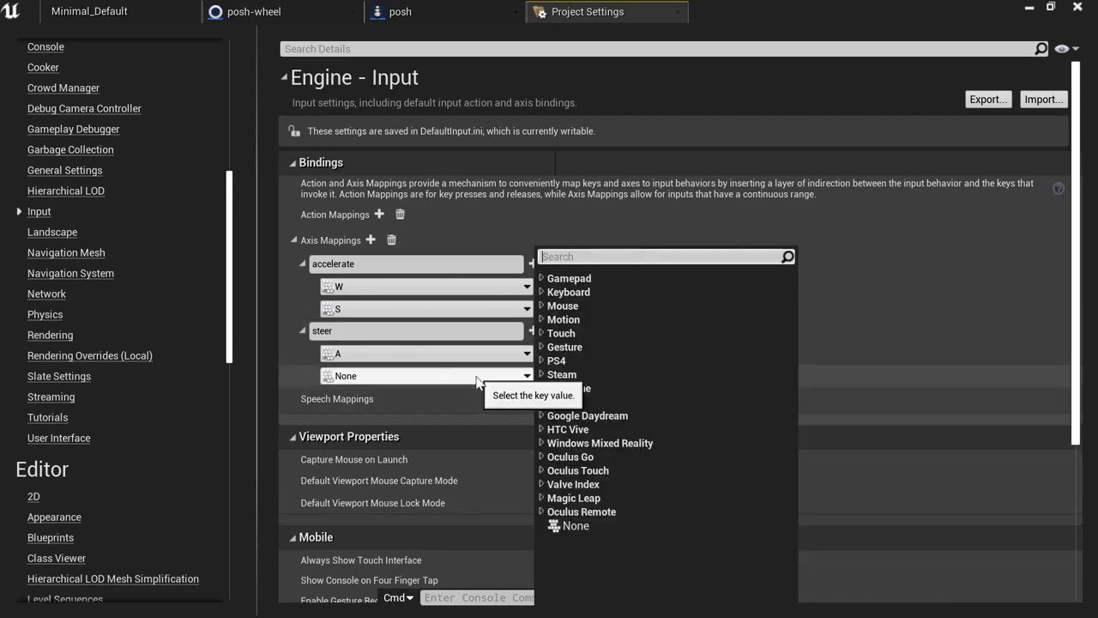
text(d)
scroll(623, 532, down, 2)
scroll(619, 523, down, 8)
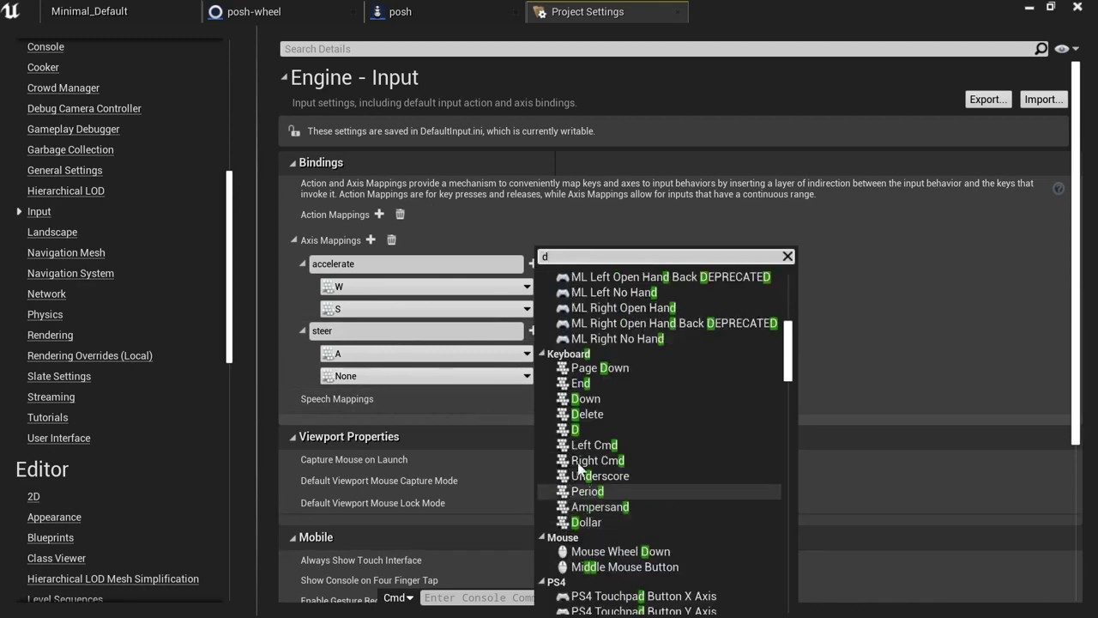
click(600, 444)
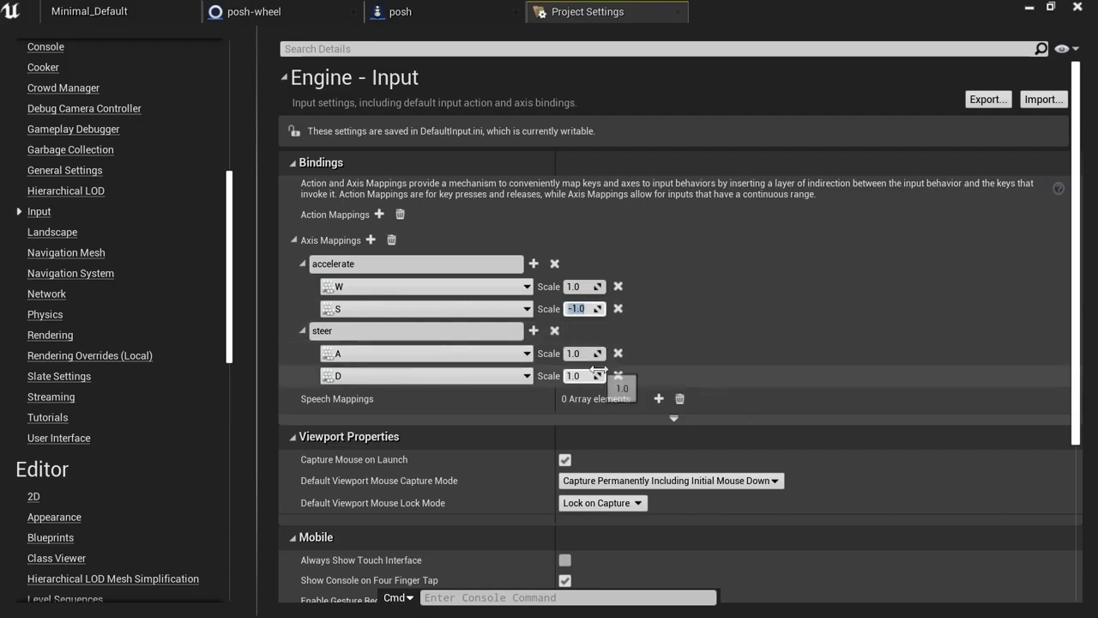
click(575, 355)
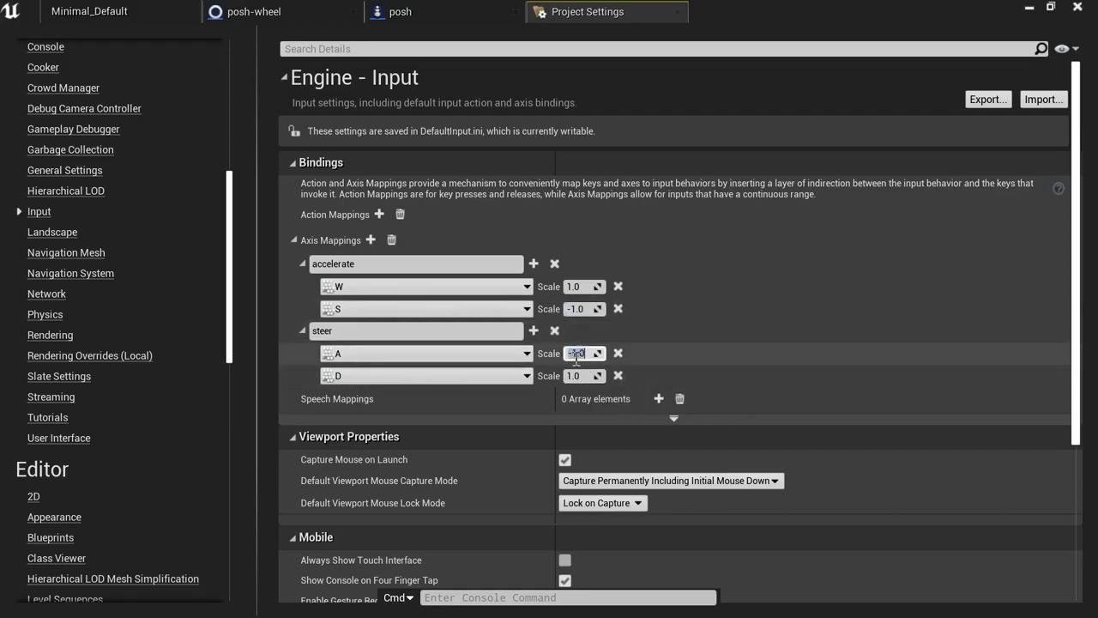
click(446, 16)
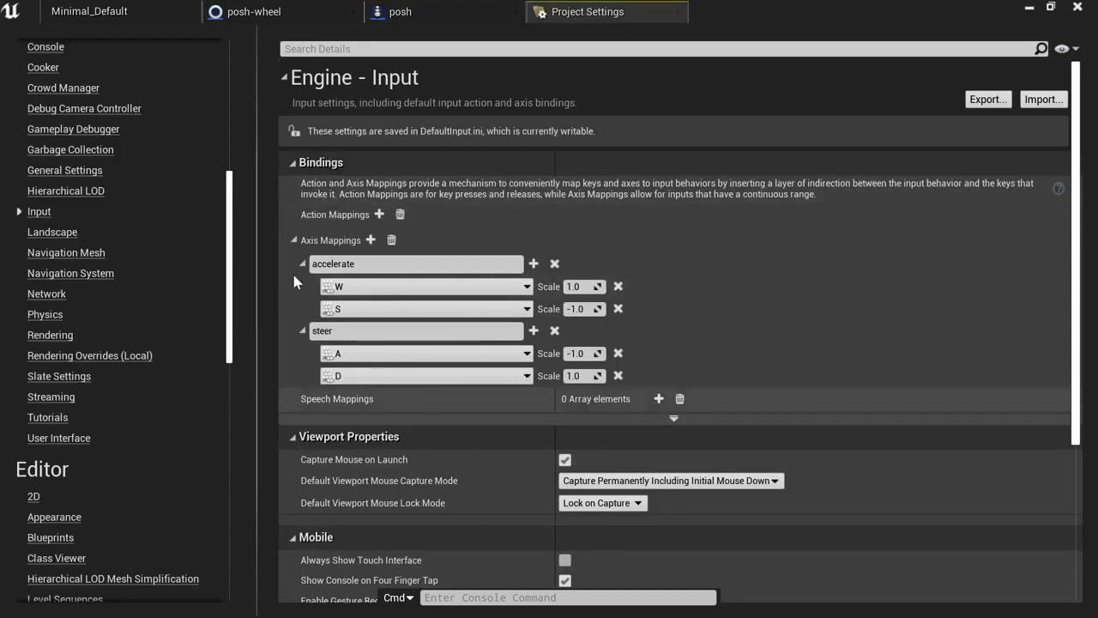
- Open the posh Blueprint's Event Graph with more room for the graph, and delete the BeginPlay, ActorBeginOverlap and Tick event nodes
click(407, 11)
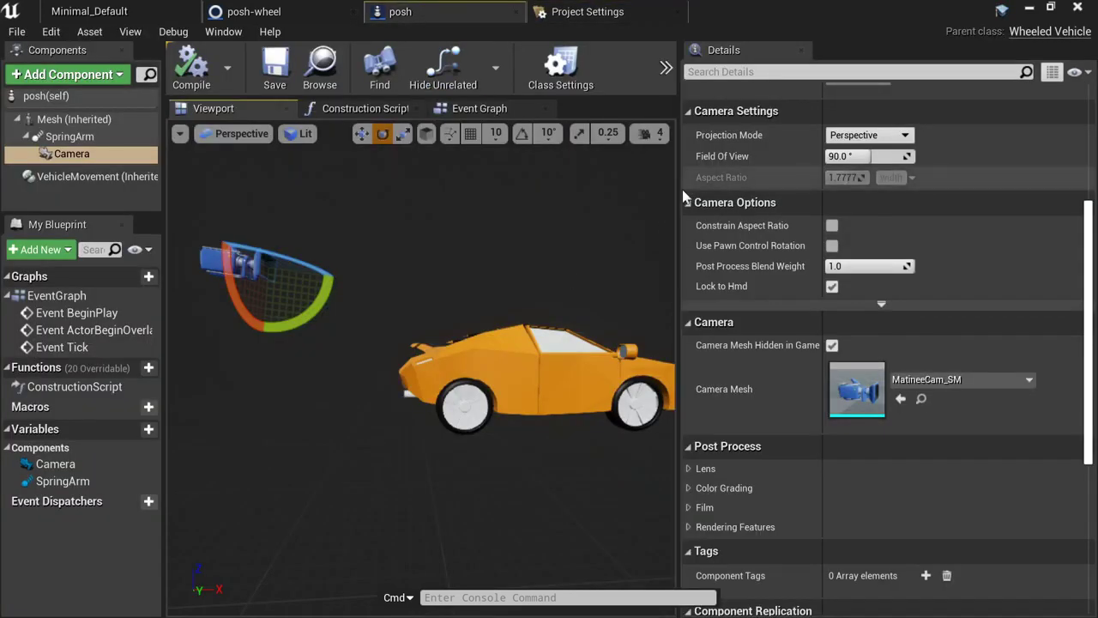
drag(677, 194, 907, 198)
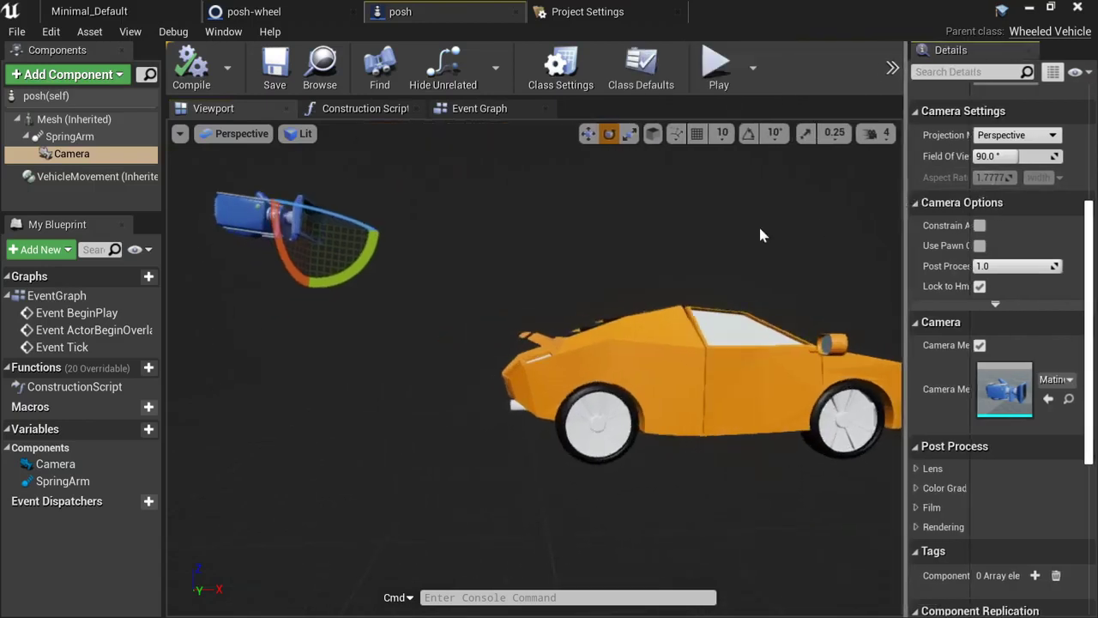
click(480, 109)
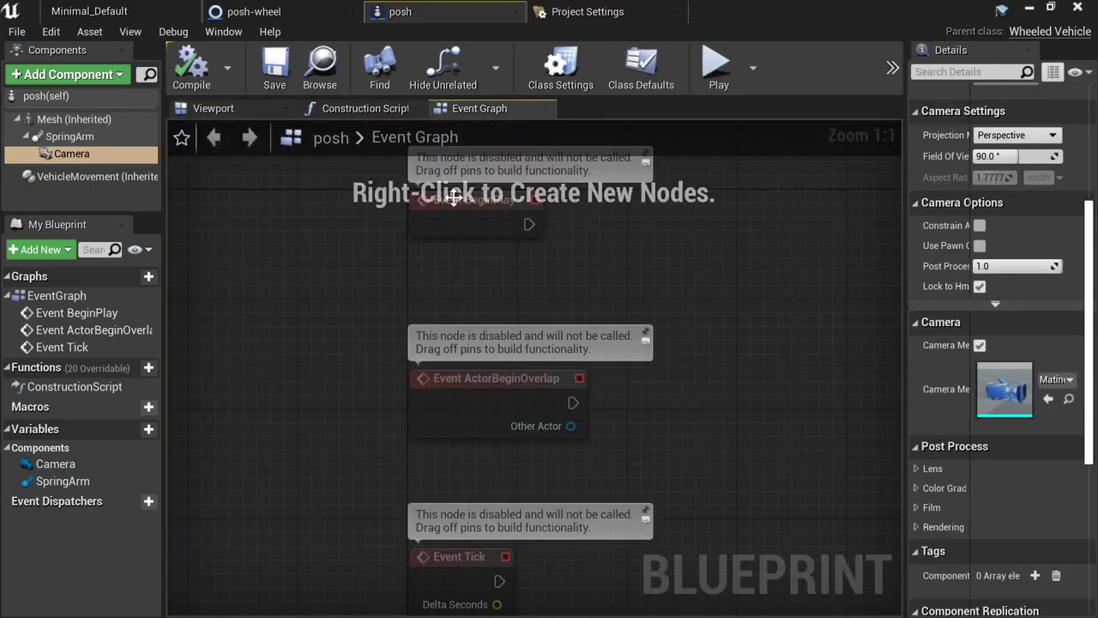
scroll(354, 281, down, 2)
drag(328, 216, 479, 523)
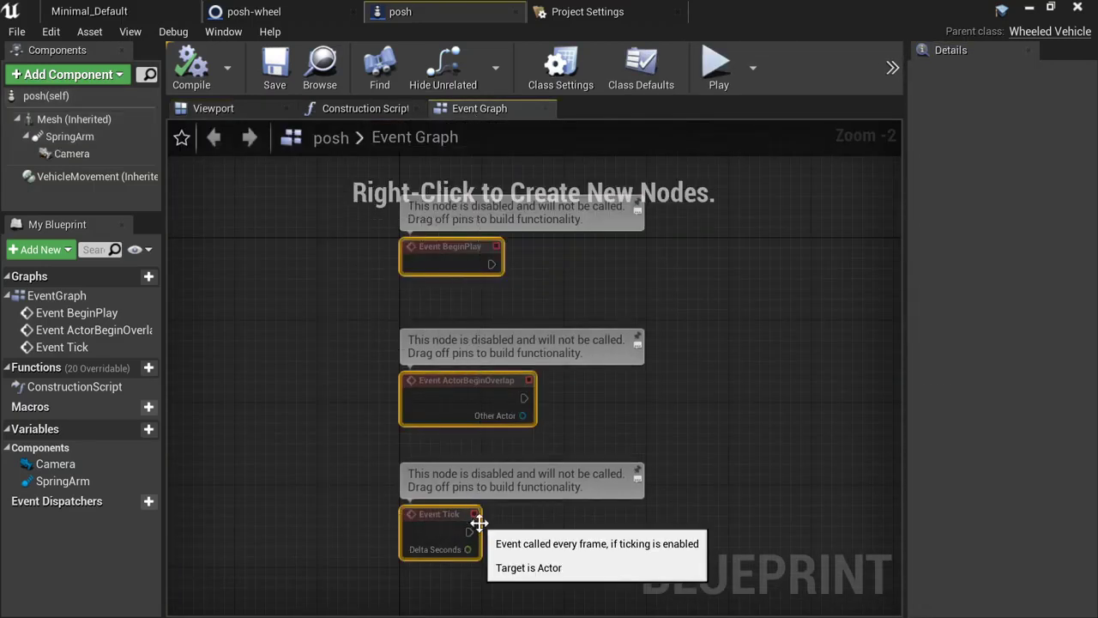
key(Delete)
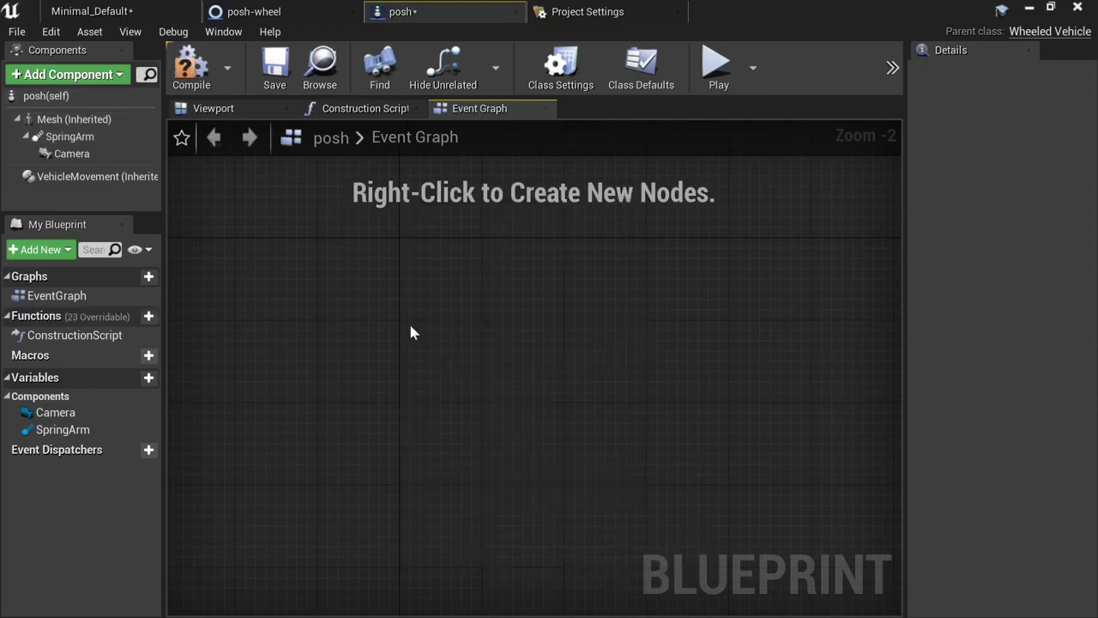
- Add the accelerate axis event node to the empty Event Graph
scroll(410, 332, up, 2)
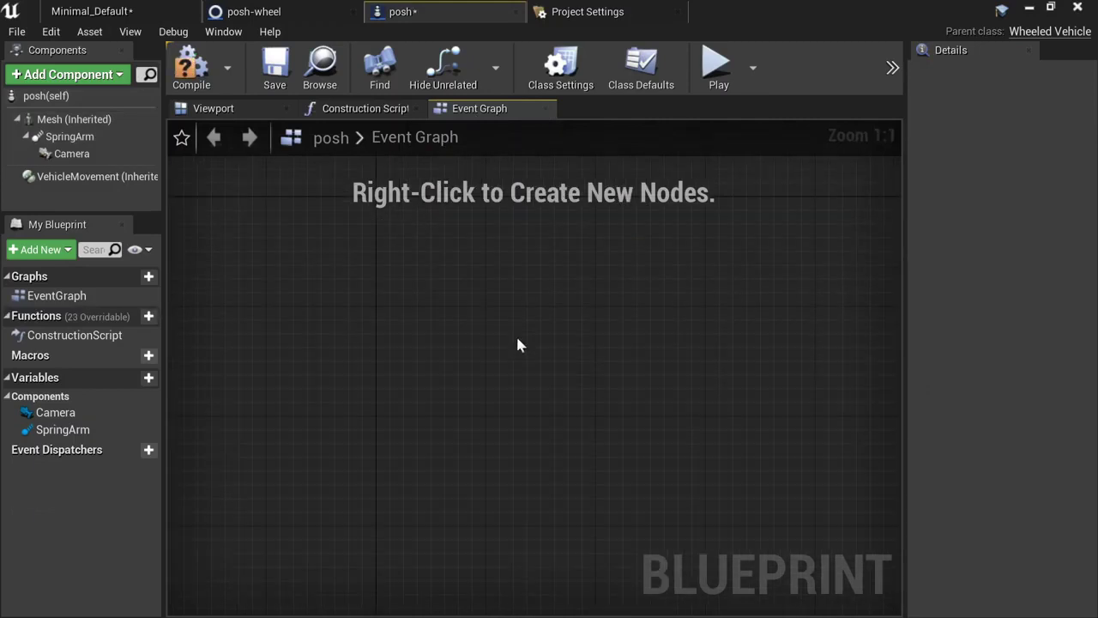
right_click(517, 340)
text(acc)
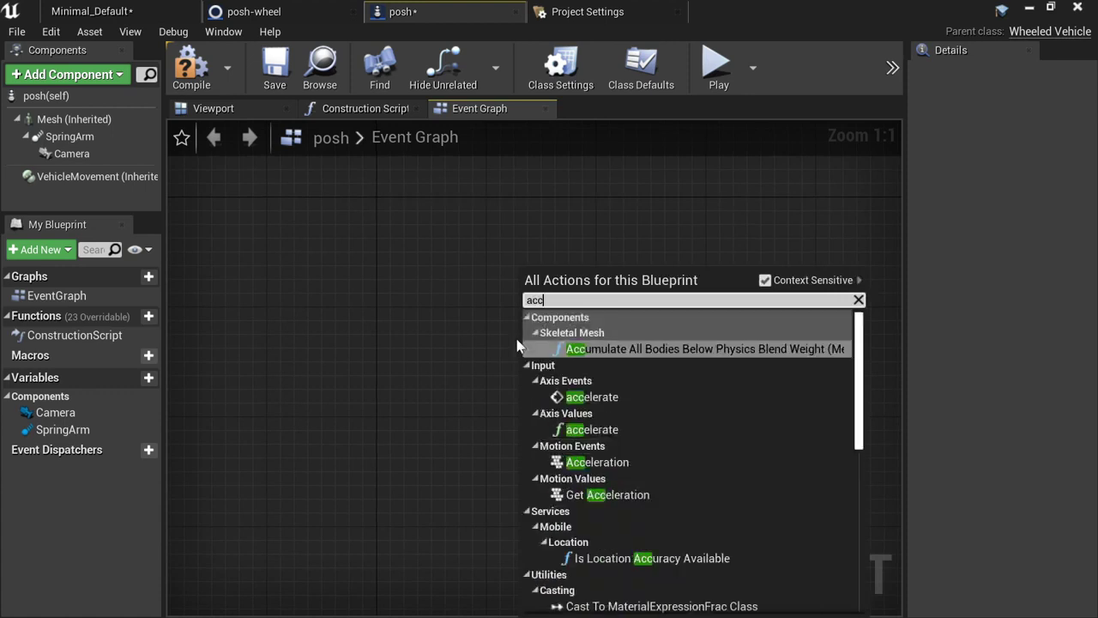
text(e)
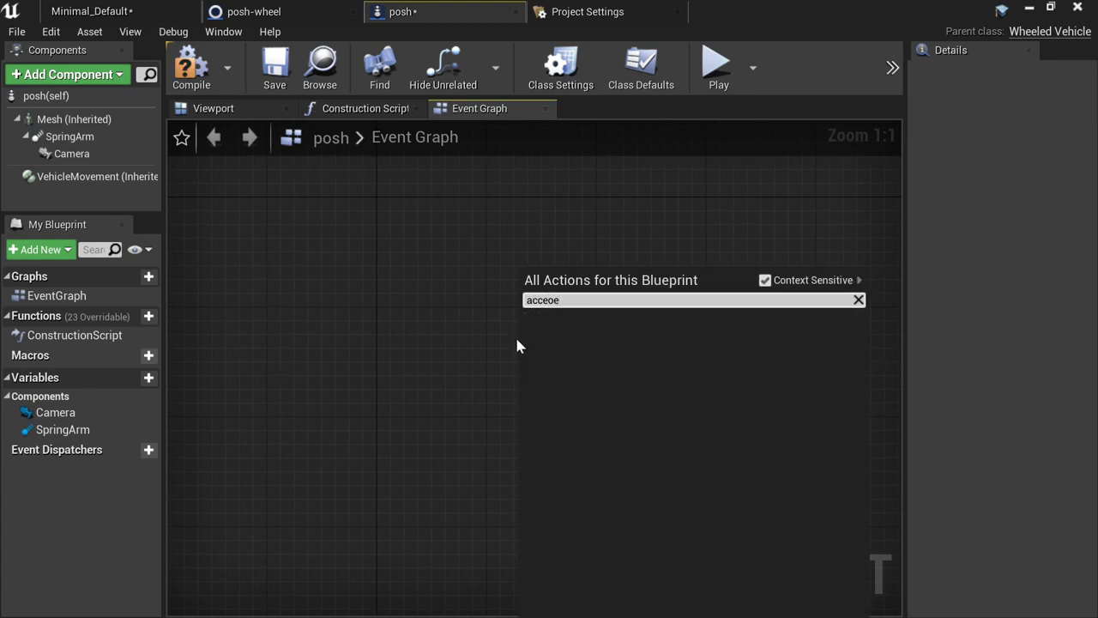
key(BackSpace)
key(Down)
key(Return)
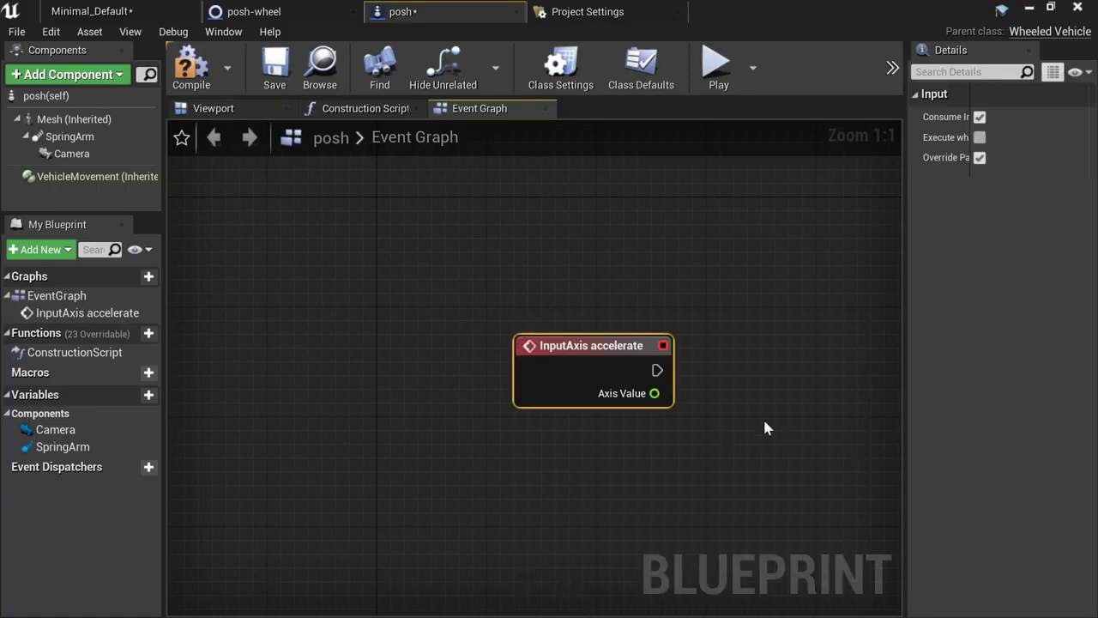
- Create a Set Throttle Input (VehicleMovement) node fed by the Axis Value of the InputAxis accelerate event
drag(652, 394, 729, 408)
text(add)
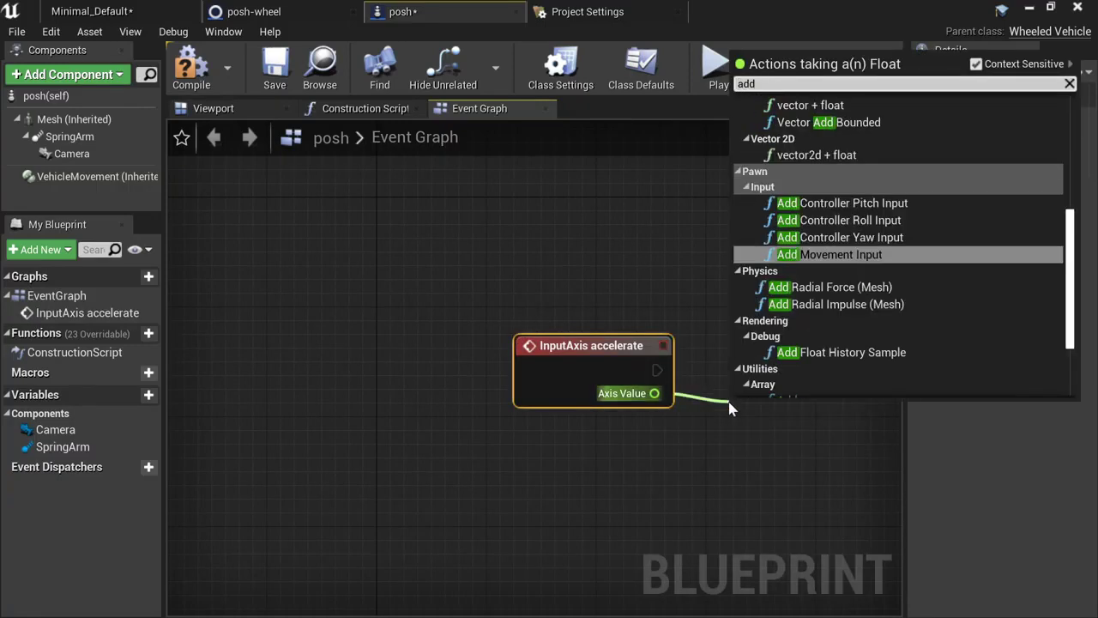
text( trto)
key(BackSpace)
key(BackSpace)
key(BackSpace)
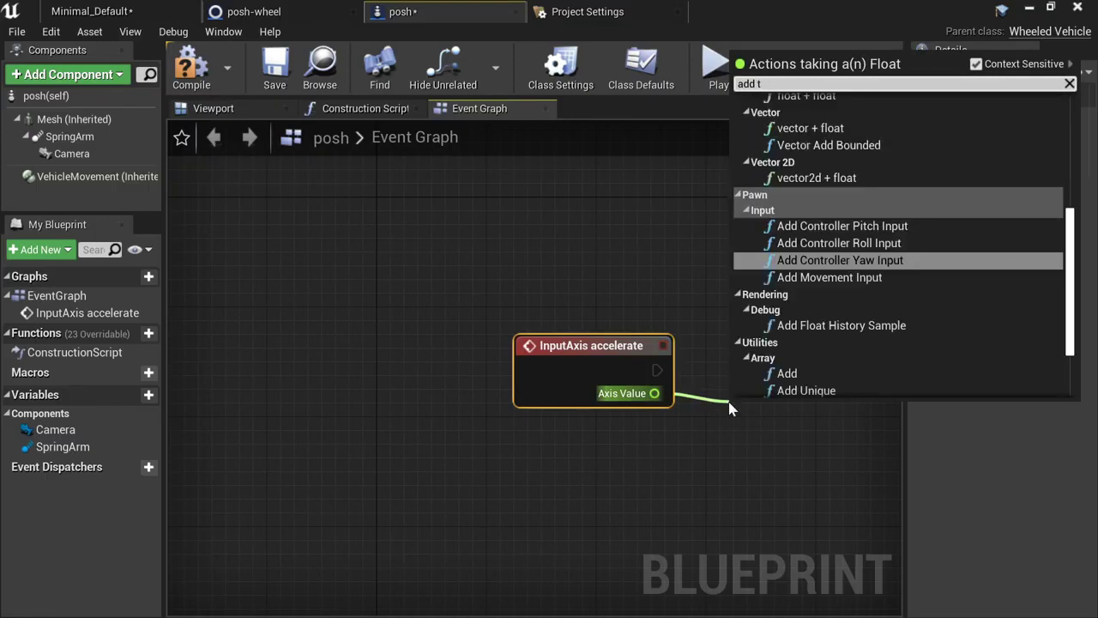
text(gr)
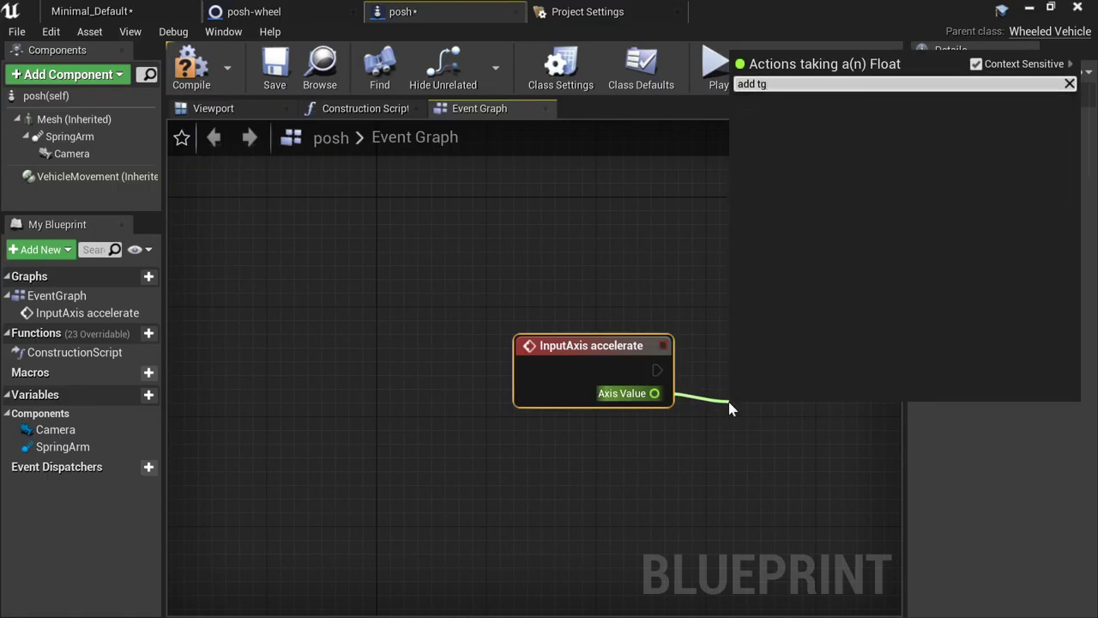
key(BackSpace)
text(hr)
key(BackSpace)
text(r)
key(BackSpace)
key(BackSpace)
key(BackSpace)
key(BackSpace)
key(BackSpace)
key(BackSpace)
key(BackSpace)
text(set thri)
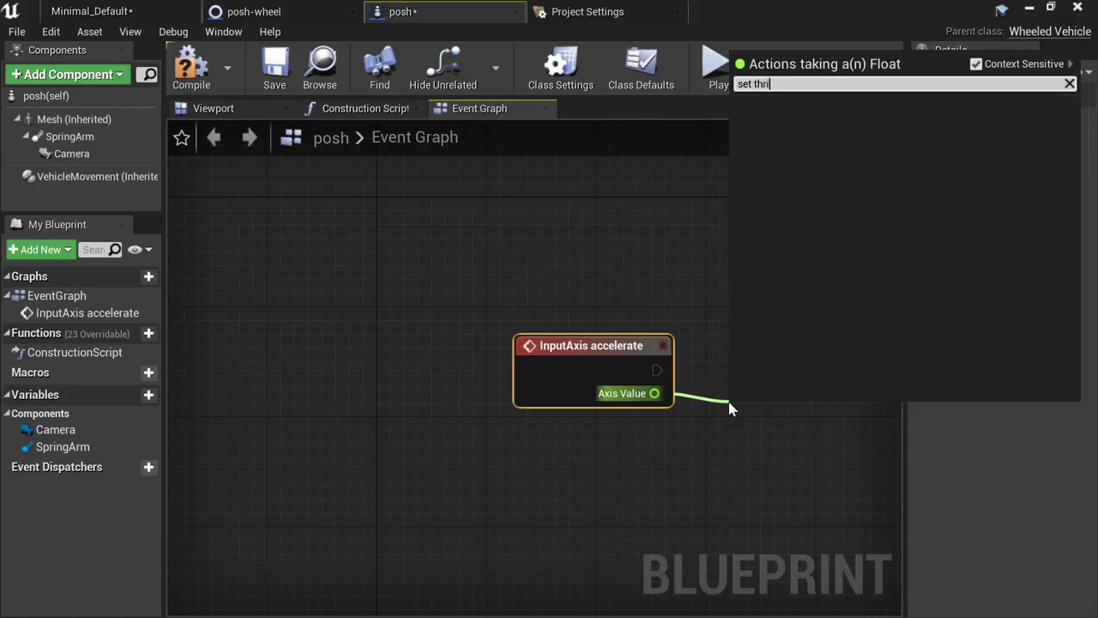
key(BackSpace)
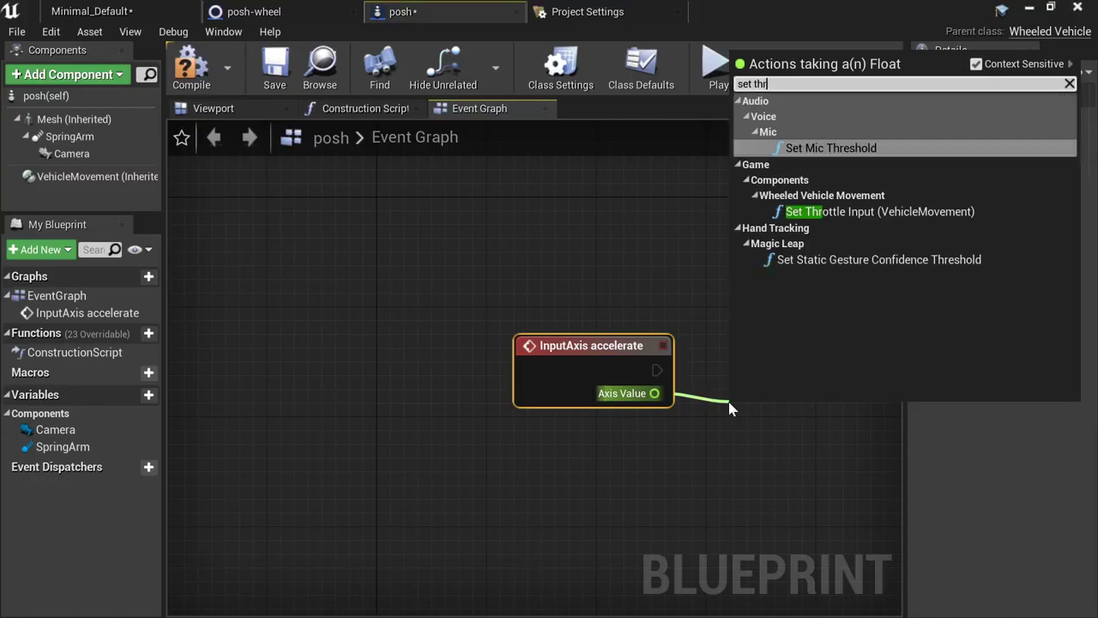
text(o)
key(Return)
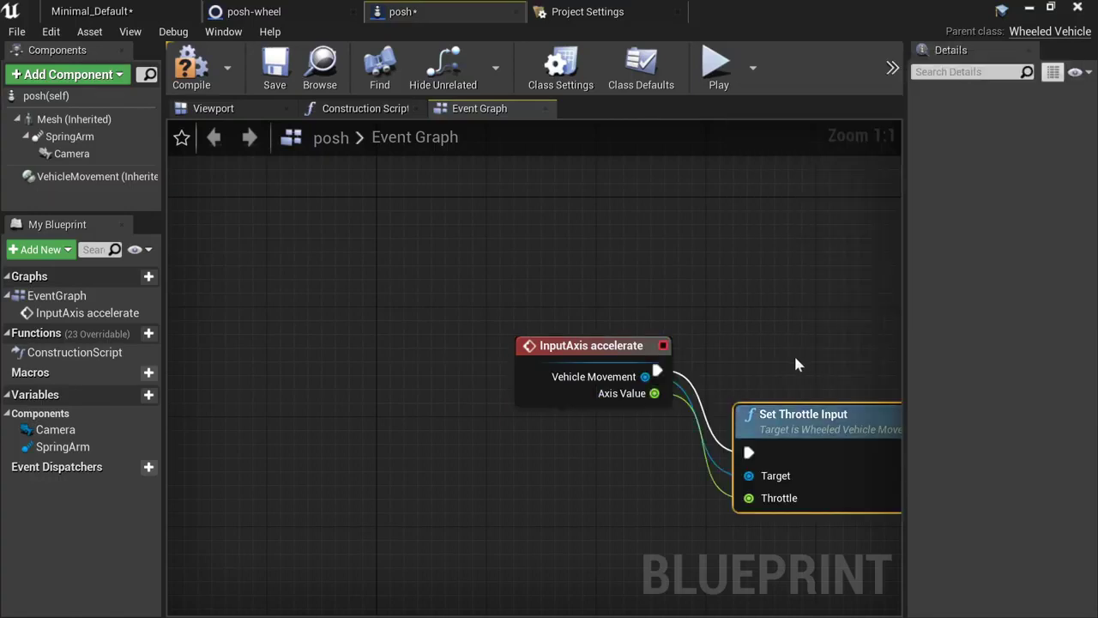
- Arrange the throttle nodes with Vehicle Movement above the accelerate event and Set Throttle Input to the right of both
drag(796, 429, 874, 352)
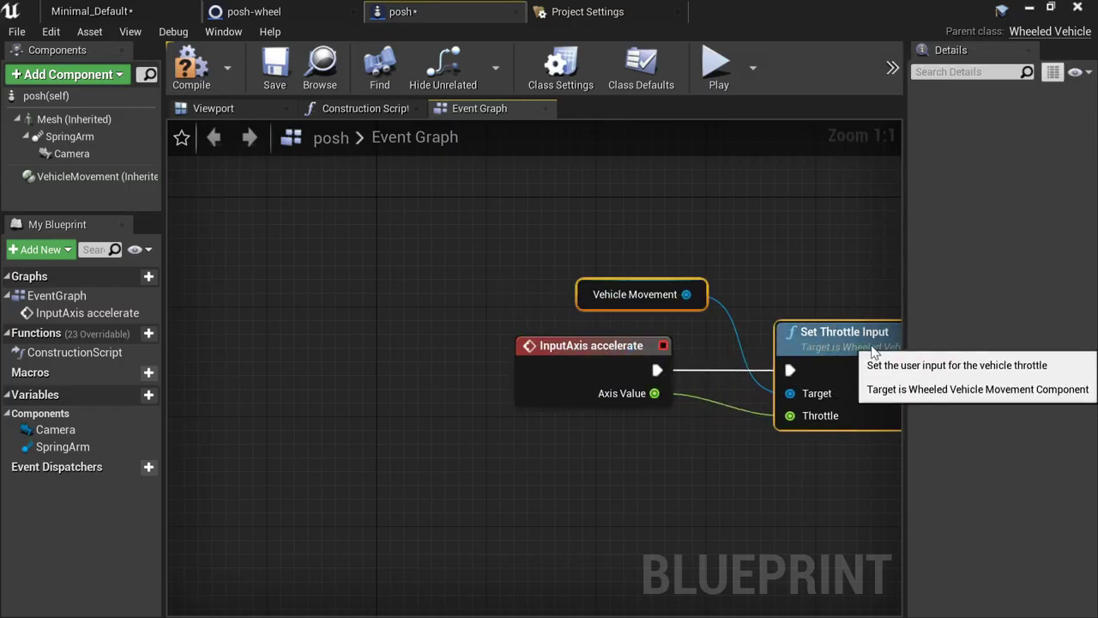
click(725, 286)
drag(653, 293, 789, 393)
right_drag(704, 252, 580, 205)
click(710, 298)
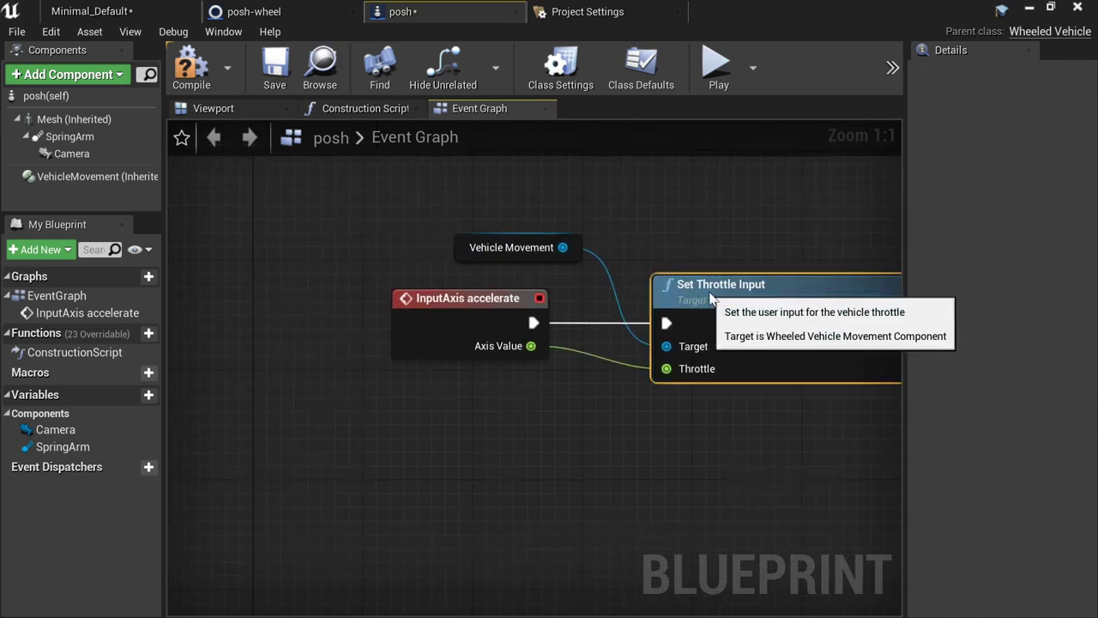
drag(710, 298, 752, 313)
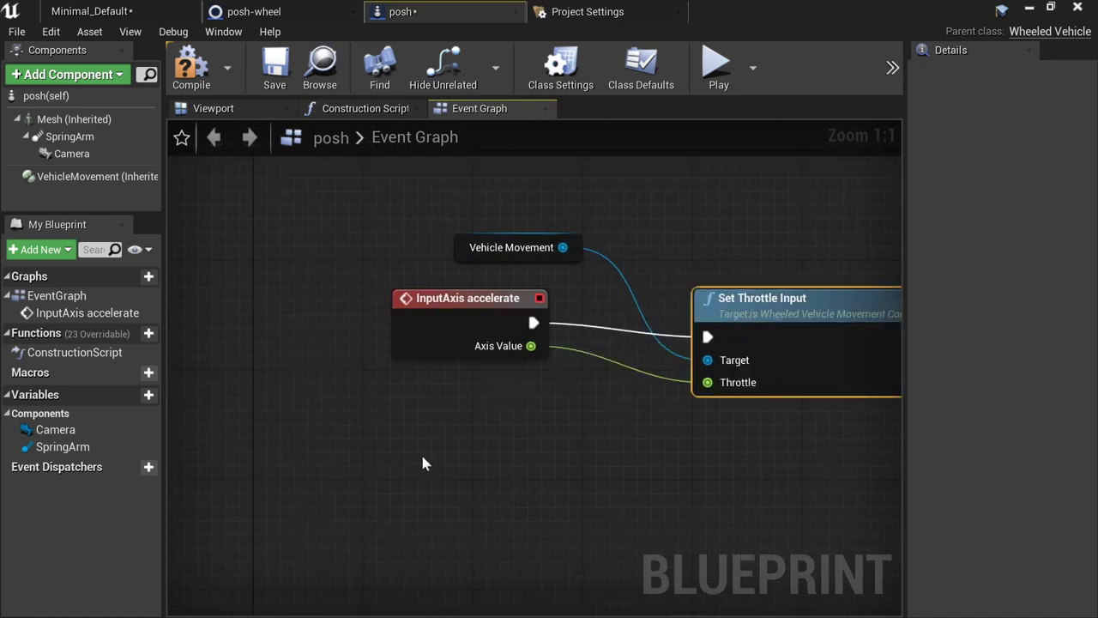
- Add the steer axis event node below the InputAxis accelerate node
right_click(465, 430)
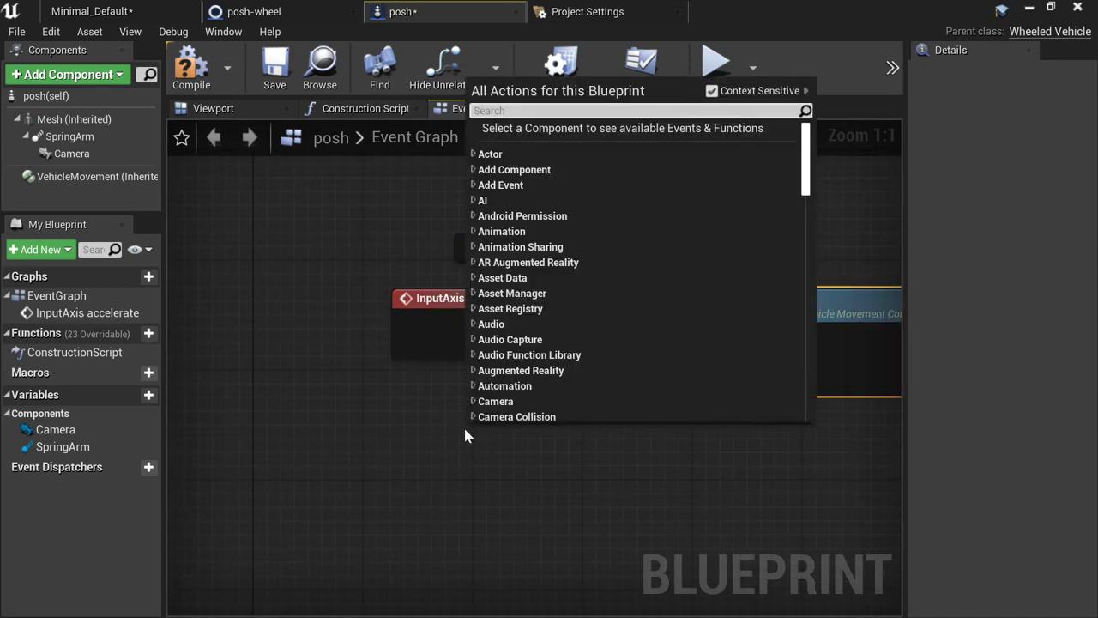
text(stee)
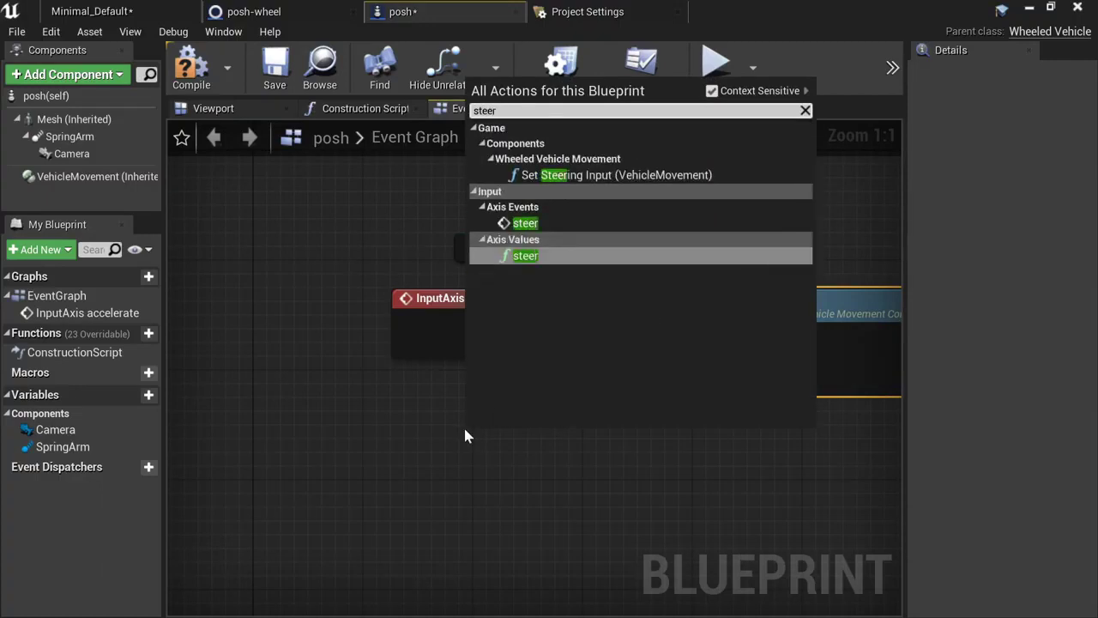
text(r)
key(Up)
key(Return)
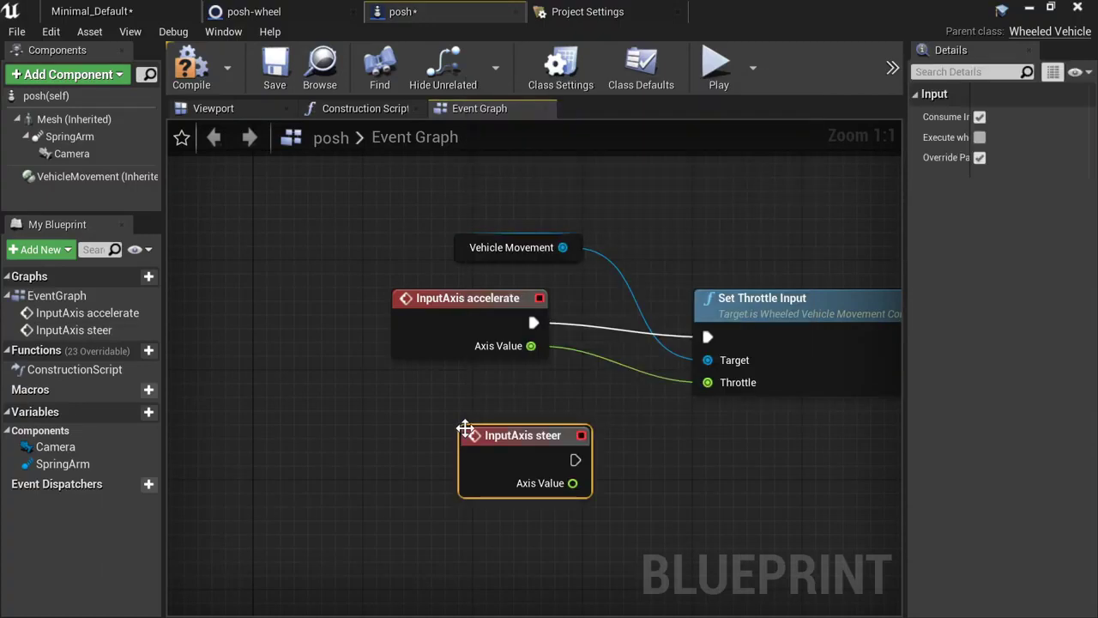
- Place the InputAxis steer event below the accelerate event and create a Set Steering Input (VehicleMovement) node fed by its Axis Value
drag(464, 429, 396, 484)
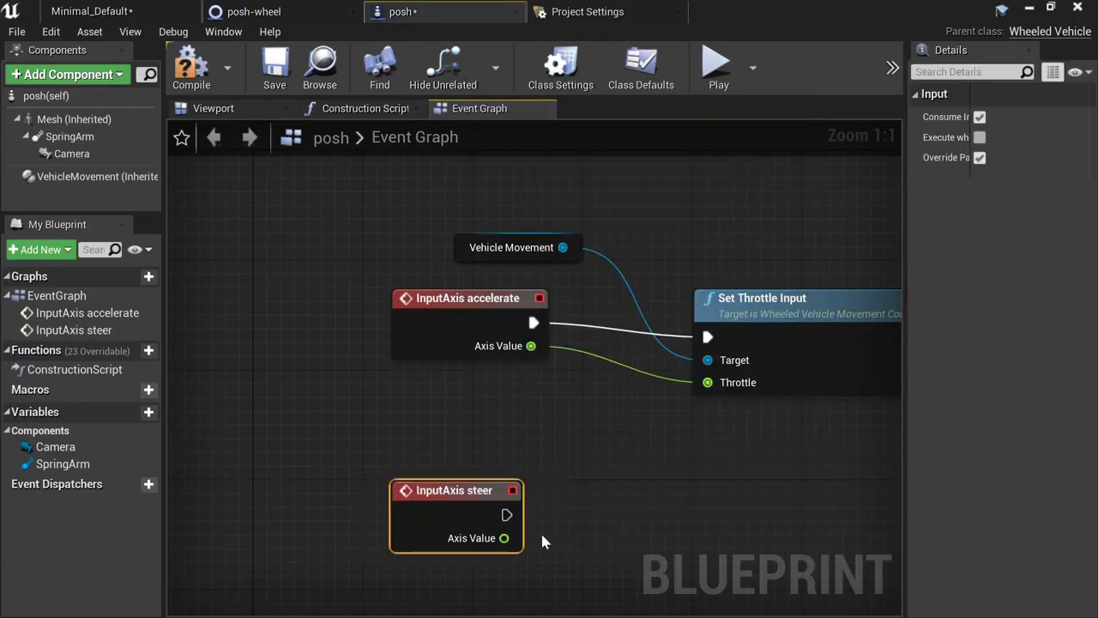
drag(504, 539, 633, 525)
text(se)
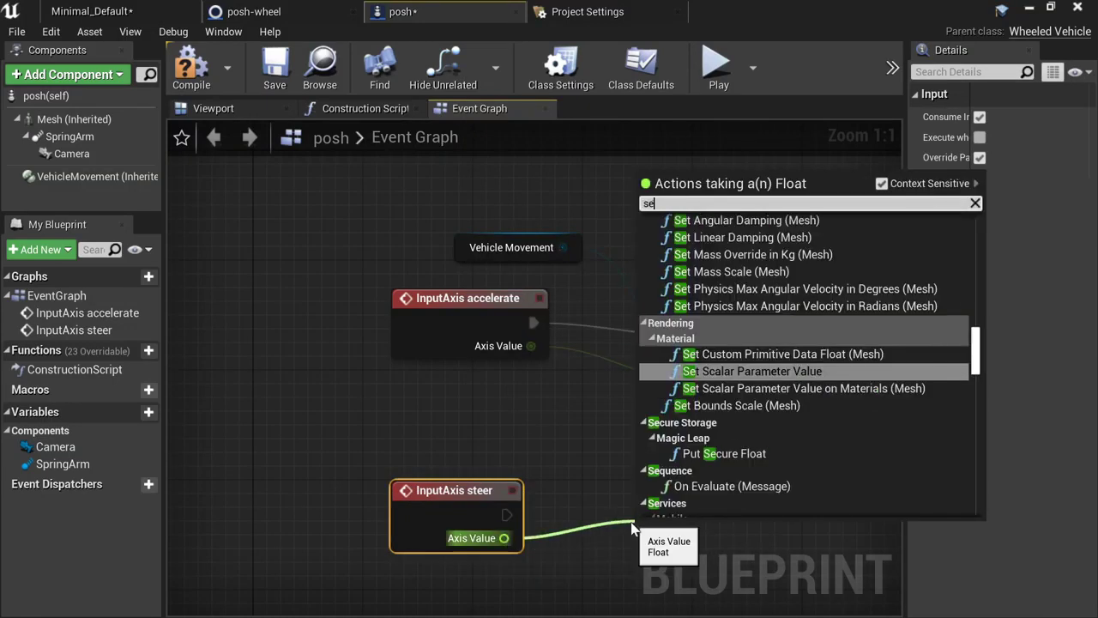
text(t steer)
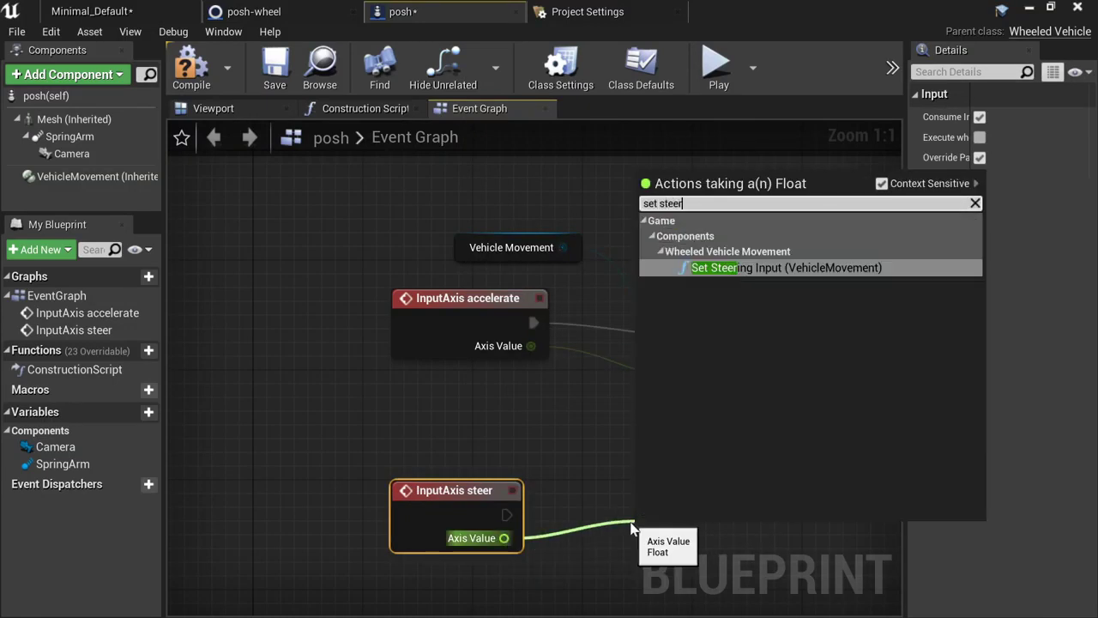
key(Return)
- Arrange the steering nodes with Vehicle Movement above the steer event and Set Steering Input aligned beneath Set Throttle Input
drag(673, 547, 624, 492)
click(562, 468)
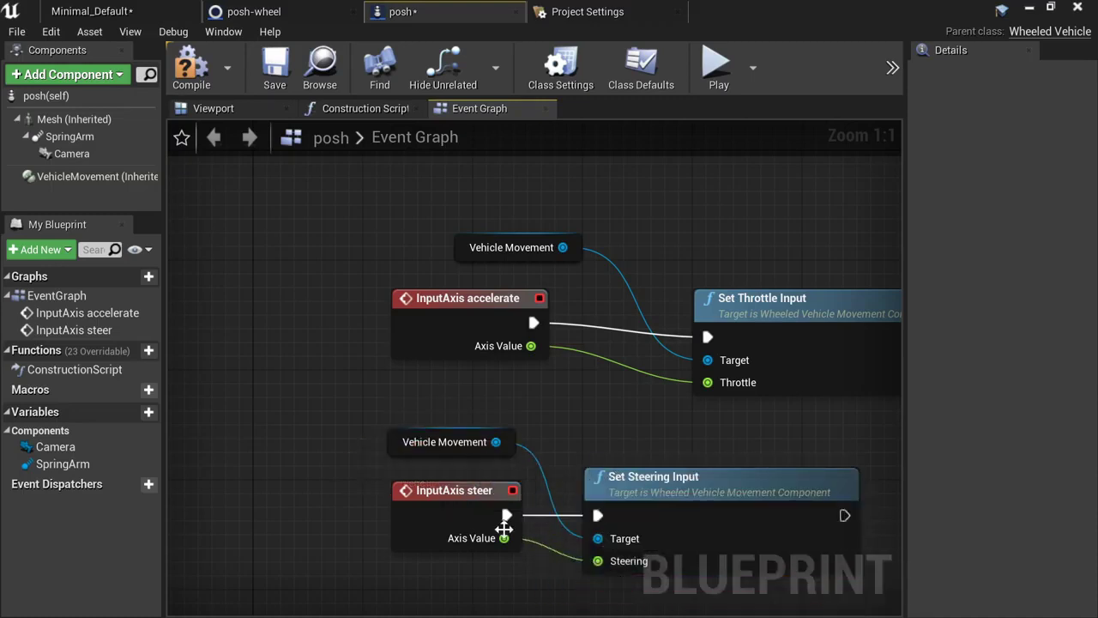
right_drag(562, 545, 439, 489)
right_drag(511, 441, 436, 336)
drag(436, 334, 579, 366)
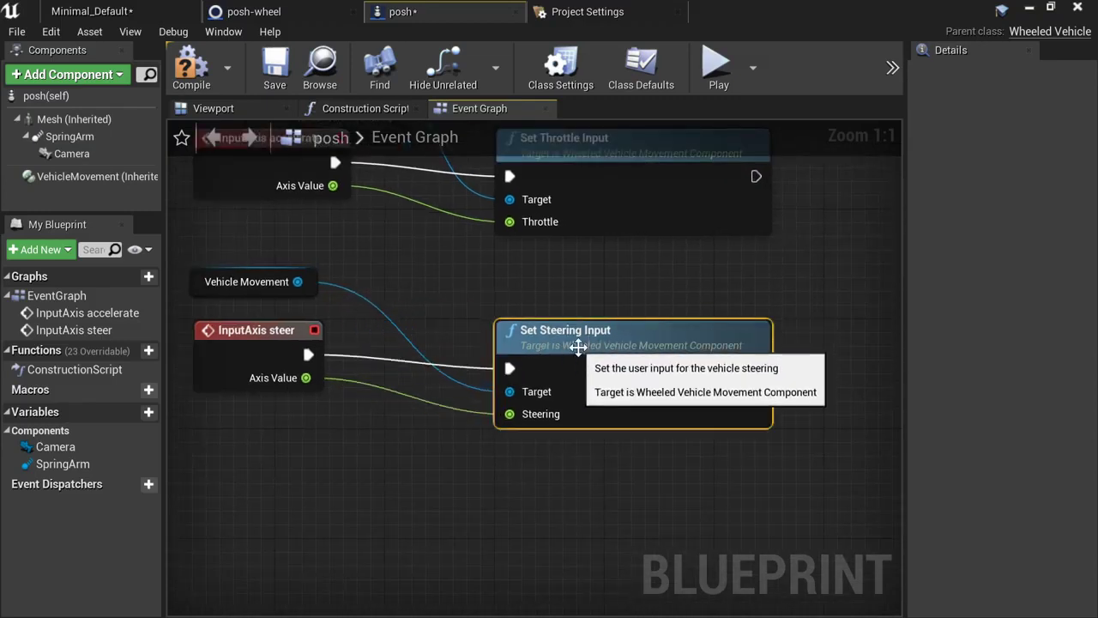
- Preview the car in play mode, and rotate the SpringArm in the posh Blueprint's viewport to change the follow camera angle
click(715, 74)
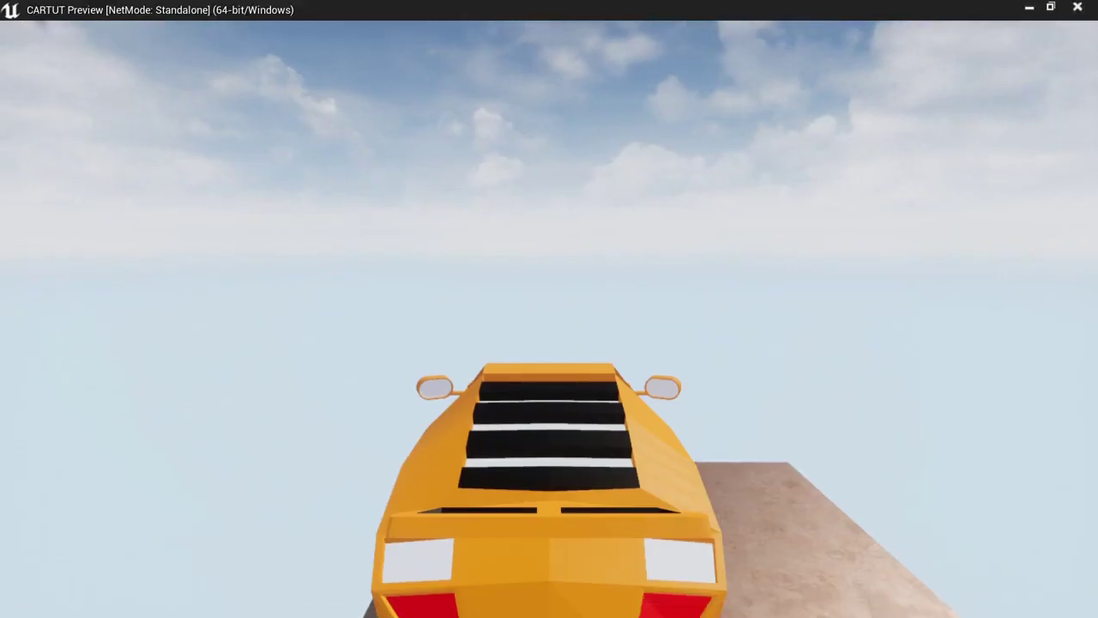
key(Escape)
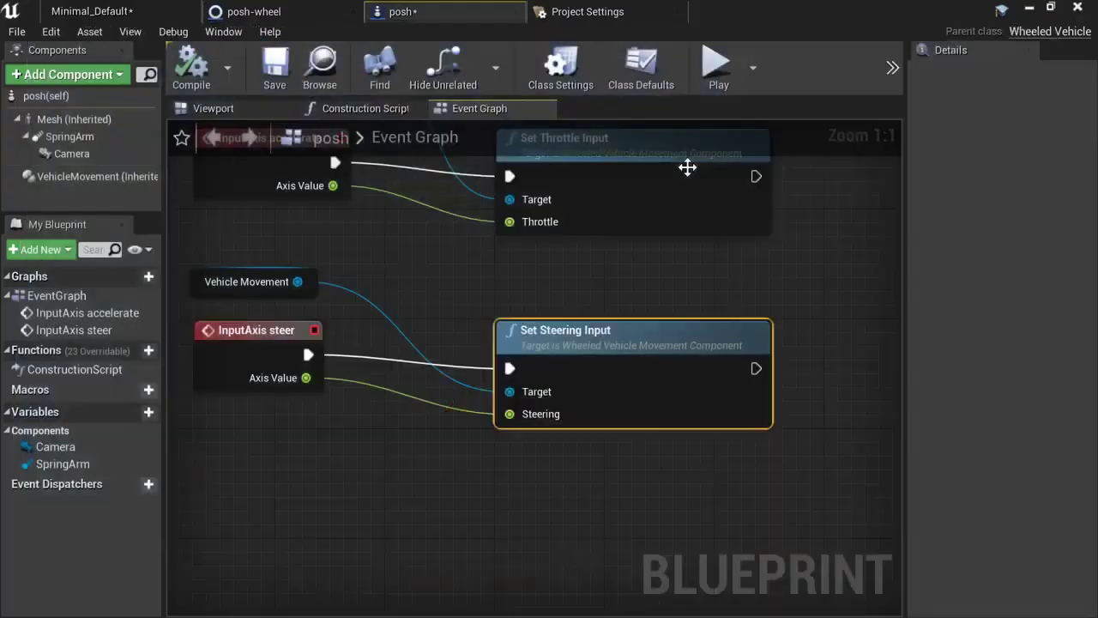
click(214, 109)
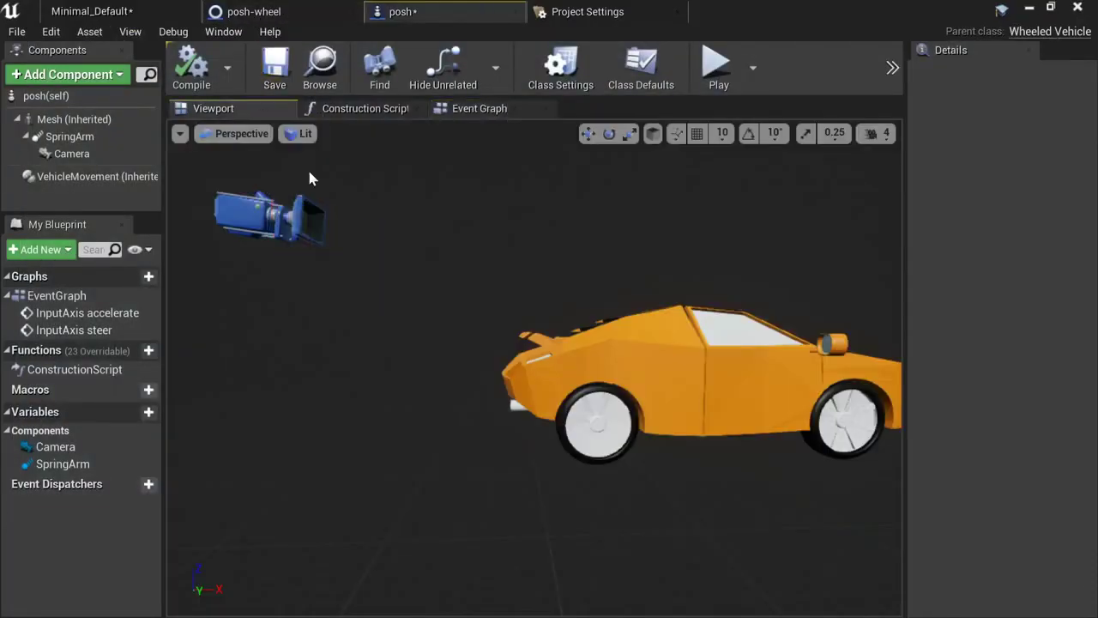
click(101, 139)
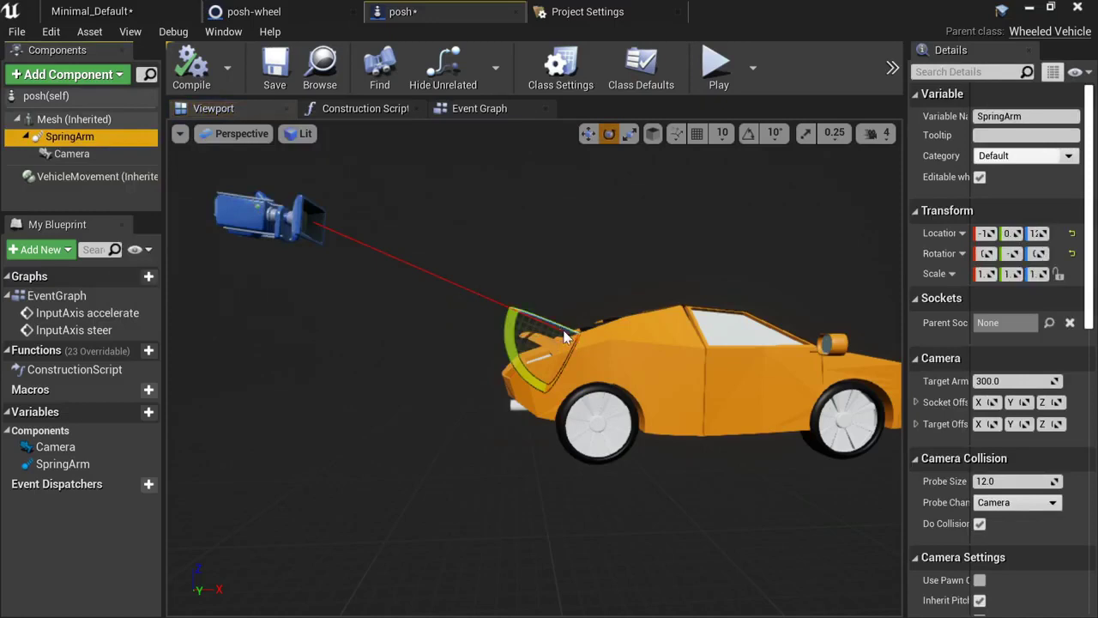
mouse_move(565, 337)
mouse_down()
mouse_move(652, 372)
mouse_move(583, 371)
mouse_move(555, 334)
mouse_up()
- Play-test the rotated follow camera from the posh Blueprint and from the Minimal_Default level, stopping each session
key(alt+p)
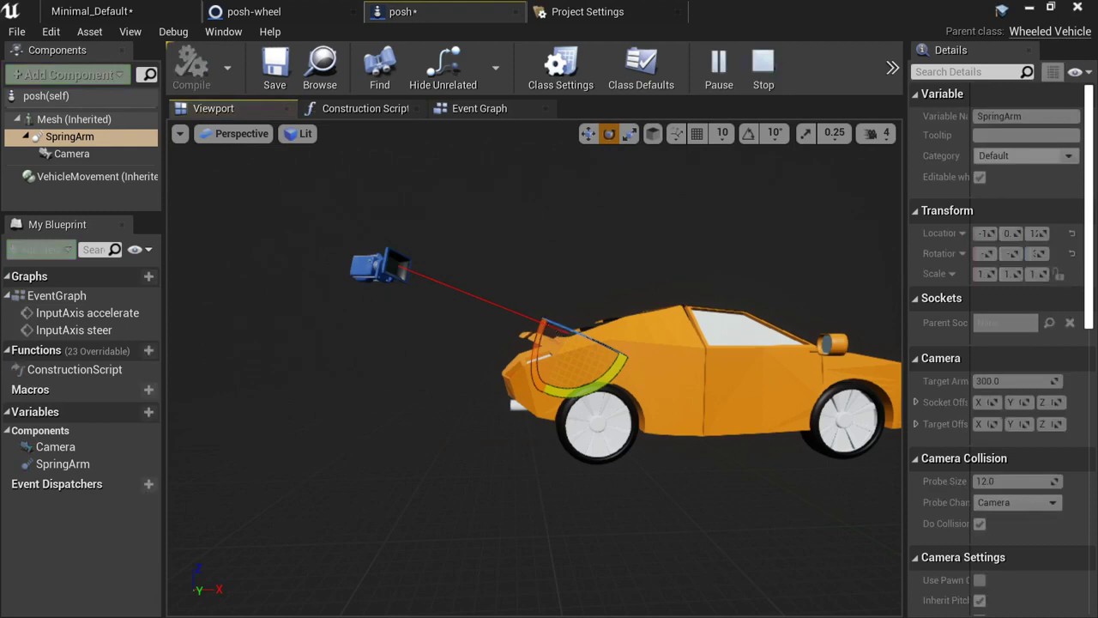
key(Escape)
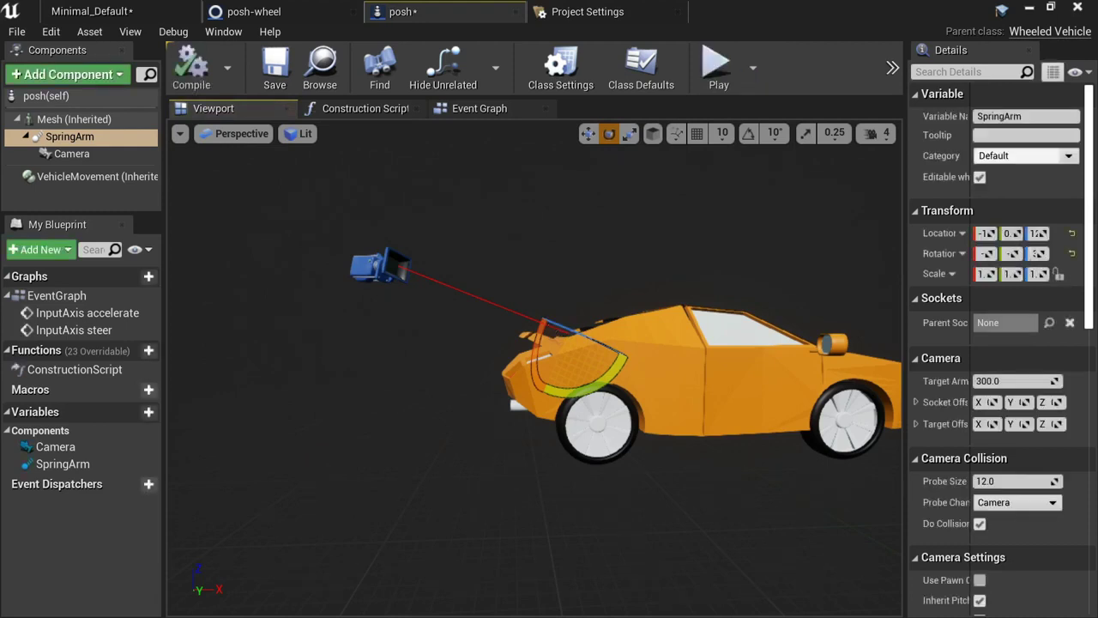
click(91, 11)
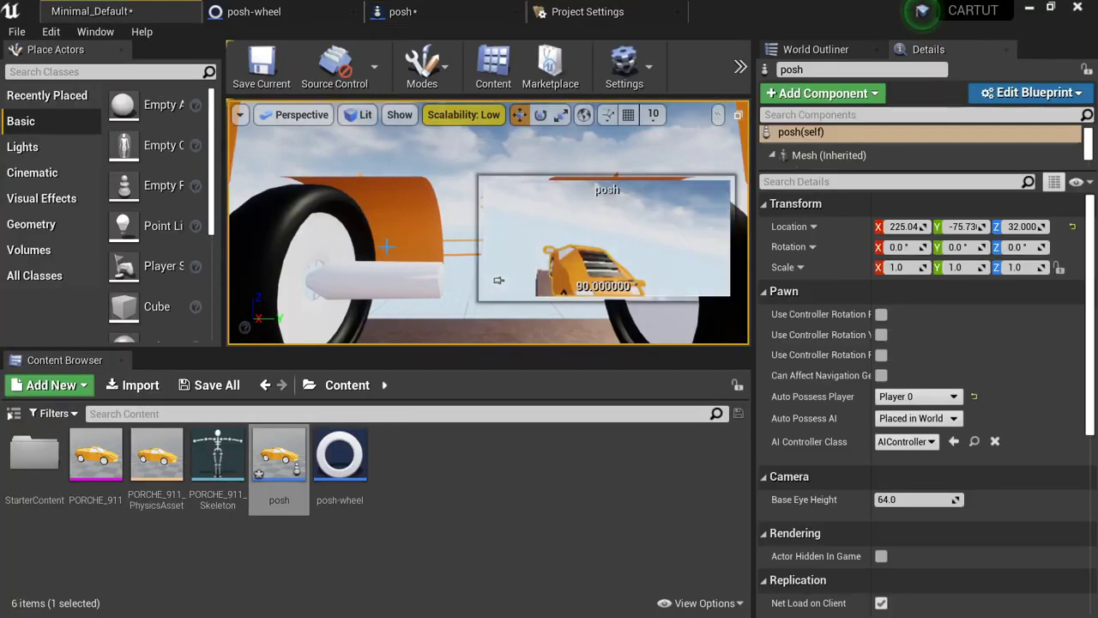
key(alt+p)
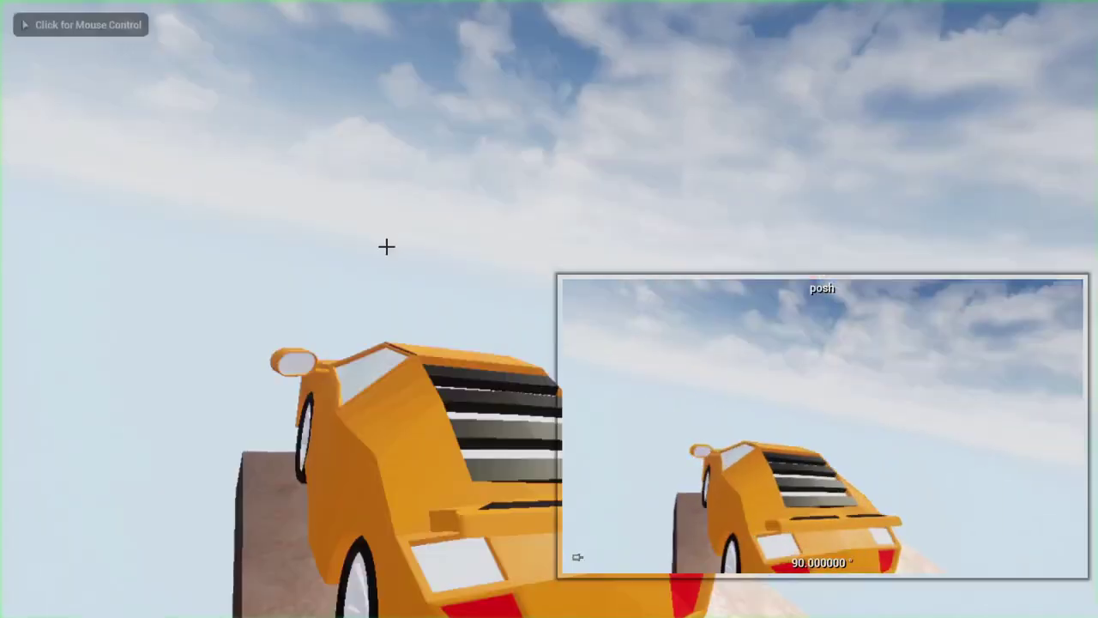
click(388, 247)
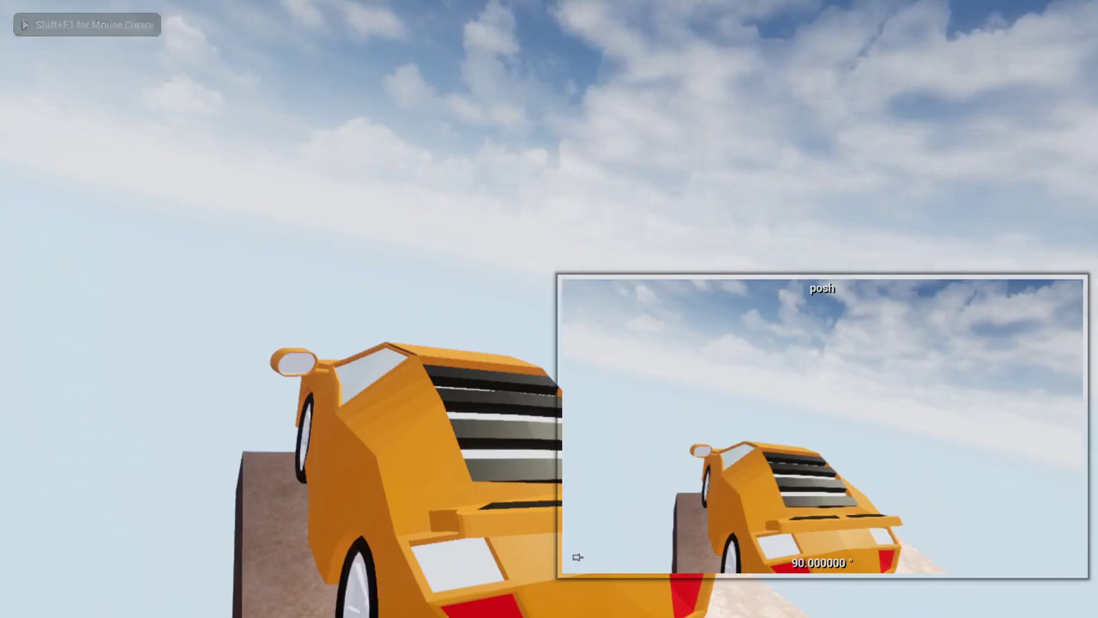
key(Escape)
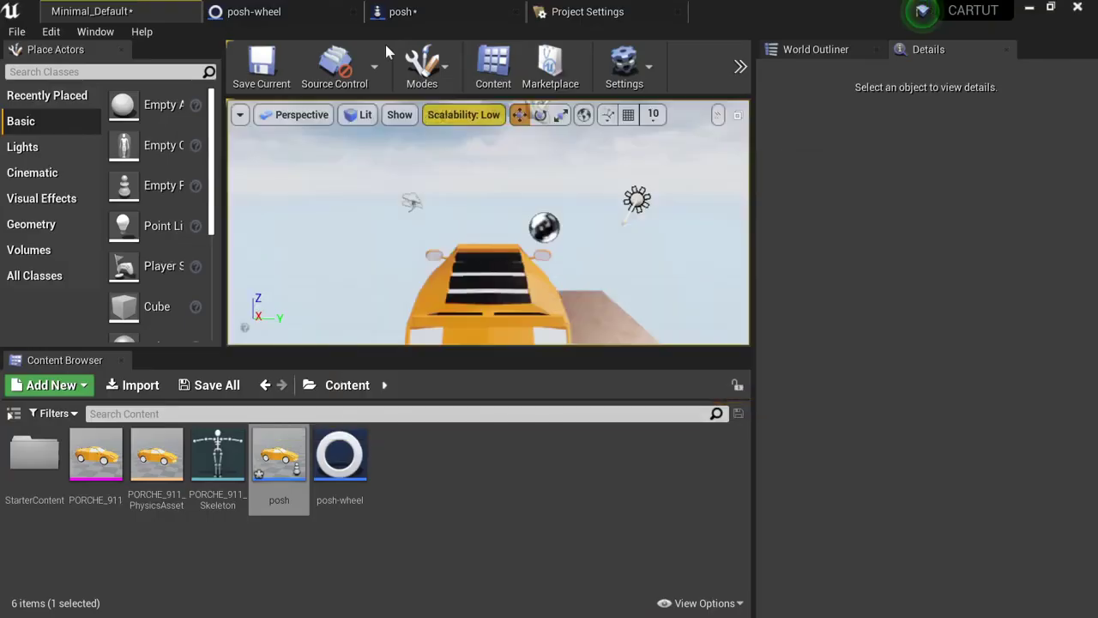
- Examine the Wheel Setups of posh's VehicleMovement component in a widened Details area, checking the Bone Name of all four wheels
click(393, 11)
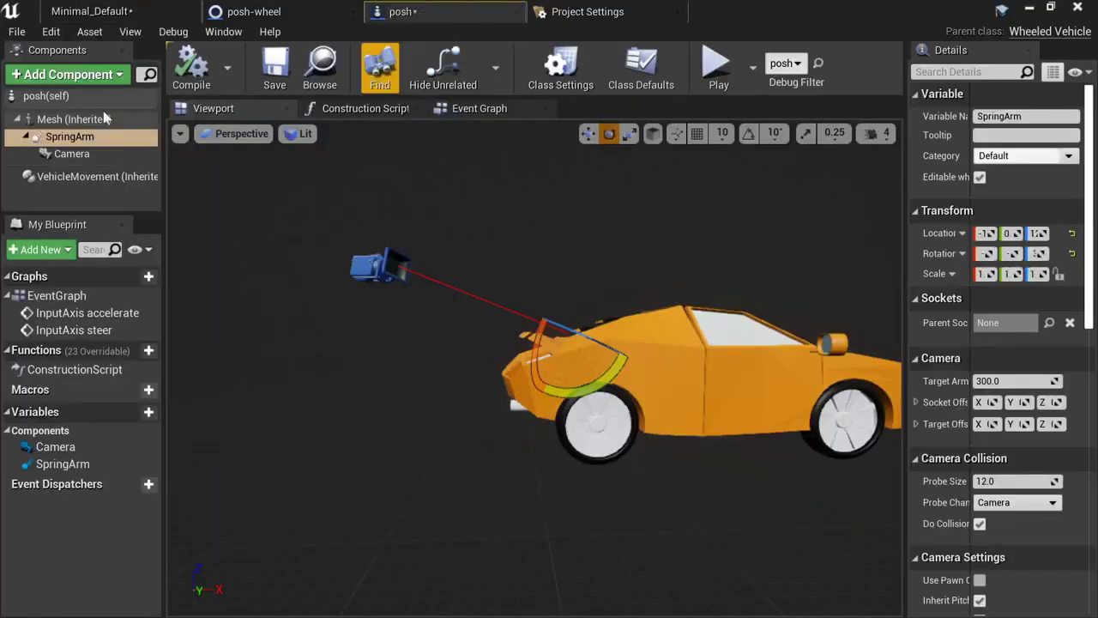
click(117, 178)
drag(907, 273, 574, 295)
scroll(720, 317, down, 1)
scroll(699, 283, down, 4)
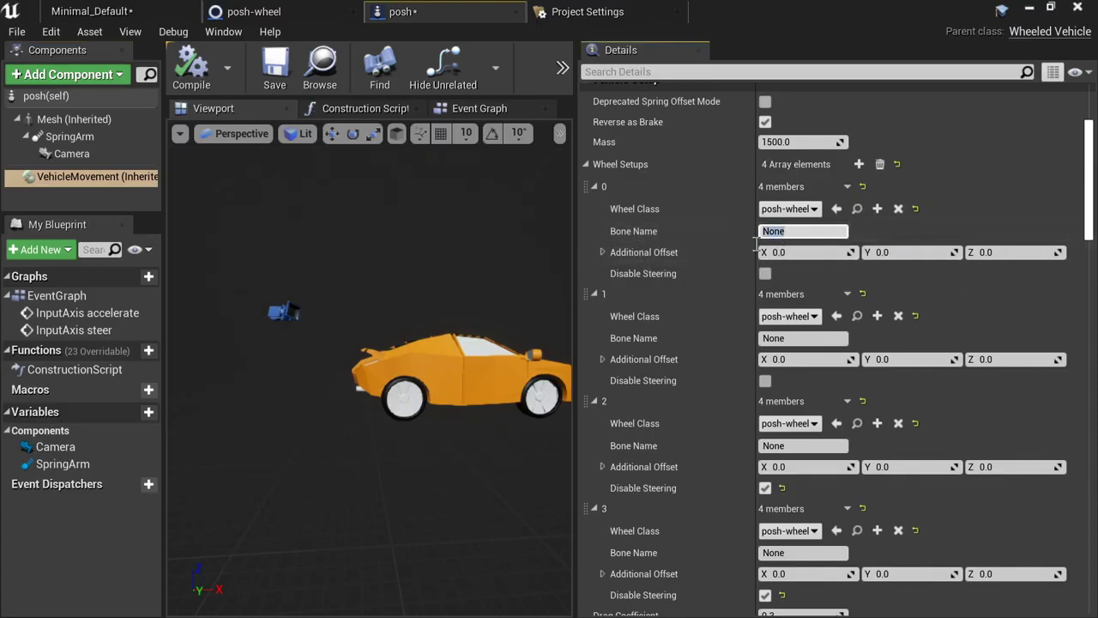
scroll(753, 360, down, 2)
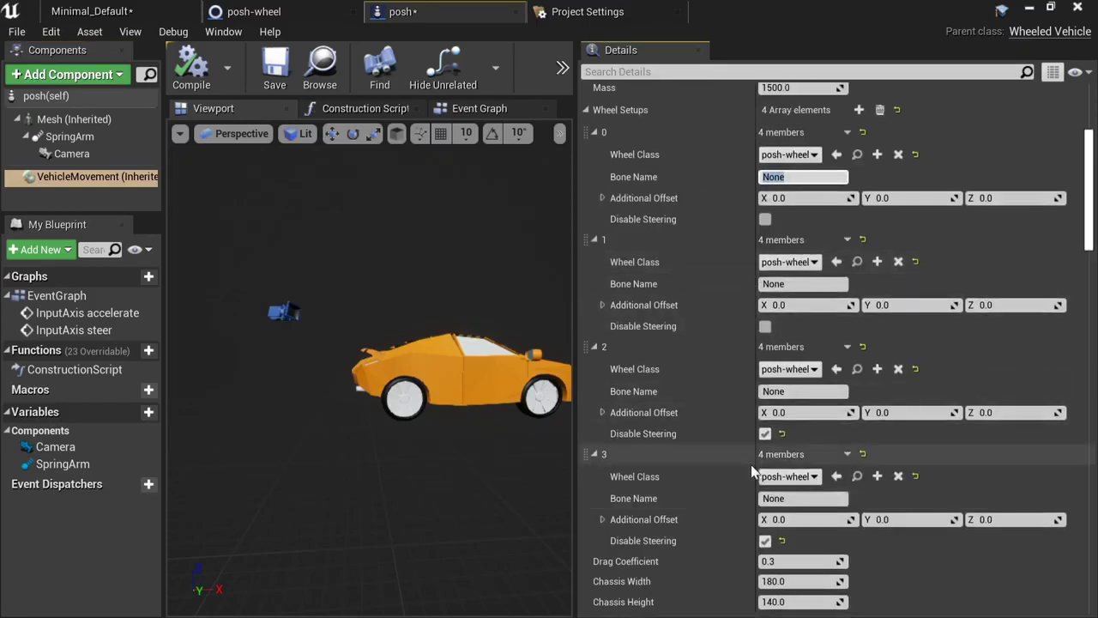
scroll(751, 464, up, 1)
scroll(749, 465, down, 1)
- Open PORCHE_911_Skeleton from the level's content and inspect its rear-left bones, RL and RL_end
click(94, 11)
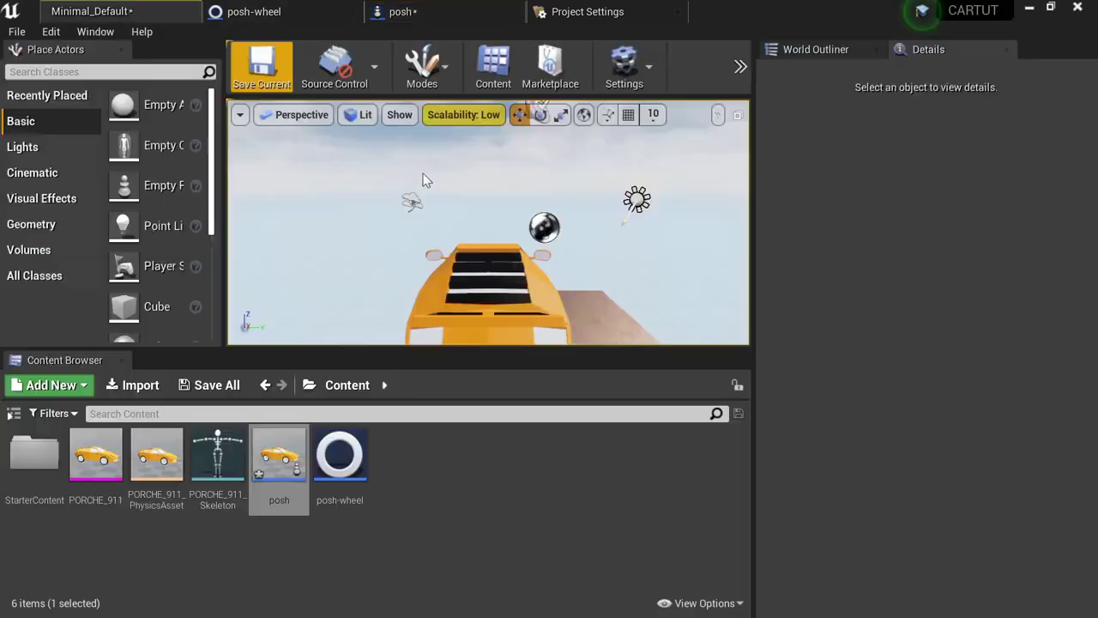
double_click(209, 447)
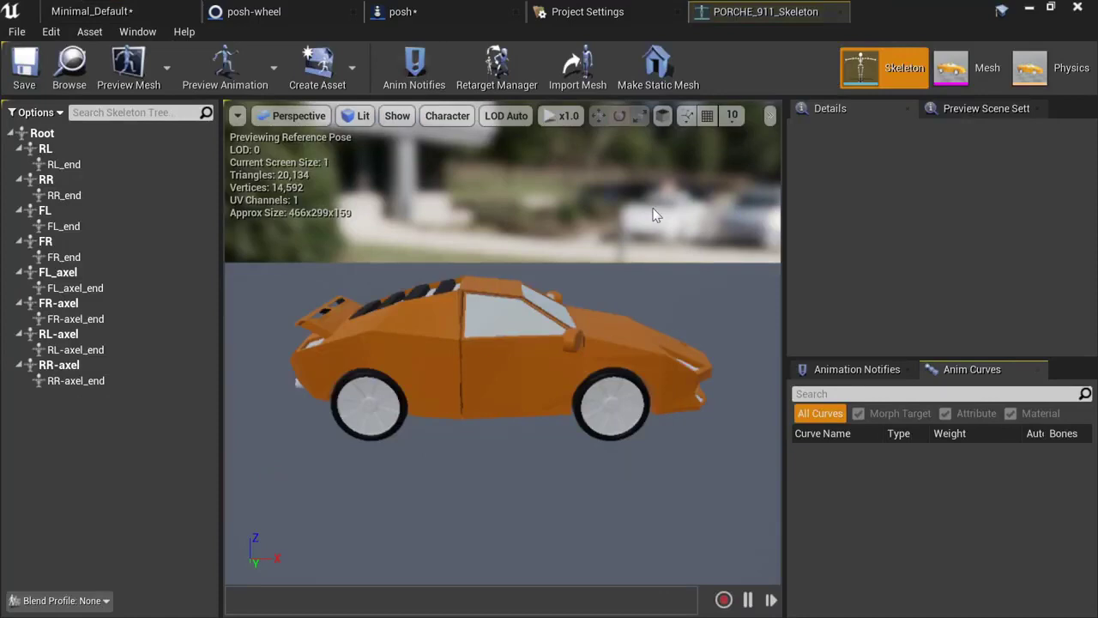
mouse_move(363, 279)
mouse_down()
mouse_move(356, 257)
mouse_move(300, 250)
mouse_move(352, 274)
mouse_up()
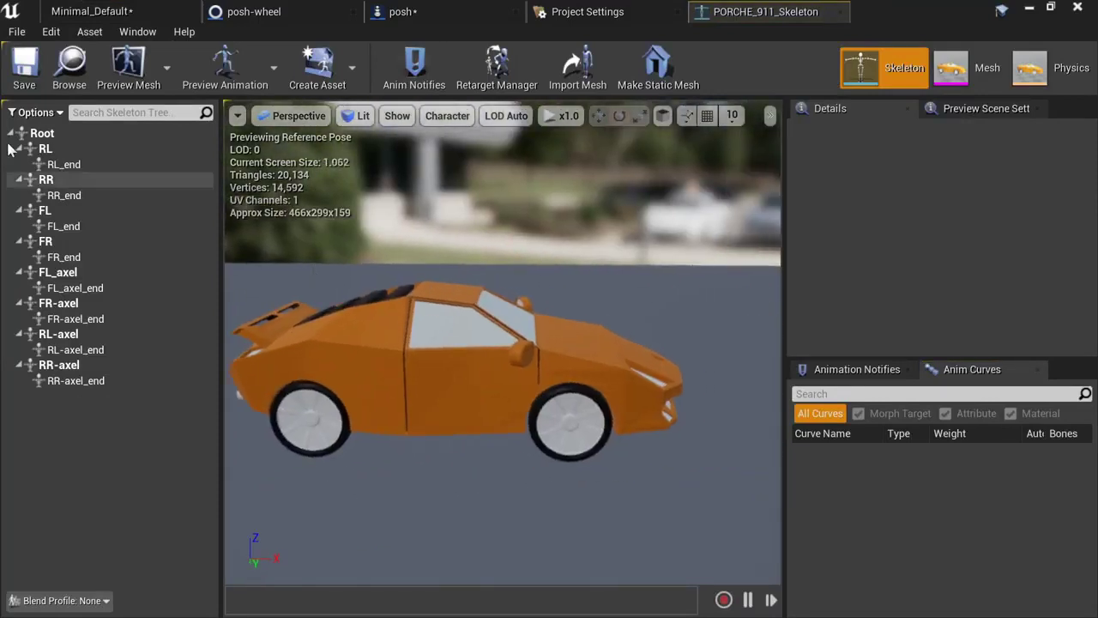
click(51, 150)
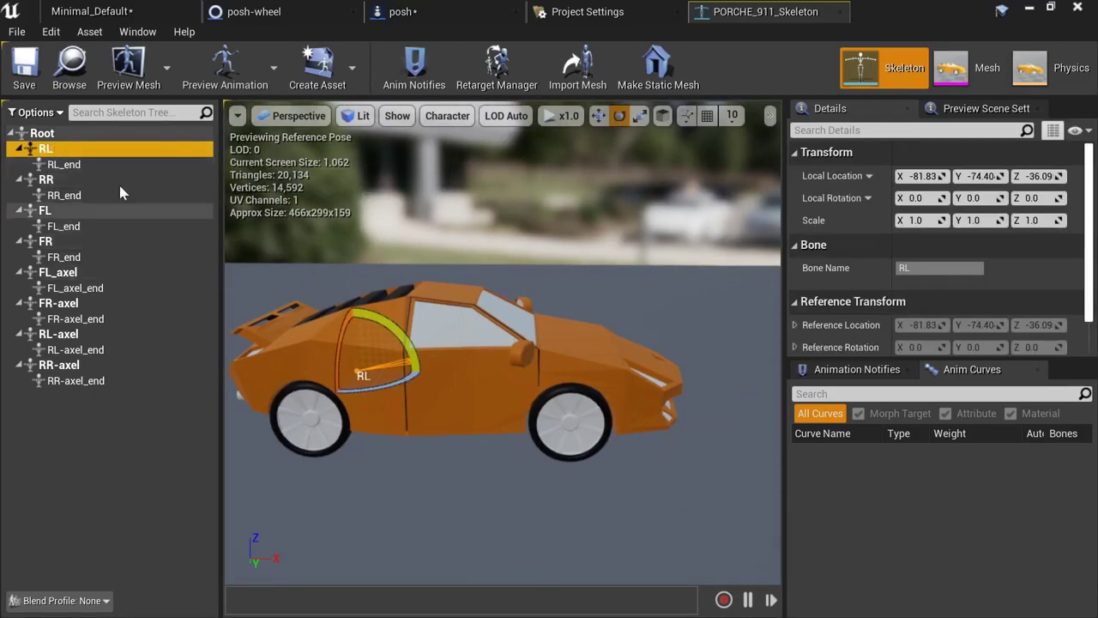
click(94, 159)
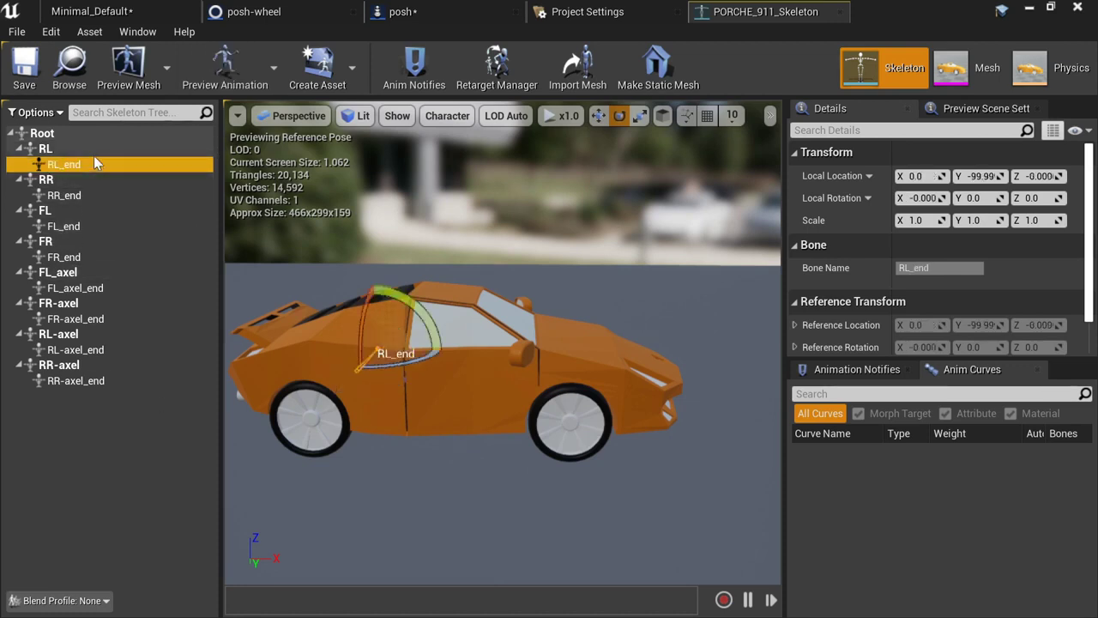
- Copy the FL bone's name from the skeleton into the Bone Name of wheel setup 0 in posh's VehicleMovement component
click(79, 211)
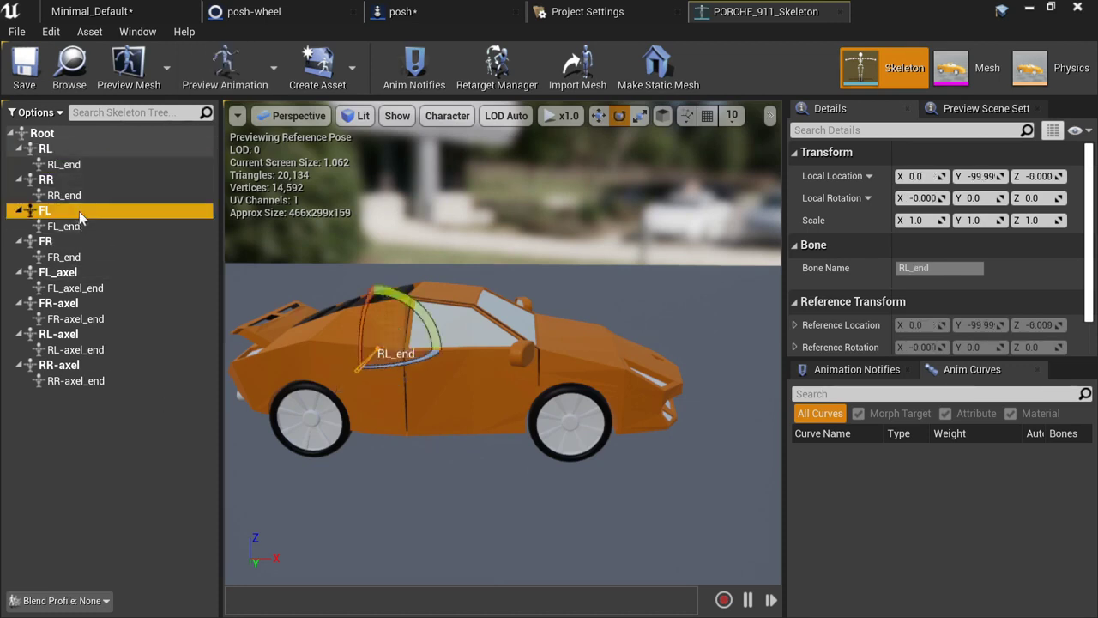
click(935, 268)
key(ctrl+c)
click(627, 9)
click(404, 11)
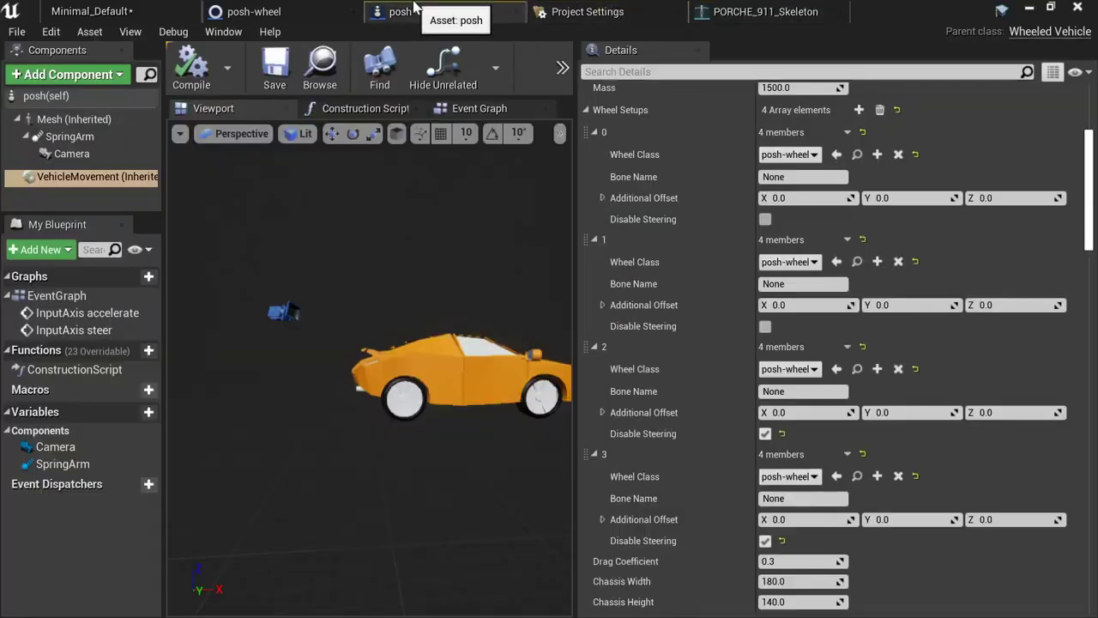
scroll(895, 341, up, 2)
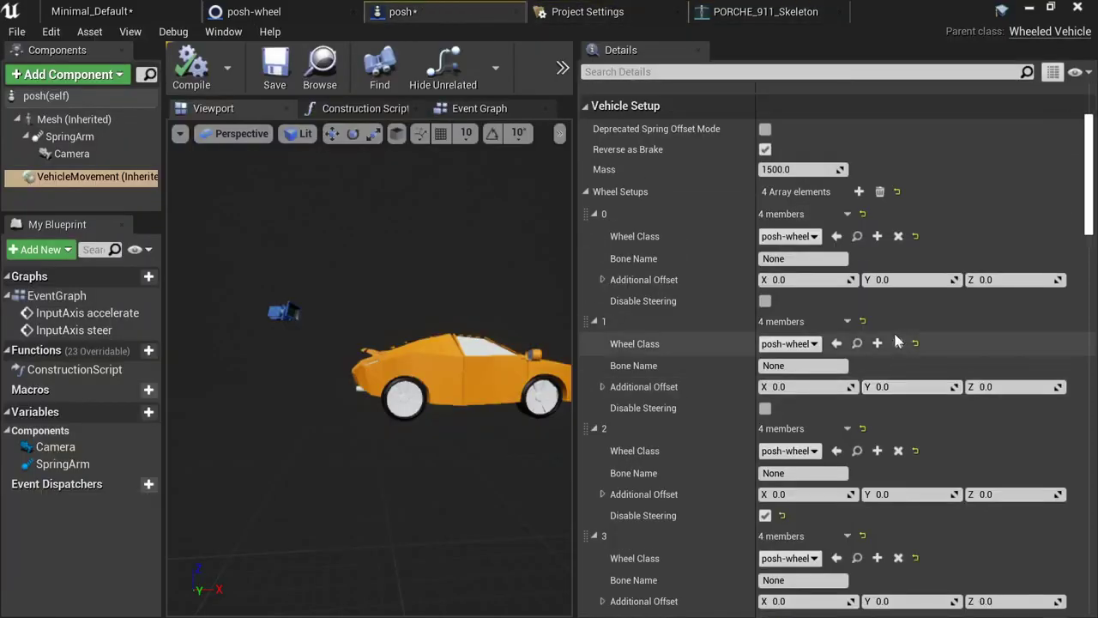
click(800, 258)
key(ctrl+v)
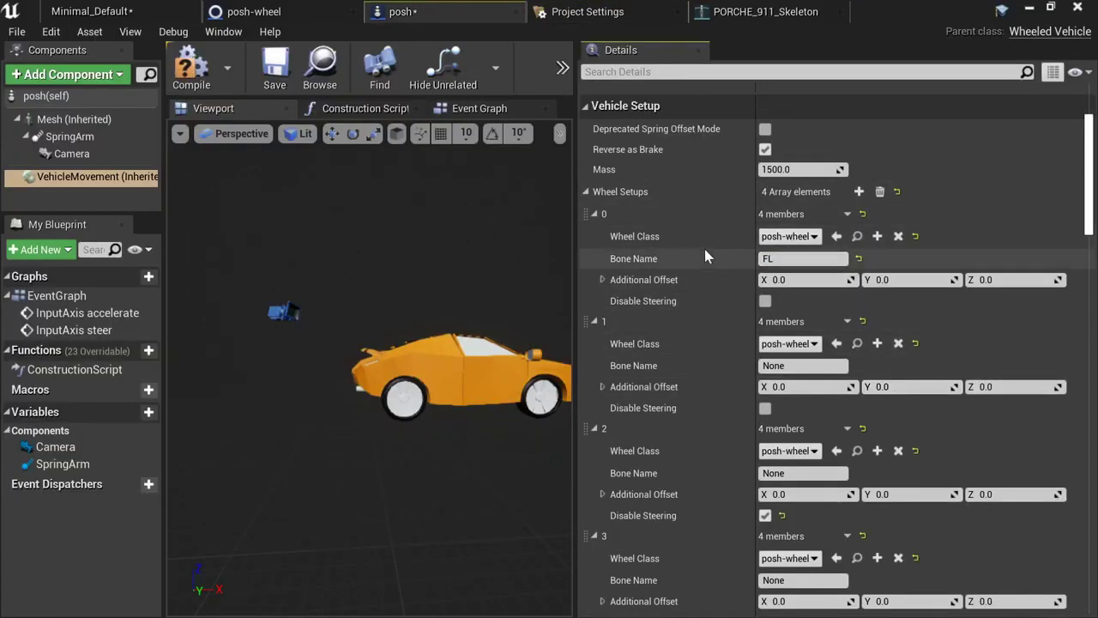
- Set the Bone Name of wheel setups 1, 2 and 3 to the skeleton's FR, RR and RL bones respectively
click(763, 12)
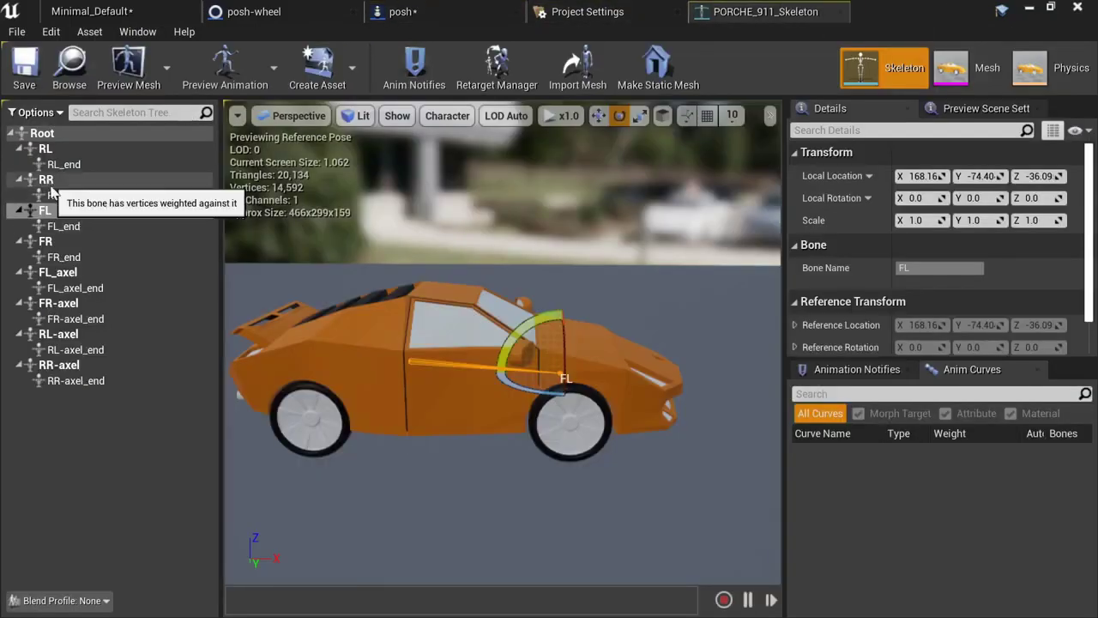
click(47, 243)
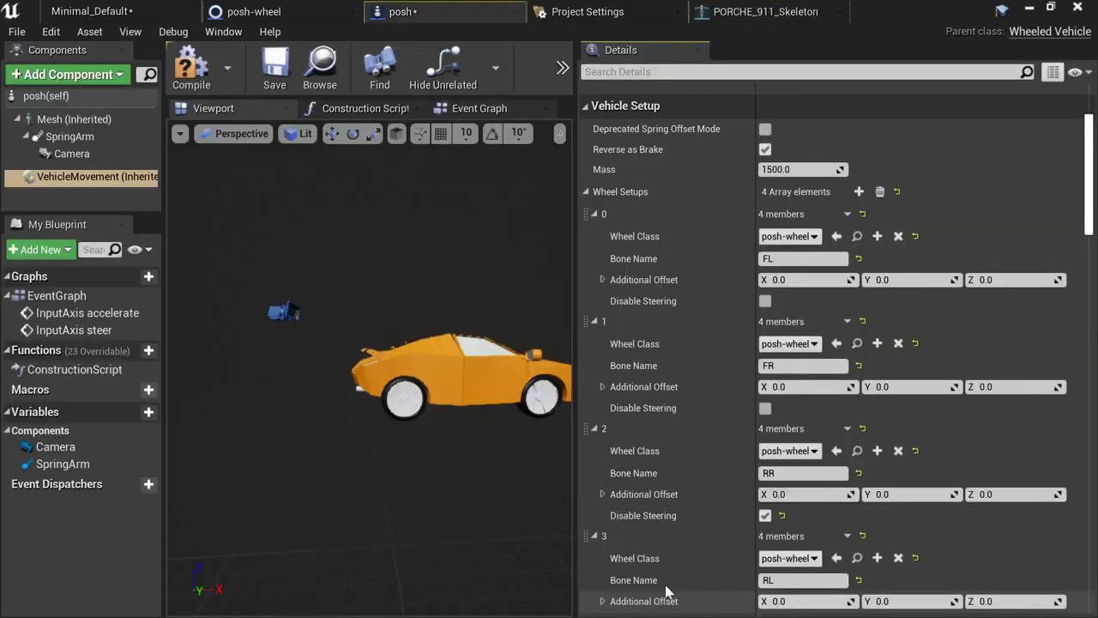
scroll(697, 295, down, 3)
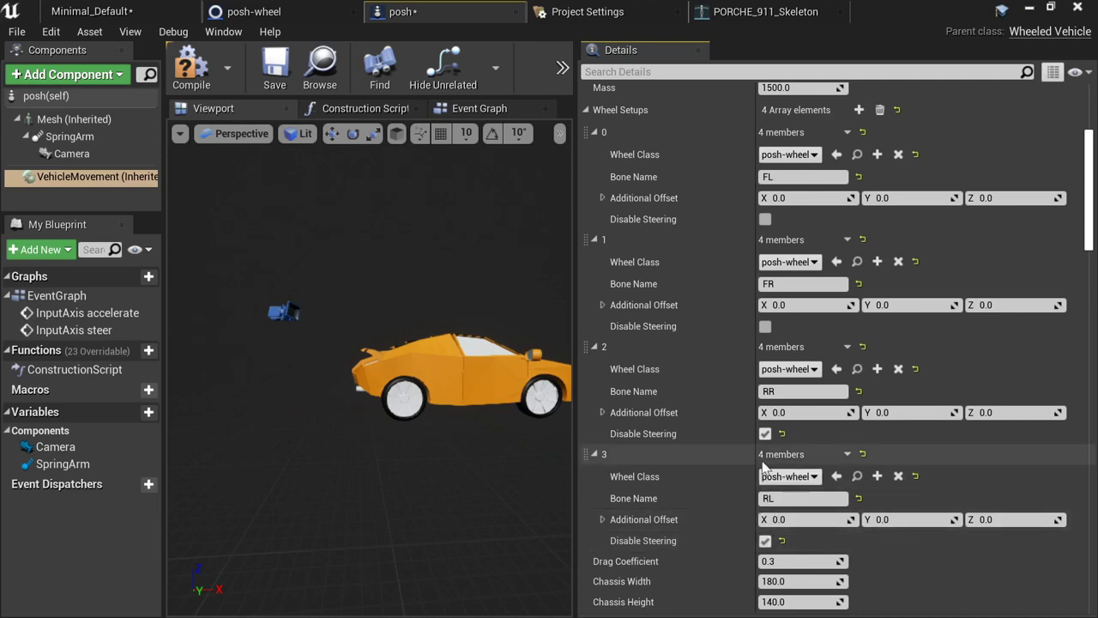
scroll(762, 464, up, 1)
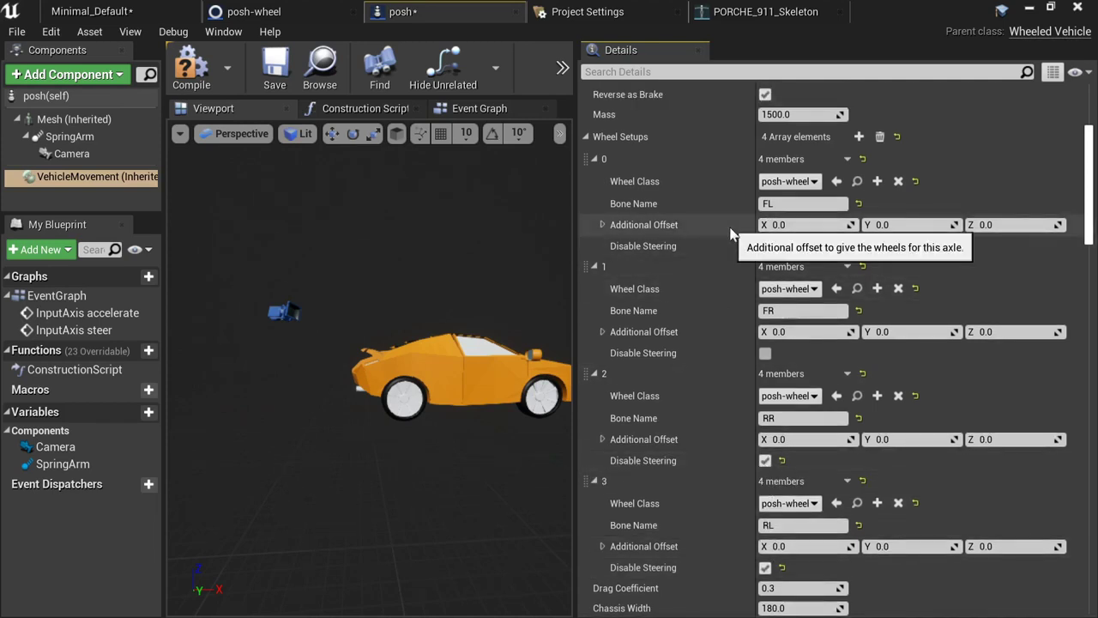
- Play-test the car briefly and enlarge the level's Floor by scaling it to 47.249 in X and Y
key(alt+p)
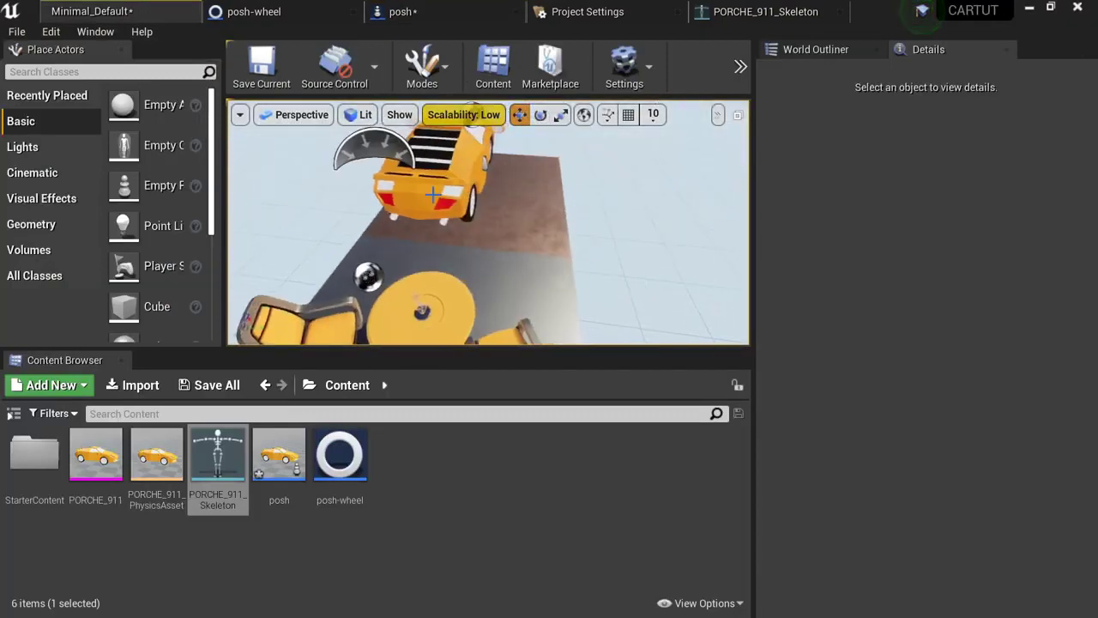
click(515, 211)
click(561, 115)
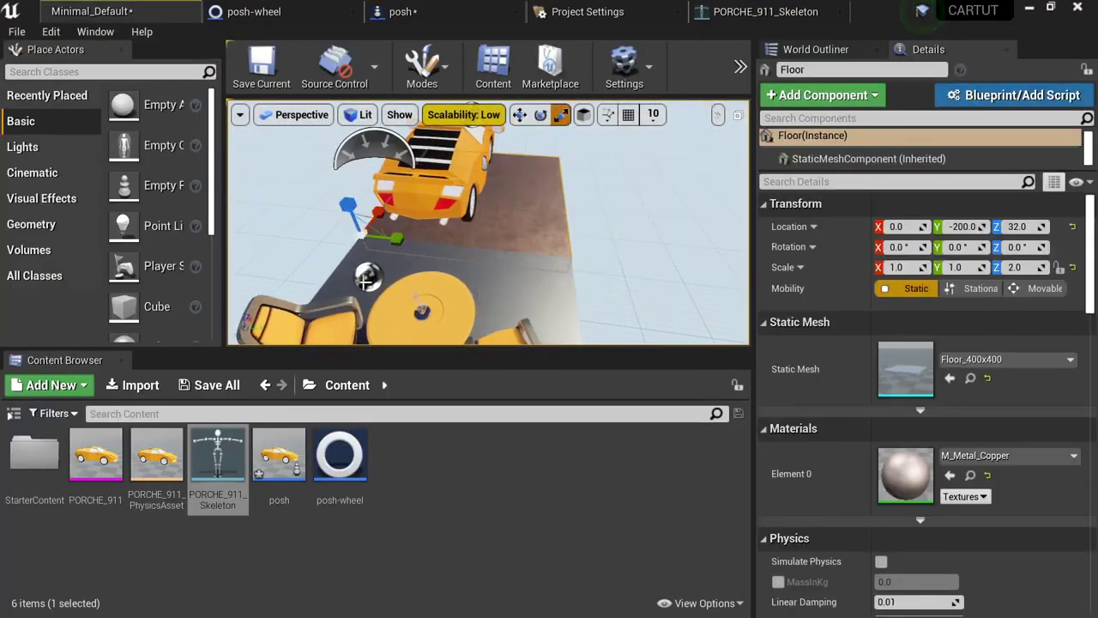
drag(388, 238, 541, 313)
- Play-test the car full screen on the enlarged floor, driving forward and steering, and end the session
key(alt+p)
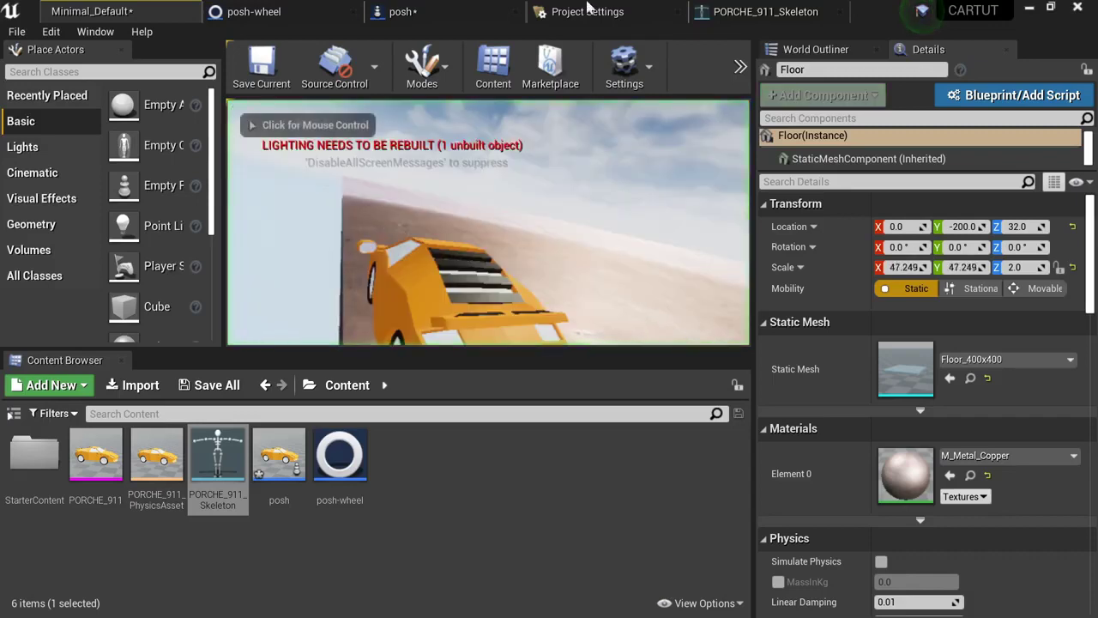
key(F11)
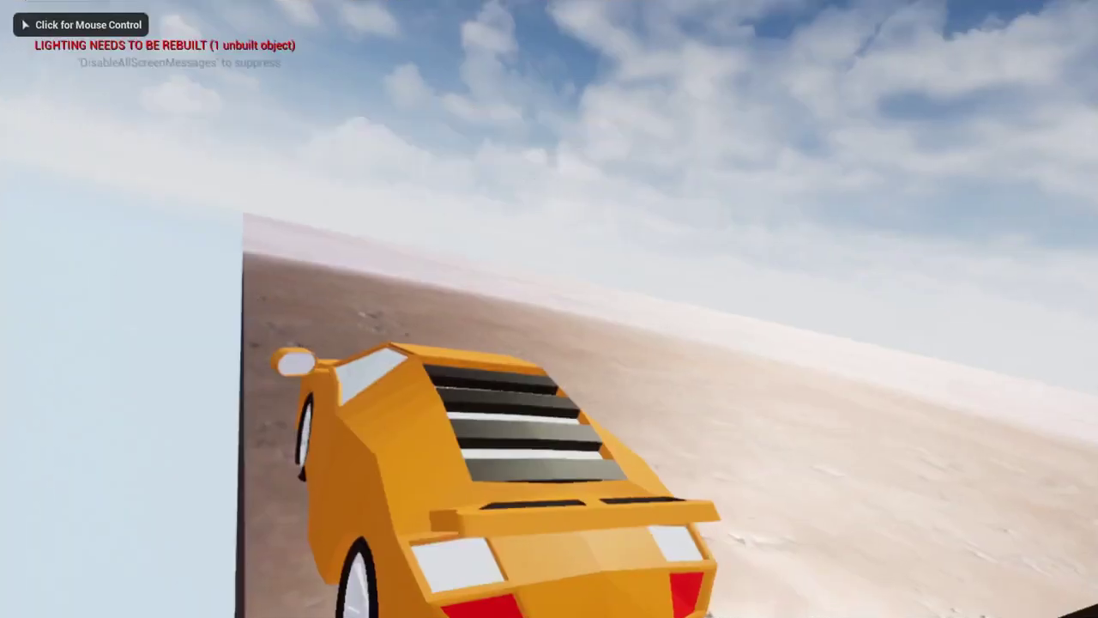
click(549, 309)
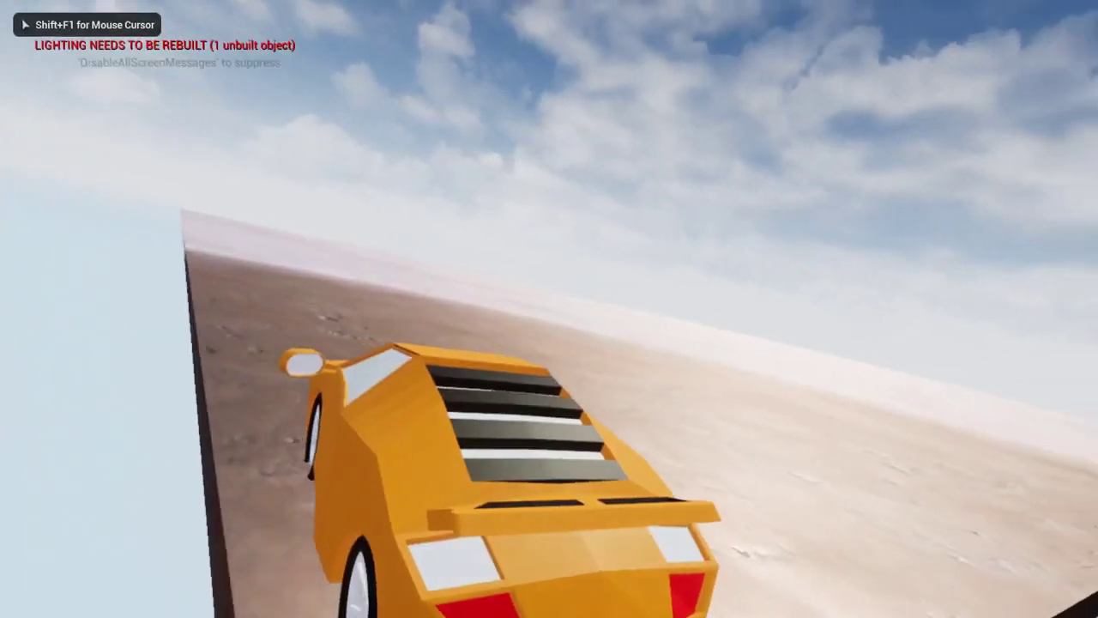
key(w)
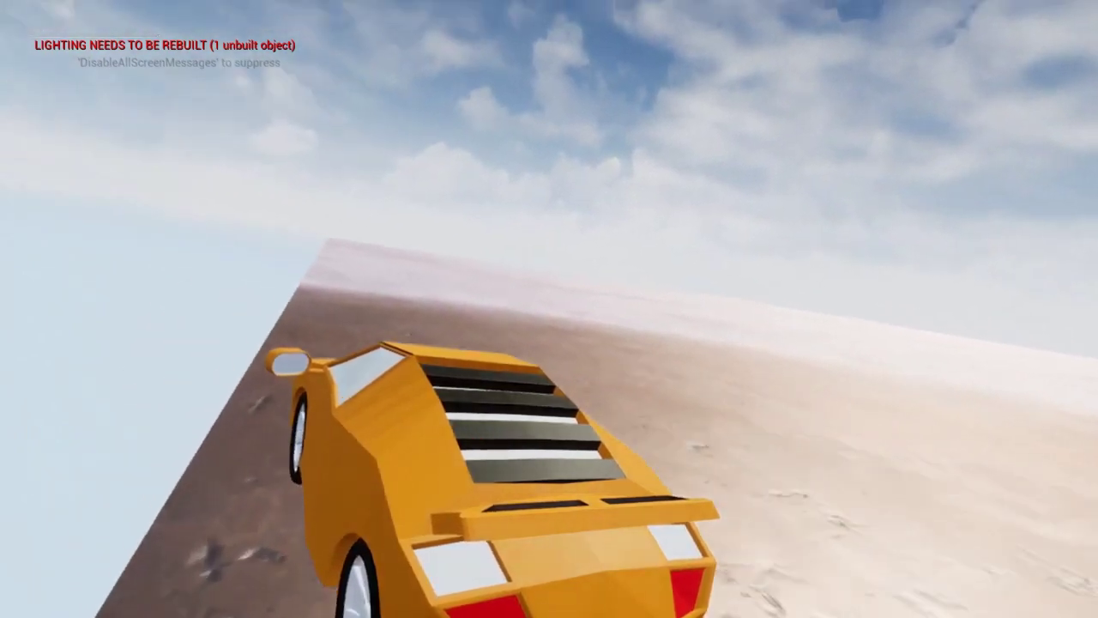
key(d)
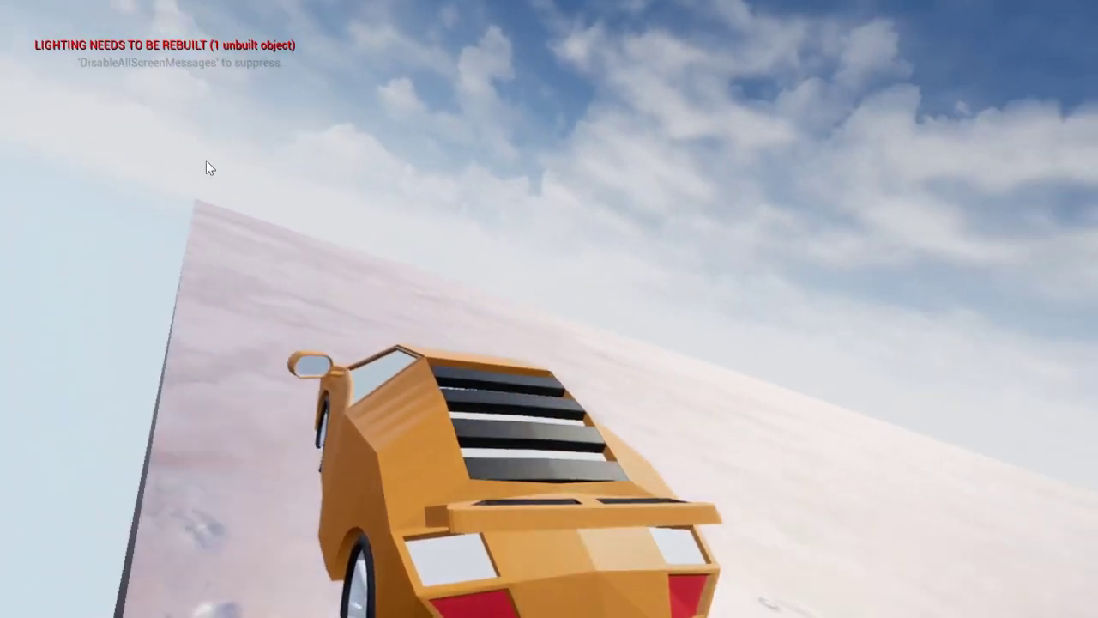
key(Escape)
key(F11)
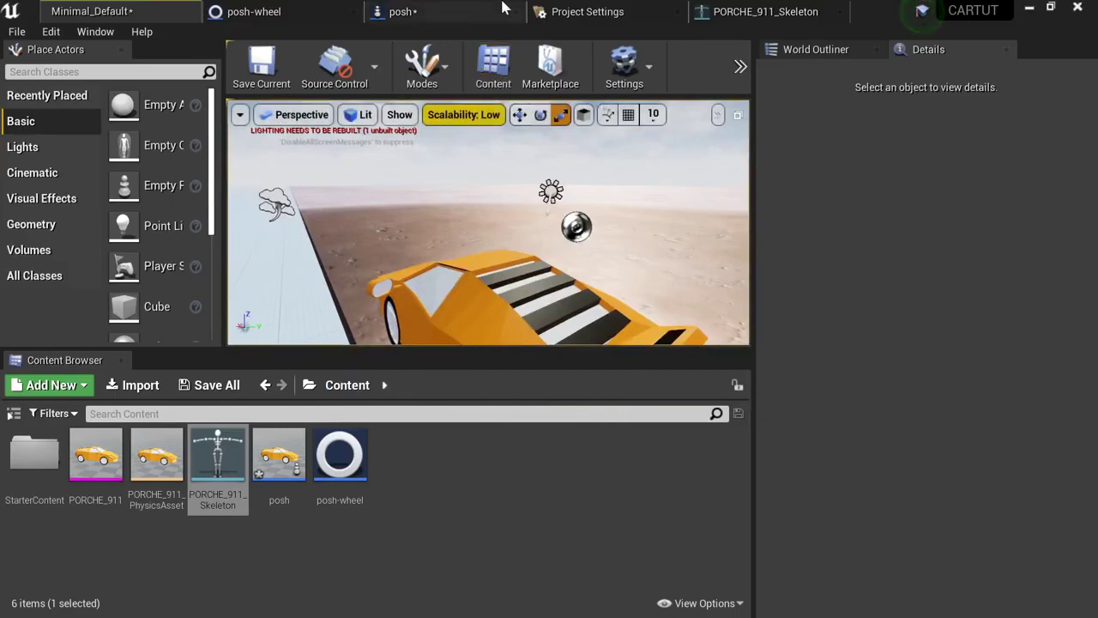
- In posh's Event Graph, enlarge the graph area and move the Set Throttle Input node farther from InputAxis accelerate, level with its execution wire
click(463, 8)
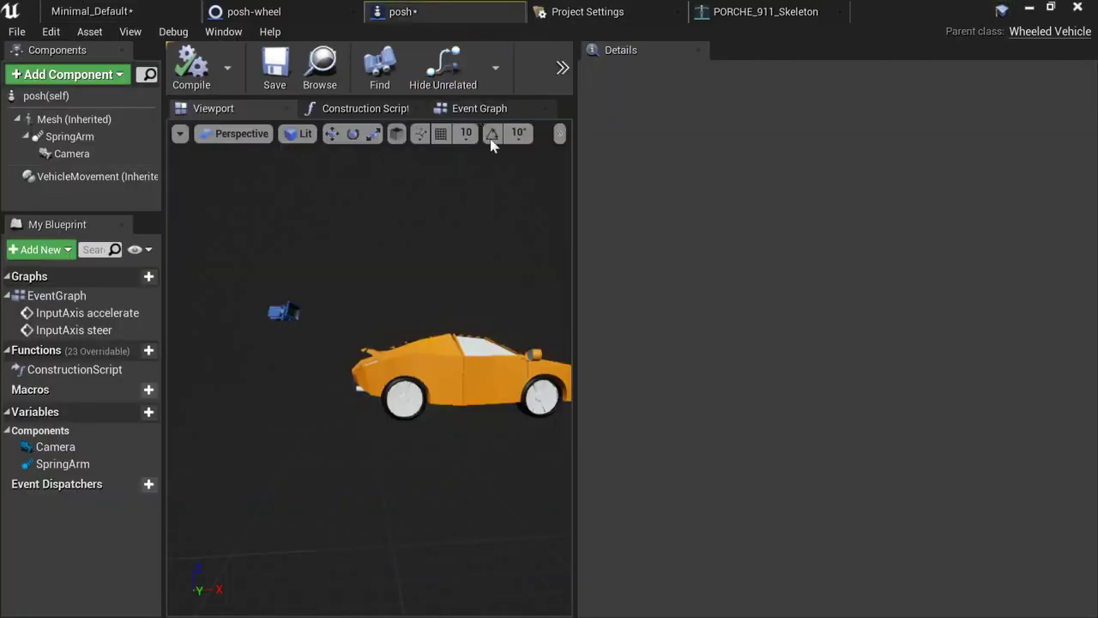
click(455, 108)
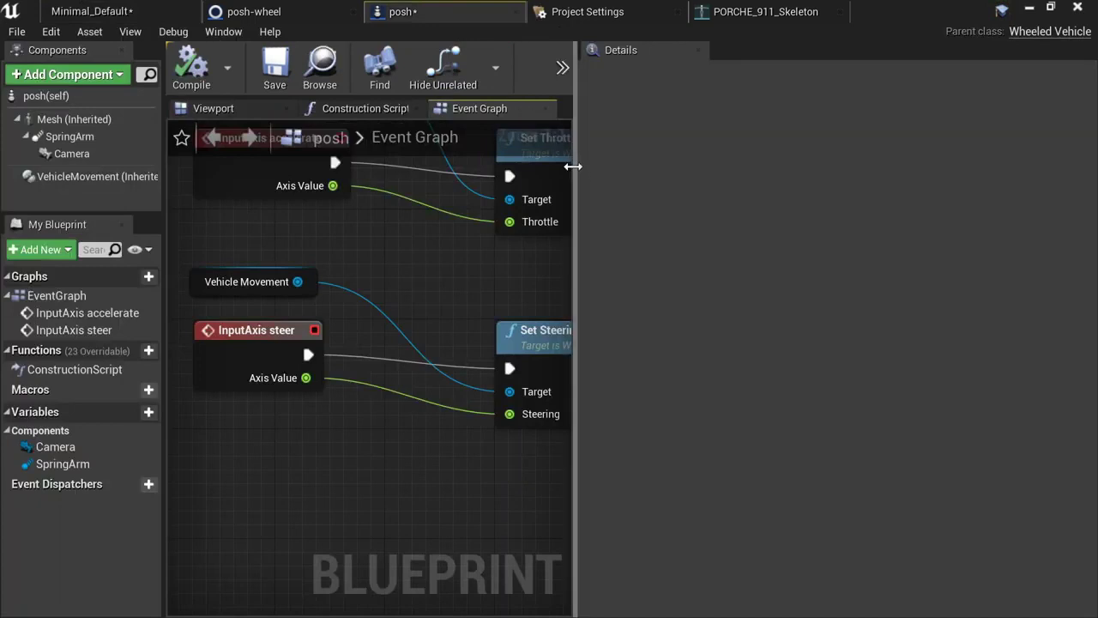
drag(575, 166, 944, 213)
right_drag(740, 220, 744, 305)
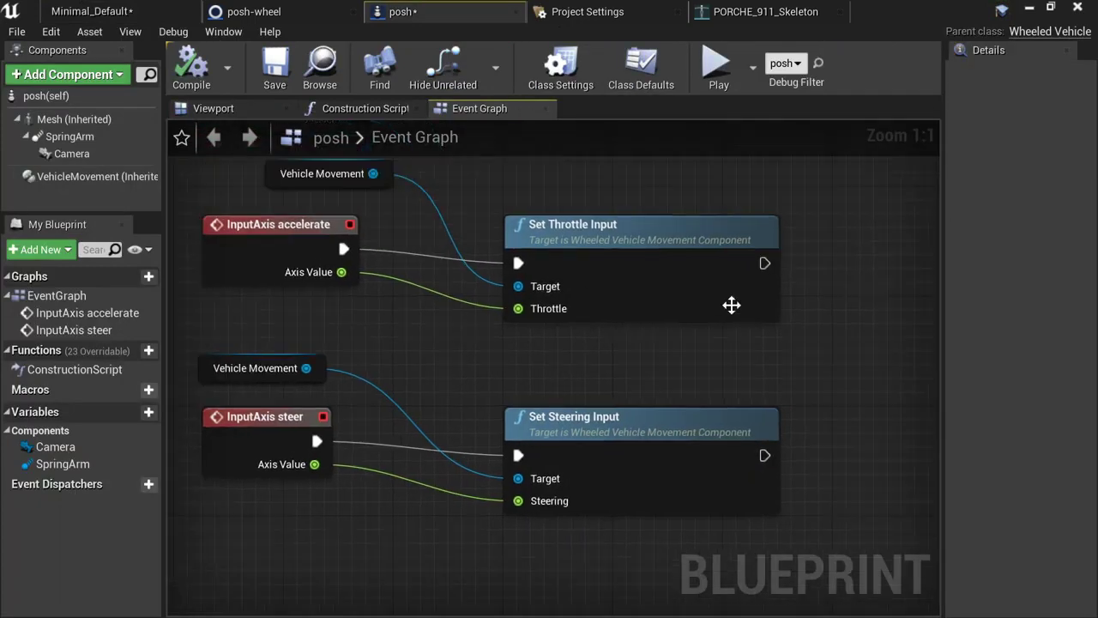
scroll(729, 303, down, 2)
drag(634, 242, 712, 236)
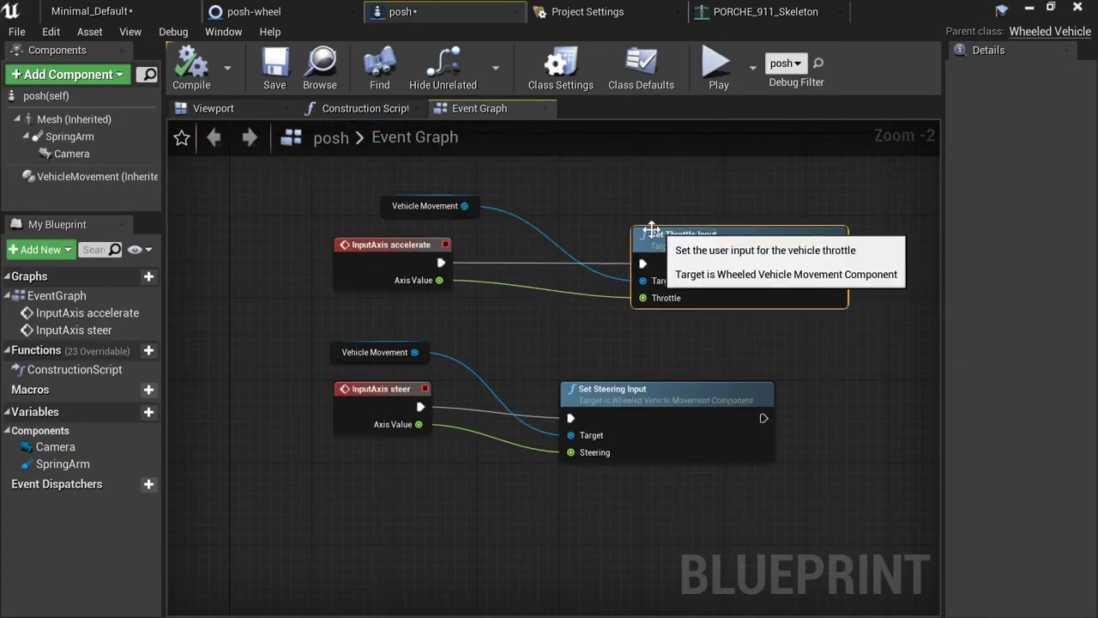
scroll(459, 316, up, 2)
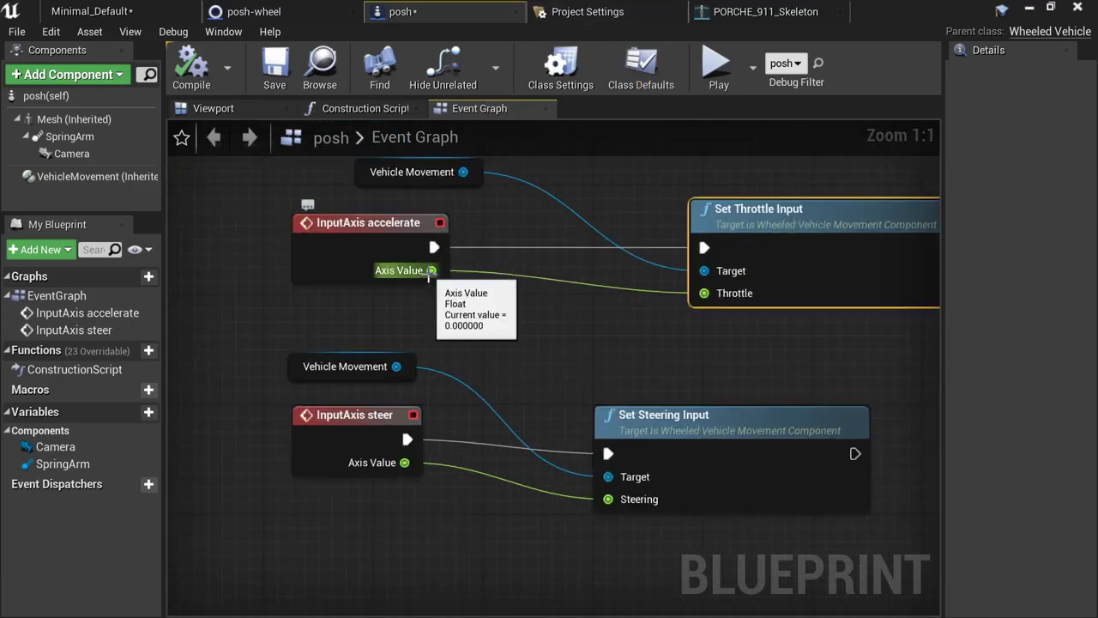
- Insert a float * float multiply node between InputAxis accelerate's Axis Value and the Throttle input of Set Throttle Input
drag(432, 270, 490, 294)
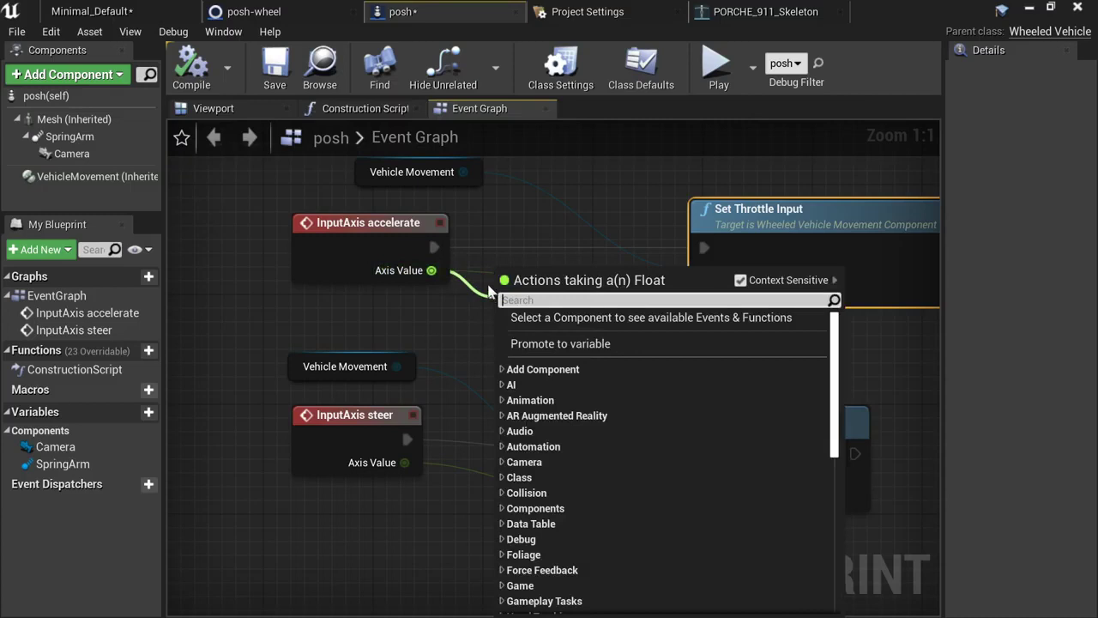
text(*)
key(BackSpace)
text(8)
key(BackSpace)
text(*)
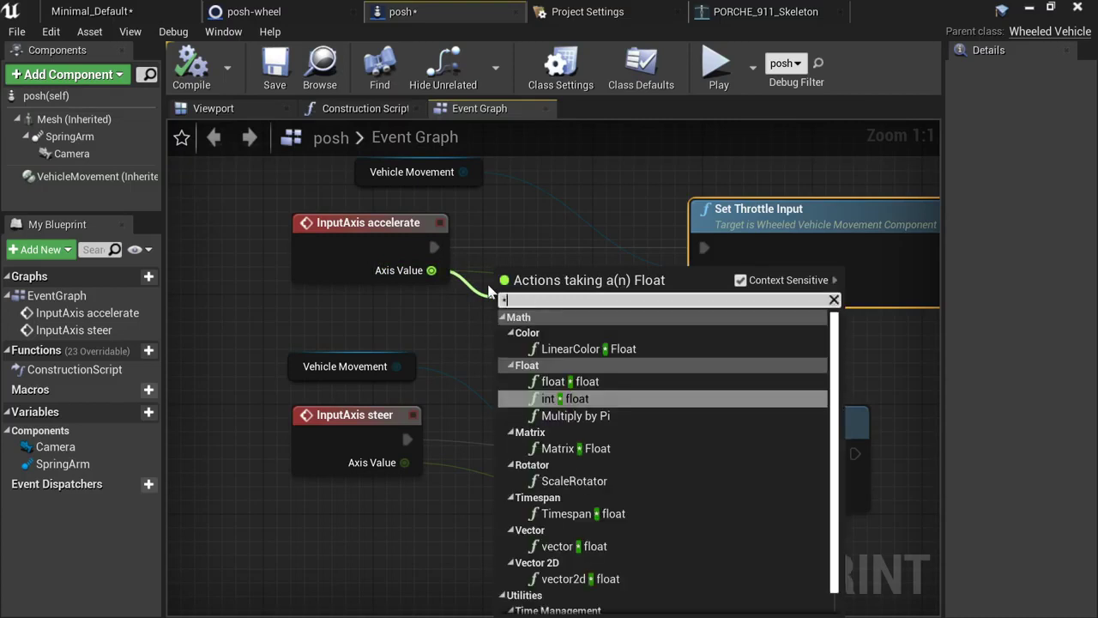
key(Up)
key(Return)
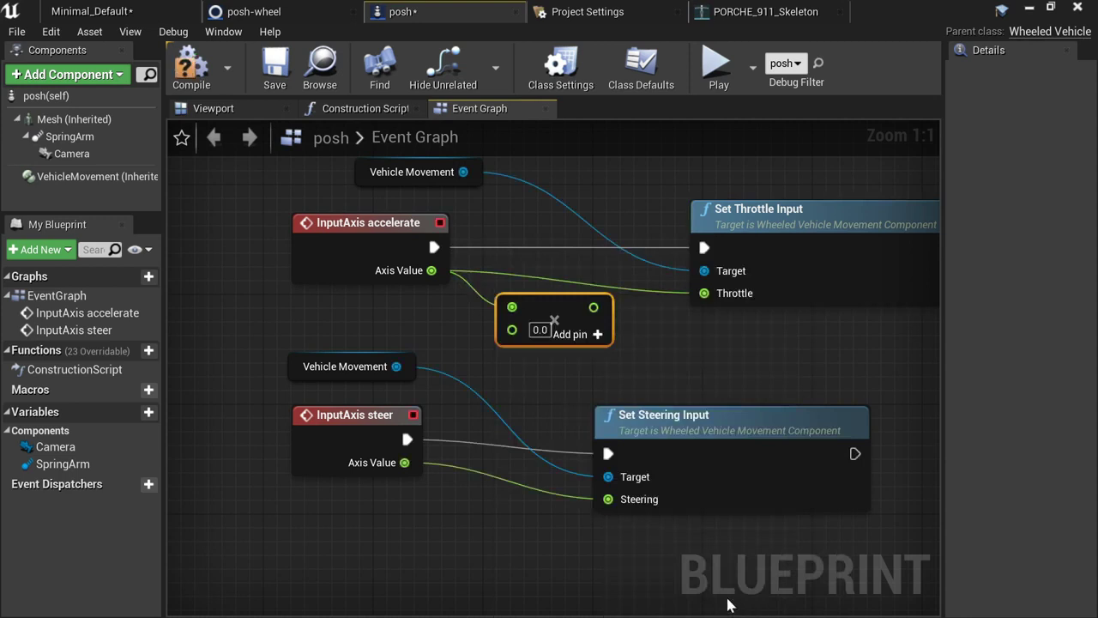
mouse_move(594, 307)
mouse_down()
mouse_move(735, 306)
mouse_move(703, 293)
mouse_move(579, 297)
mouse_up()
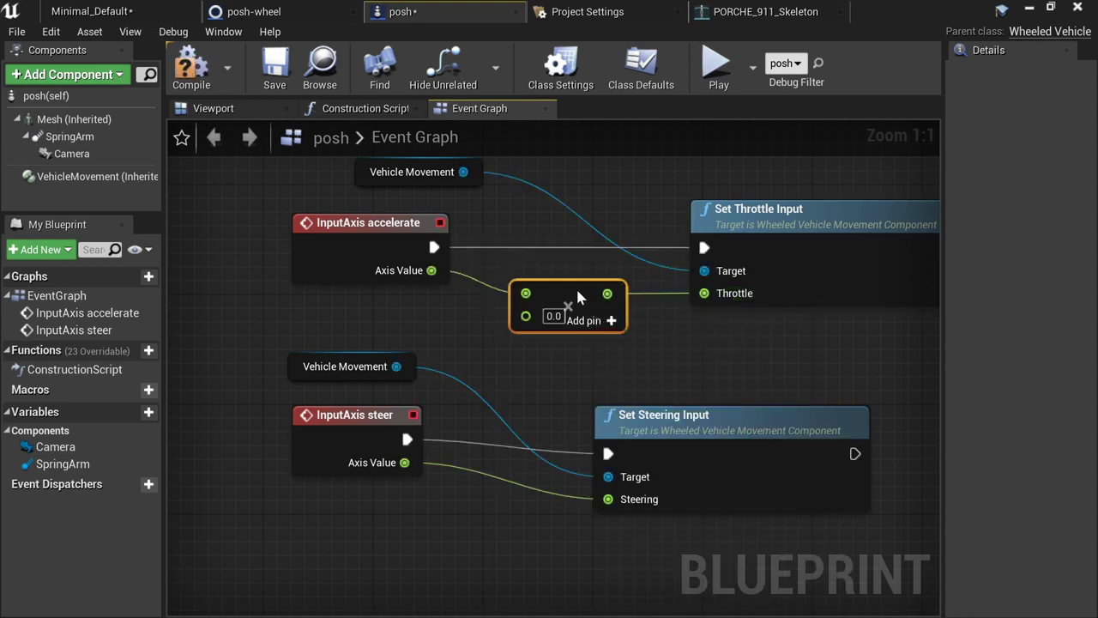
- Straighten the wire from the multiply node to Set Throttle Input and set the throttle multiplier to 5000
ctrl+click(805, 213)
key(q)
click(636, 220)
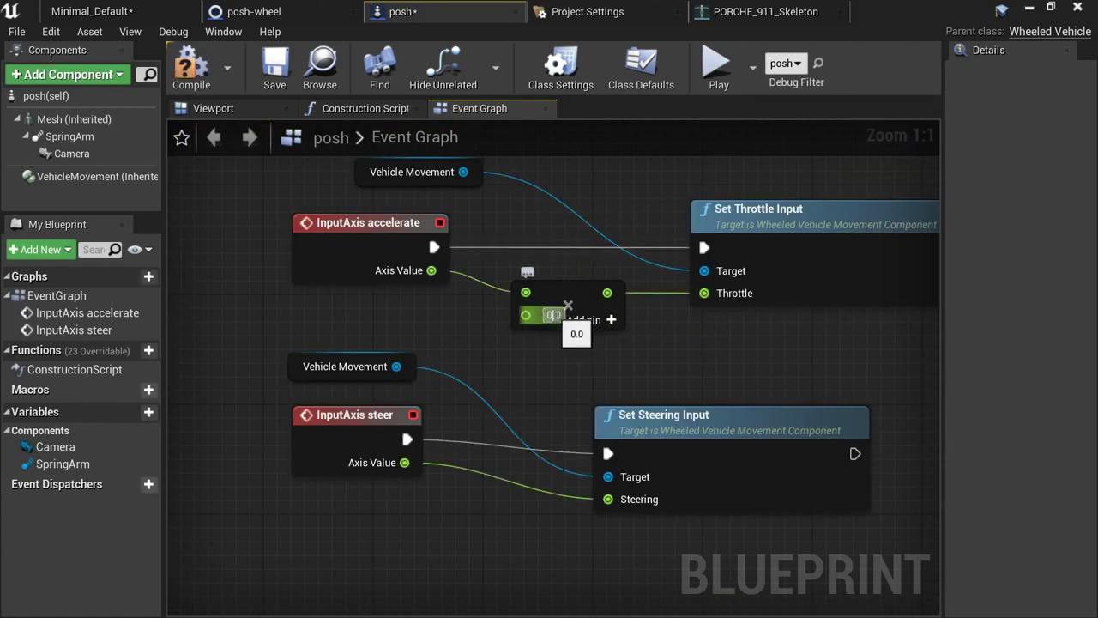
text(0.5)
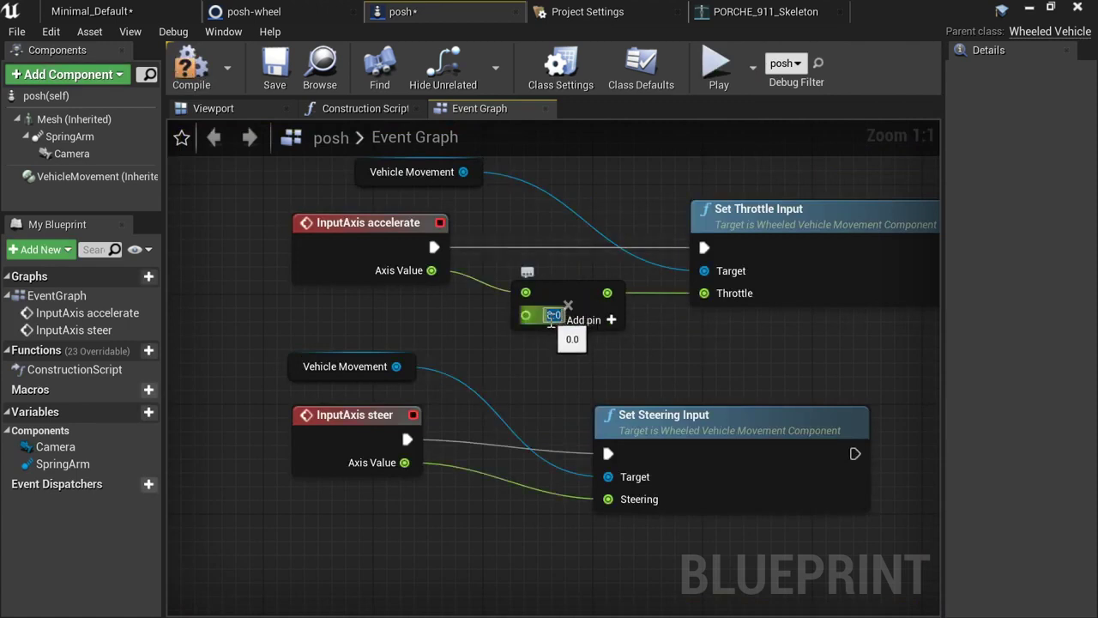
key(Return)
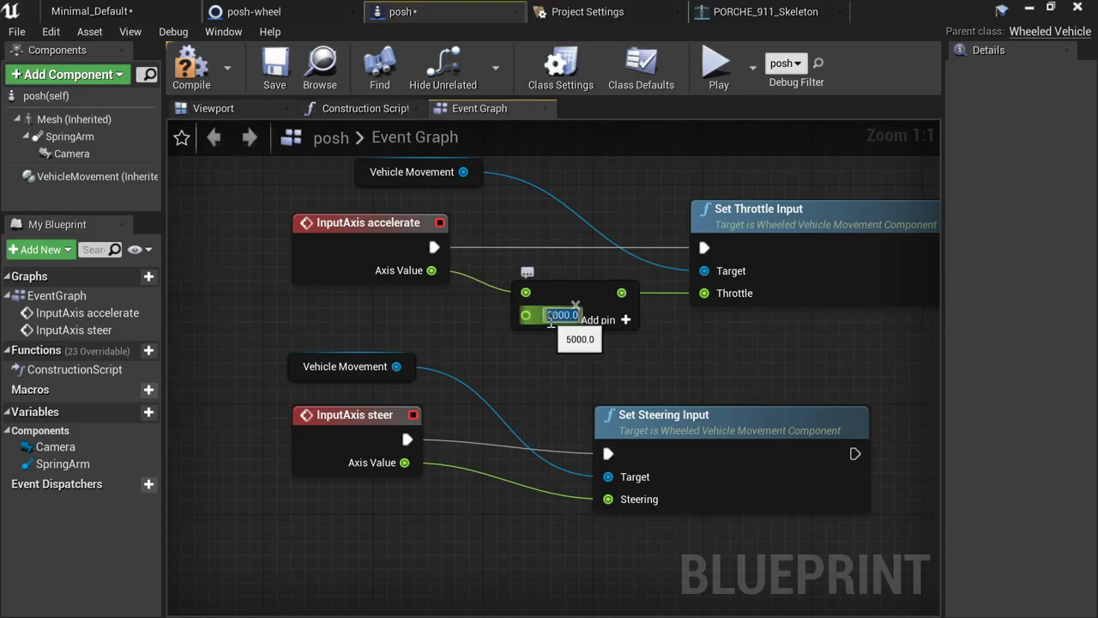
- Test-drive the car with the multiplied throttle, and replace the level with a new one with a checkered floor for another test drive
key(alt+p)
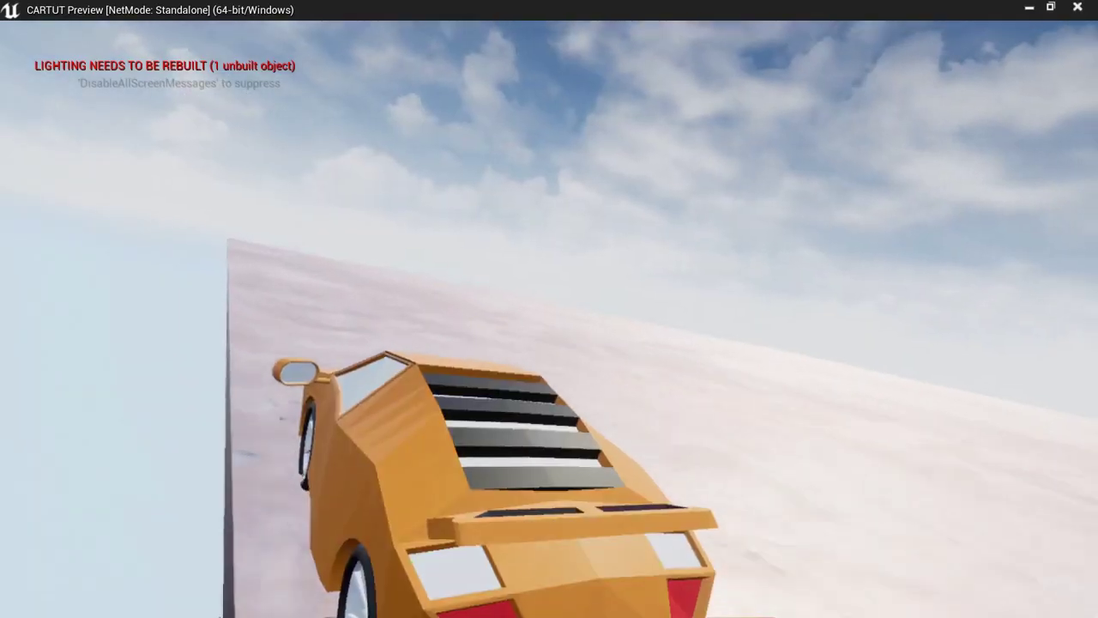
key(d)
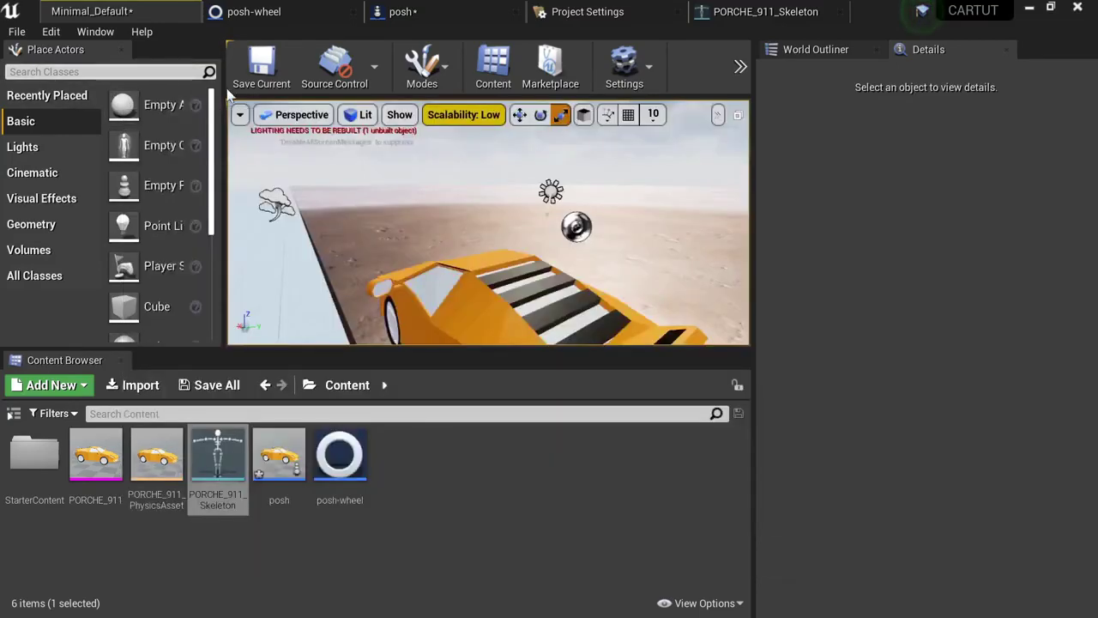
click(24, 33)
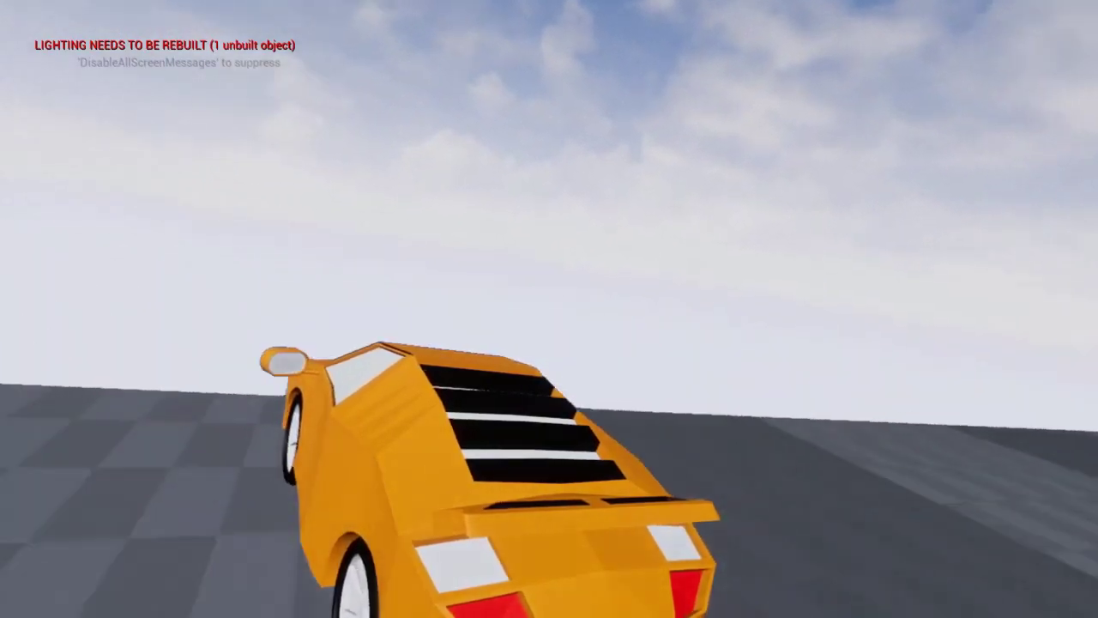
key(Escape)
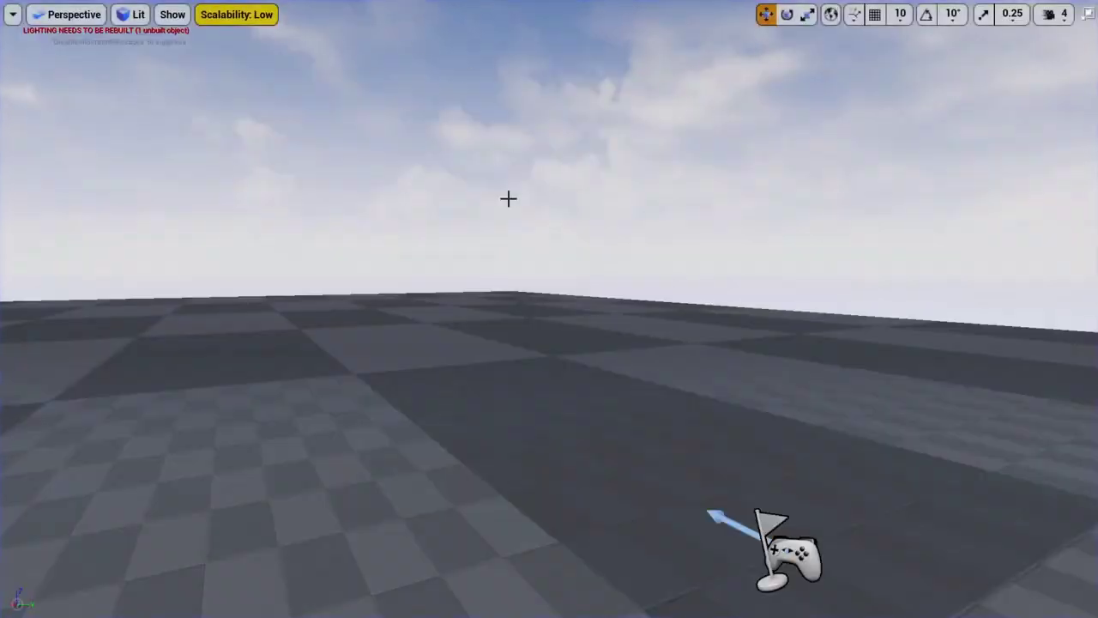
key(F11)
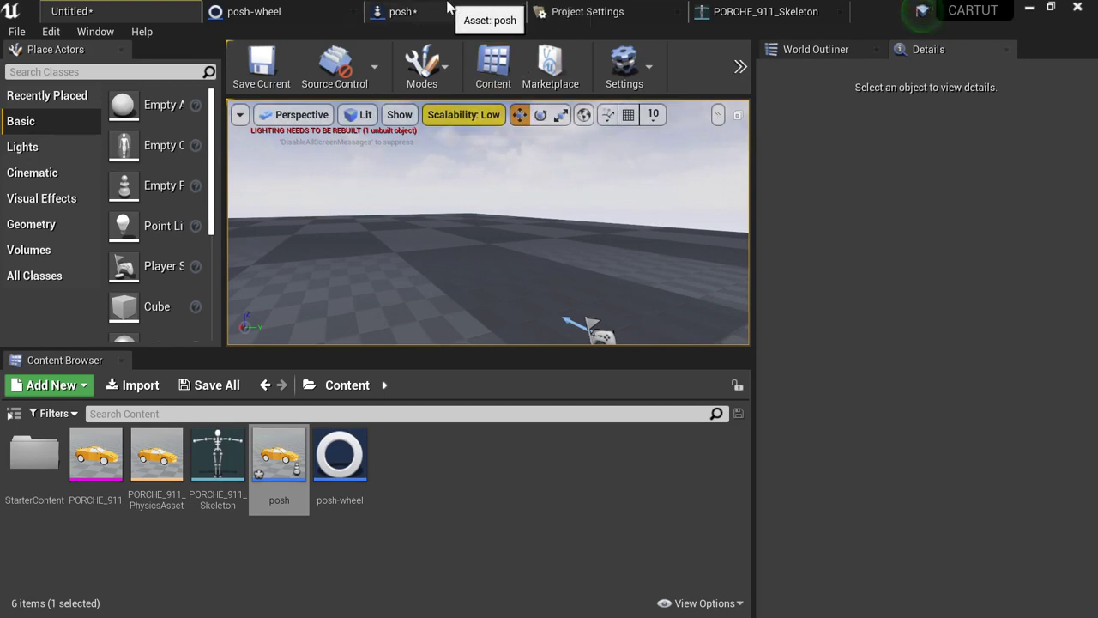
- In posh's Event Graph, move Set Steering Input farther from InputAxis steer and add a float multiply node fed by steer's Axis Value
click(421, 12)
right_drag(522, 421, 359, 241)
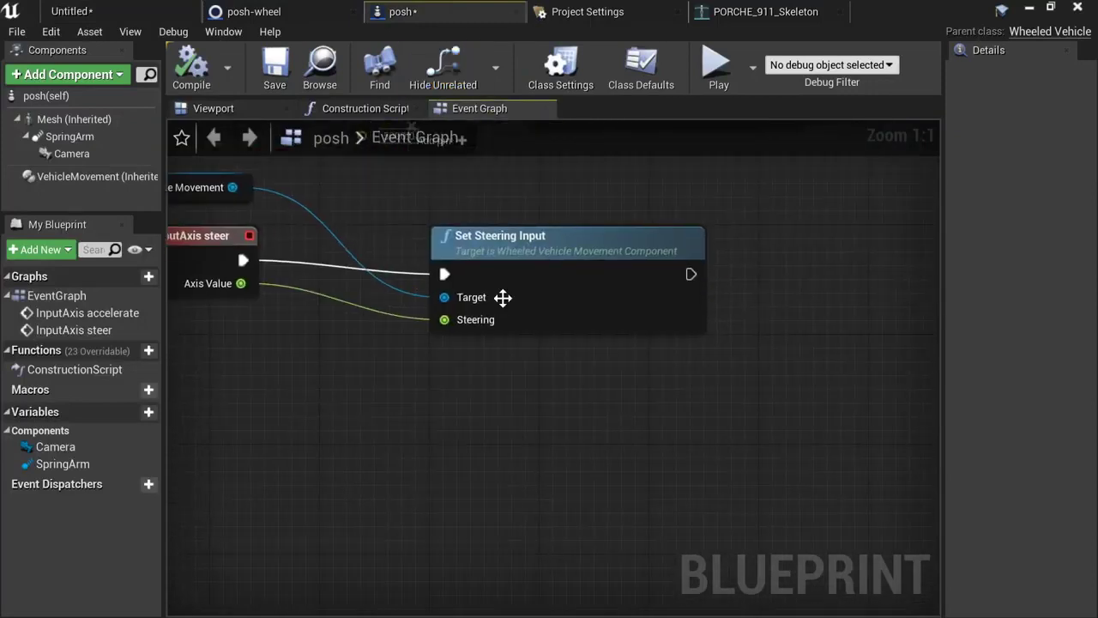
drag(461, 225, 540, 218)
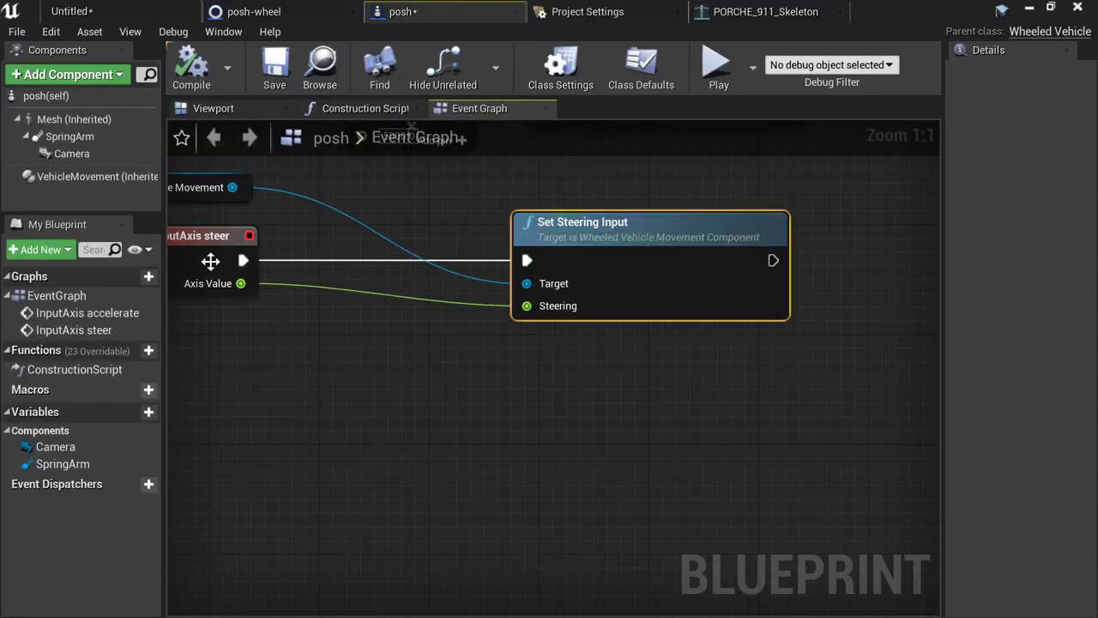
drag(241, 283, 337, 319)
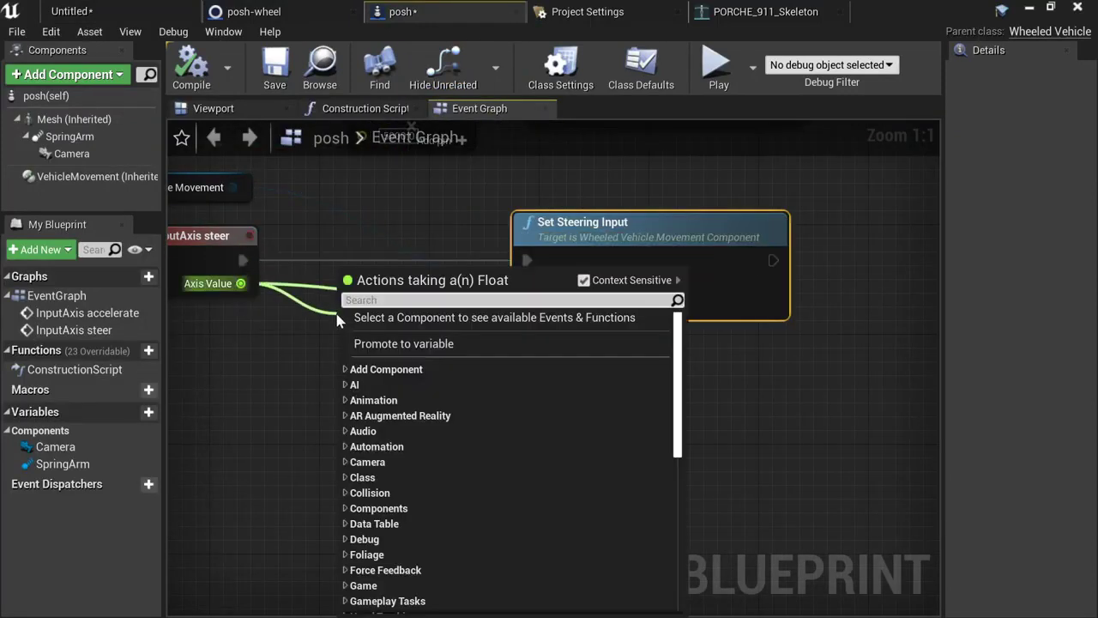
text(*)
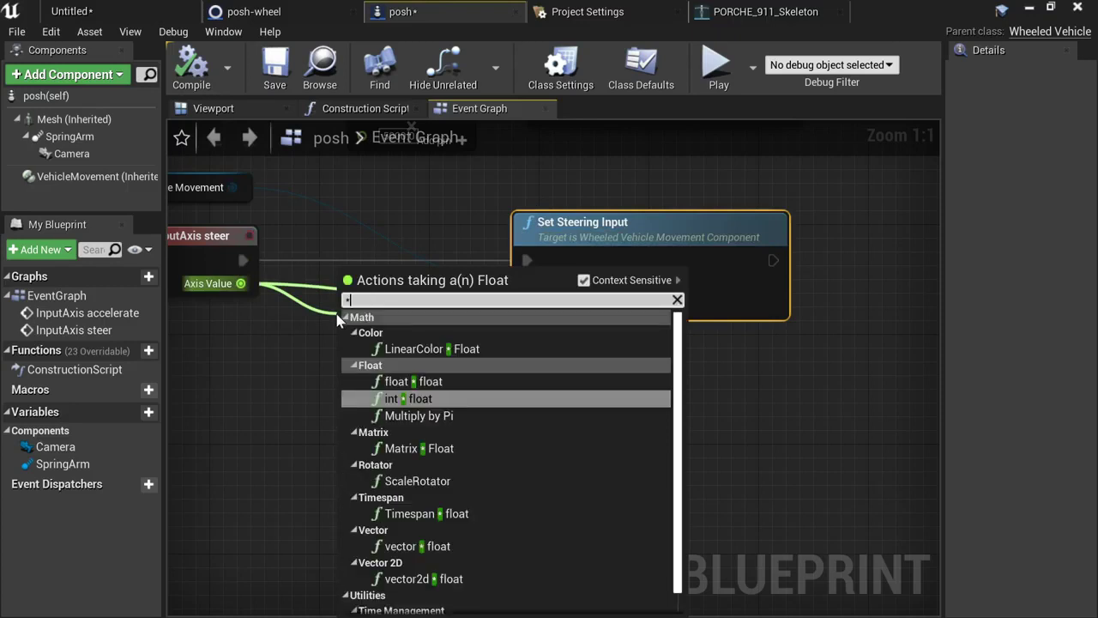
key(Return)
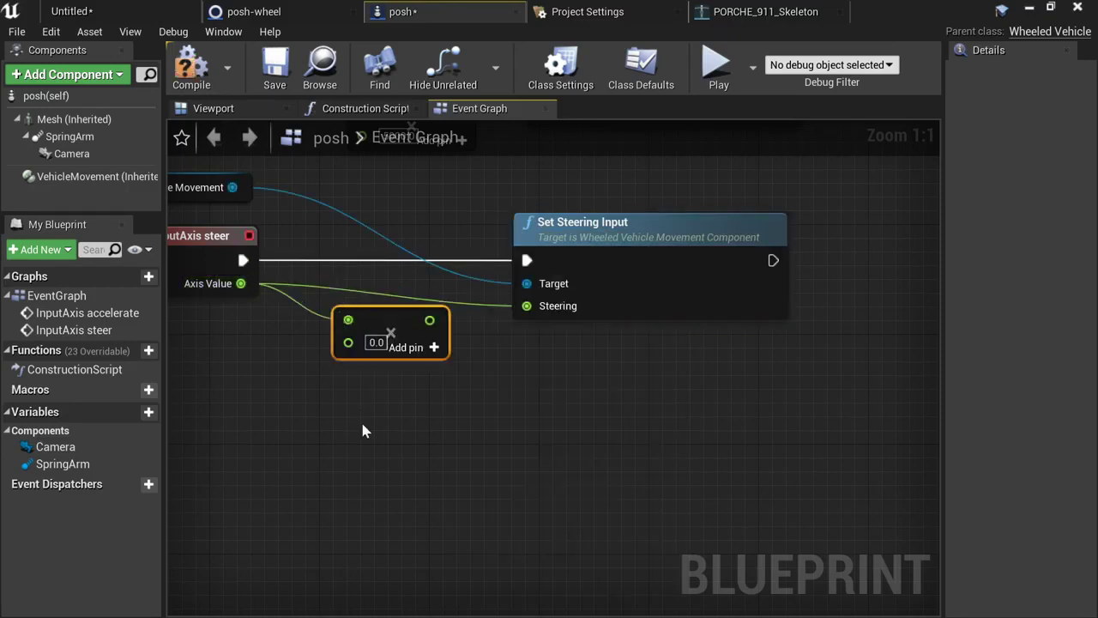
- Connect the multiply node to Steering on Set Steering Input, straighten the wire, and set the steering multiplier to 90
drag(429, 320, 530, 314)
ctrl+click(721, 236)
key(q)
click(685, 173)
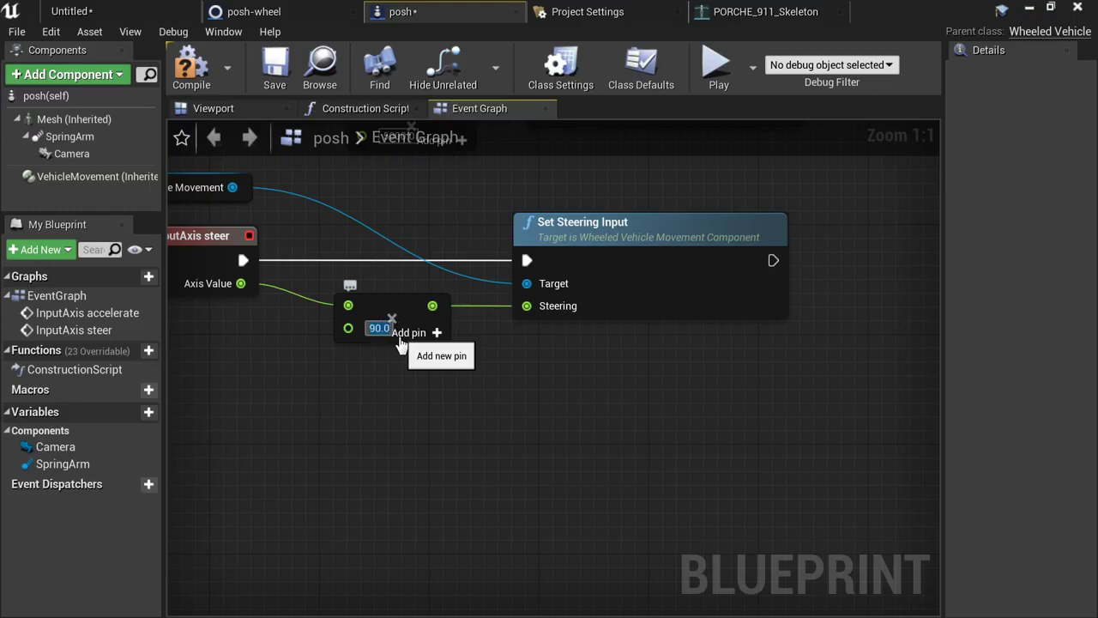
- Play-test the car in the new level, driving forward and steering with the multiplied steering input
key(alt+p)
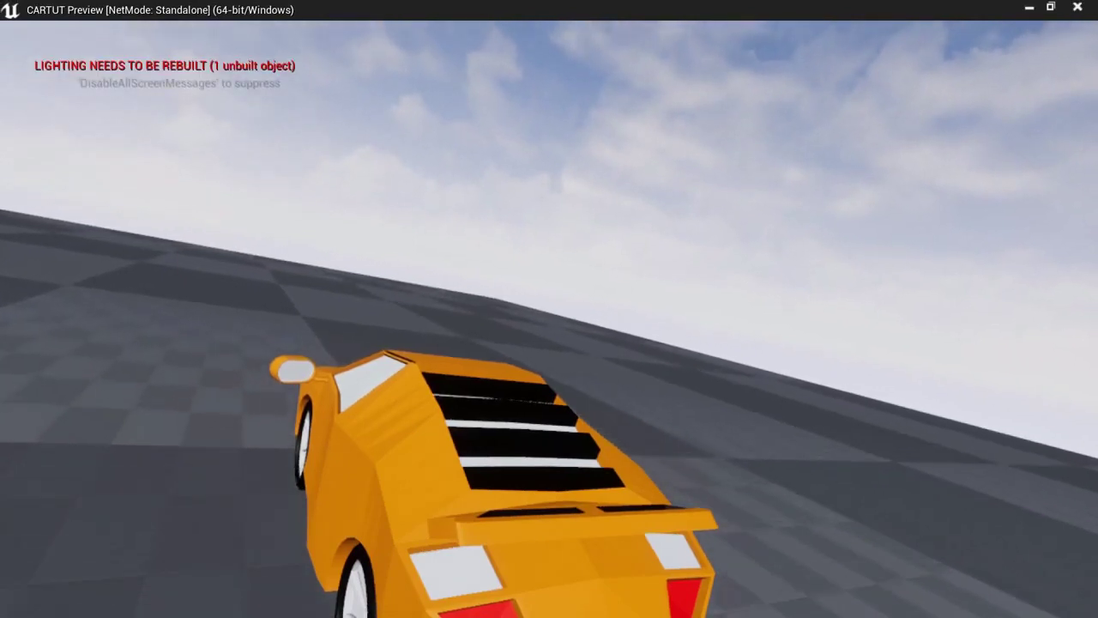
key(w)
key(a)
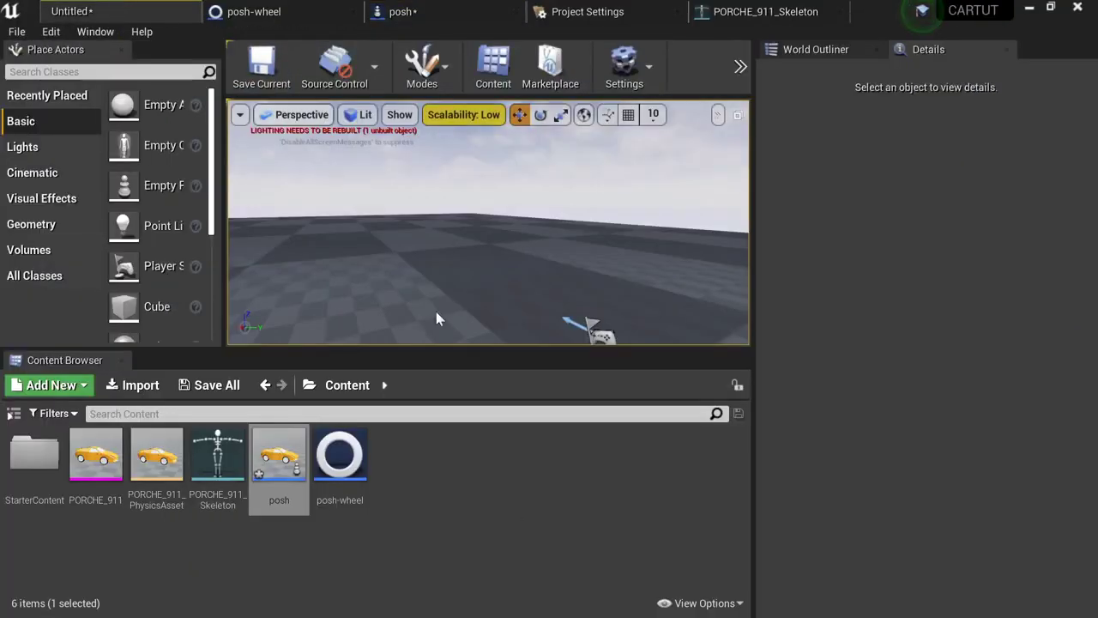
- Create an Animation Blueprint in the Content folder with parent class VehicleAnimInstance and target skeleton PORCHE_911_Skeleton
right_click(419, 500)
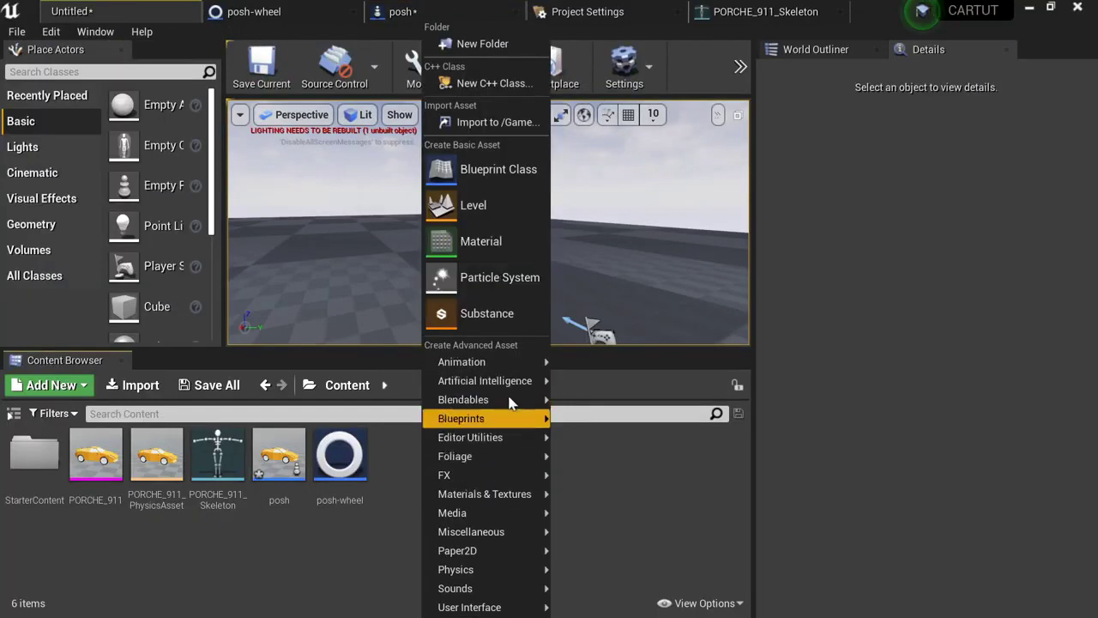
mouse_move(519, 380)
mouse_move(536, 361)
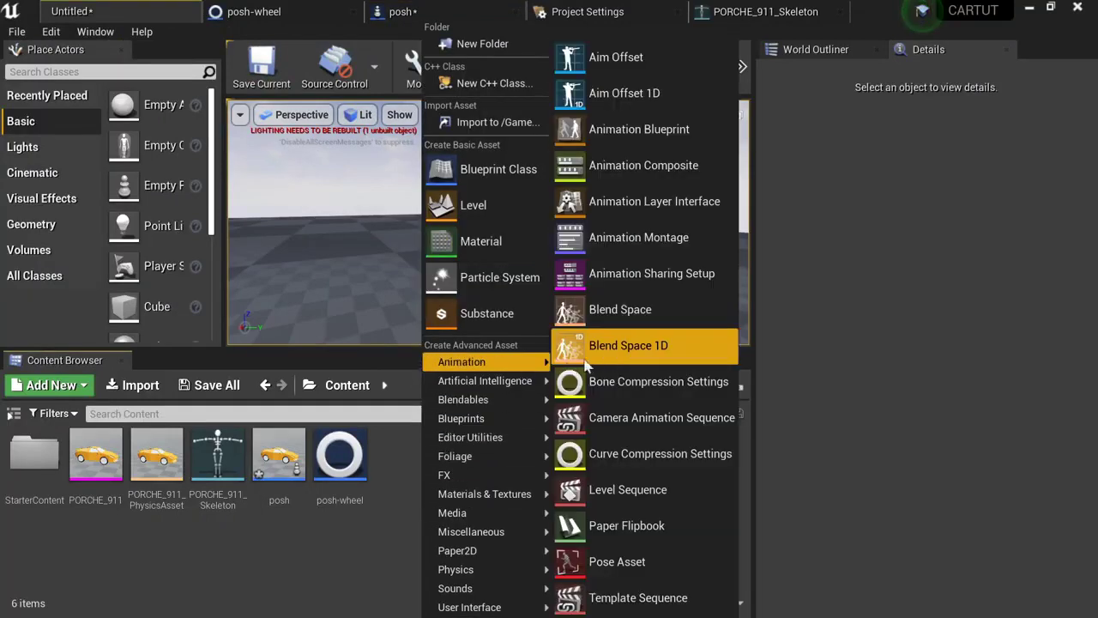
click(633, 129)
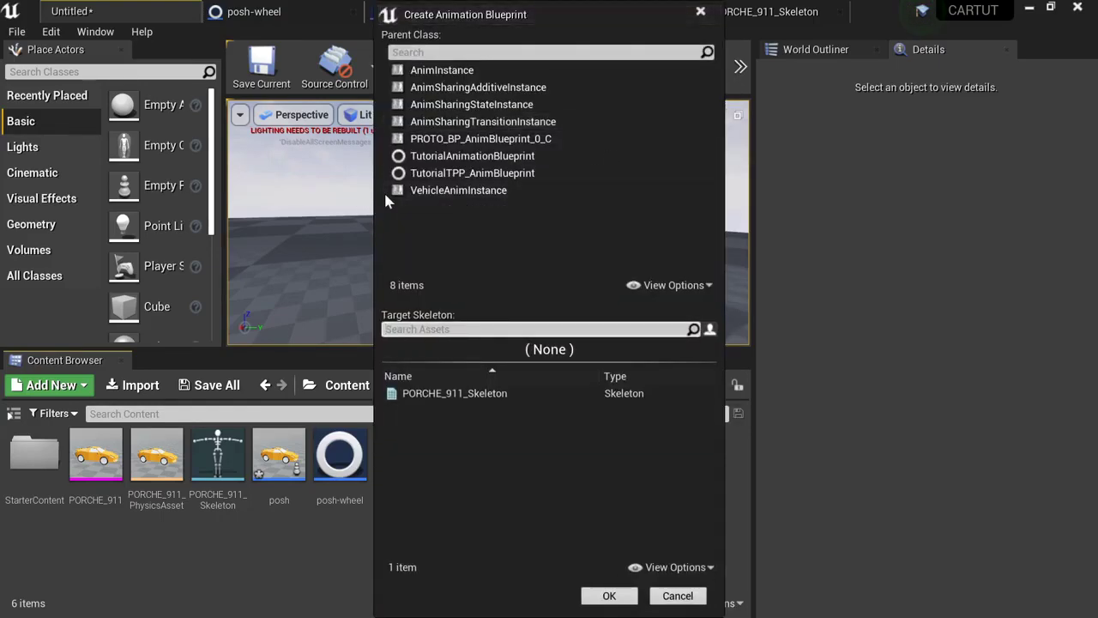
click(410, 190)
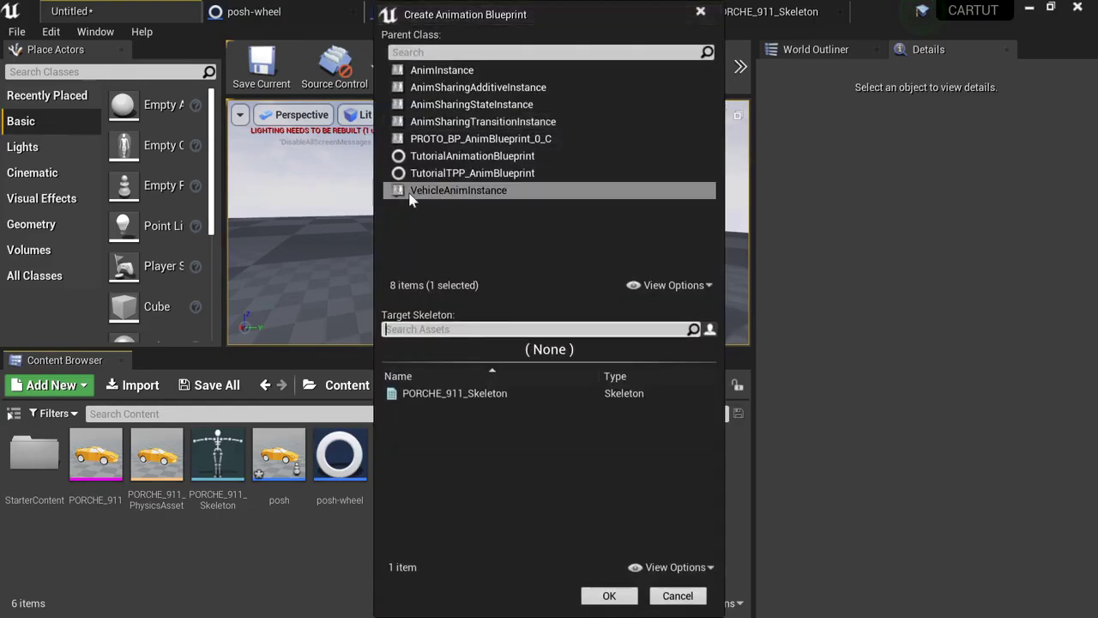
click(436, 393)
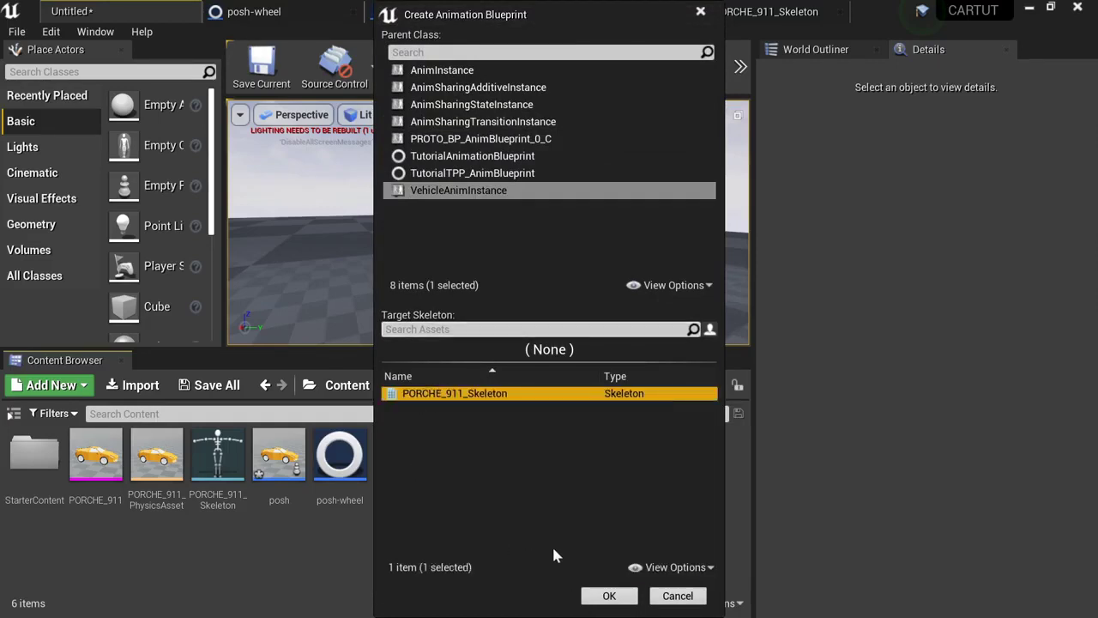
click(589, 592)
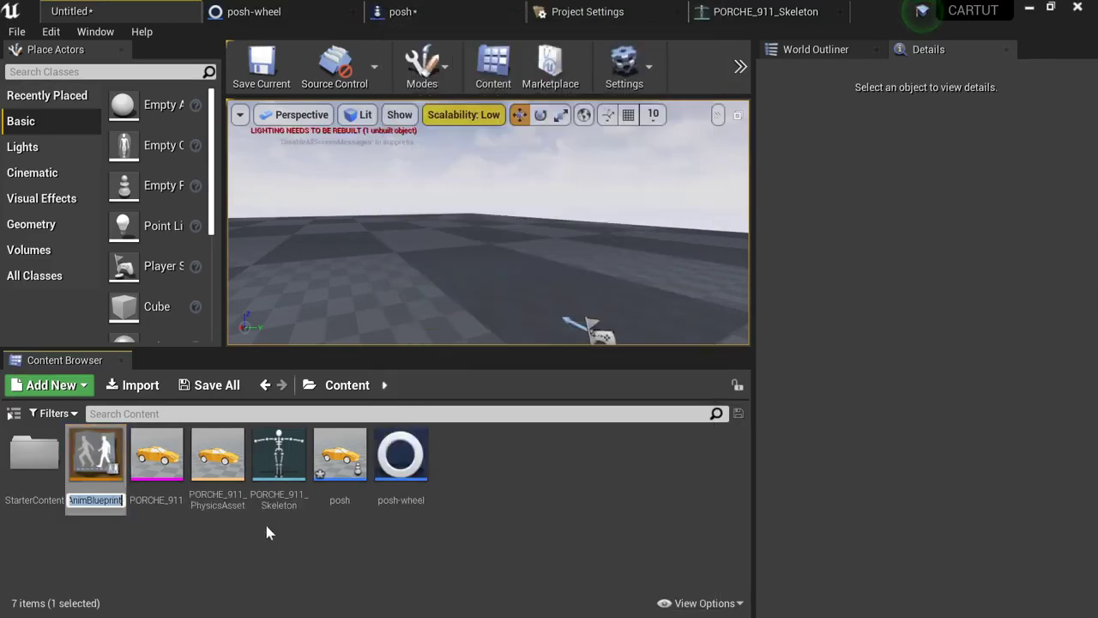
- Name the new Animation Blueprint POSH-ANIMBP
text(P)
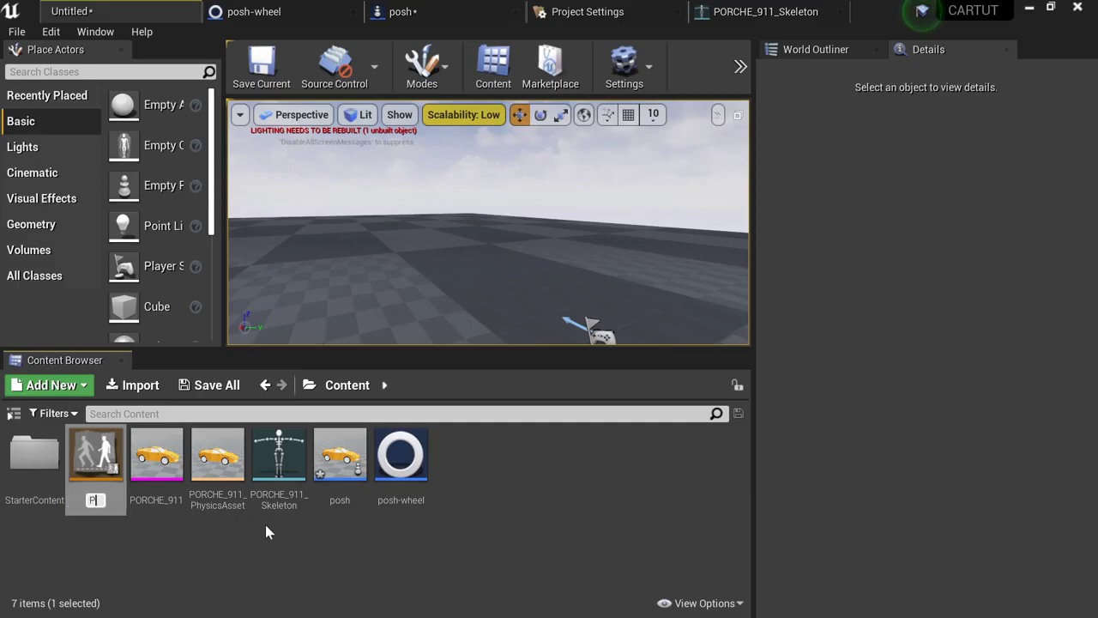
text(OSH)
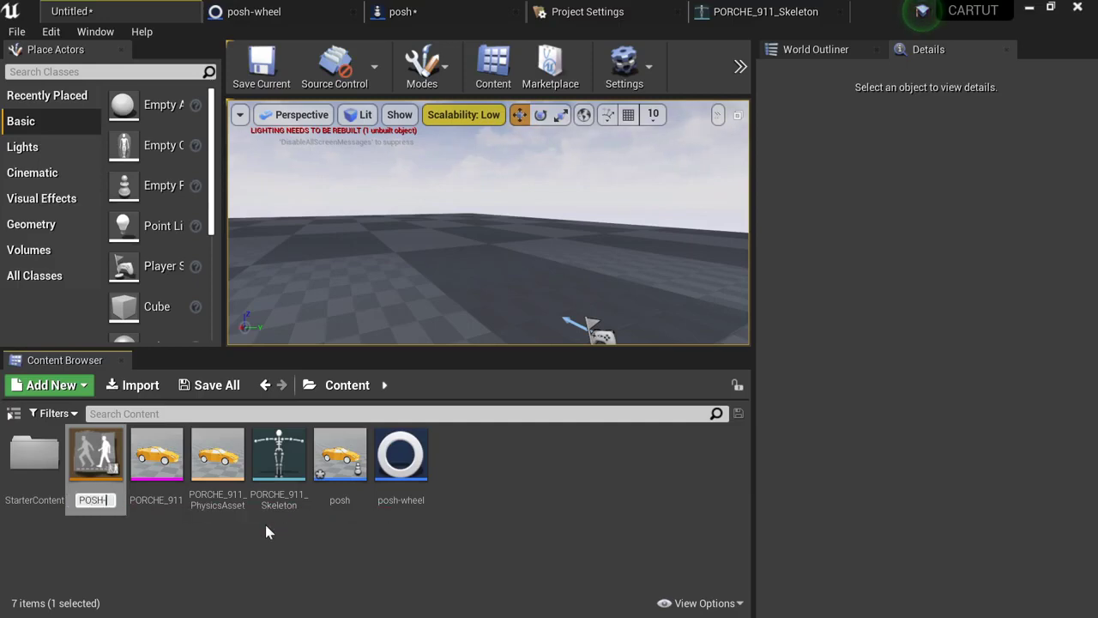
text(-ANIMBP)
key(Return)
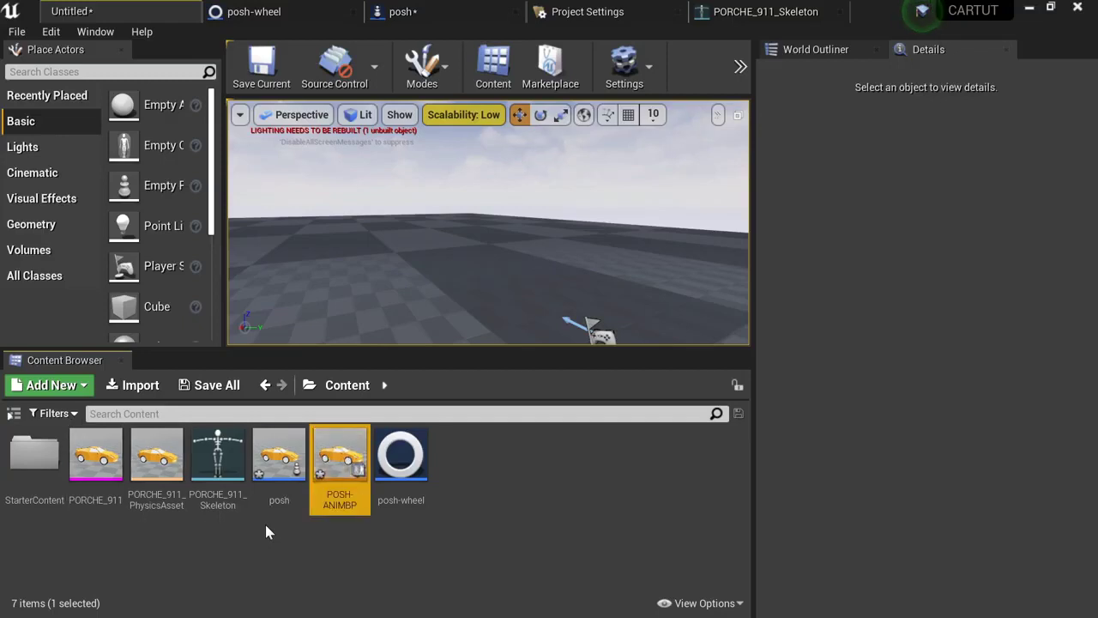
- Open POSH-ANIMBP and place a Mesh Space Ref Pose node in its AnimGraph, well ahead of Output Pose
double_click(339, 459)
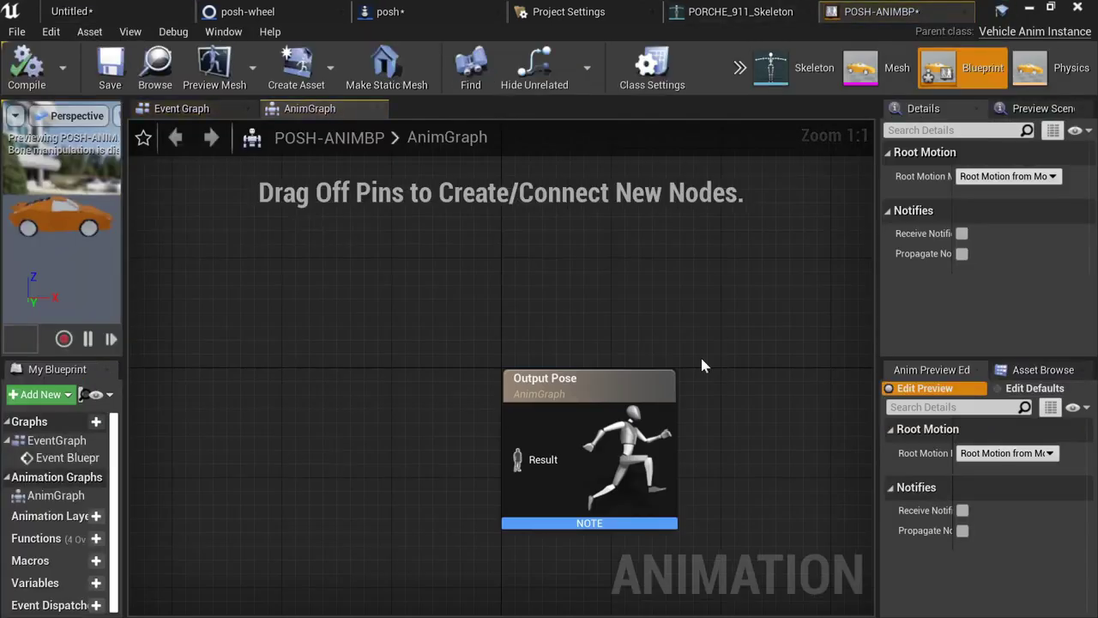
right_drag(701, 365, 627, 255)
right_drag(657, 363, 604, 335)
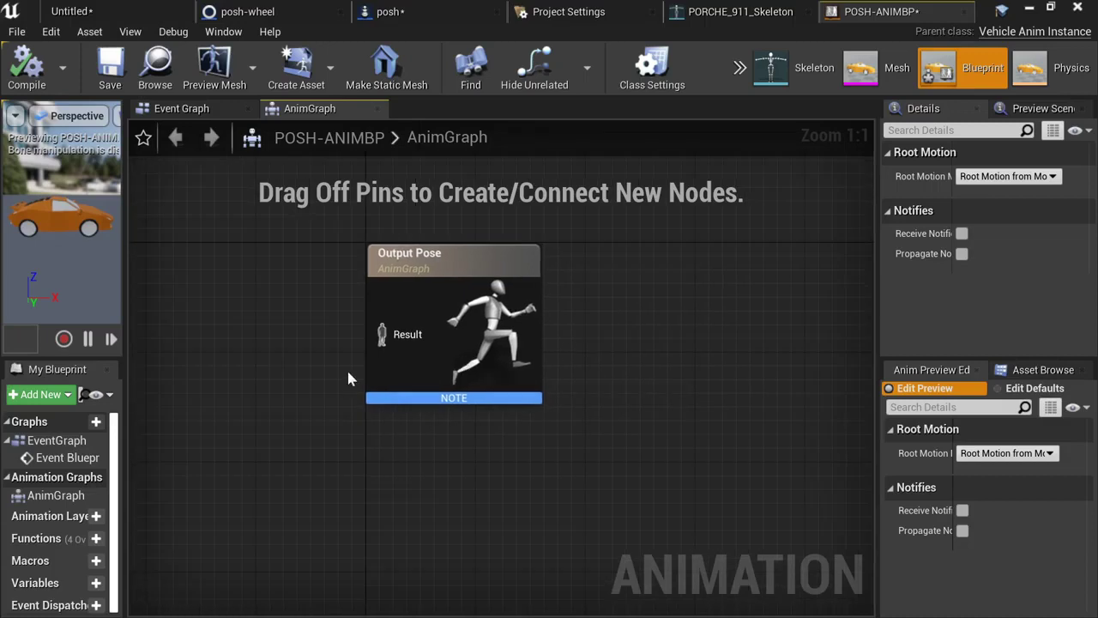
right_drag(324, 322, 461, 404)
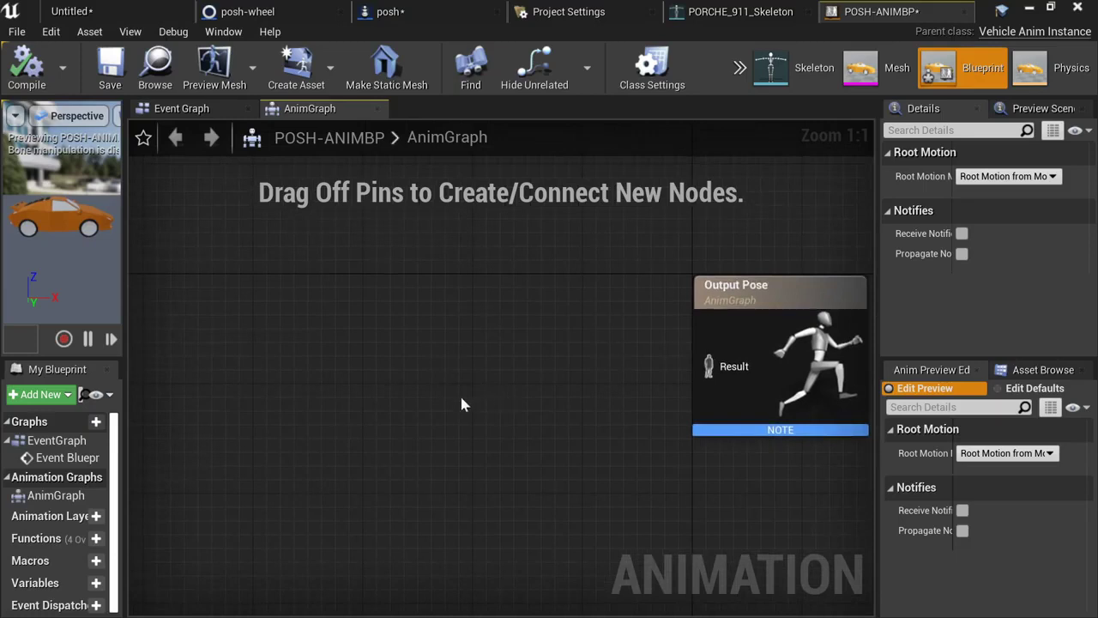
right_click(254, 348)
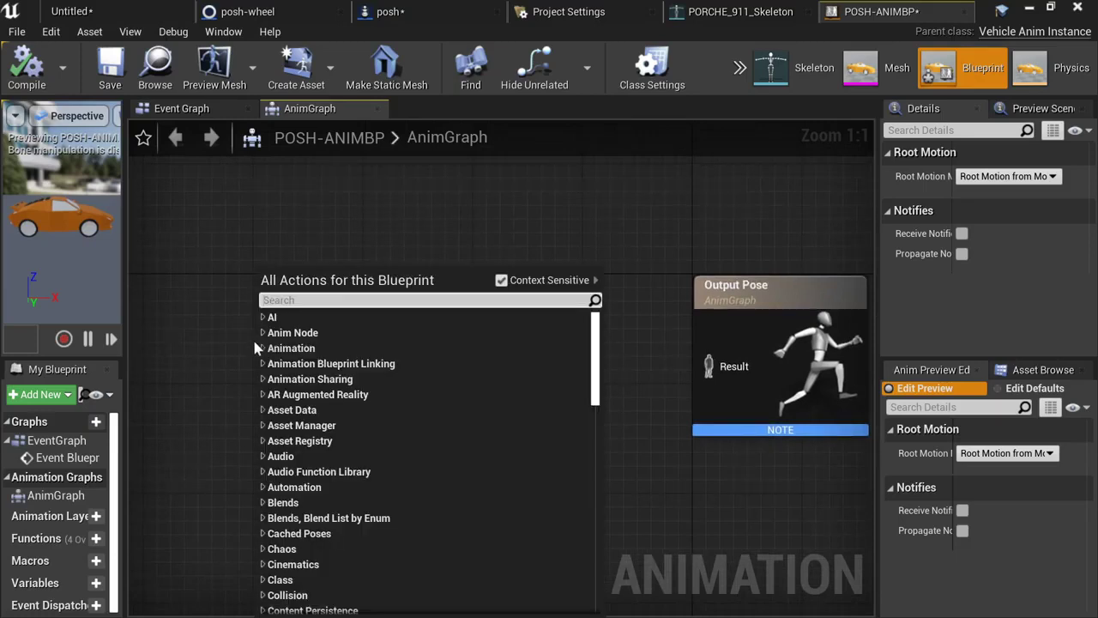
text(MESH)
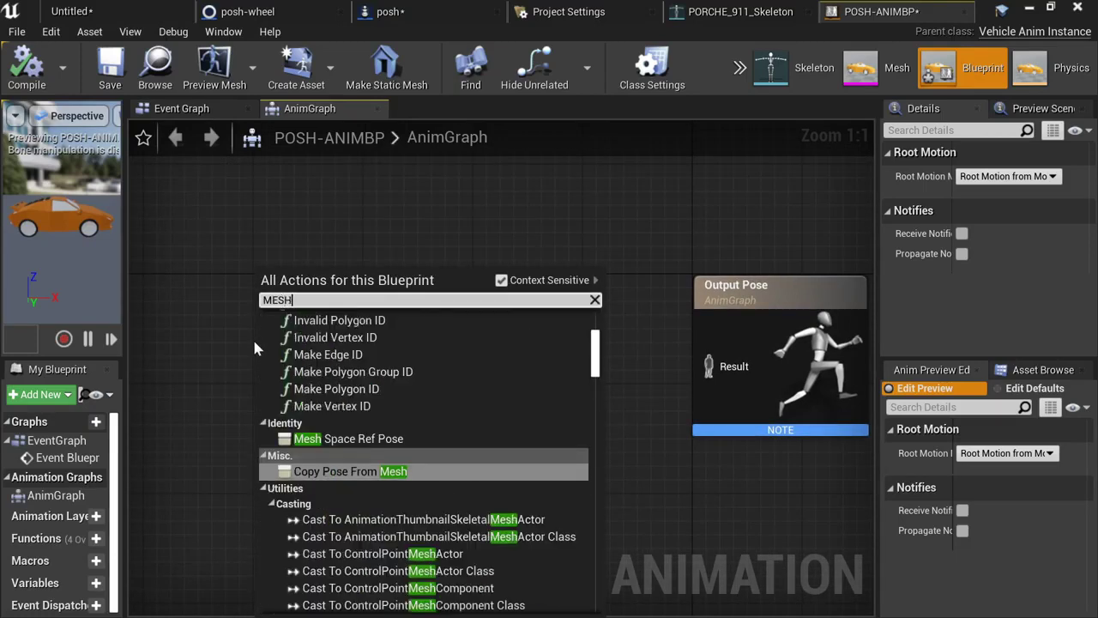
text( SPACE)
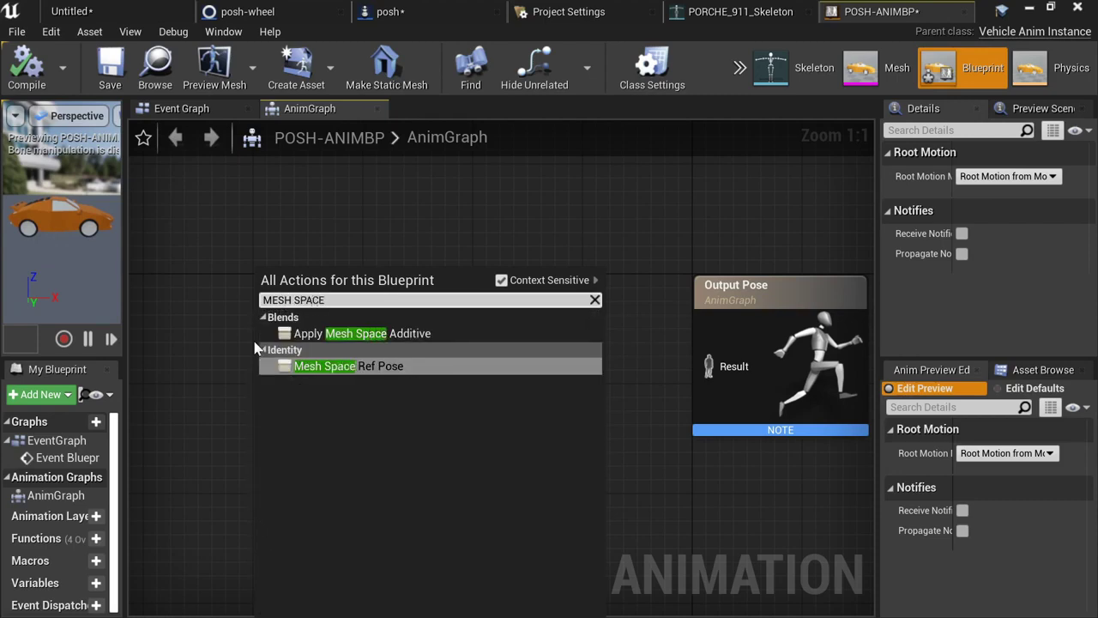
key(Return)
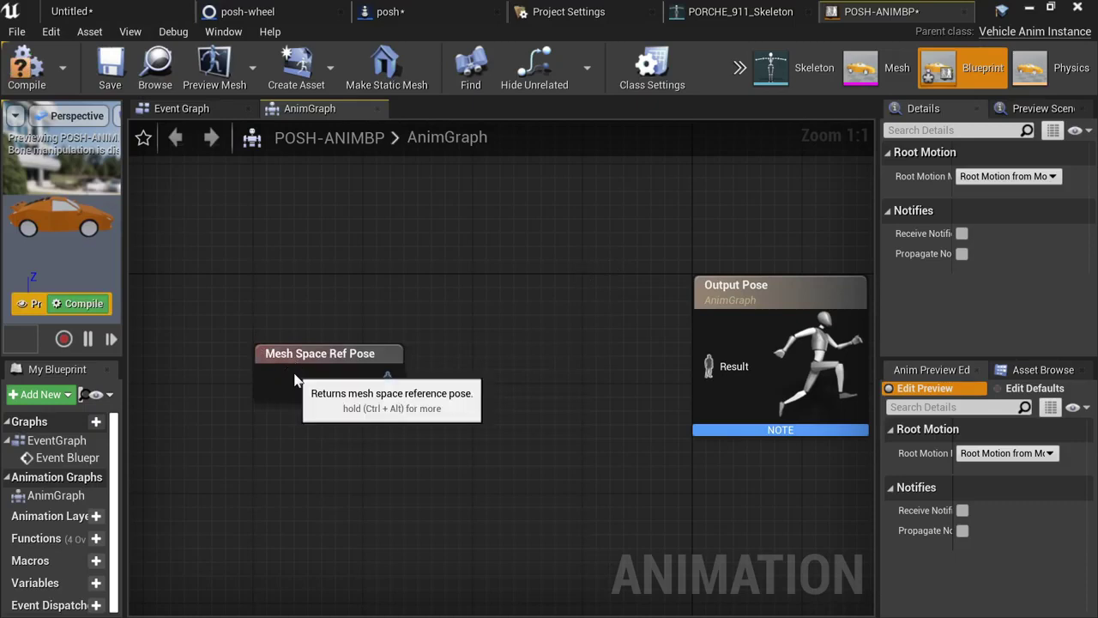
drag(308, 378, 232, 363)
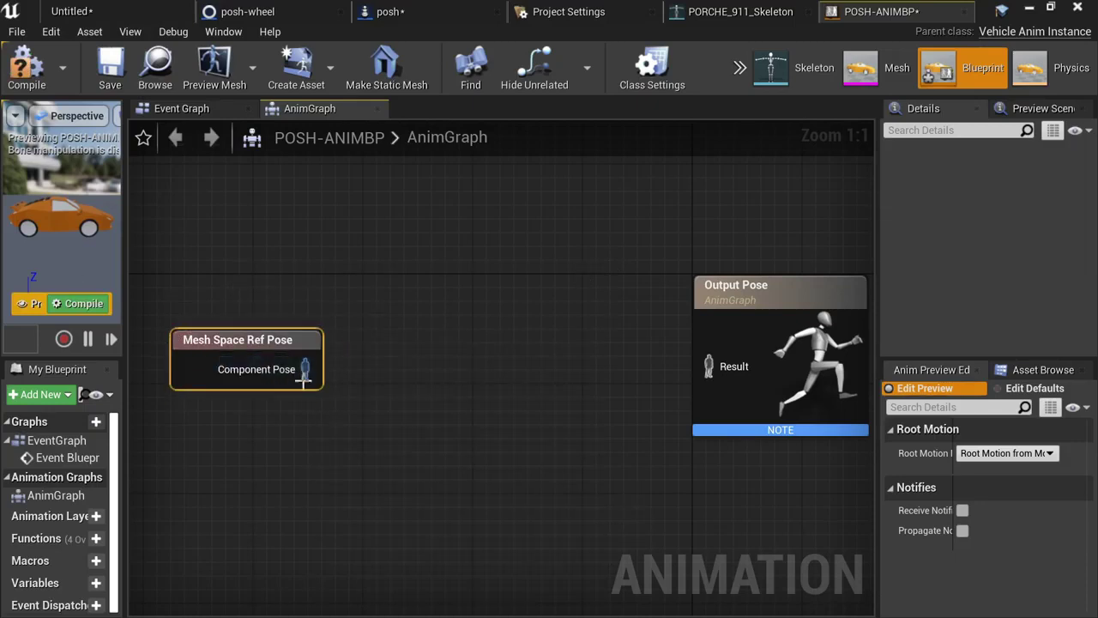
- Add a Wheel Handler node fed by Mesh Space Ref Pose's Component Pose and align it in a straight row
drag(304, 370, 369, 371)
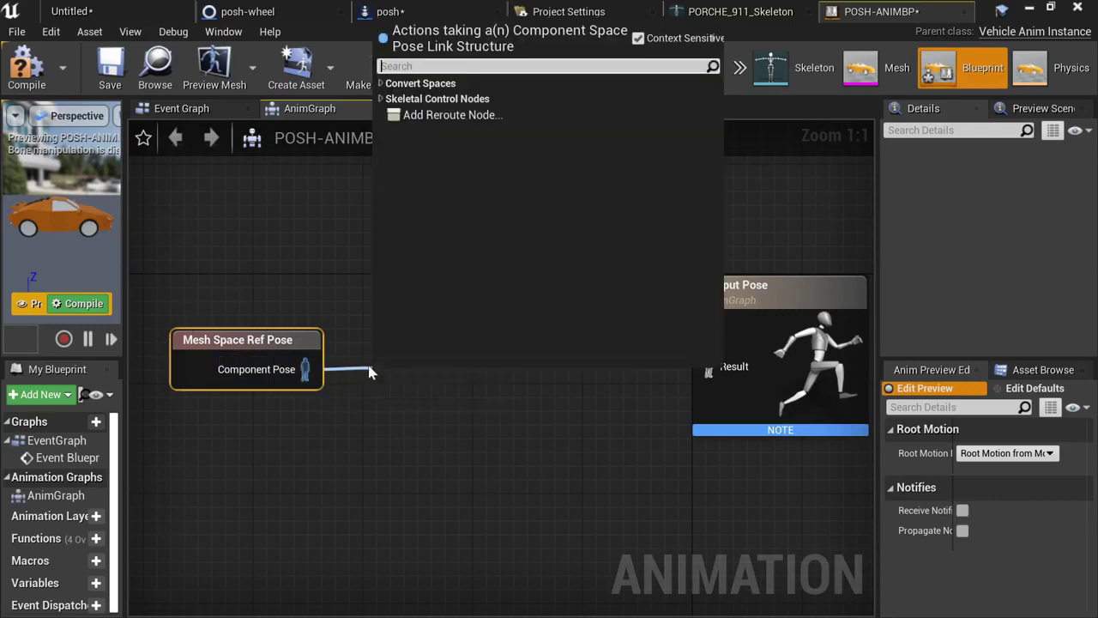
text(WHEE)
key(Return)
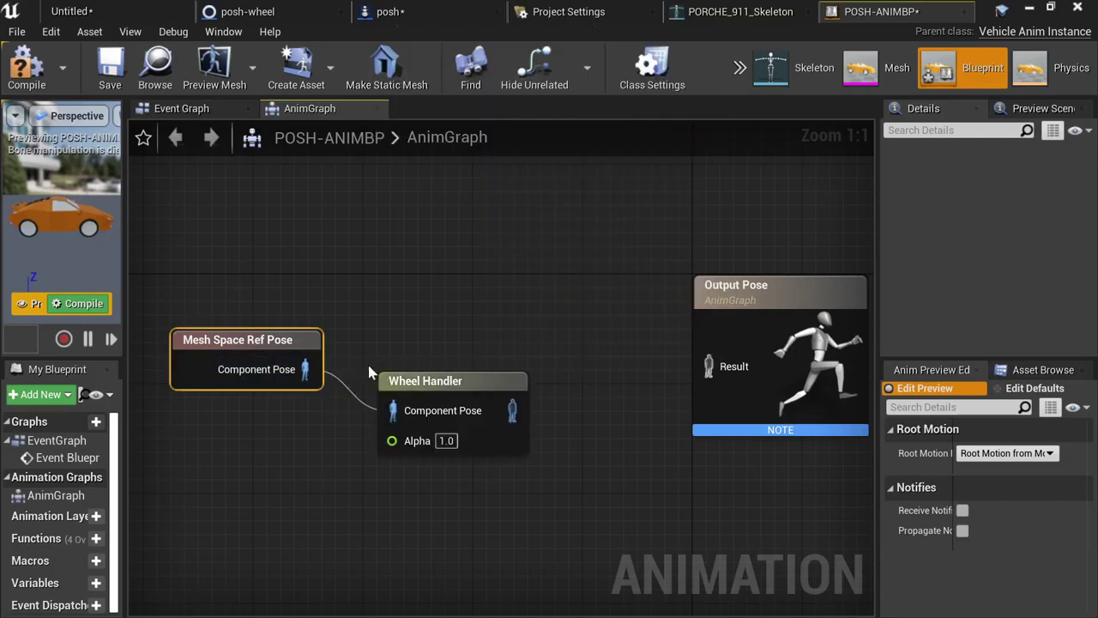
click(419, 377)
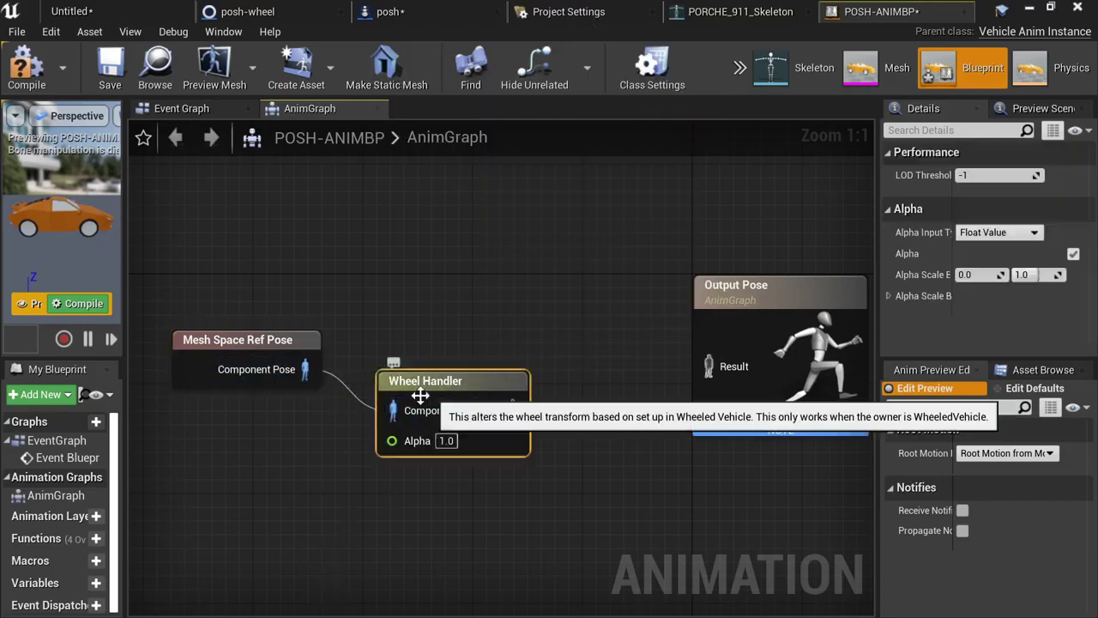
drag(425, 380, 425, 339)
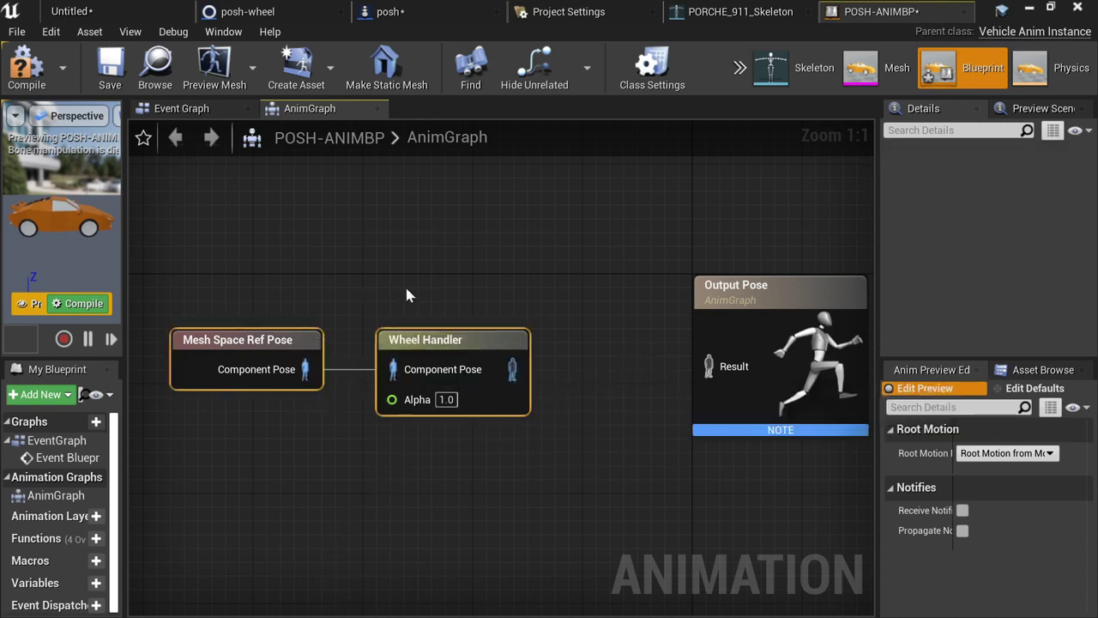
- Connect Wheel Handler to Output Pose's Result through a Component To Local conversion, and space the nodes evenly in one row
click(456, 300)
drag(556, 367, 712, 369)
drag(603, 355, 602, 362)
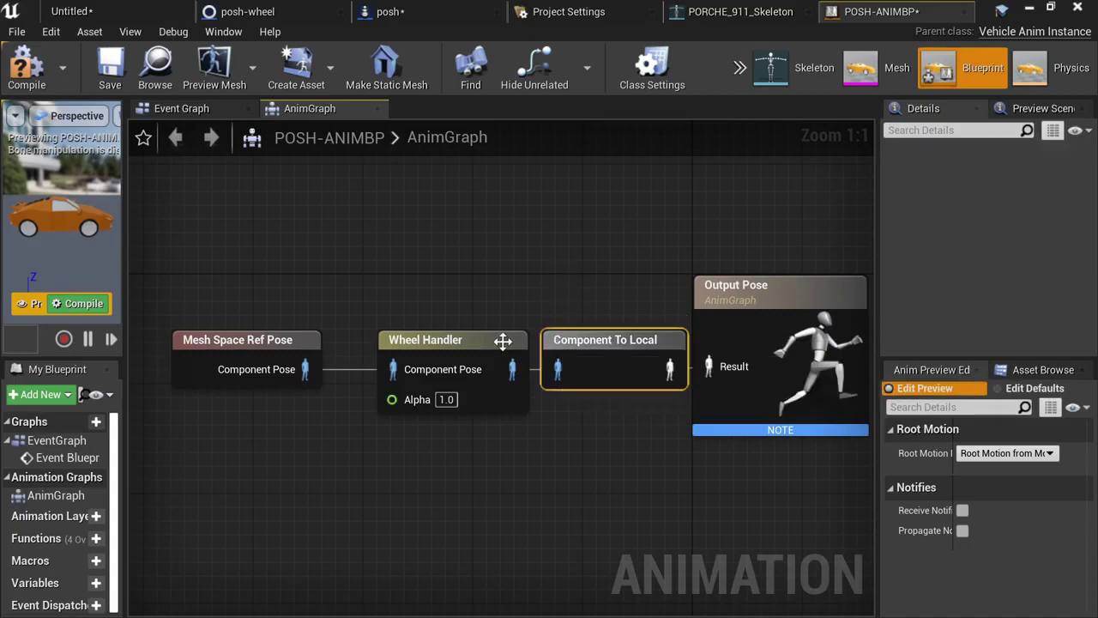
drag(265, 252, 384, 343)
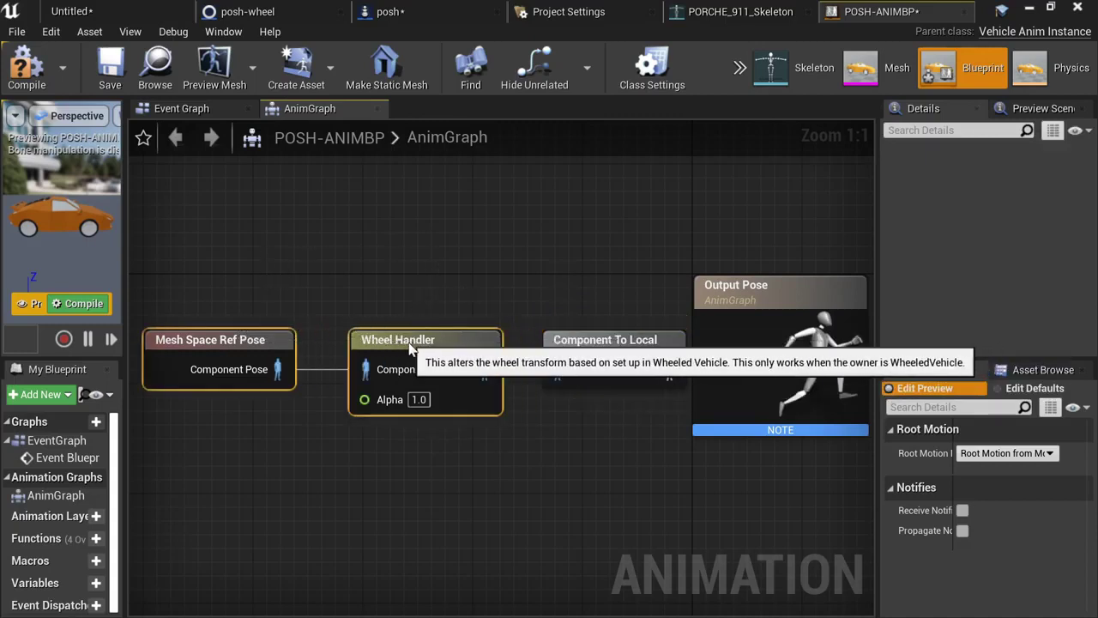
- Save all project assets, storing the new level as Untitled in StarterContent/Maps
click(459, 292)
key(ctrl+shift+s)
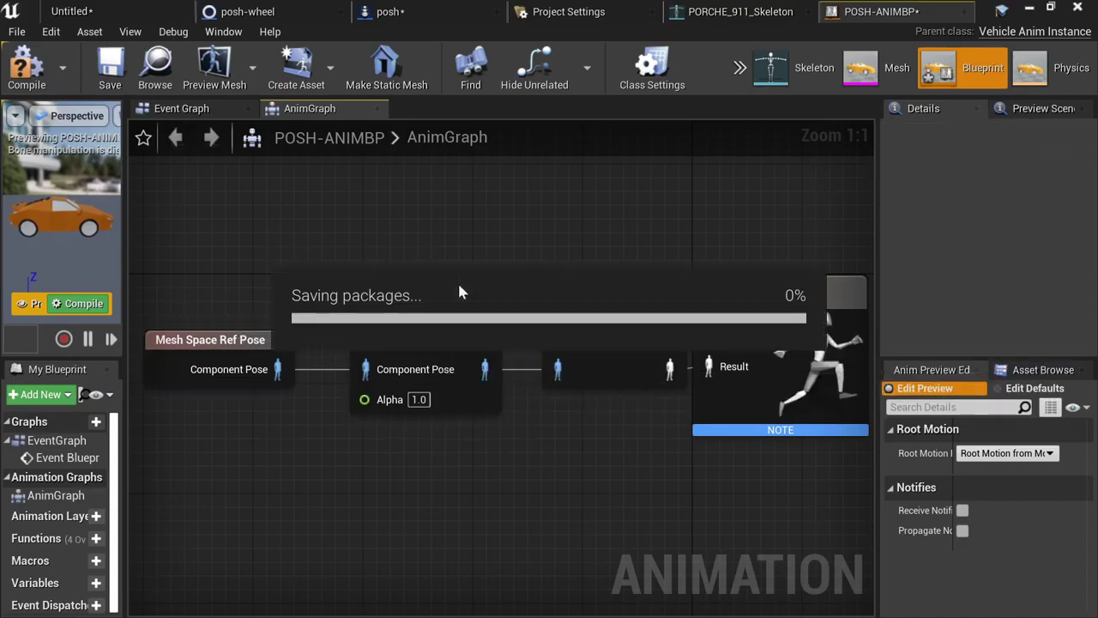
click(965, 584)
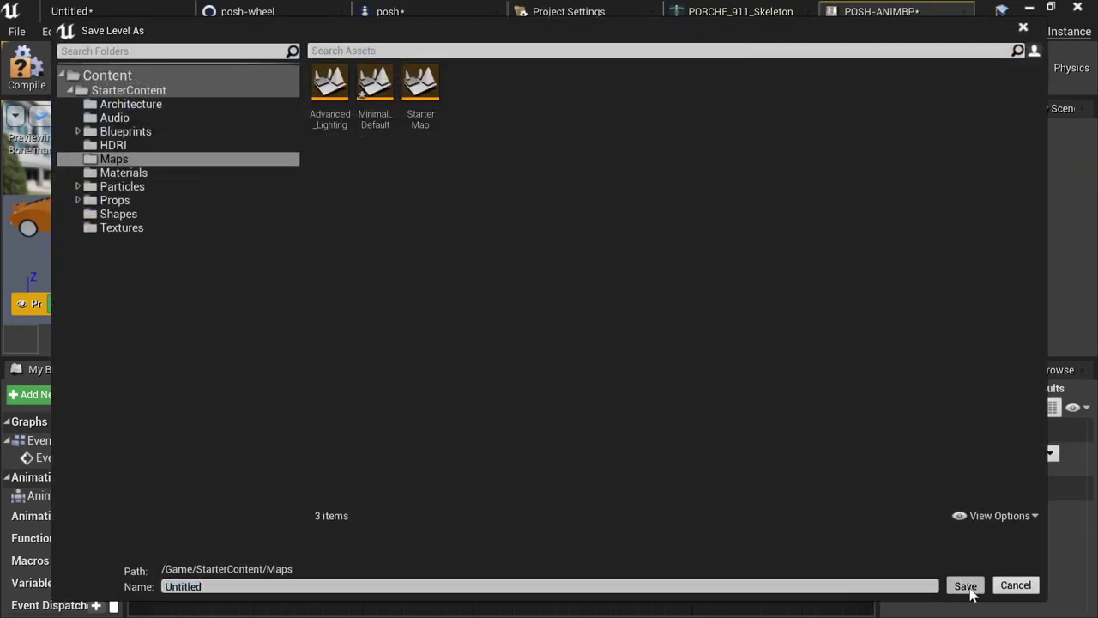
- In the posh Blueprint, attach the Camera component directly to Mesh instead of the SpringArm
click(429, 11)
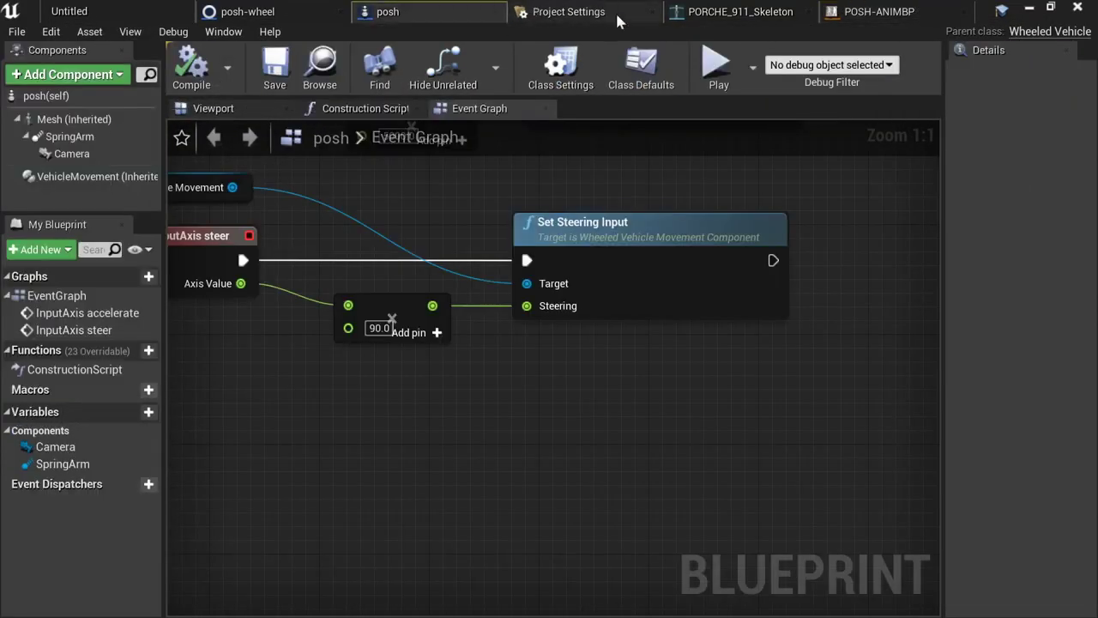
click(129, 175)
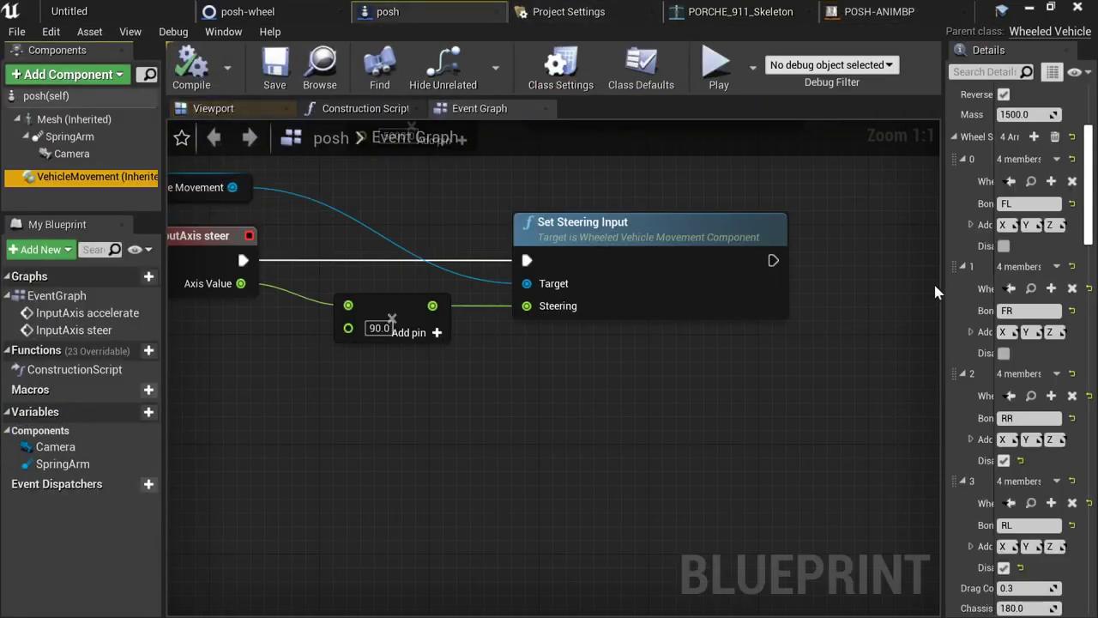
drag(84, 156, 97, 120)
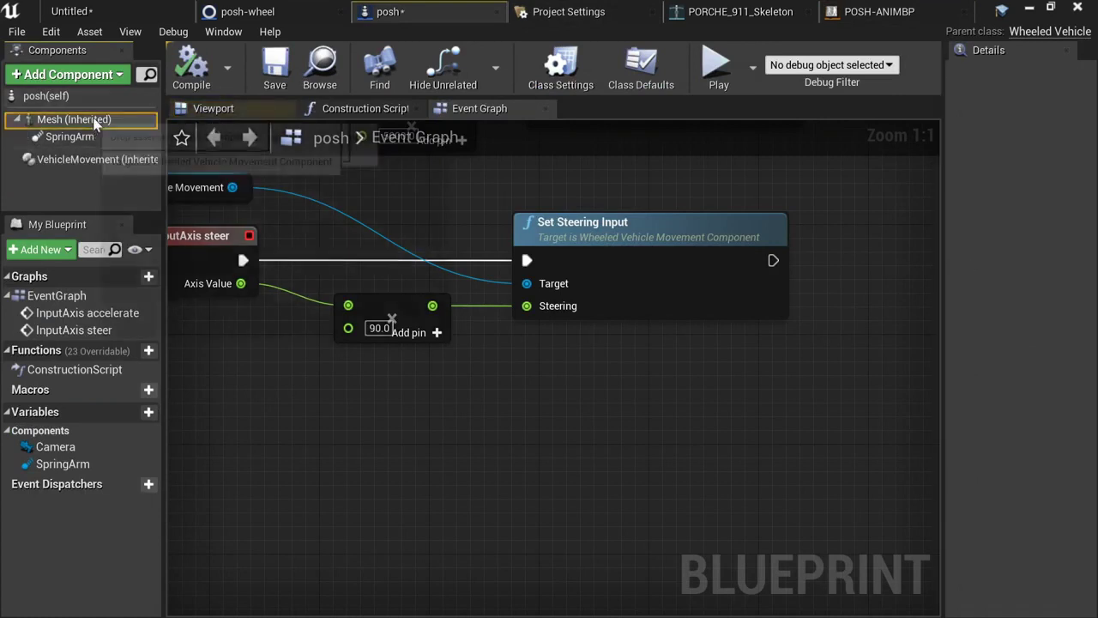
- Set the Anim Class of posh's Mesh component to POSH-ANIMBP, then compile and save the Blueprint
click(97, 120)
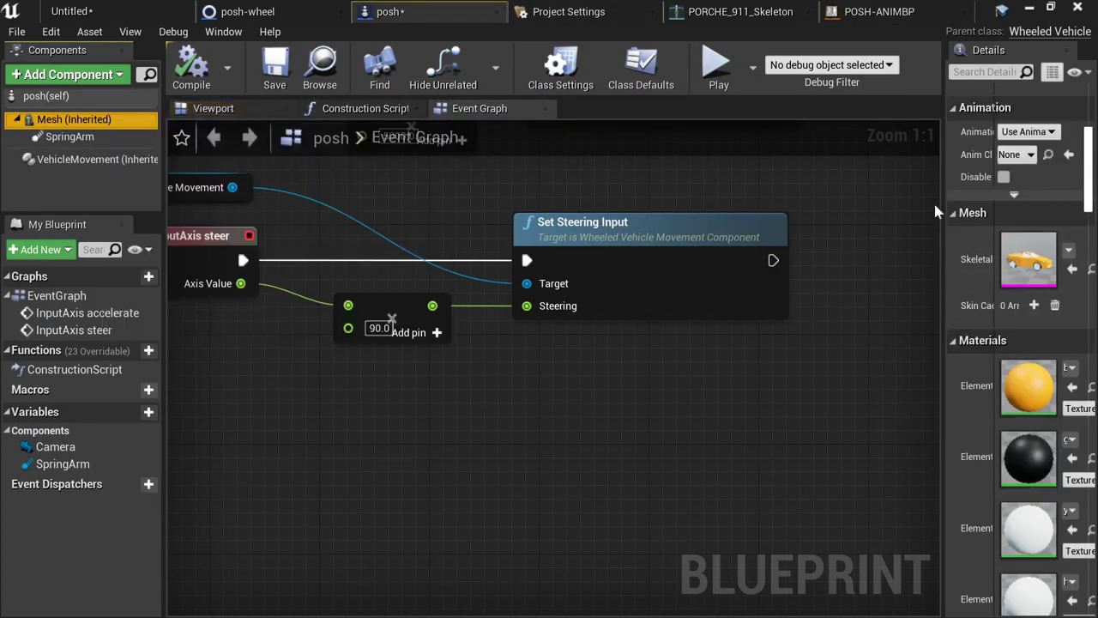
drag(942, 196, 734, 198)
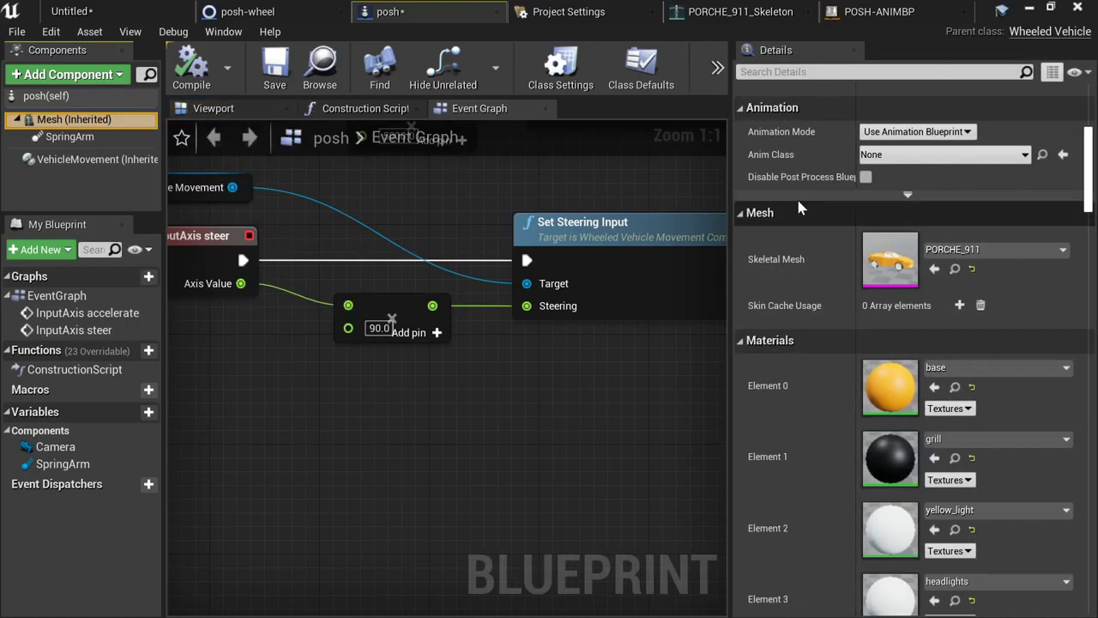
click(881, 156)
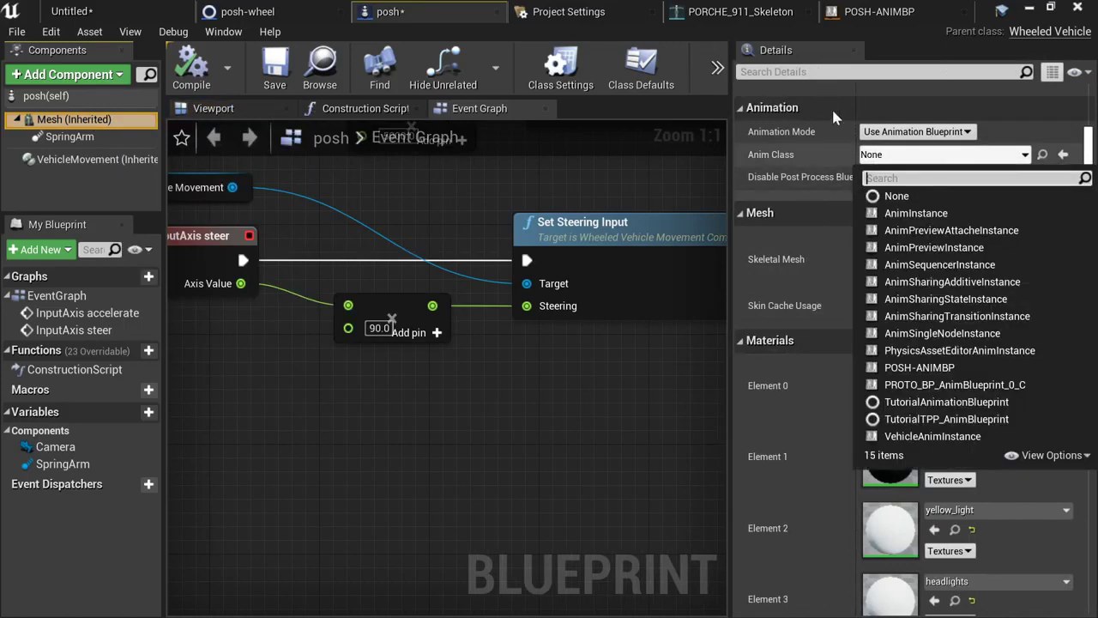
click(939, 367)
click(191, 74)
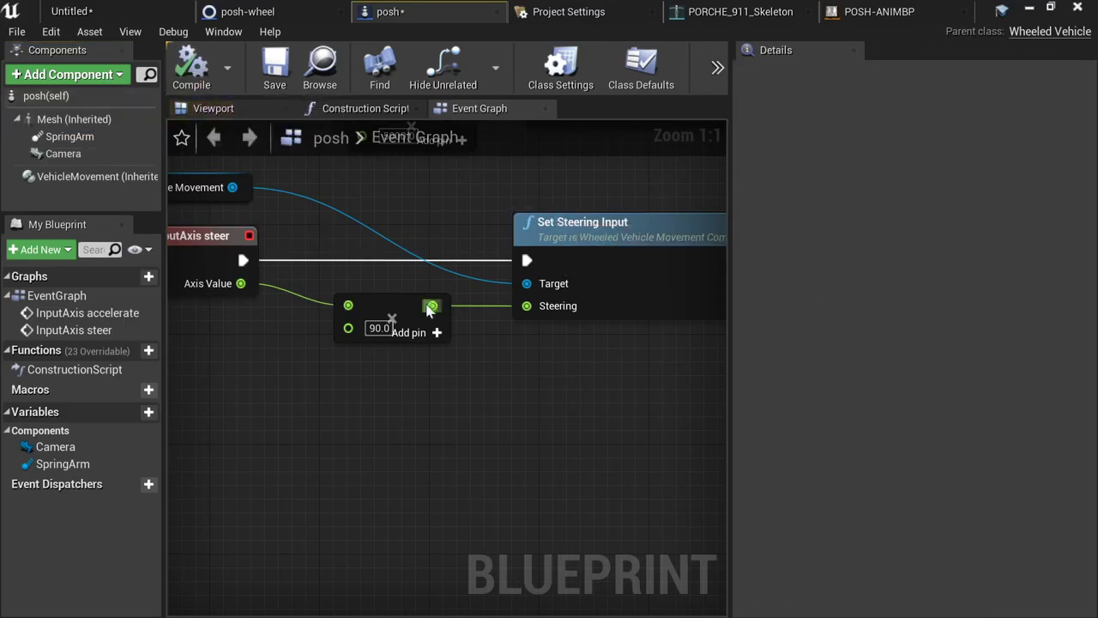
key(ctrl+s)
- Play-test the car with the Animation Blueprint assigned, then end the session
right_drag(463, 248, 453, 289)
key(alt+p)
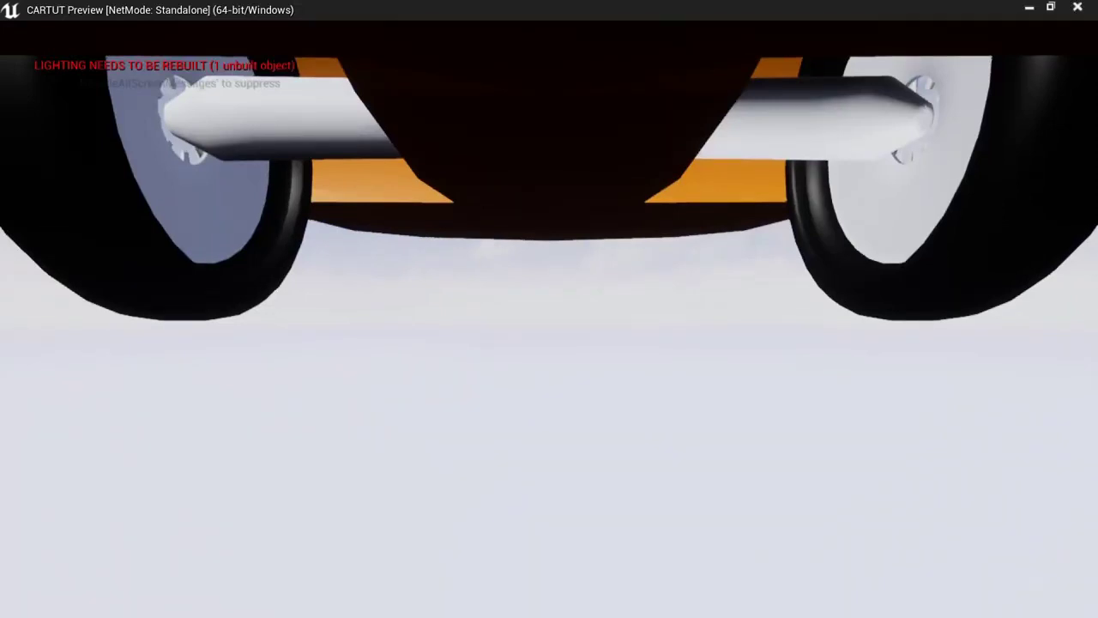
key(Escape)
- Play-test the car full-screen from the Untitled level, then end the session
click(73, 8)
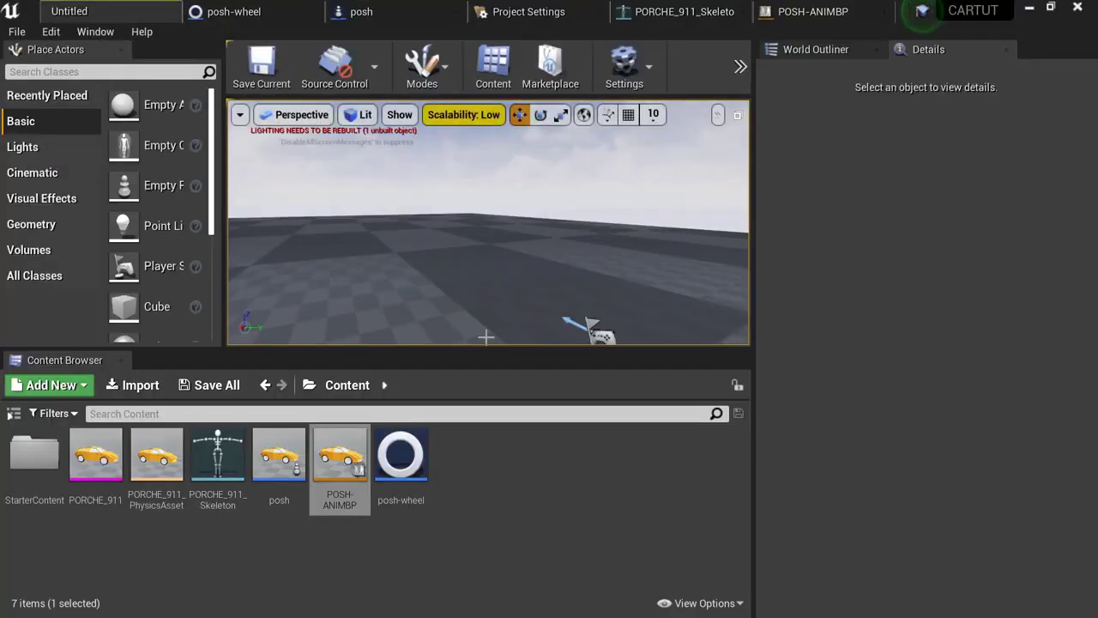
right_drag(556, 230, 512, 200)
click(513, 200)
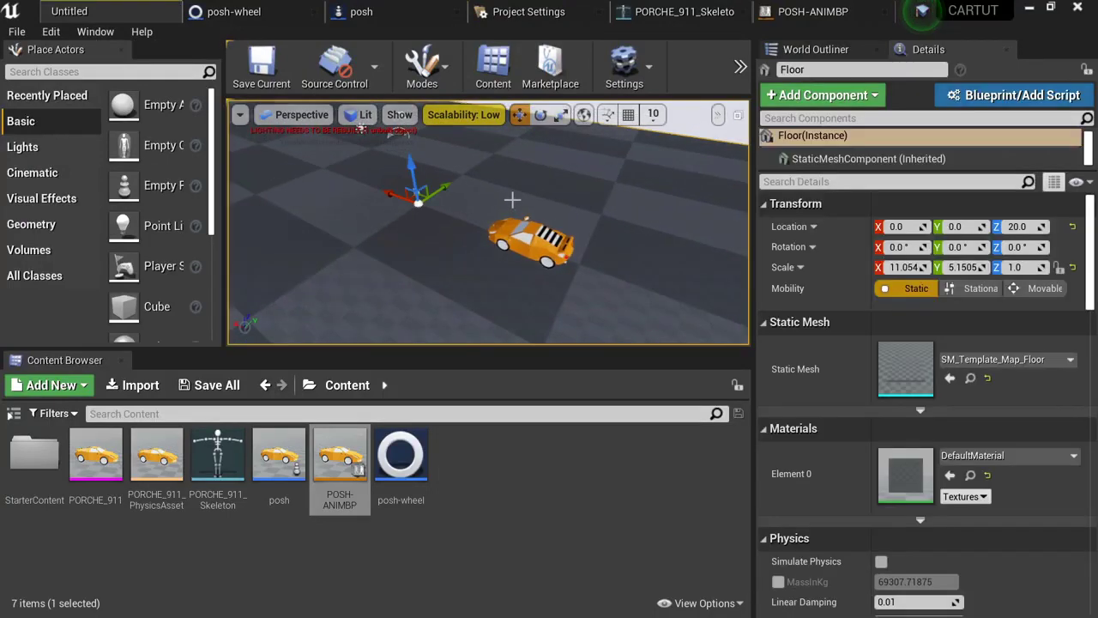
key(F11)
key(alt+p)
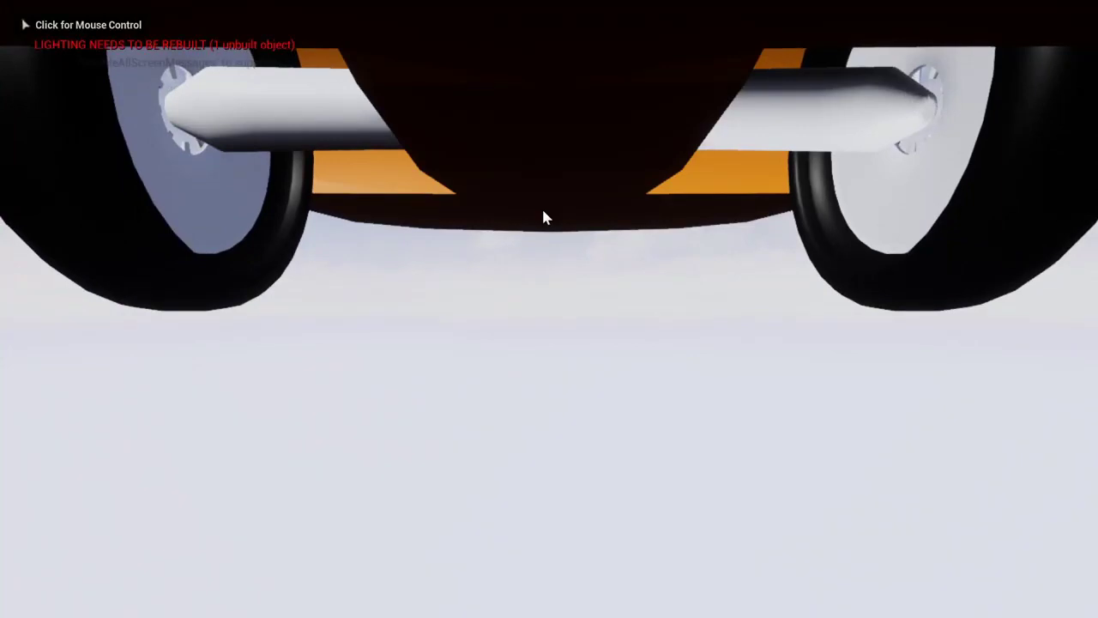
key(Escape)
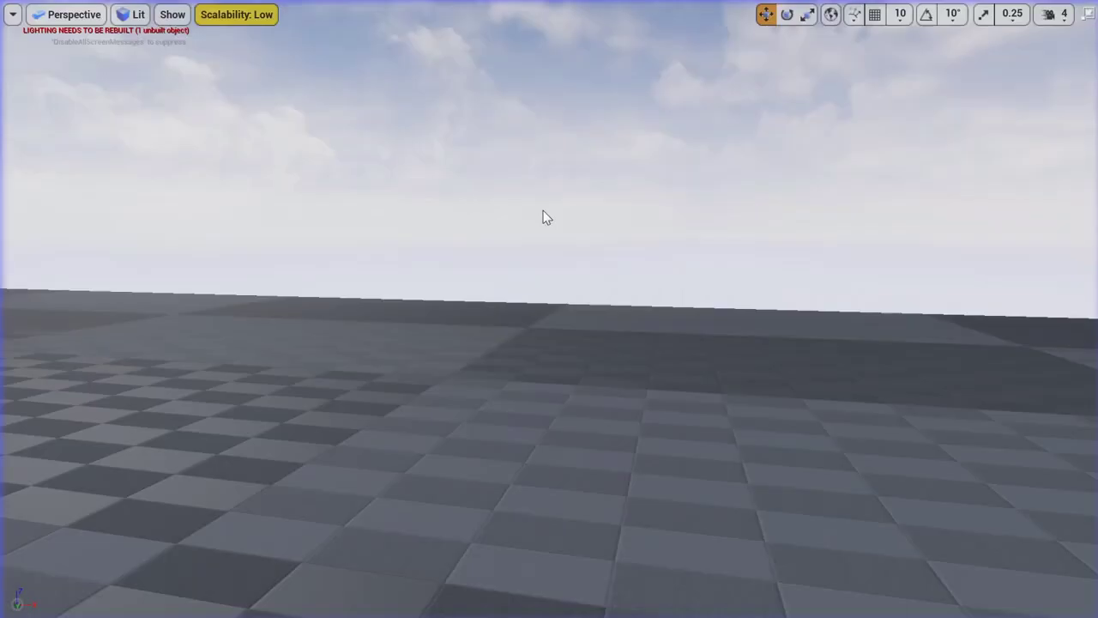
- Move the posh car in the level to about X -515.6, Y -30.05, Z 323.45
right_drag(570, 60, 561, 91)
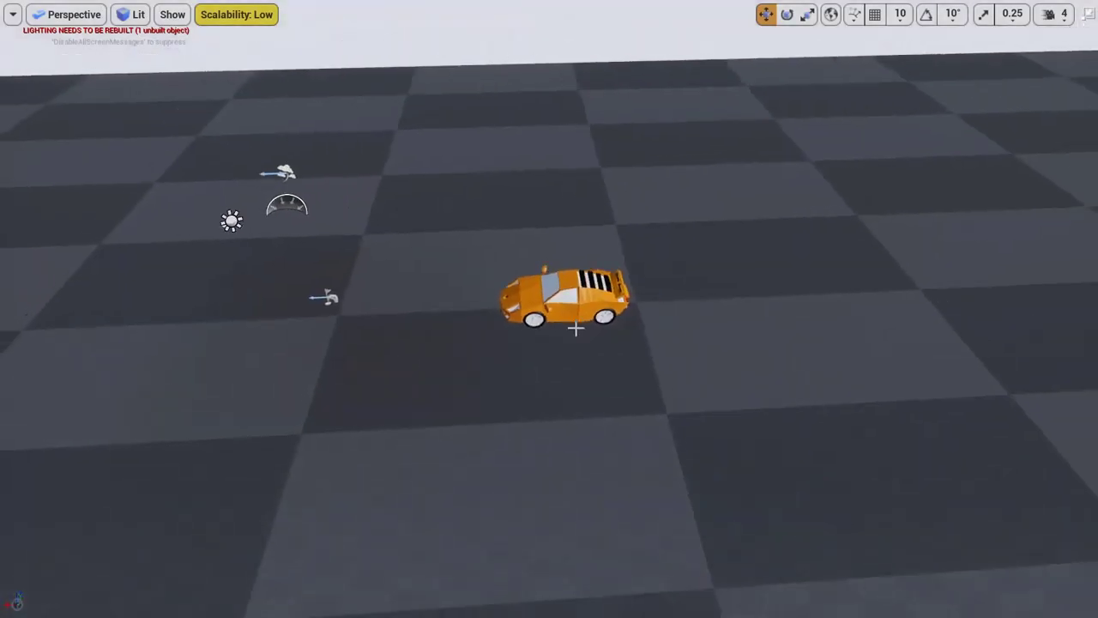
click(569, 300)
right_drag(514, 221, 517, 236)
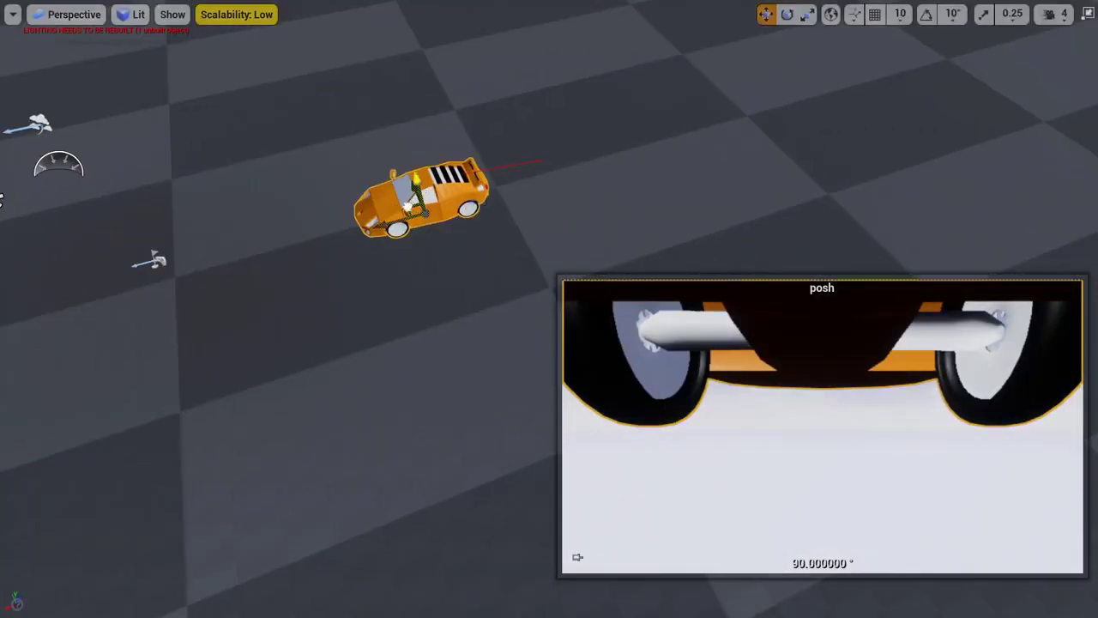
drag(407, 206, 285, 161)
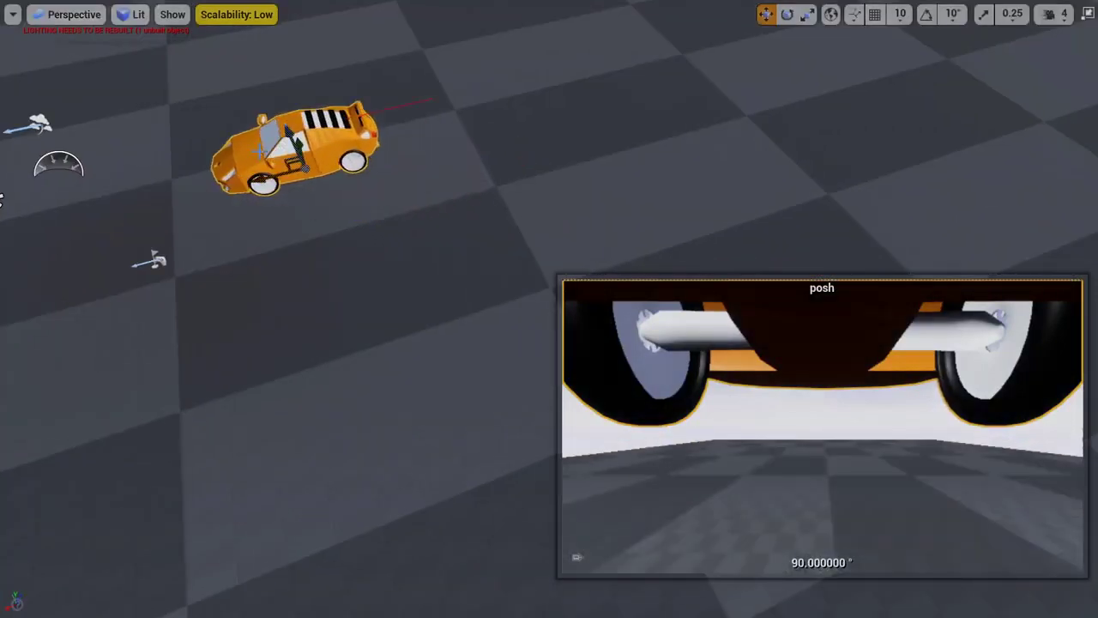
key(F11)
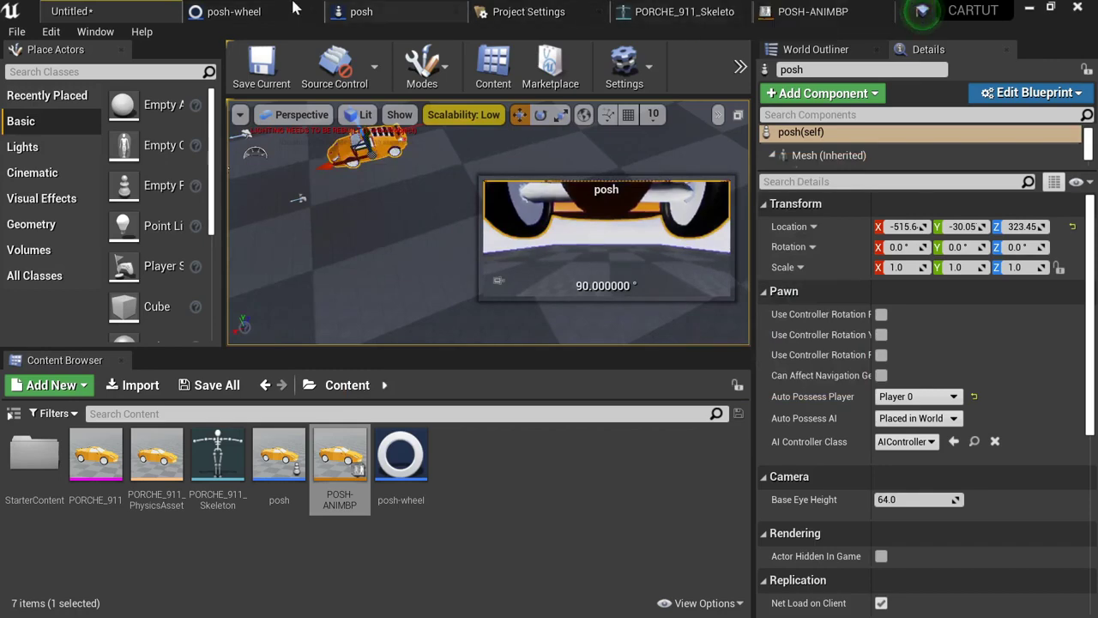
- In the posh Blueprint, attach the Camera component to the SpringArm
click(293, 10)
click(367, 10)
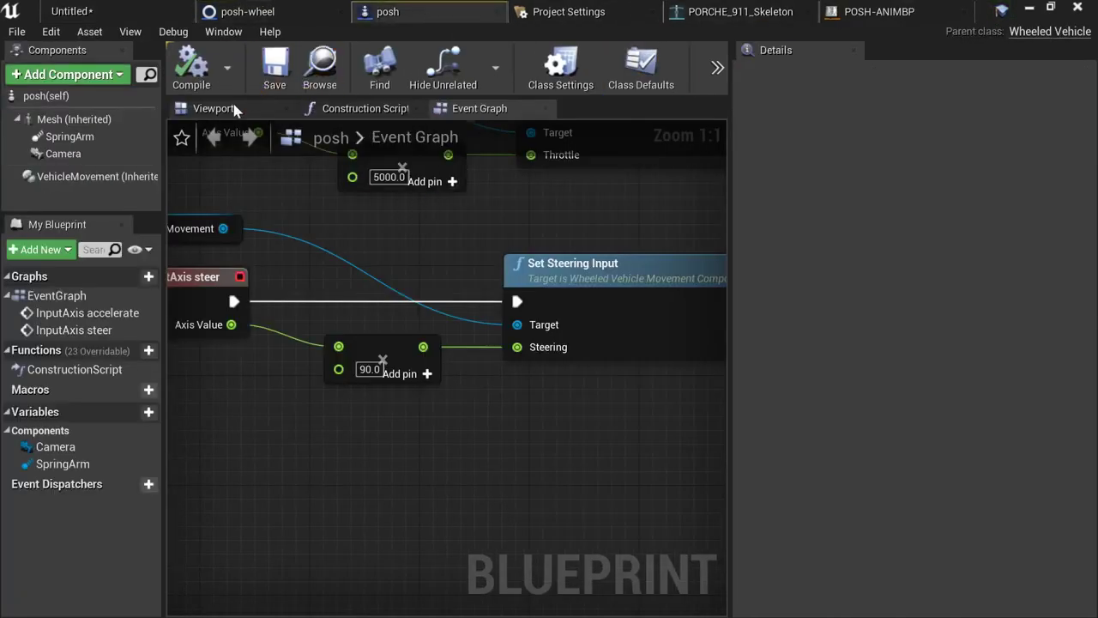
click(212, 109)
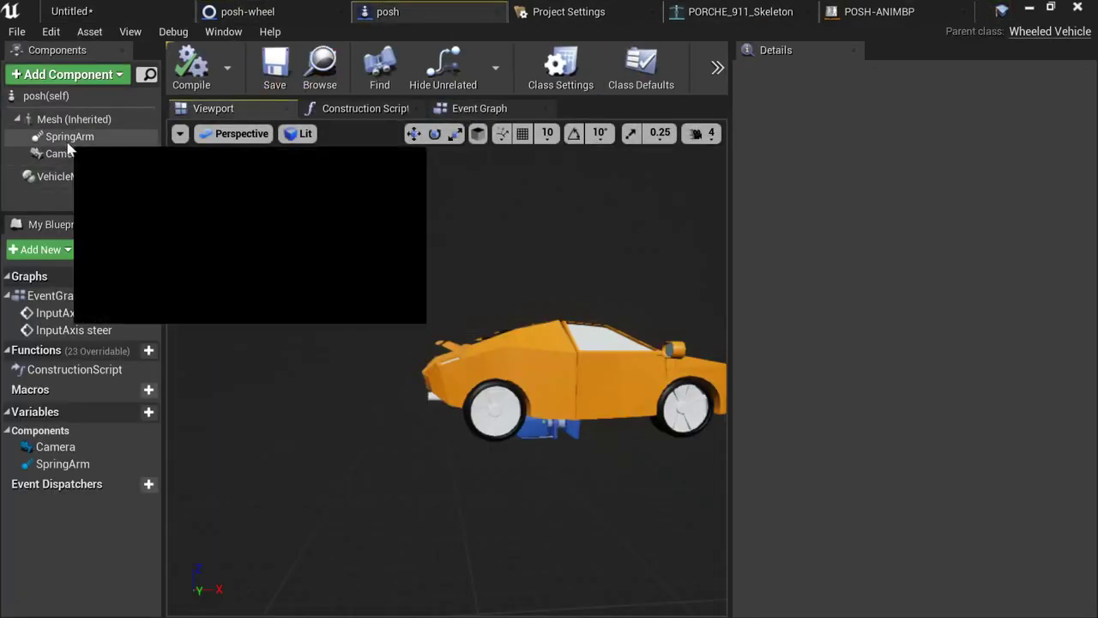
click(67, 153)
scroll(935, 294, up, 5)
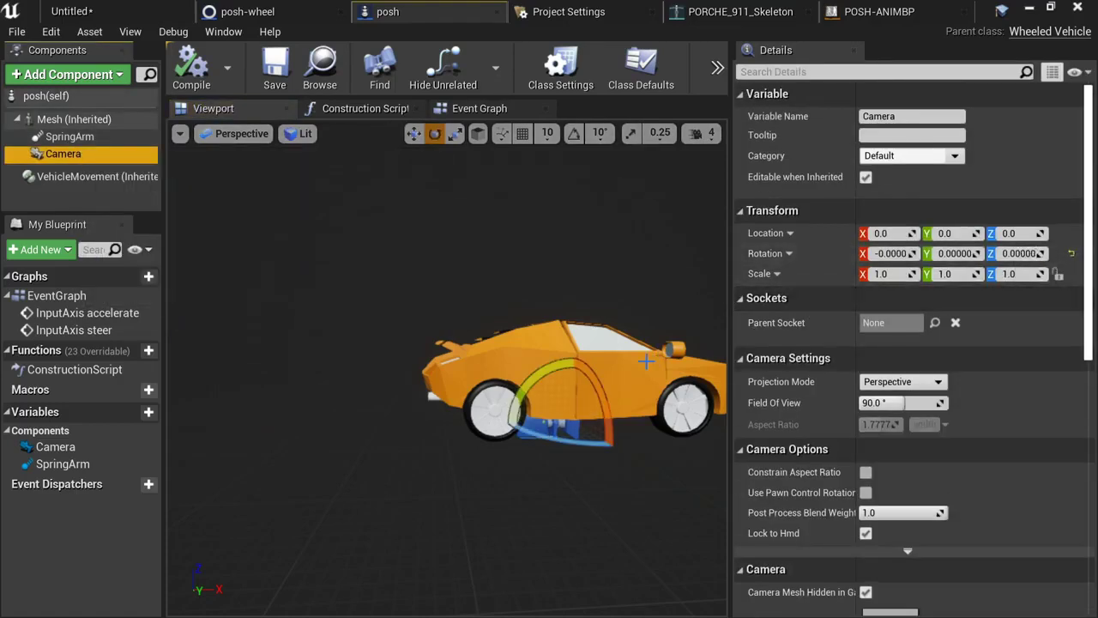
drag(74, 154, 68, 139)
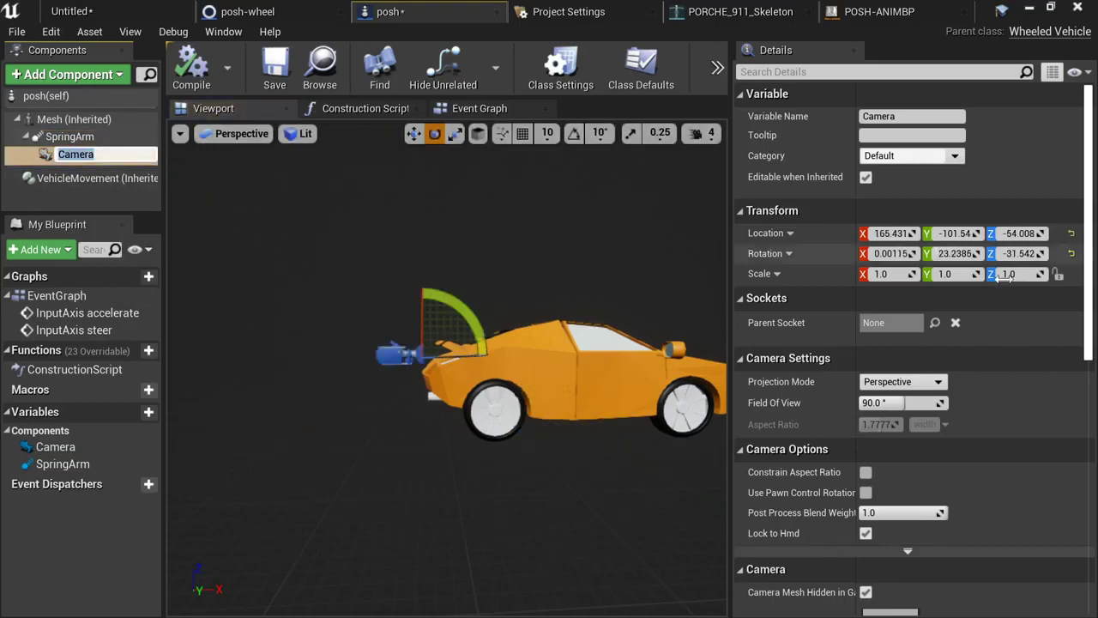
- Reset the Camera's location and rotation to 0 on all axes and save the changes
click(1071, 234)
click(1073, 234)
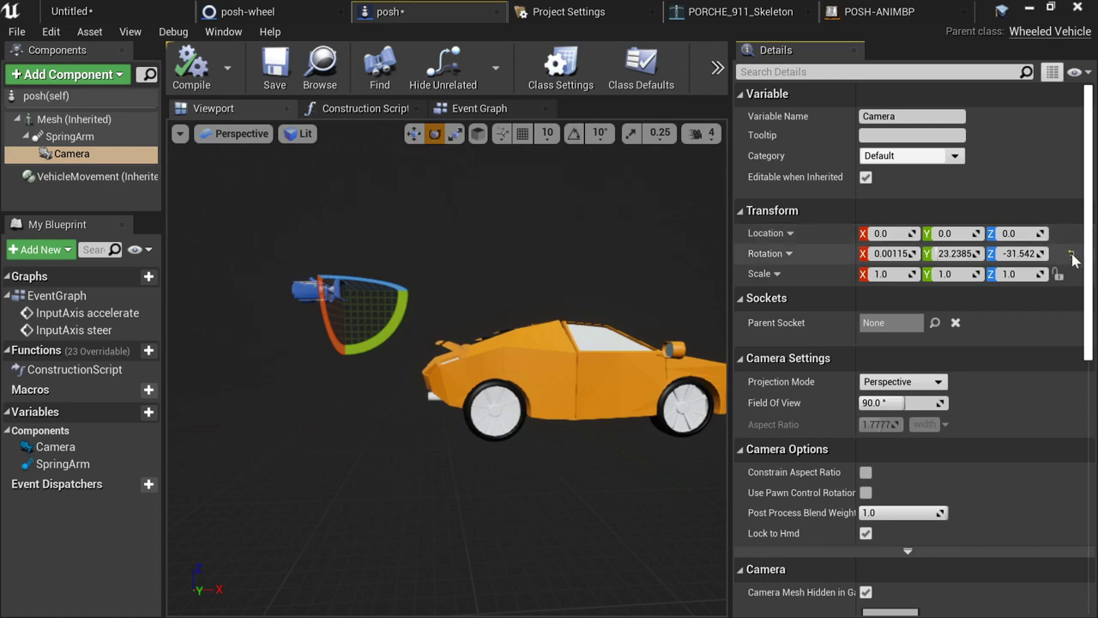
click(1071, 254)
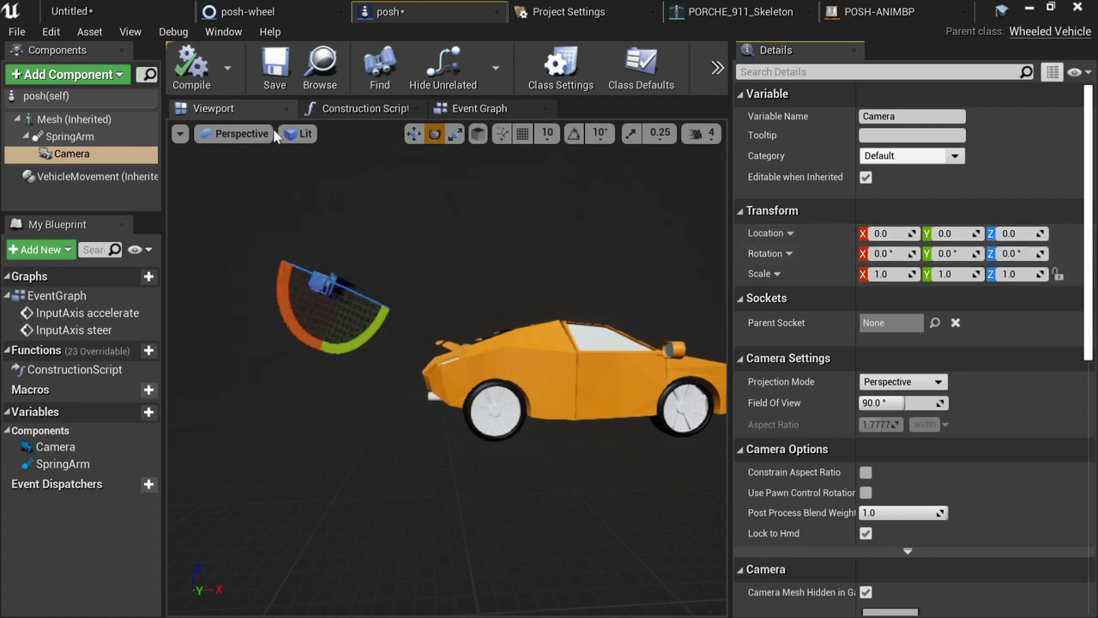
key(ctrl+s)
- Test-drive the car with the camera on the SpringArm, accelerating and steering, then end the session
key(alt+p)
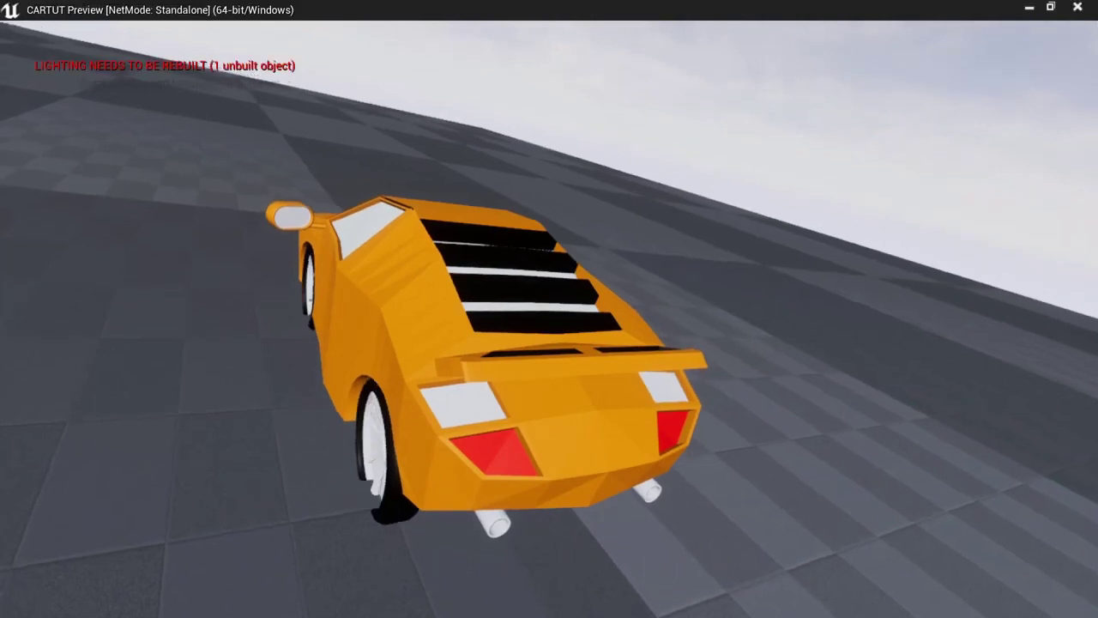
key(w)
key(a)
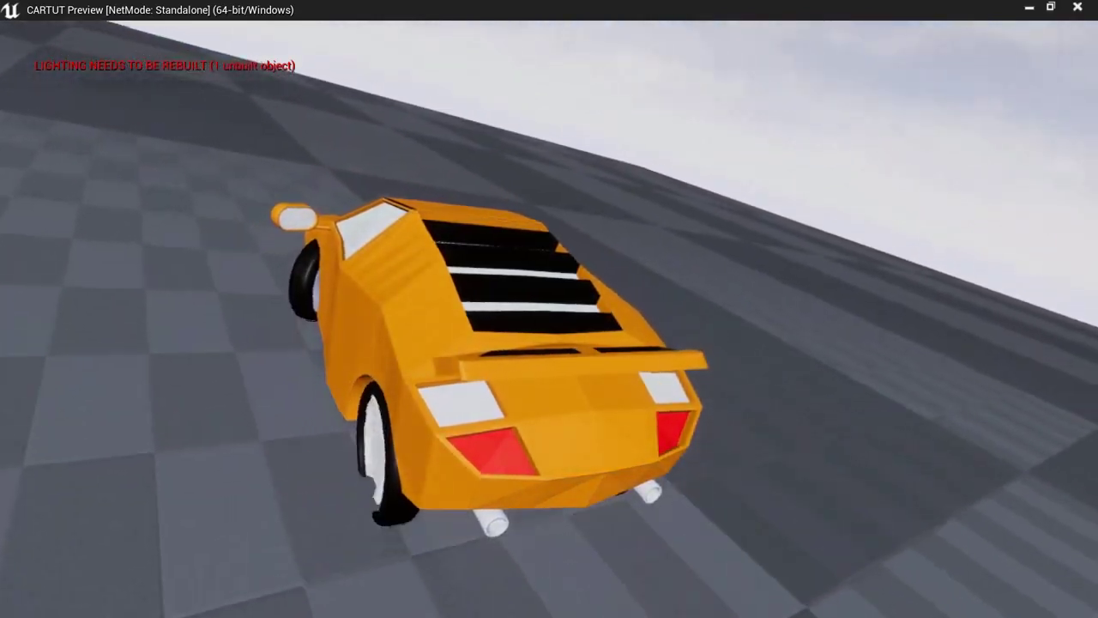
key(Escape)
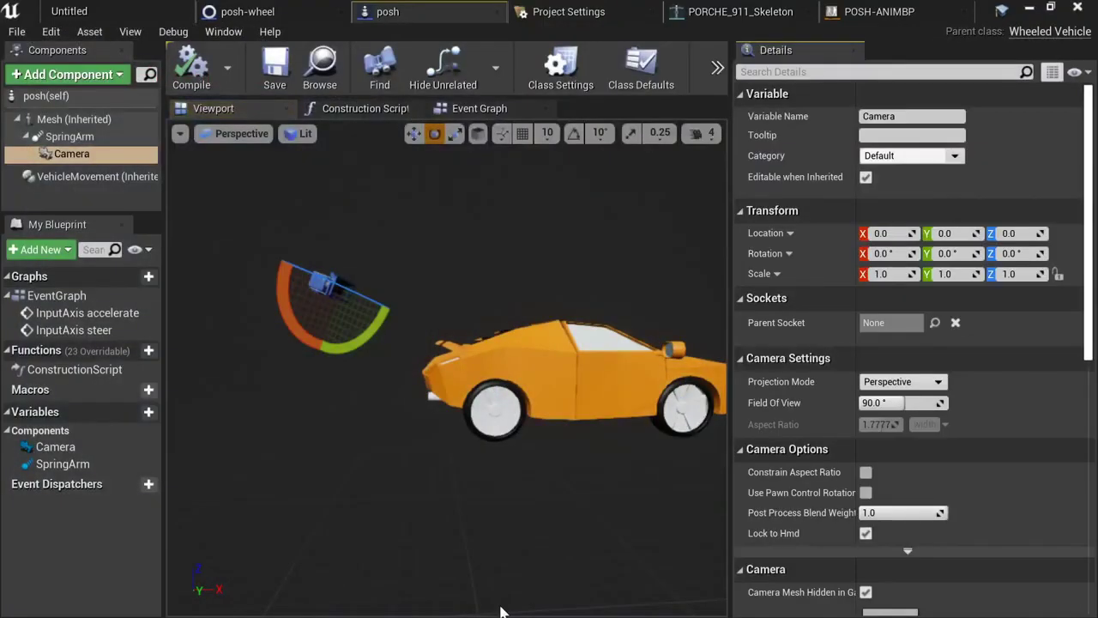
- Set the Shape Radius of the posh-wheel Blueprint to 65
click(83, 9)
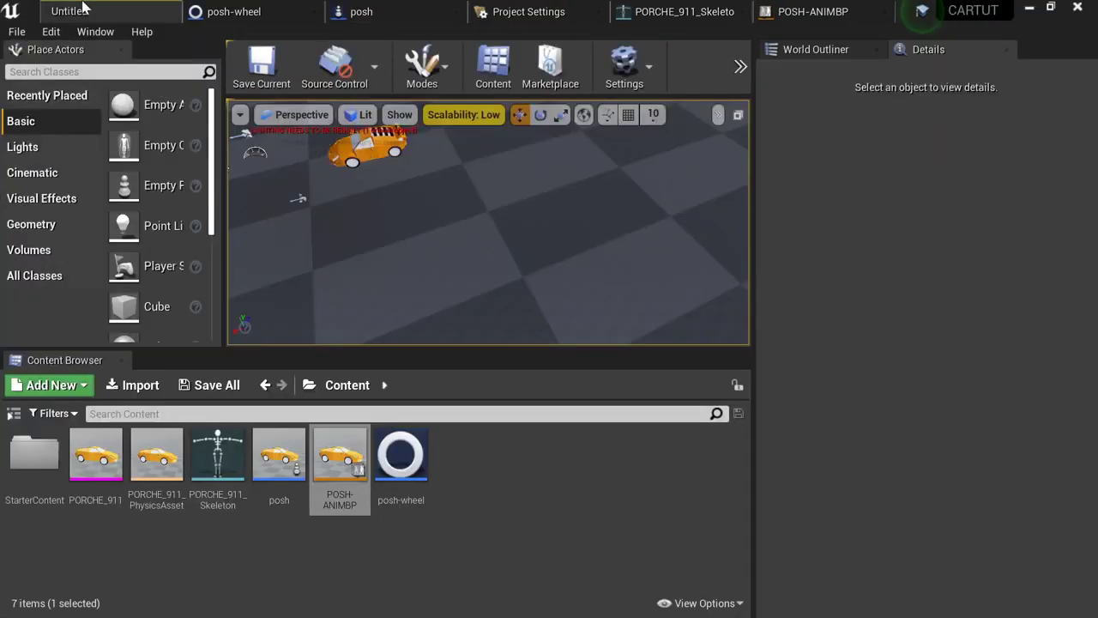
click(230, 9)
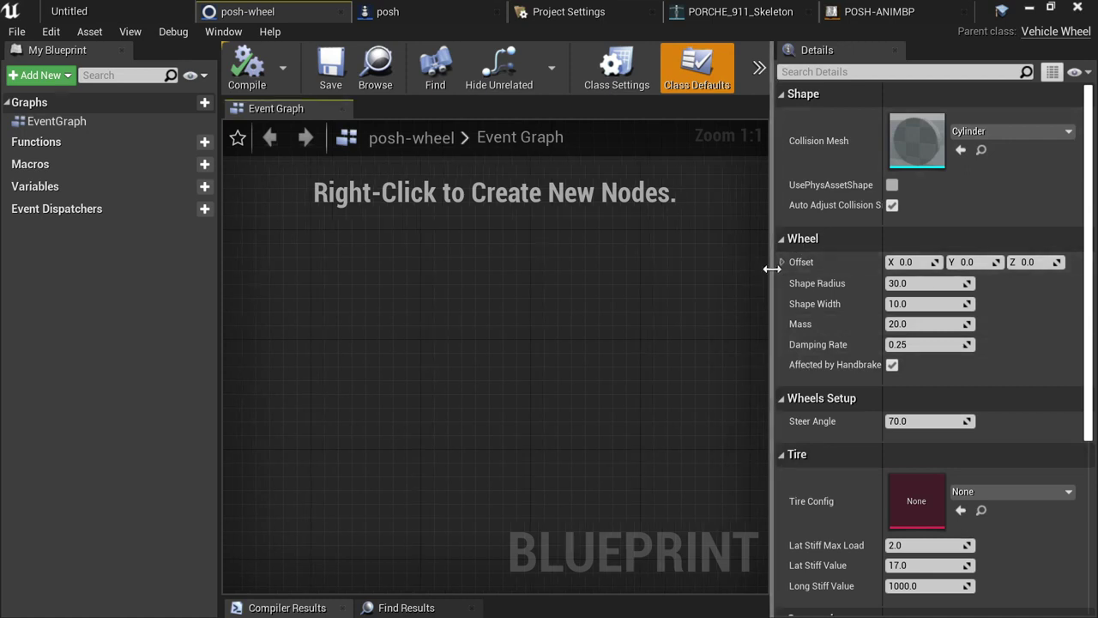
drag(774, 268, 660, 289)
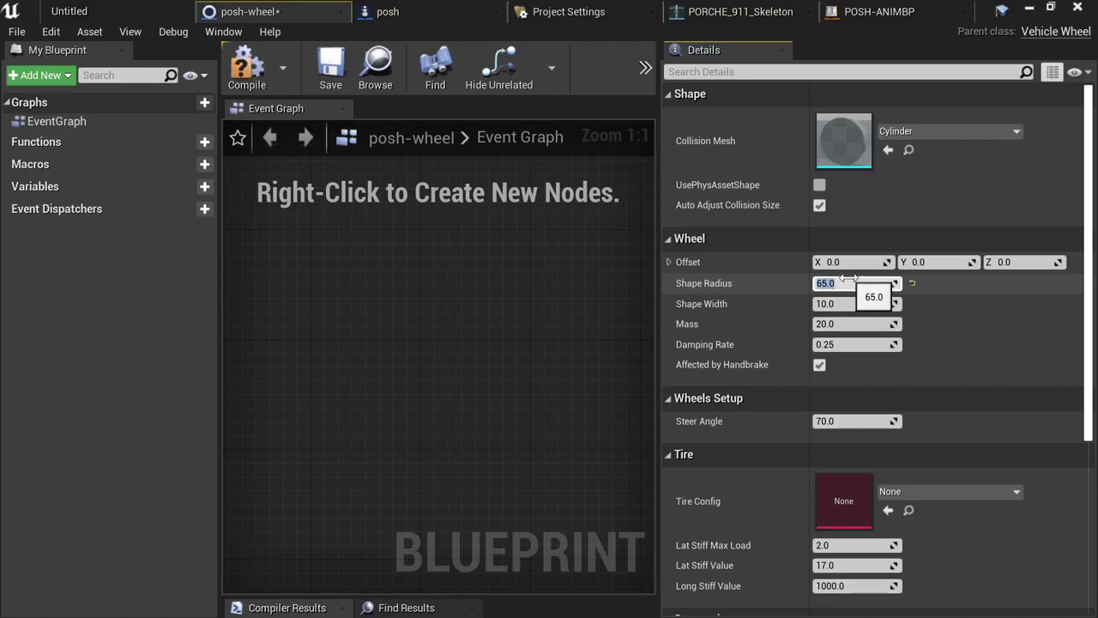
- Play the level full-screen to check how the car sits with the 65 wheel radius
key(alt+p)
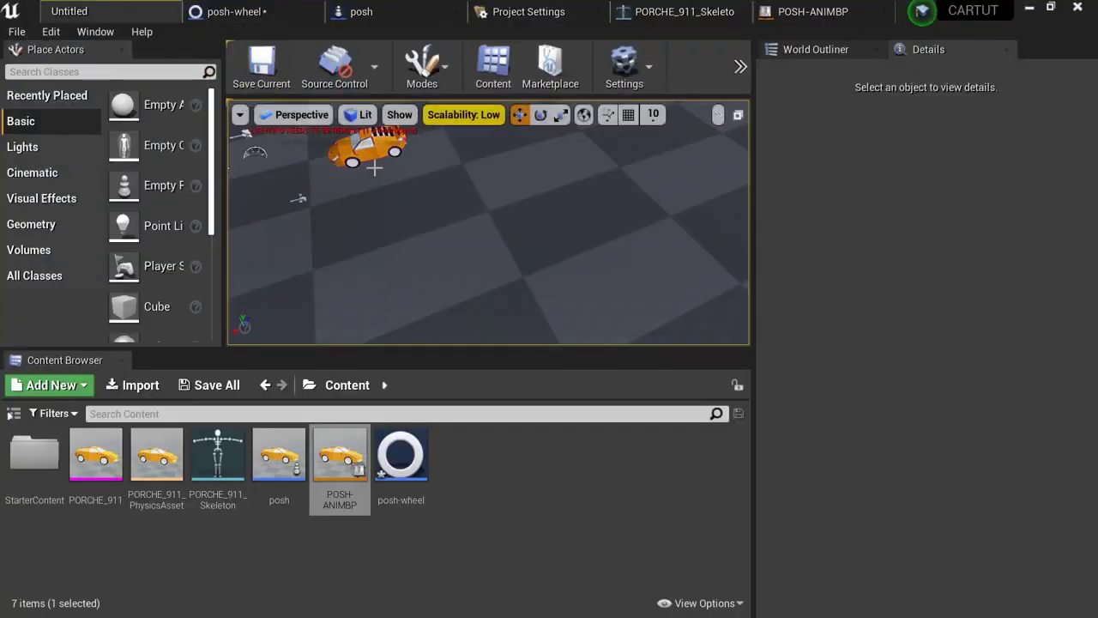
click(375, 167)
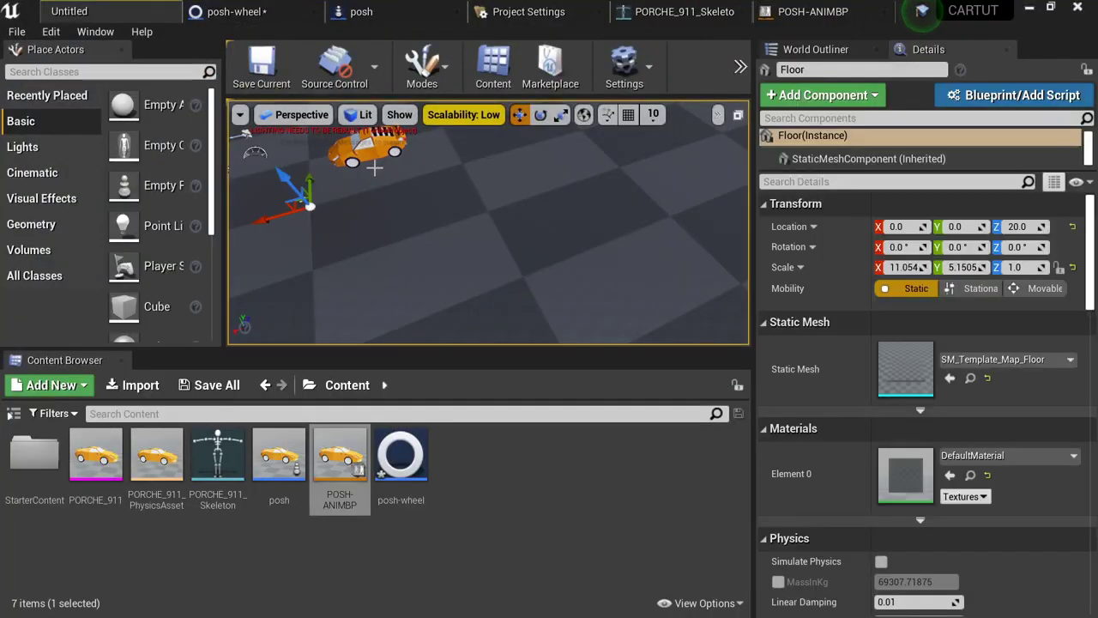
key(F11)
key(alt+p)
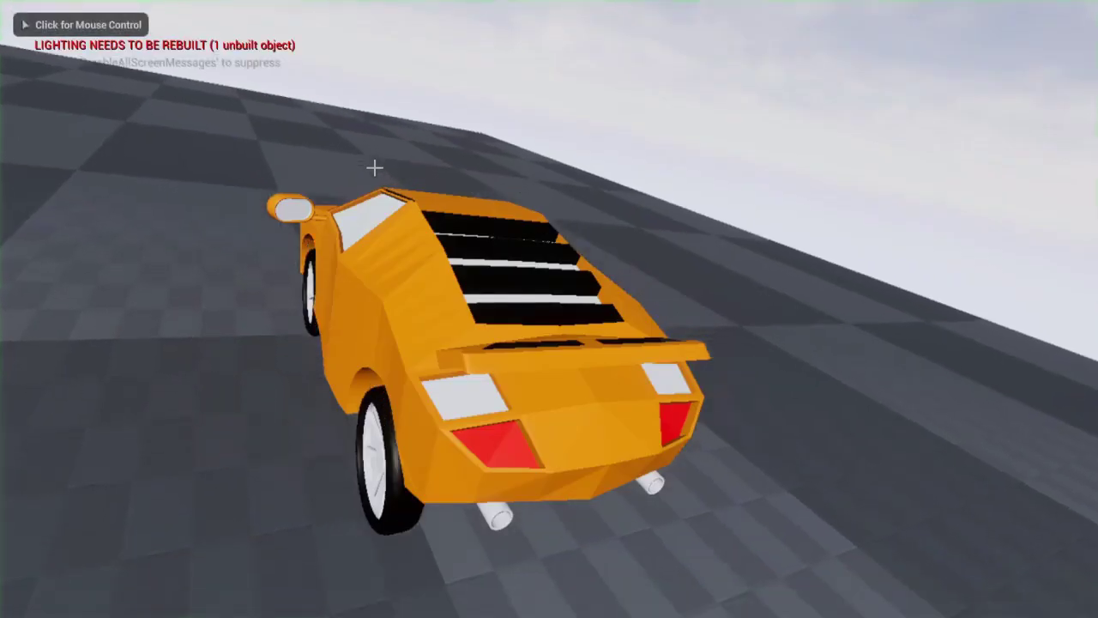
click(413, 182)
- Detach the view from the car, examine the wheels' contact with the floor up close, then end the session
key(Escape)
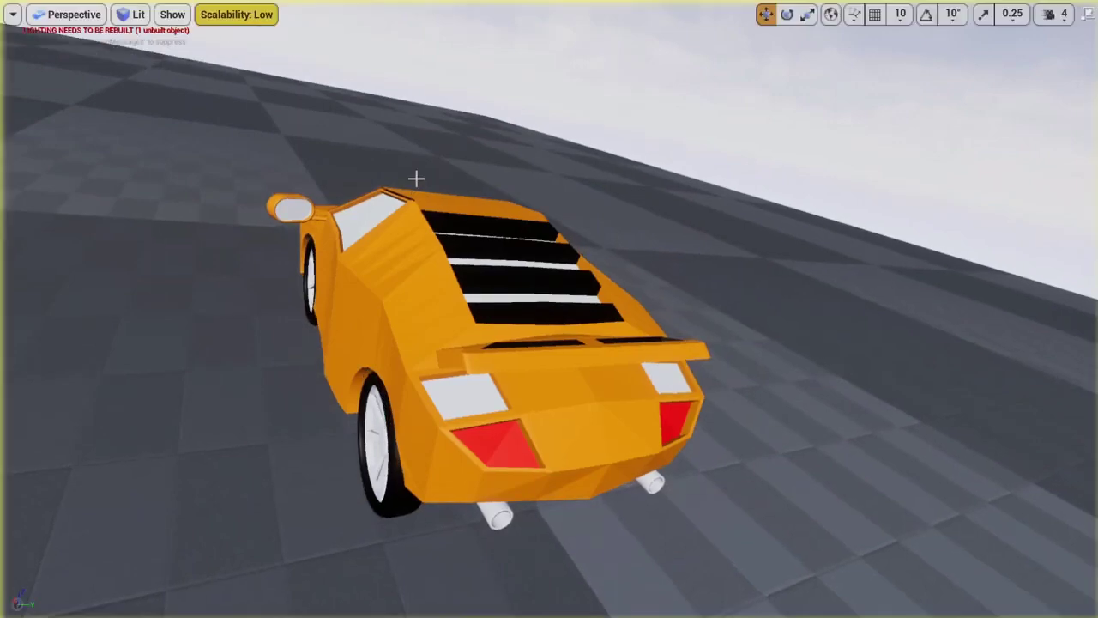
right_drag(416, 178, 396, 142)
key(q)
key(w)
key(q)
key(e)
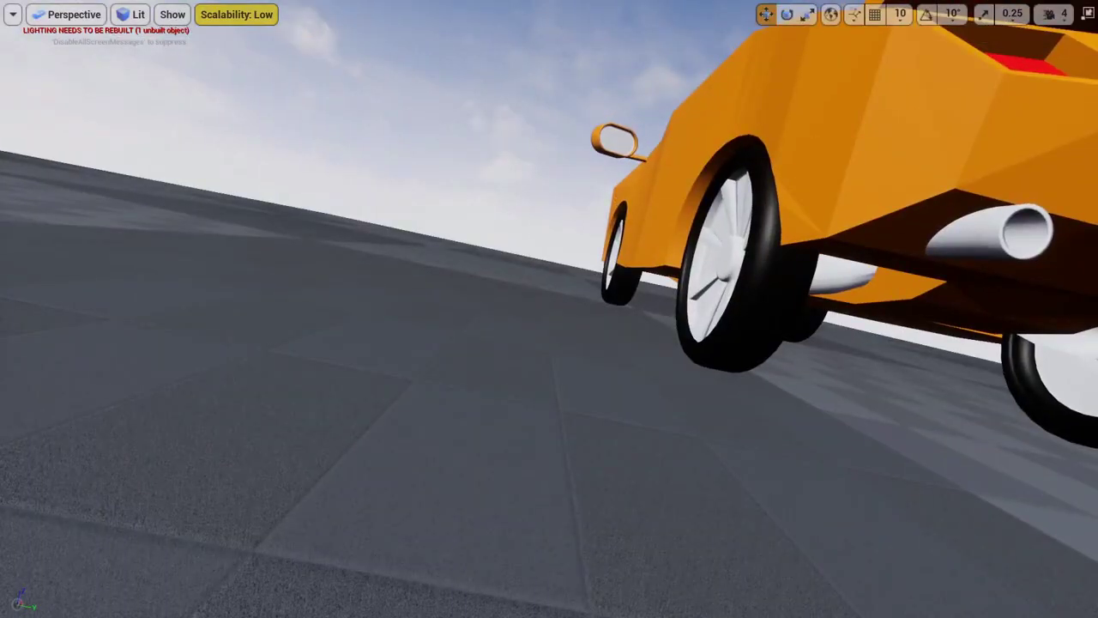
key(Escape)
key(F11)
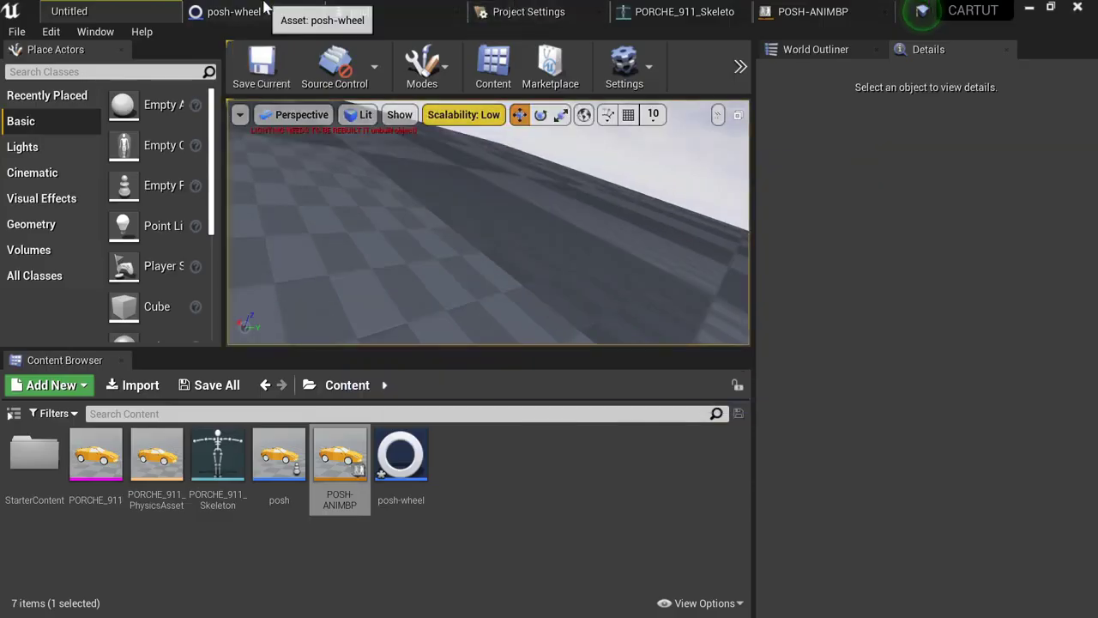
- Compile posh-wheel, set its Shape Radius to 50, and play-test the car
click(264, 11)
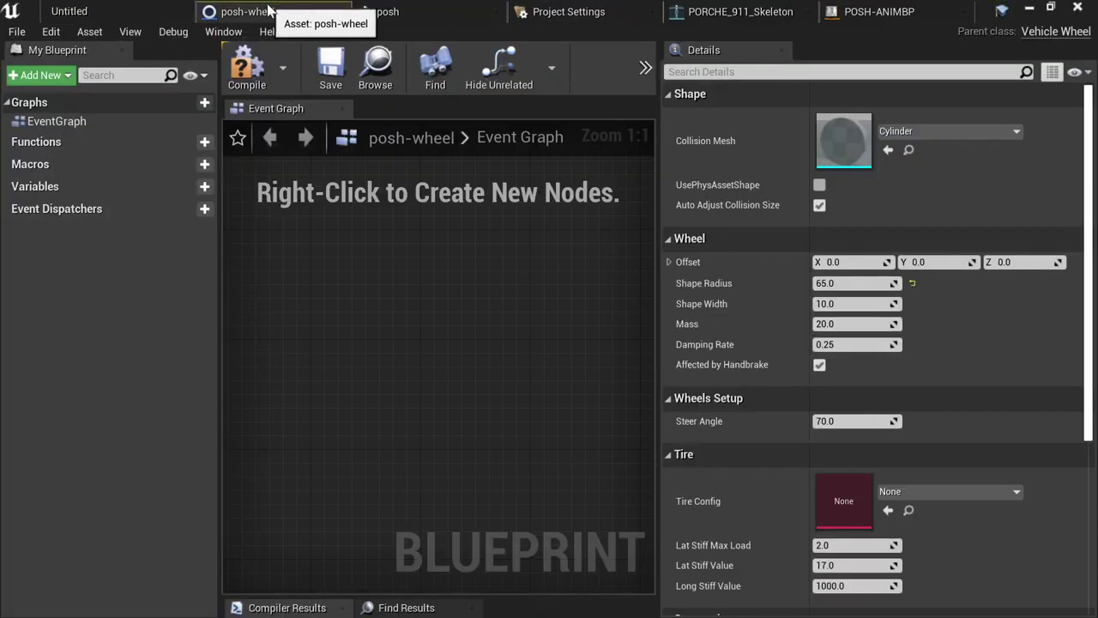
click(247, 67)
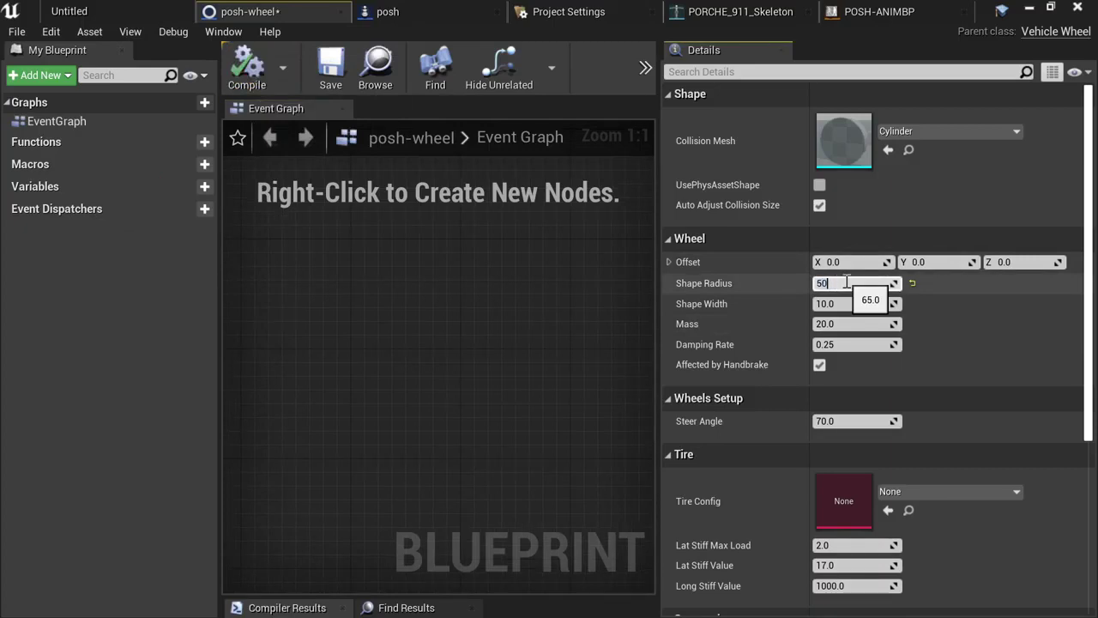
key(alt+p)
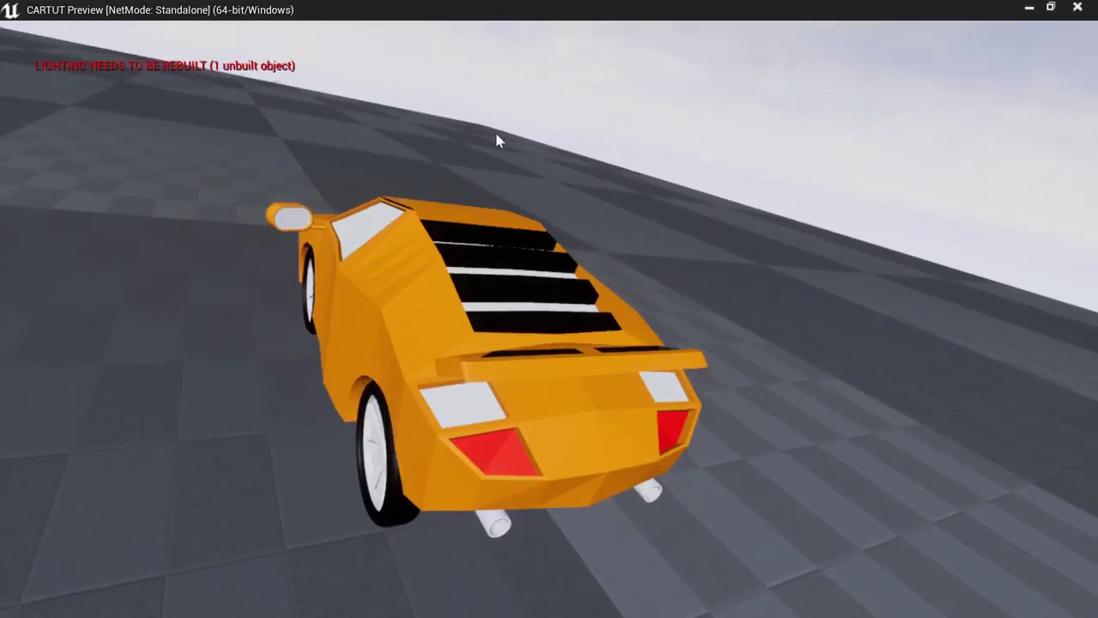
key(Escape)
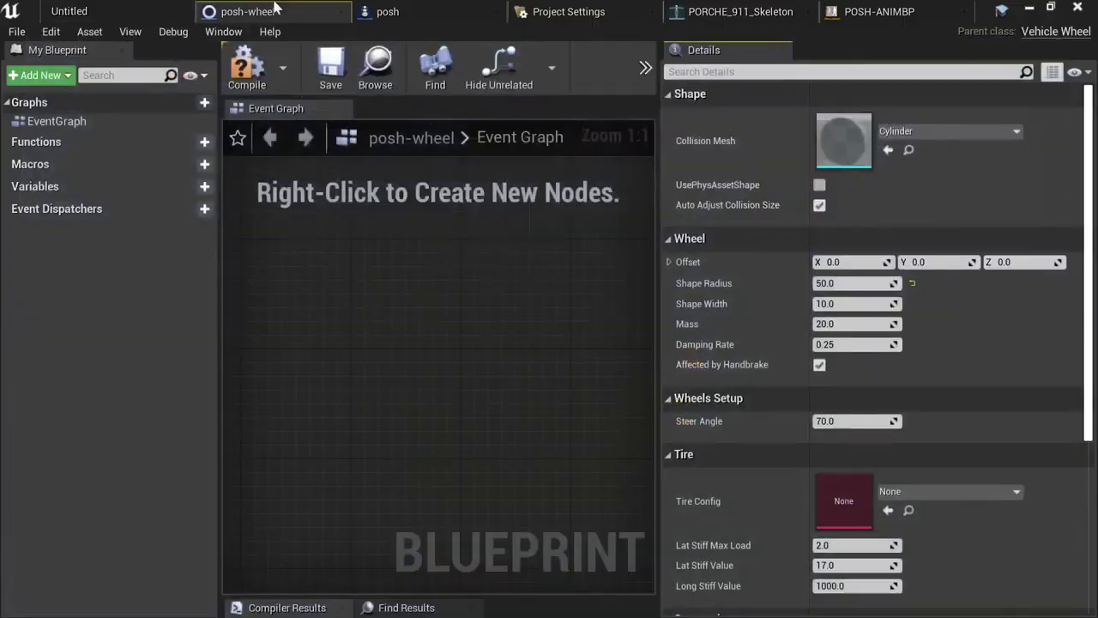
- Rotate the SpringArm in the posh Blueprint to about X -12.1°, Y 10.3°, Z 27.2° and play-test the car in a maximized preview
click(361, 9)
click(69, 137)
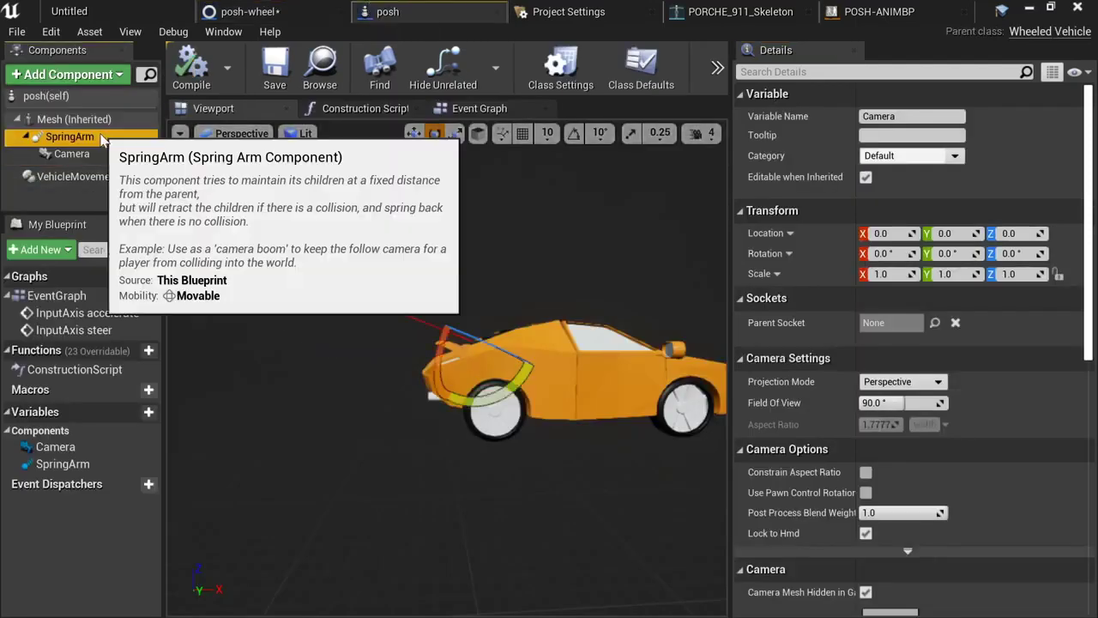
mouse_move(512, 396)
mouse_down()
mouse_move(520, 347)
mouse_move(515, 395)
mouse_up()
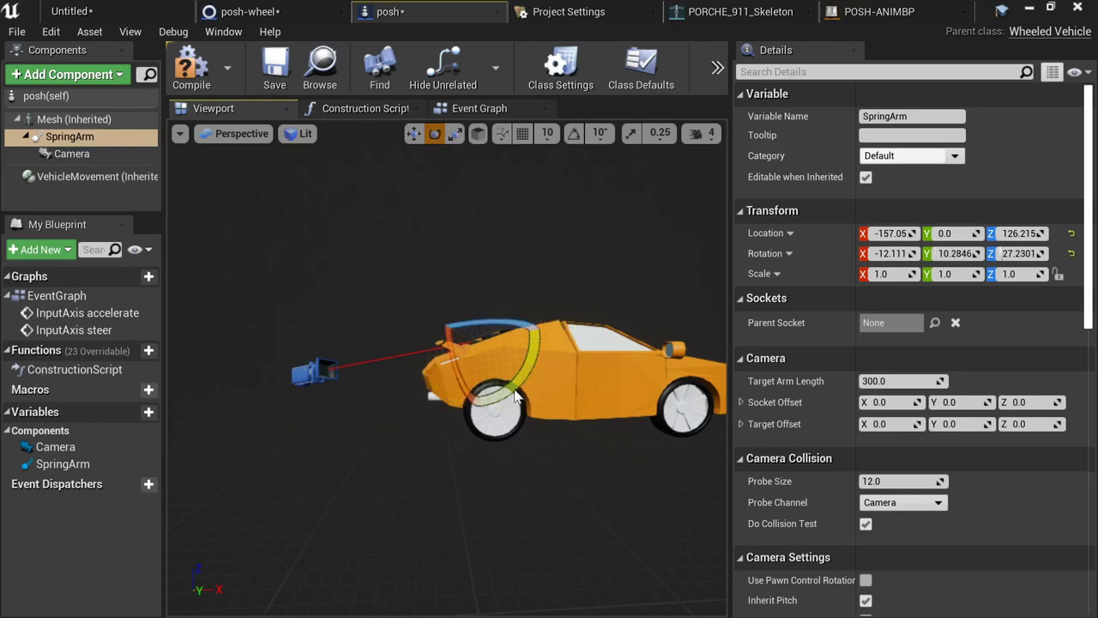
key(alt+p)
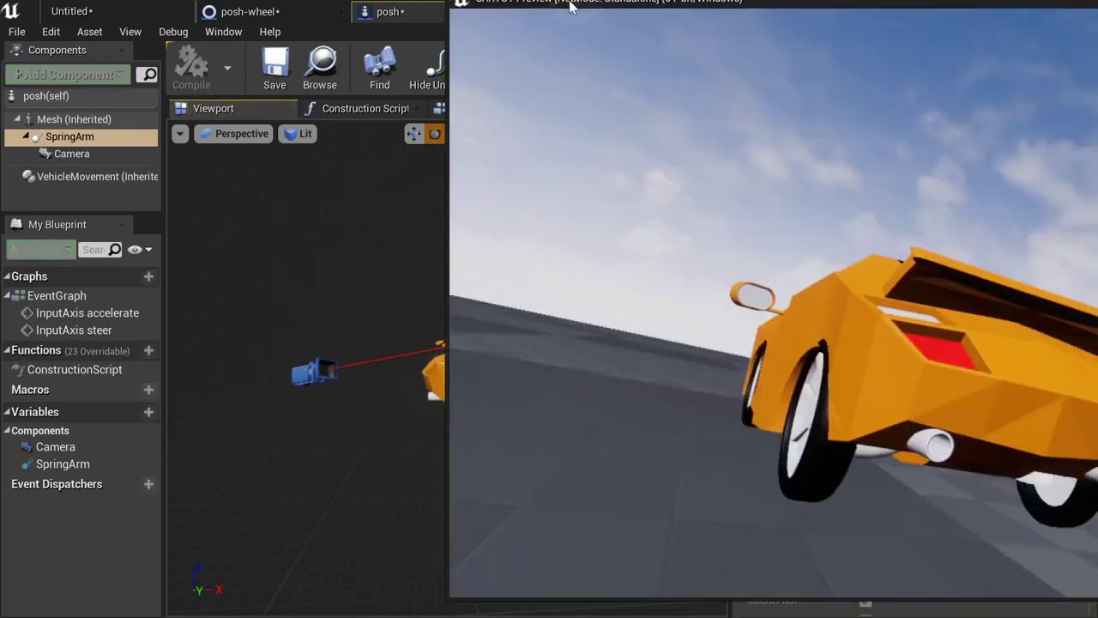
double_click(557, 9)
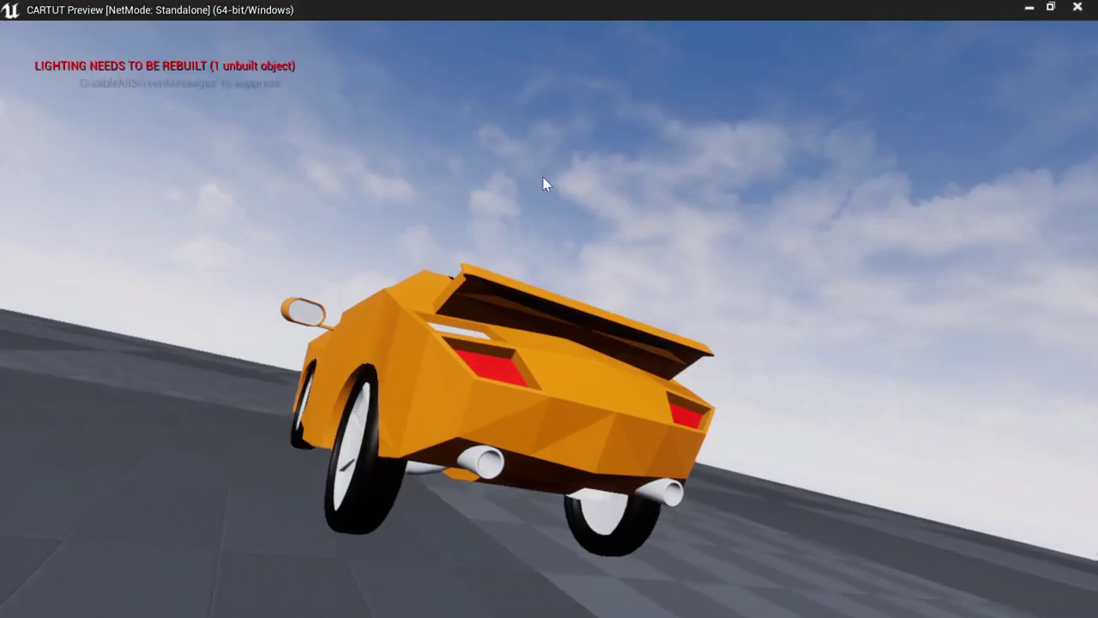
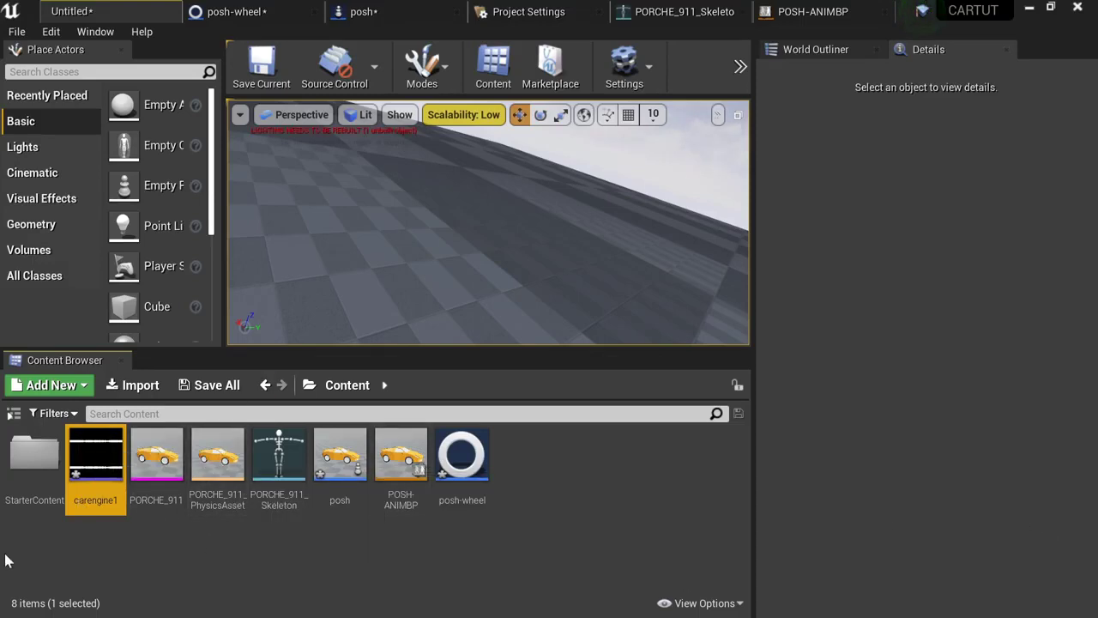
- Create a Sound Cue named ENGINE in the Content folder and open it for editing
right_click(115, 507)
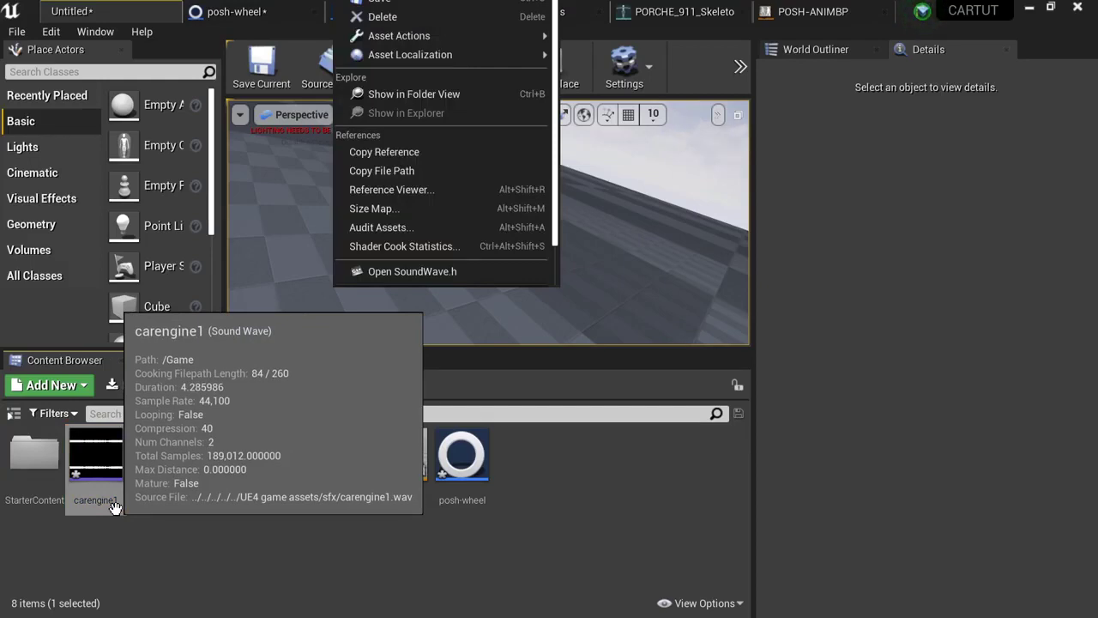
right_click(93, 553)
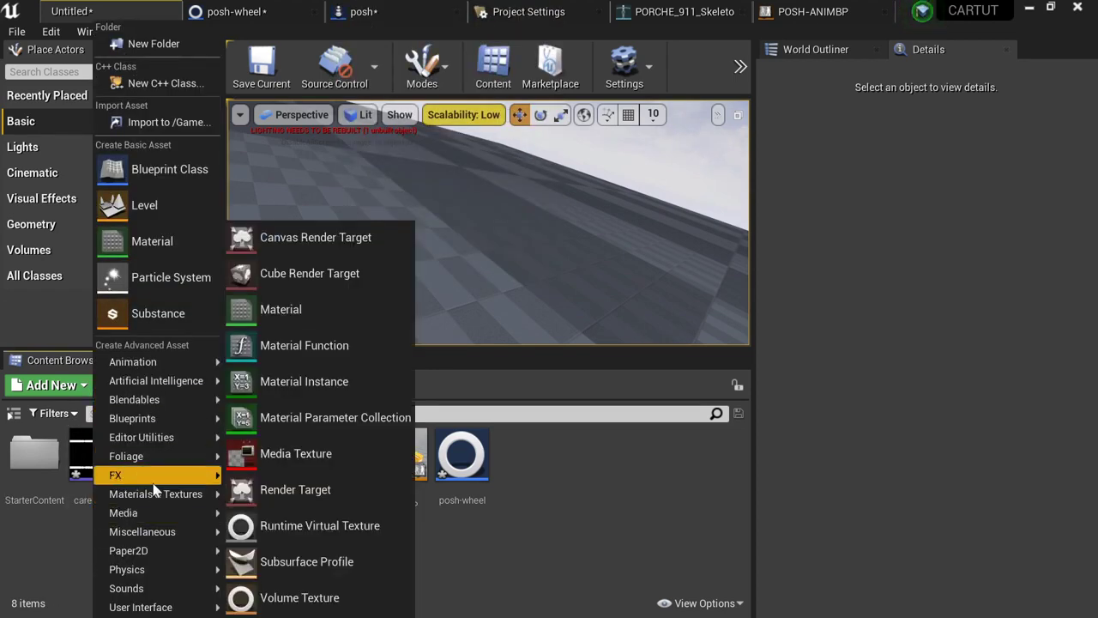
mouse_move(165, 590)
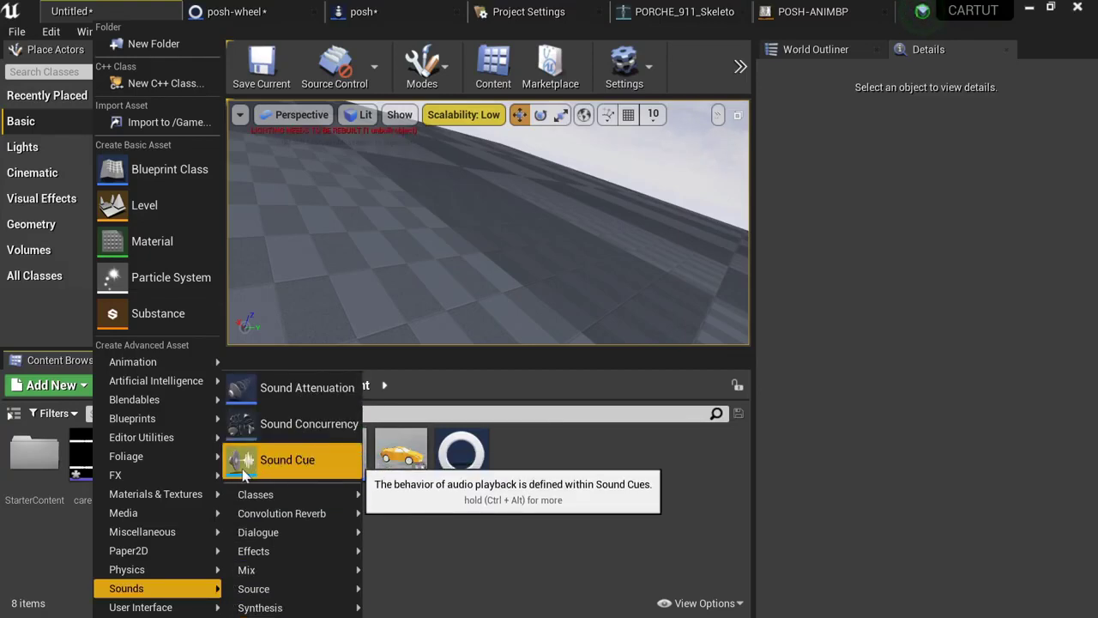
click(272, 455)
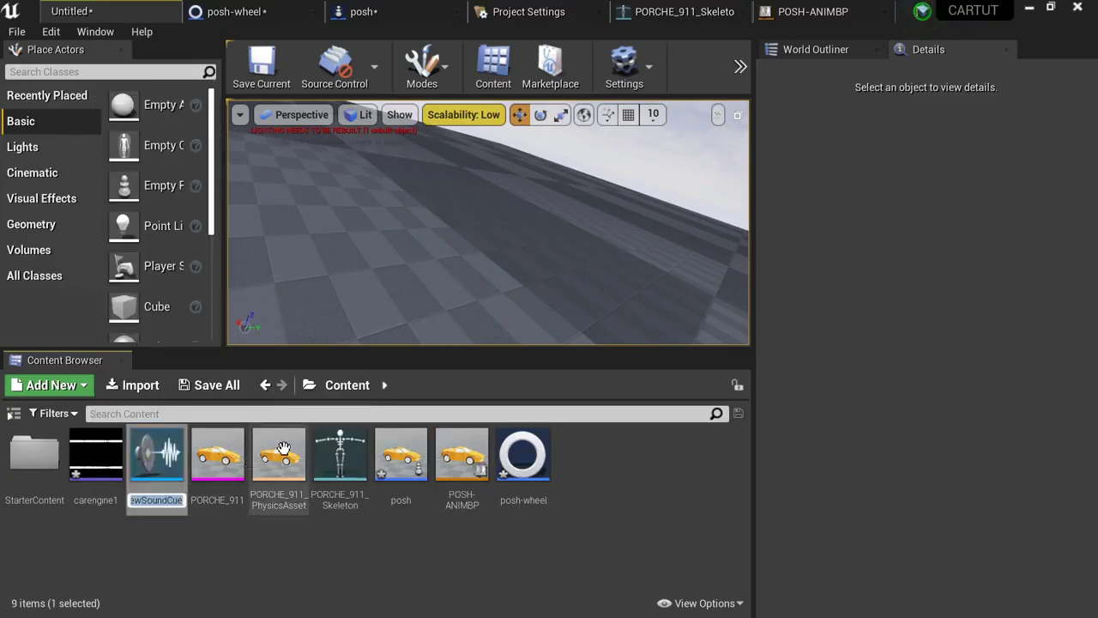
key(Return)
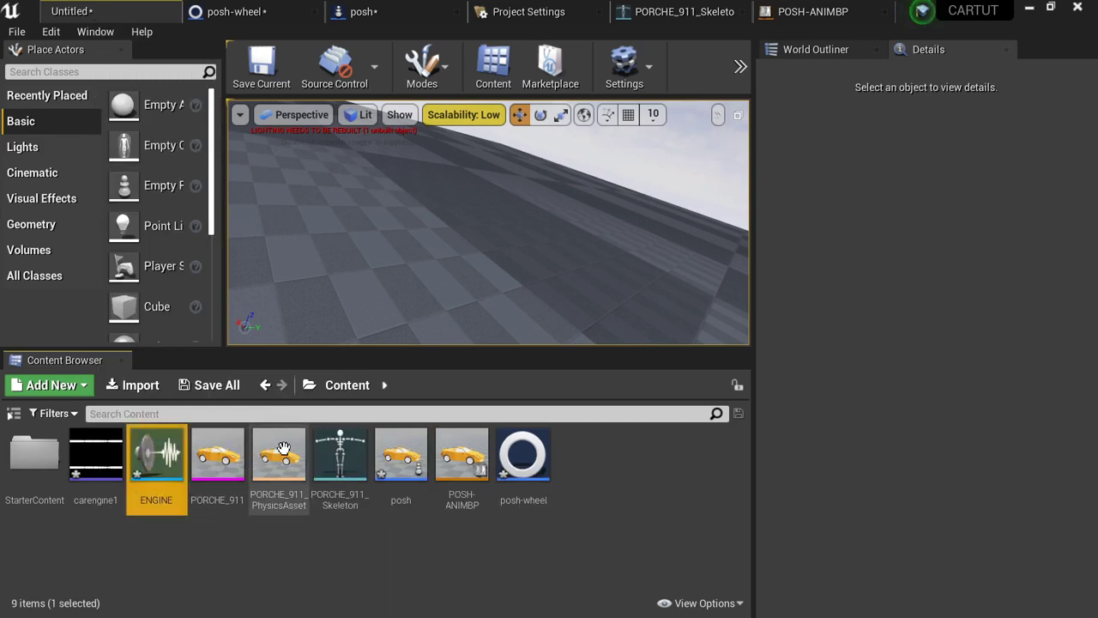
double_click(178, 486)
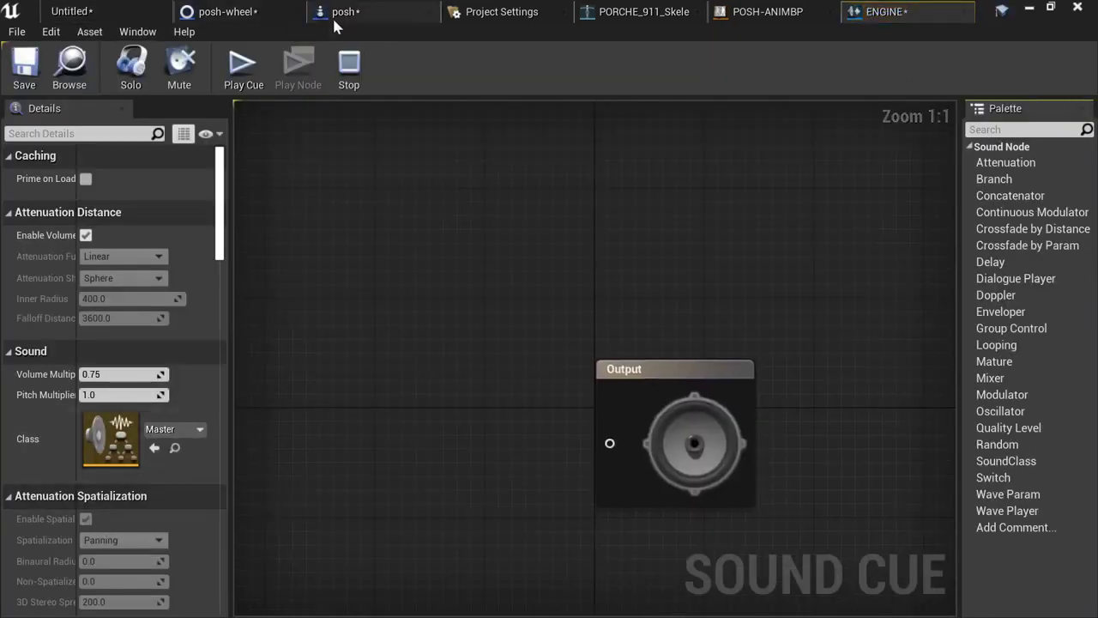
- Close the posh-wheel, Project Settings, PORCHE_911_Skeleton and POSH-ANIMBP editors
click(296, 12)
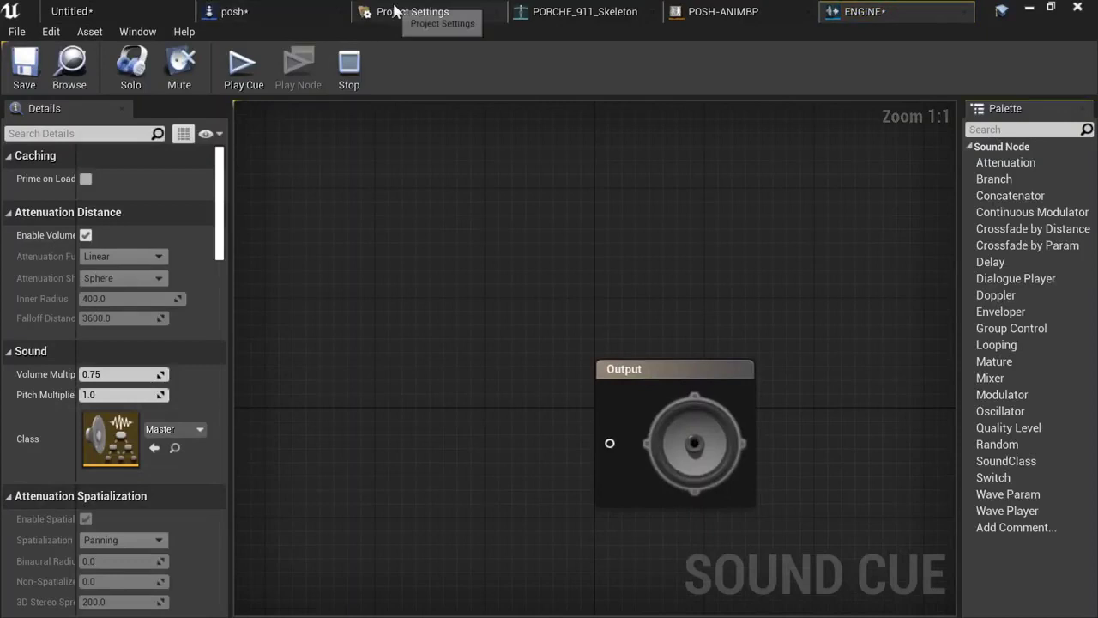
click(498, 12)
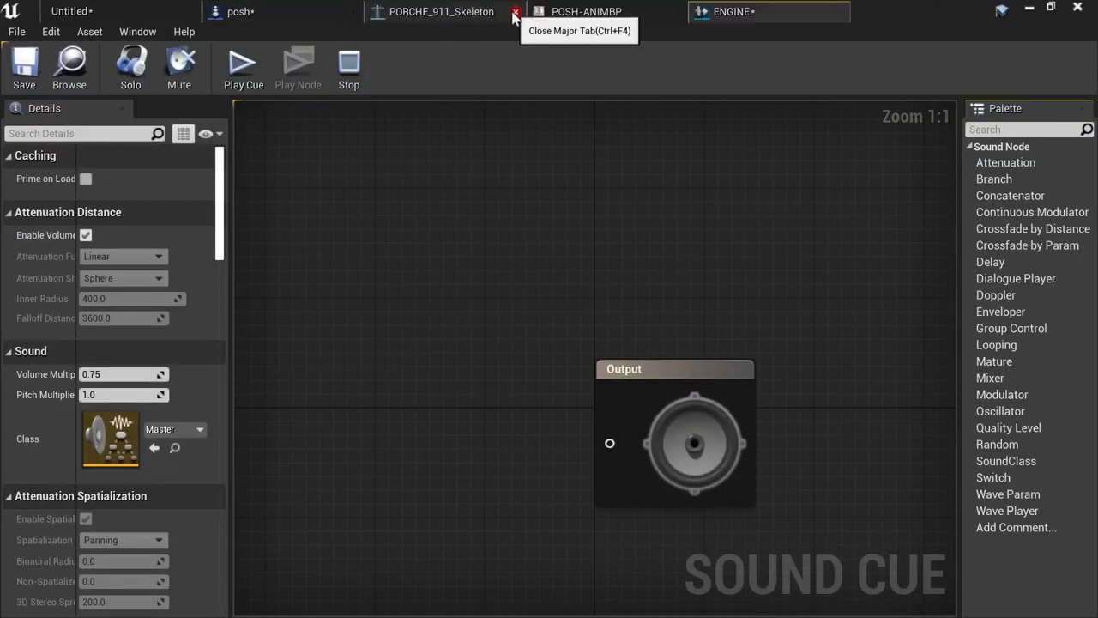
click(515, 12)
click(516, 12)
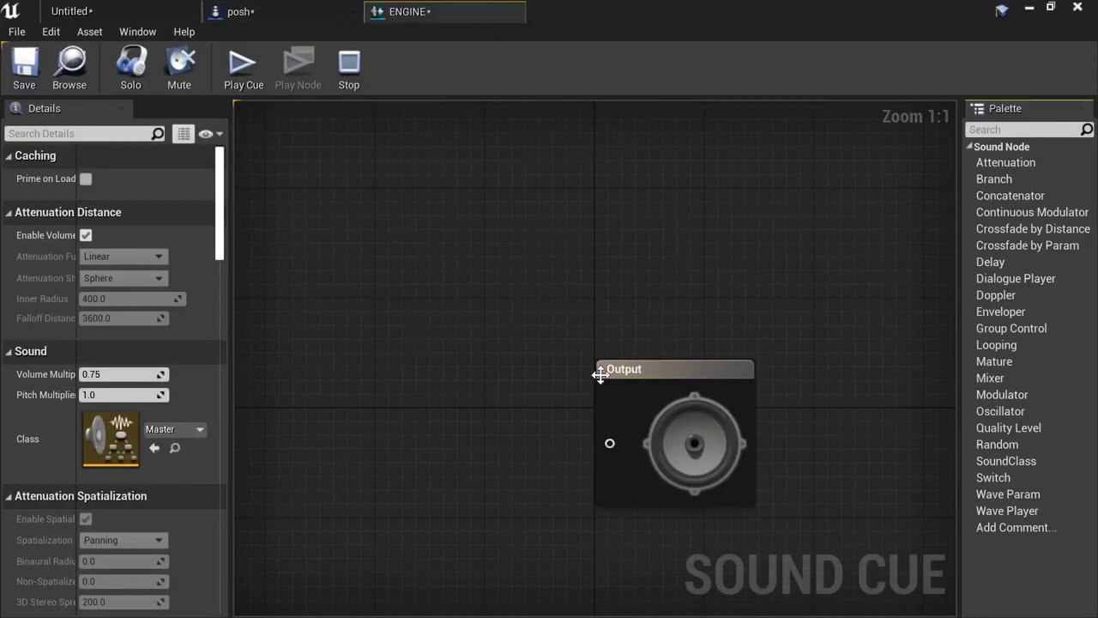
- Add the carengine1 wave to the ENGINE cue as a looping Wave Player and wire it into the Output node
right_drag(600, 374, 627, 283)
click(108, 10)
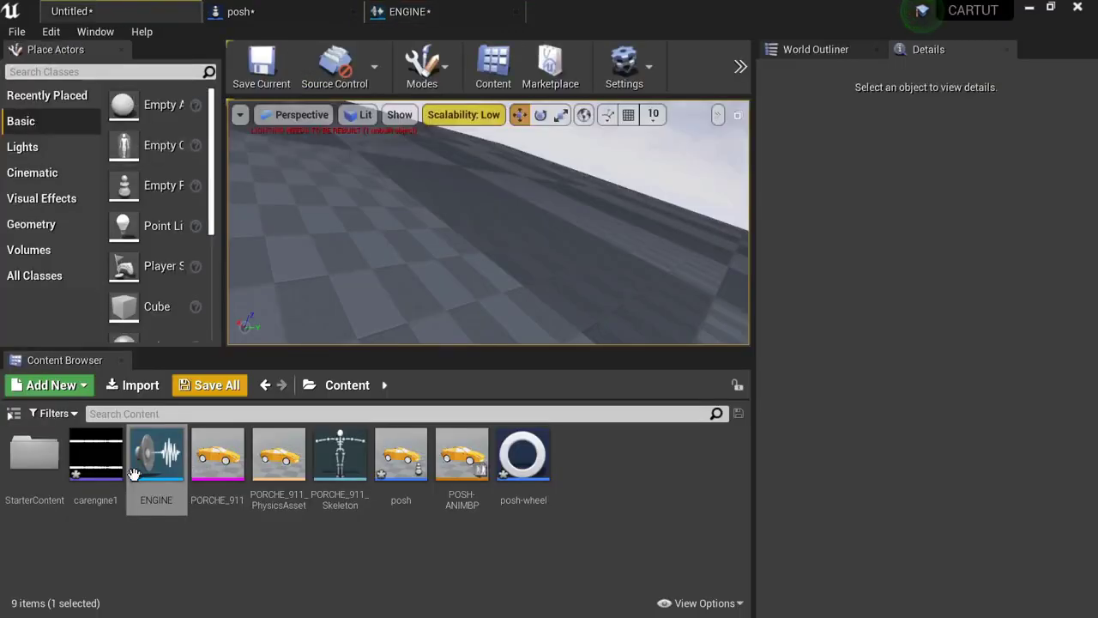
click(96, 454)
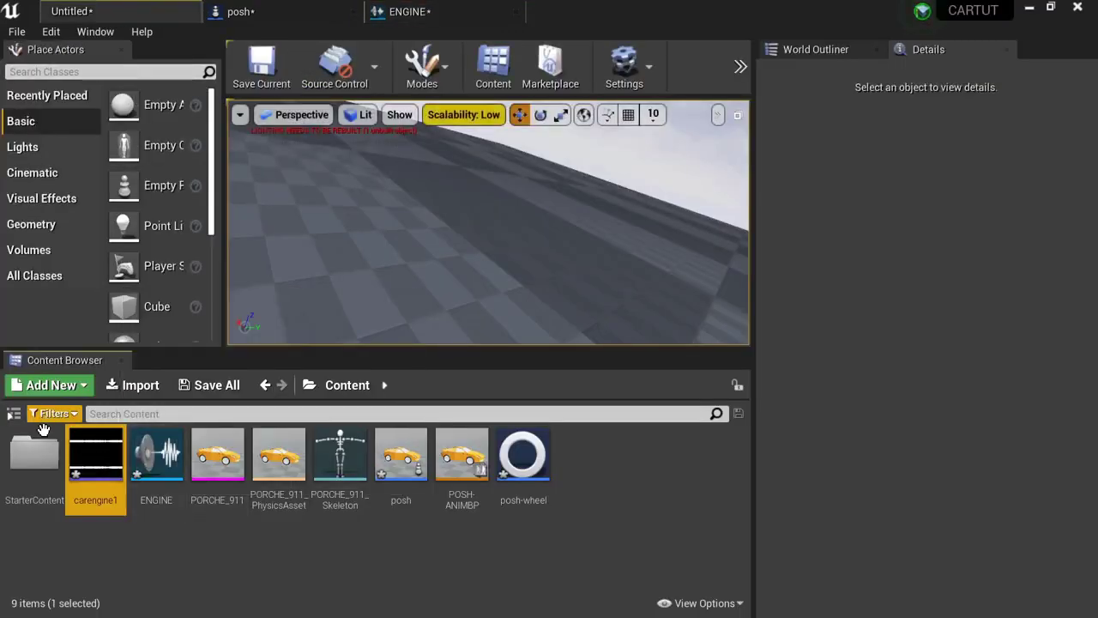
drag(95, 454, 576, 366)
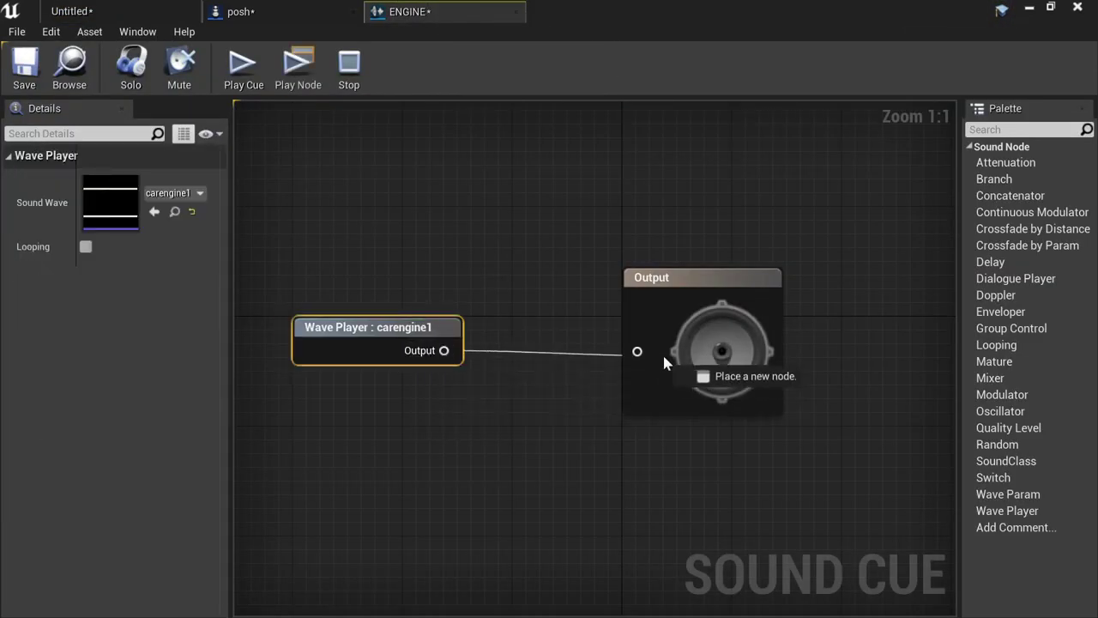
click(85, 246)
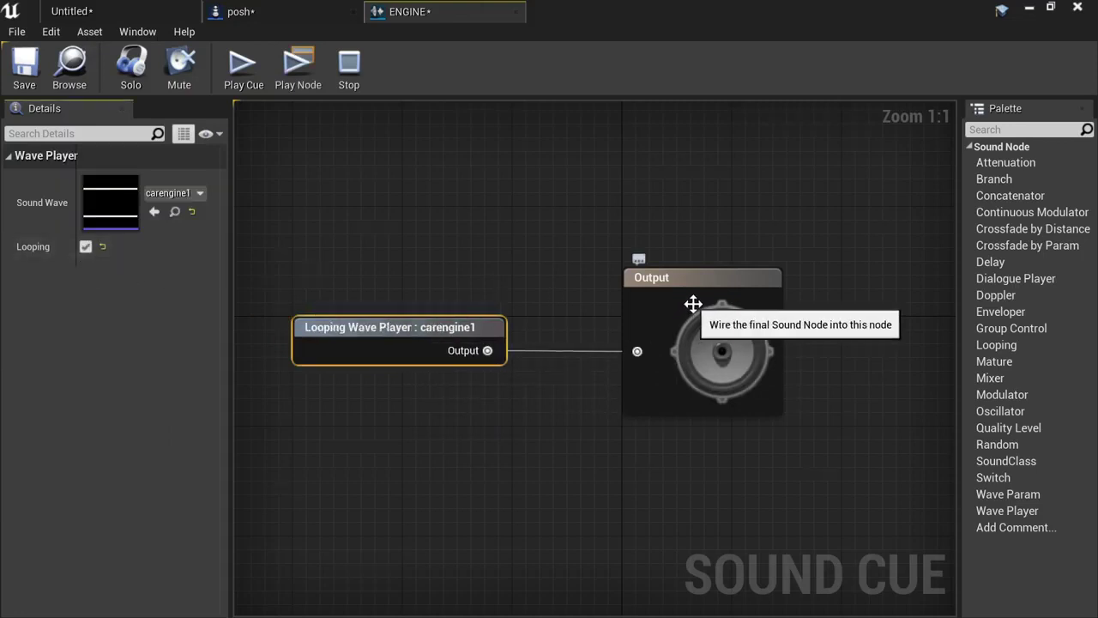
drag(418, 331, 441, 330)
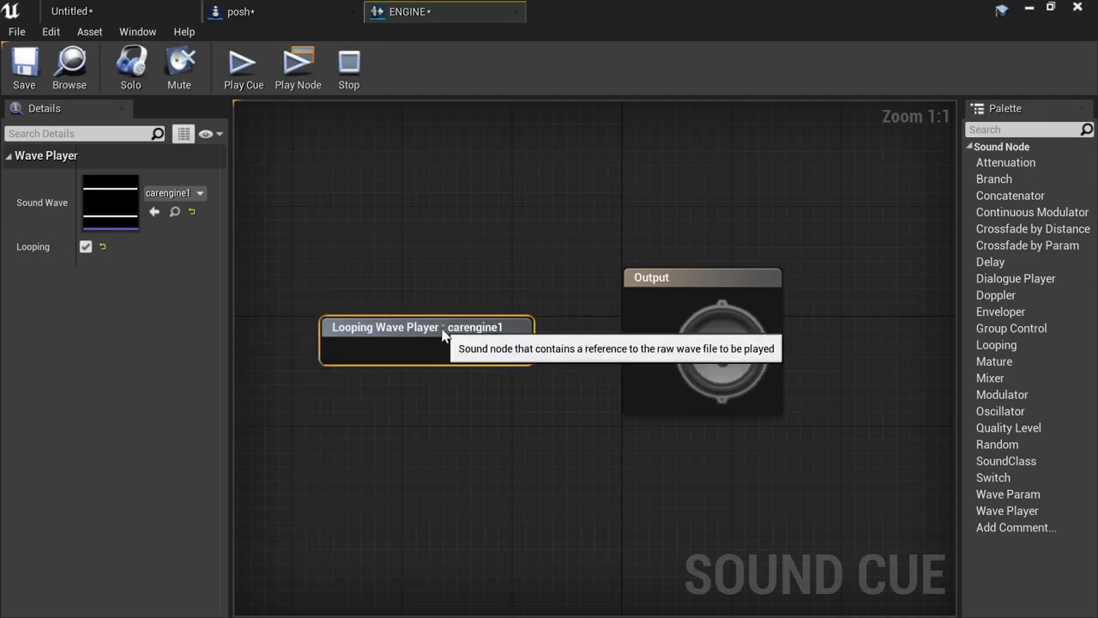
drag(515, 350, 636, 351)
click(658, 271)
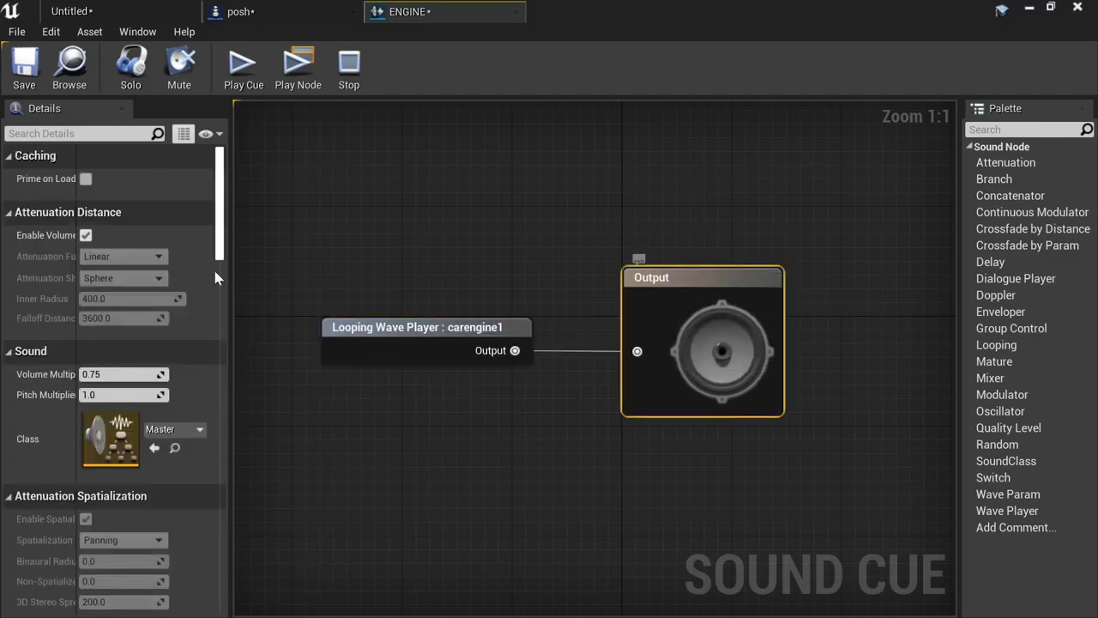
drag(230, 182, 562, 292)
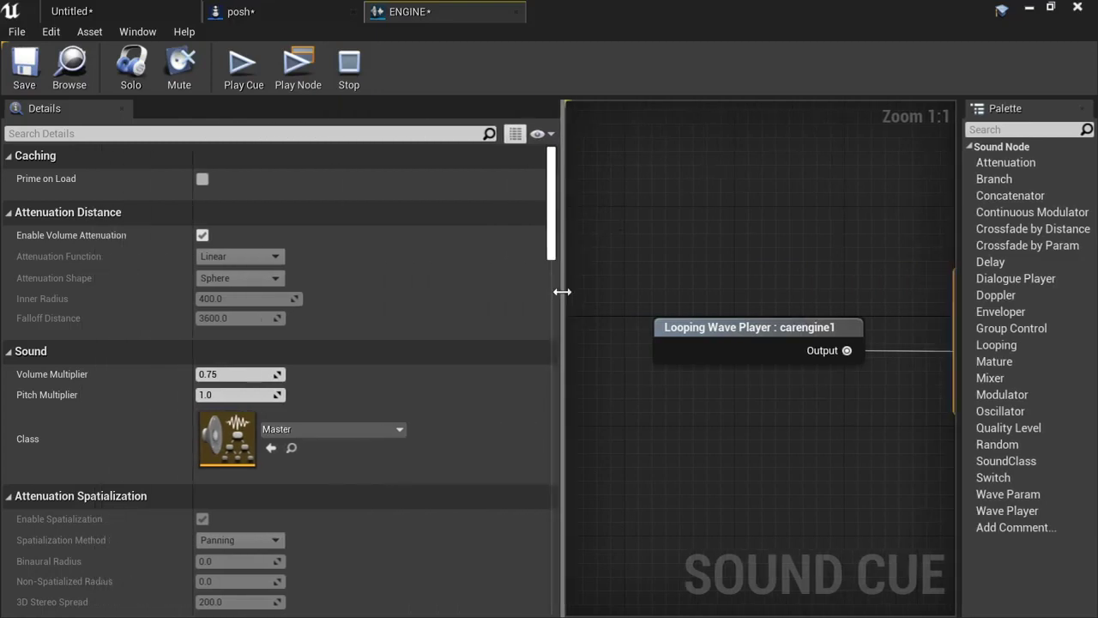
- Add an Event Tick node below the steering nodes in the posh Blueprint's Event Graph
click(255, 10)
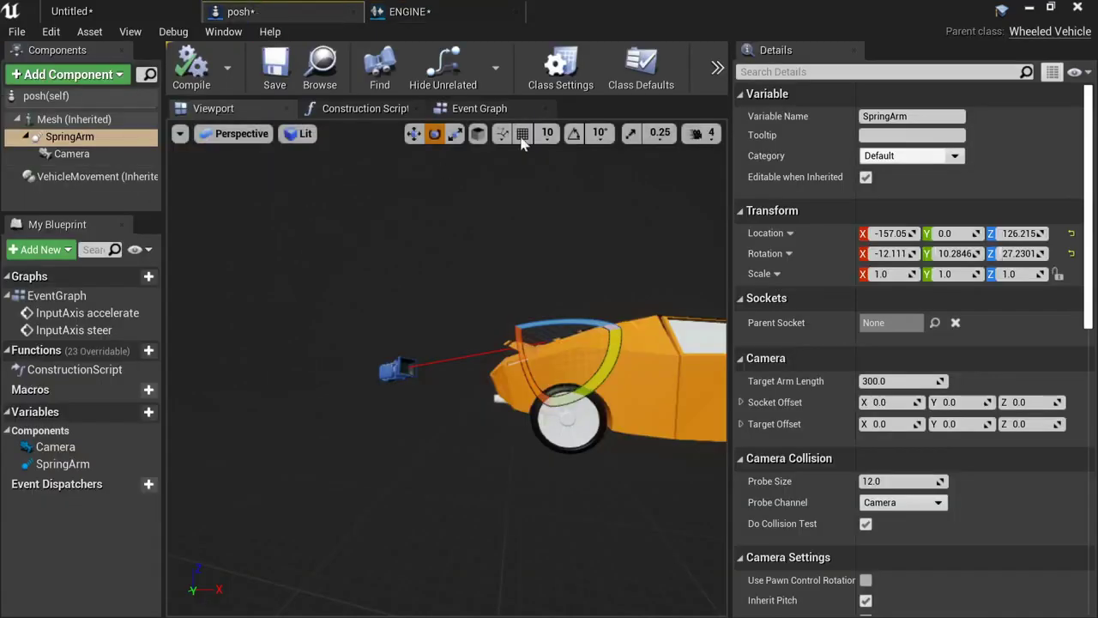
click(474, 109)
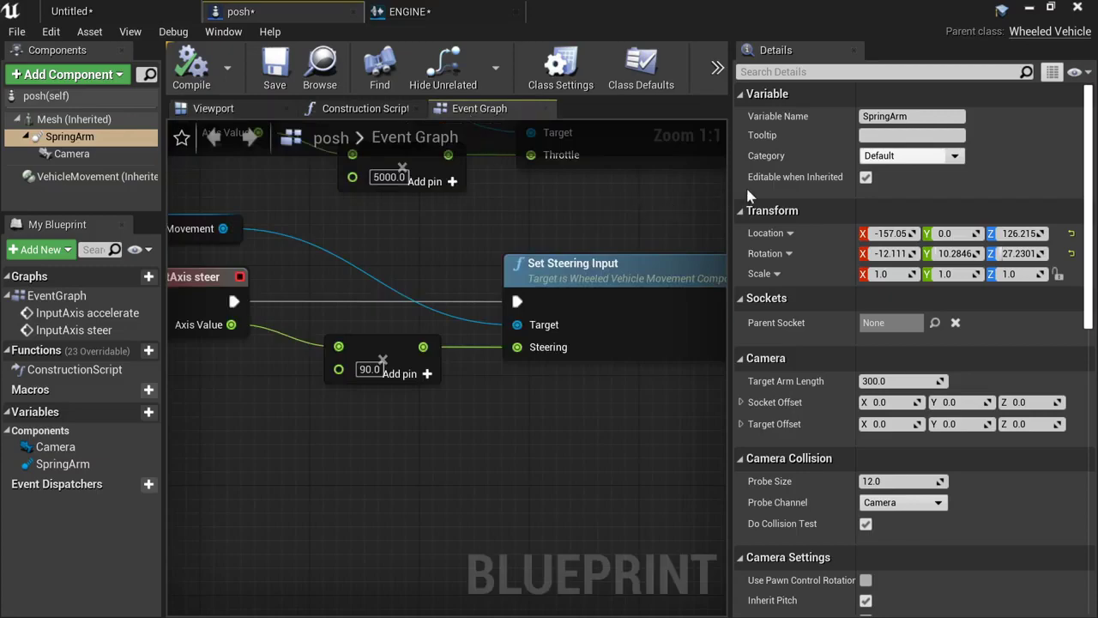
drag(729, 186, 1064, 180)
right_drag(289, 507, 427, 395)
right_click(369, 457)
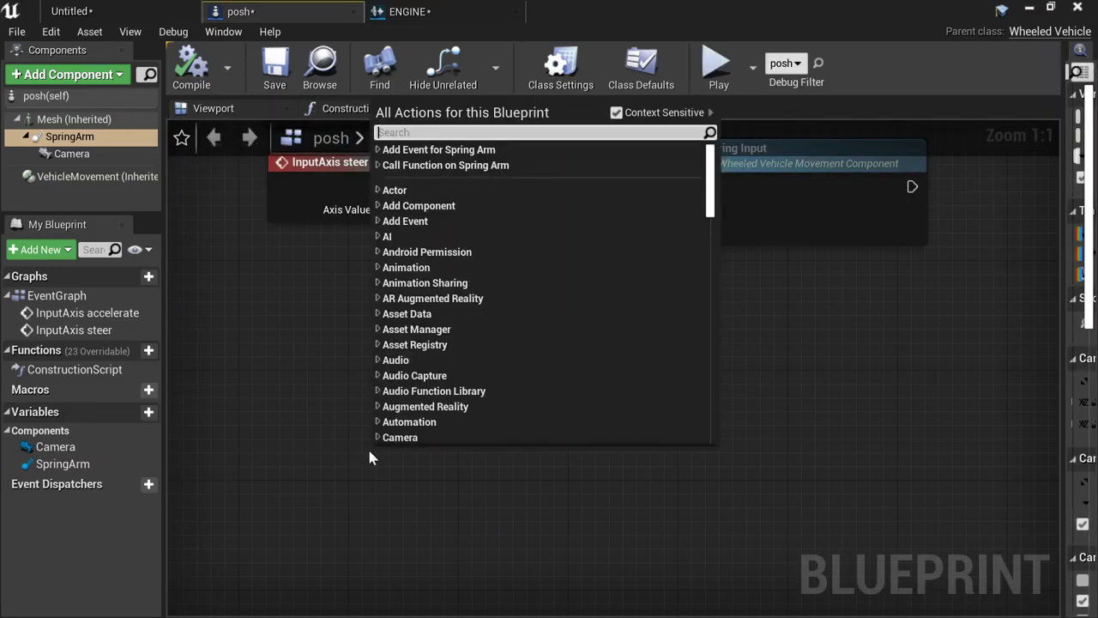
text(EVENT TIC)
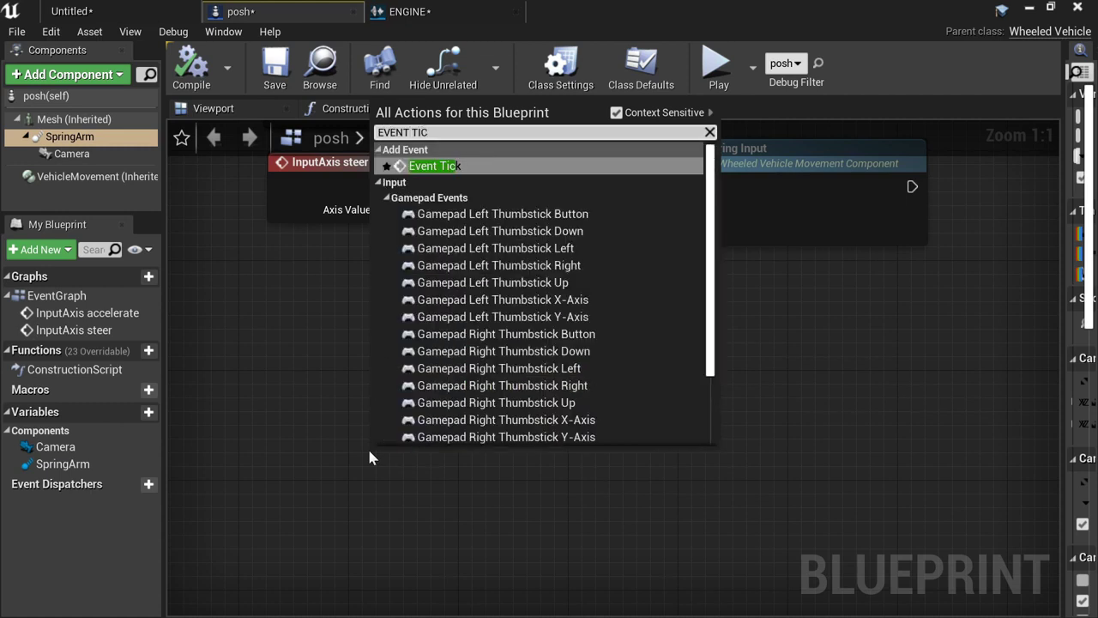
key(Return)
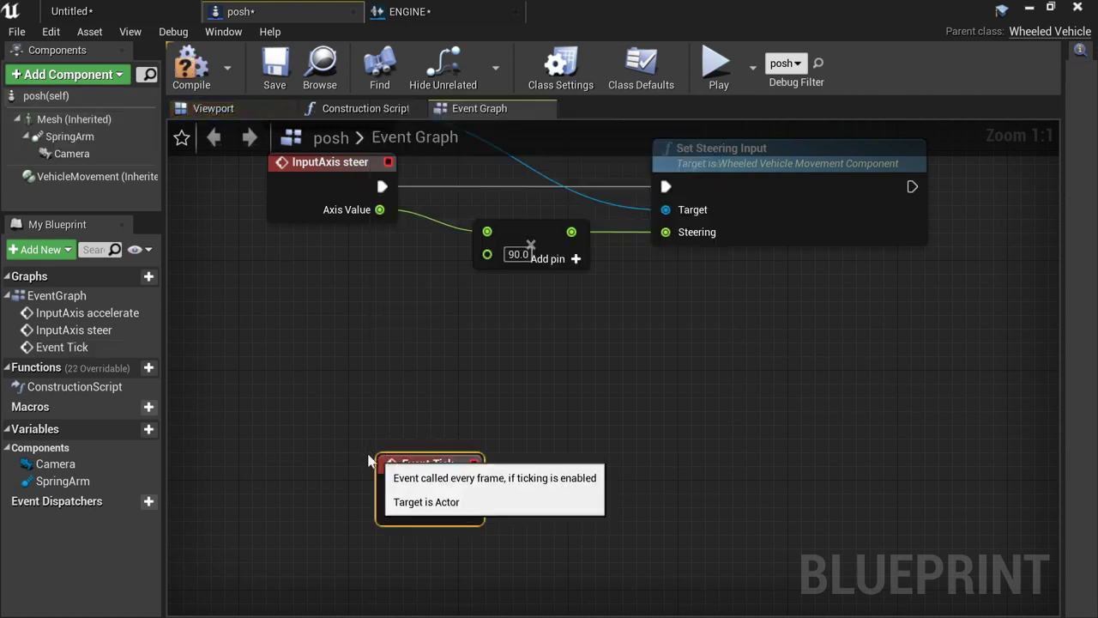
drag(407, 455, 297, 428)
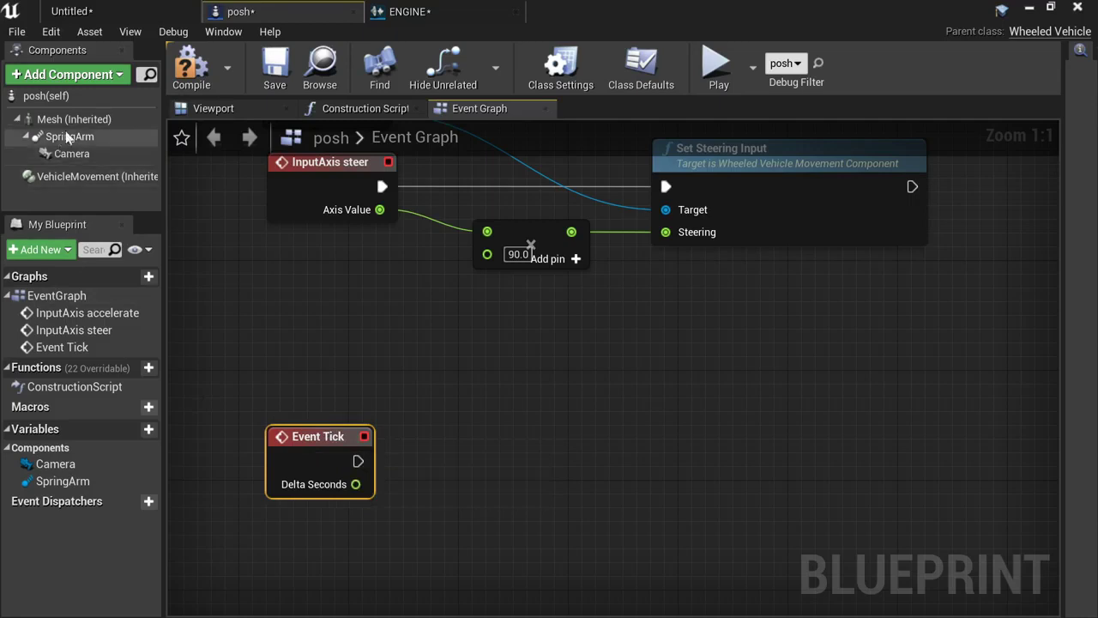
- Add an Audio component using carengine1 to the posh Blueprint and select it
click(206, 109)
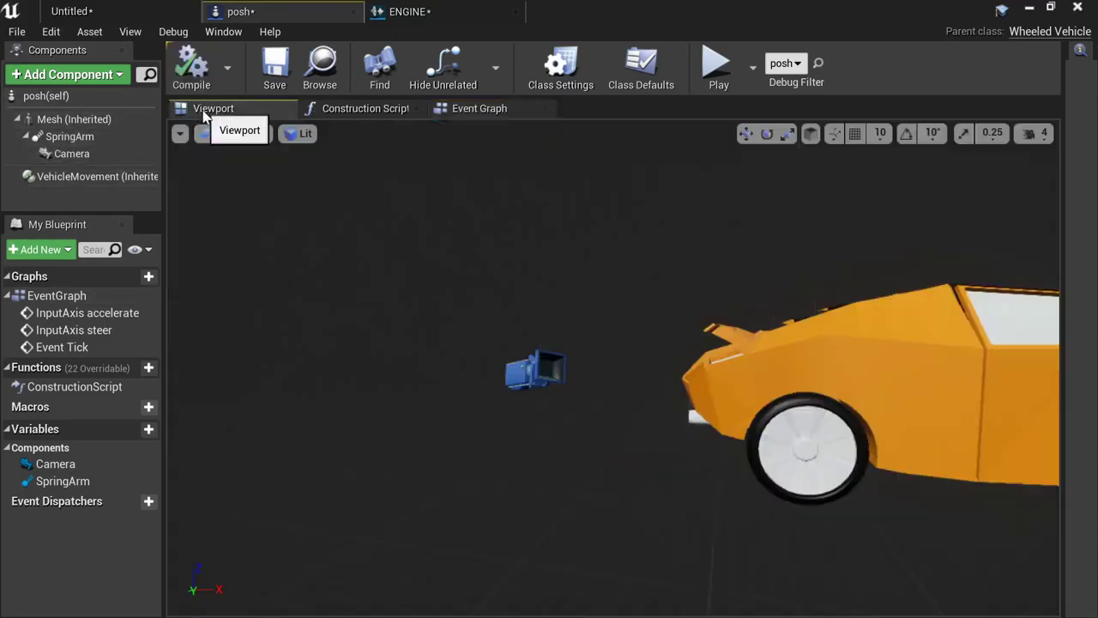
click(64, 74)
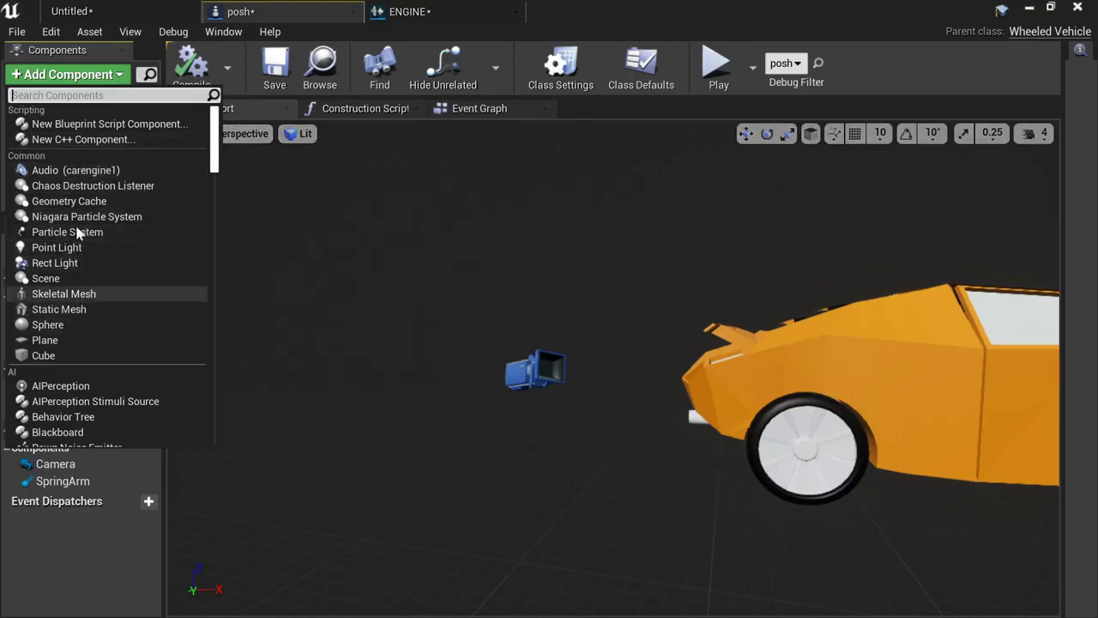
click(83, 170)
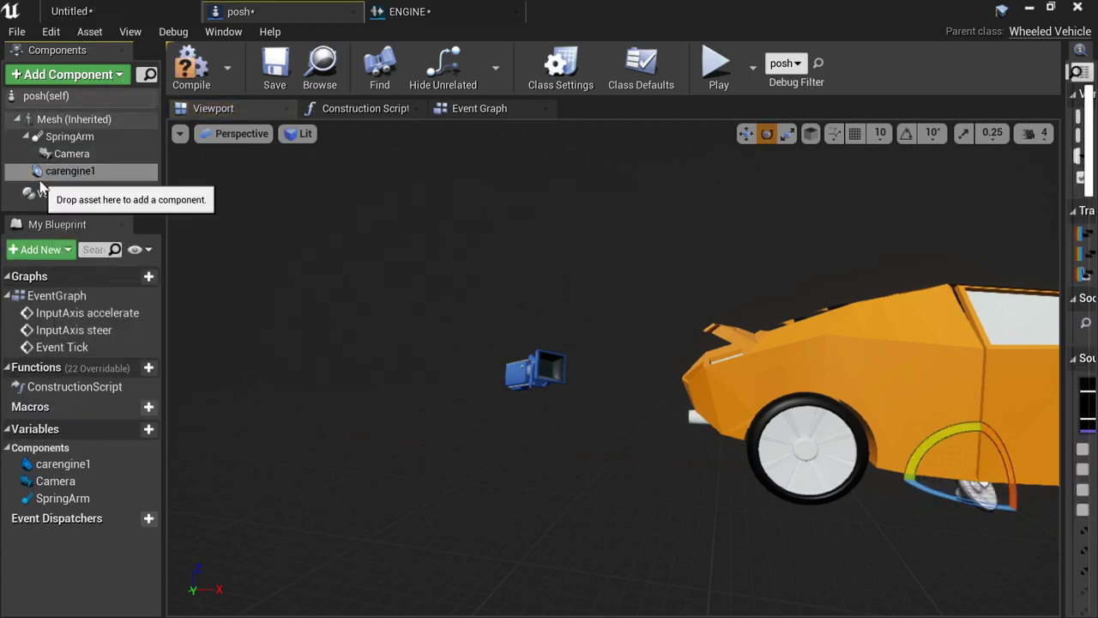
click(43, 187)
click(60, 171)
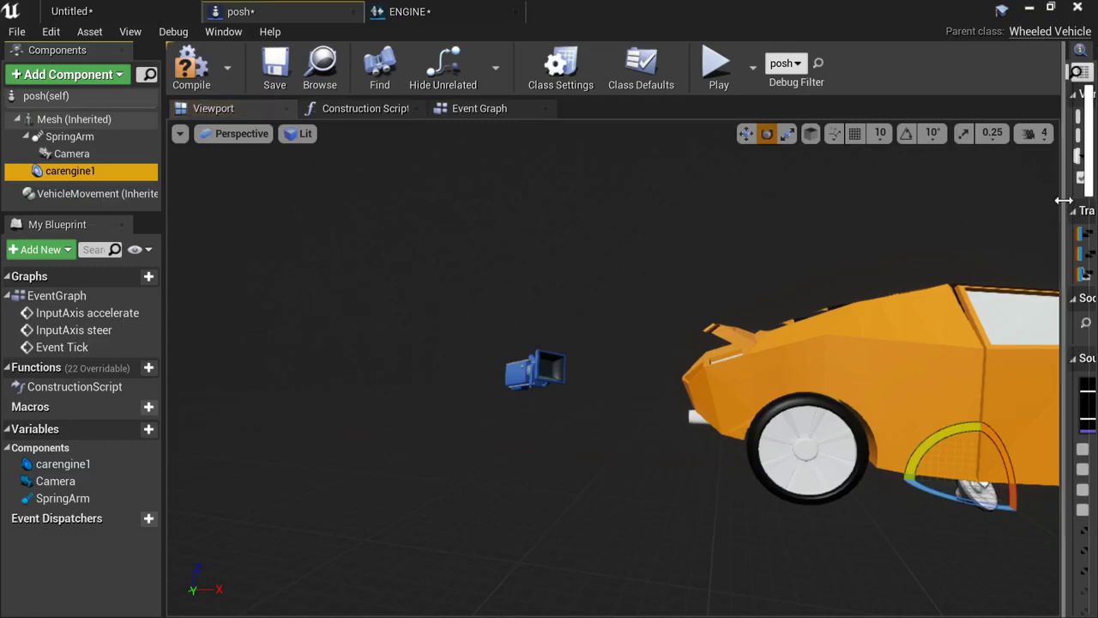
- Assign the ENGINE sound cue as the carengine1 audio component's Sound
drag(1061, 215, 512, 219)
click(152, 8)
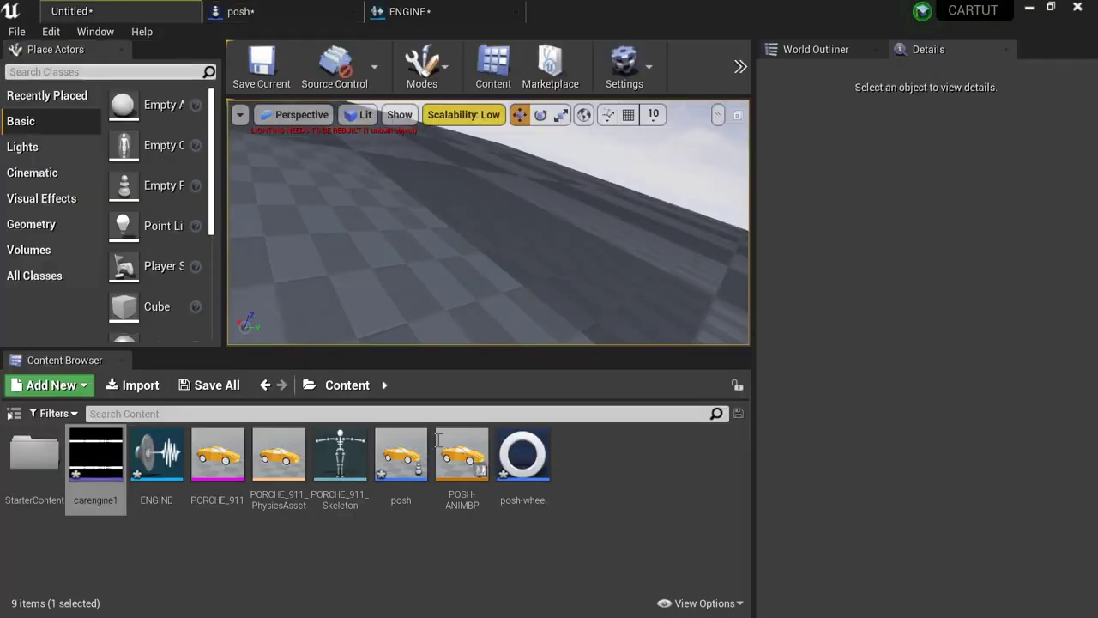
click(156, 454)
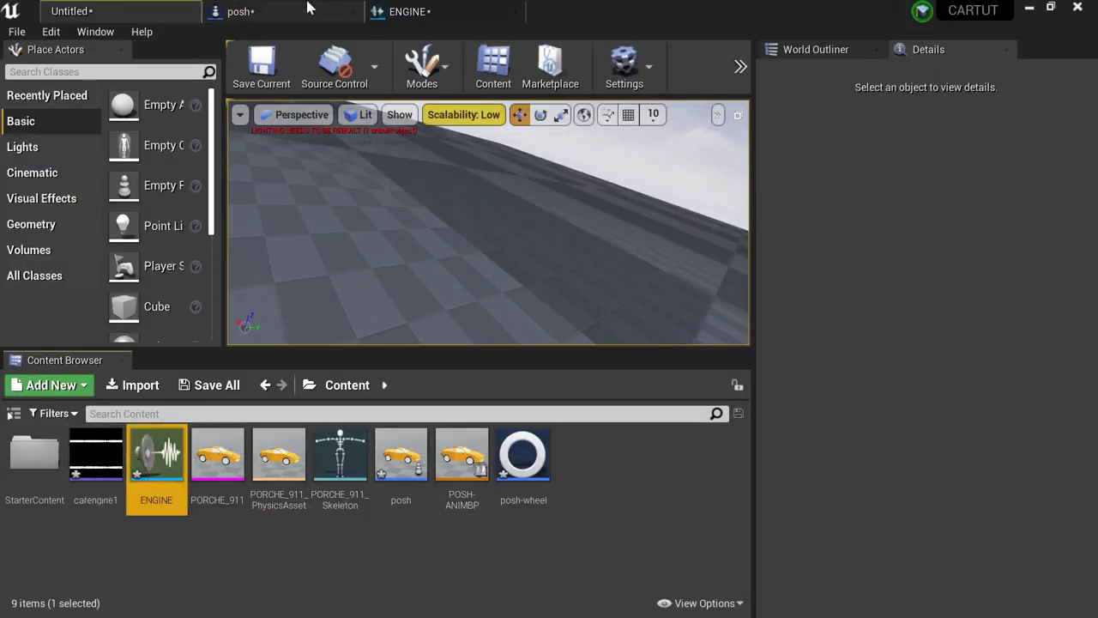
click(244, 11)
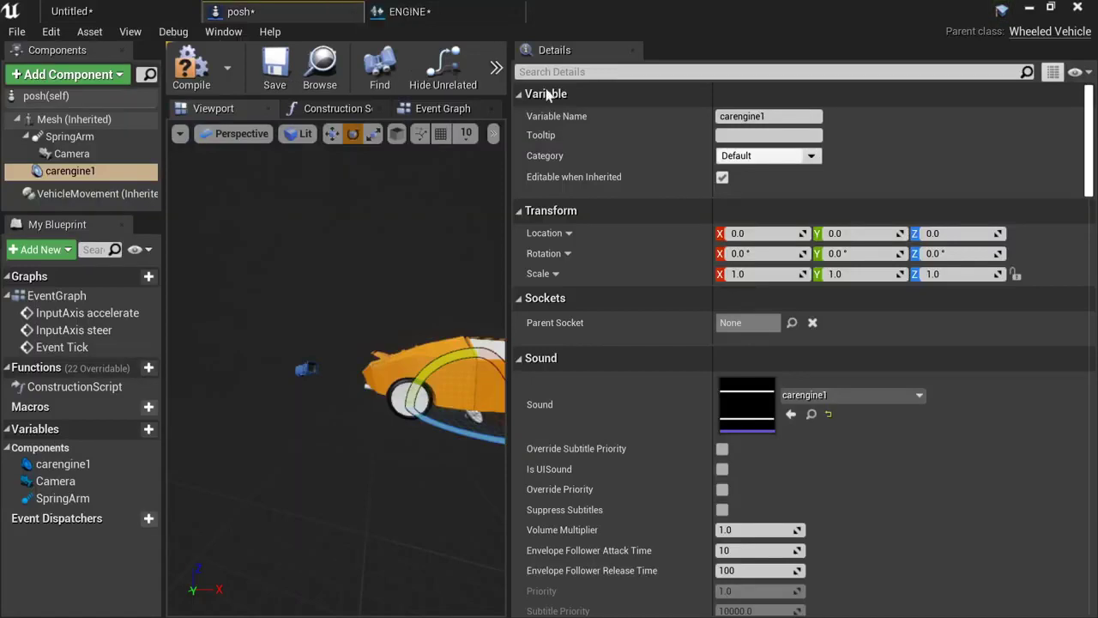
click(811, 414)
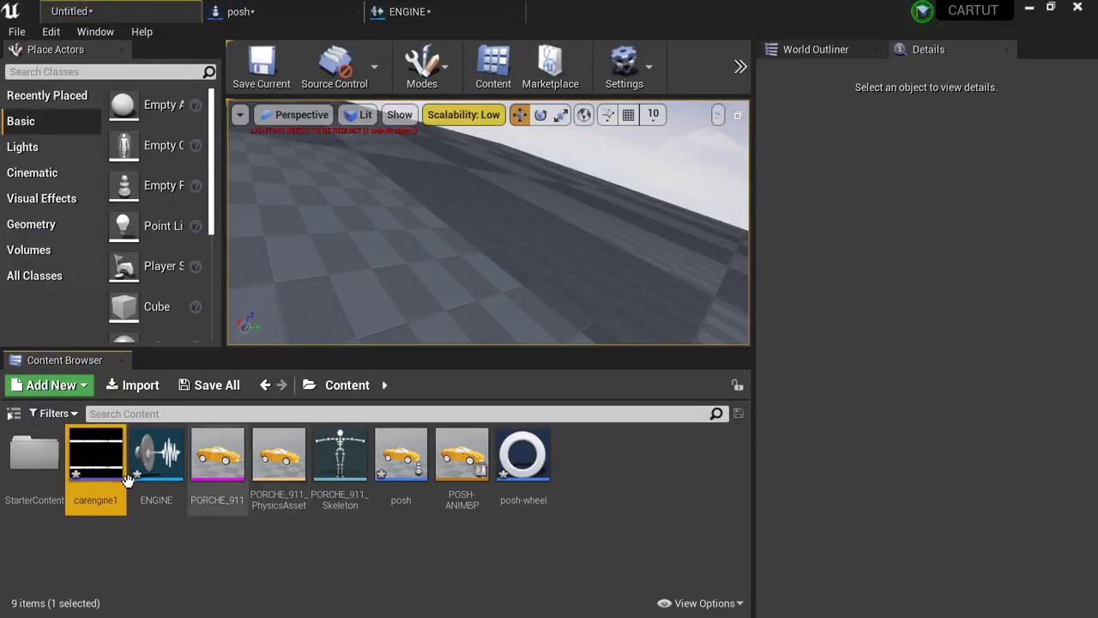
click(156, 454)
click(240, 11)
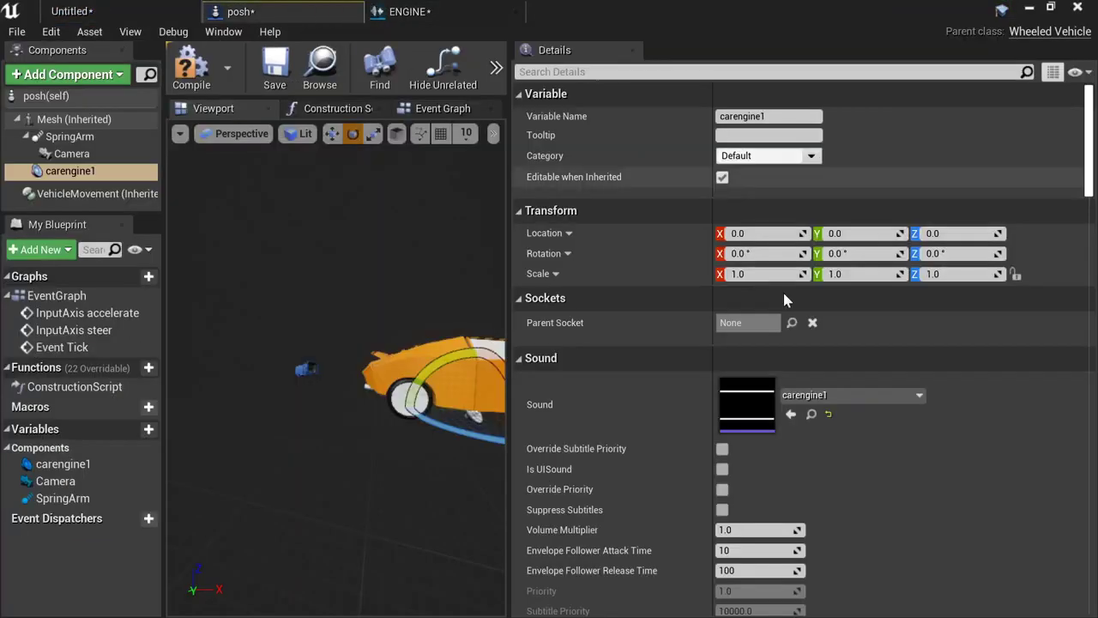
click(809, 412)
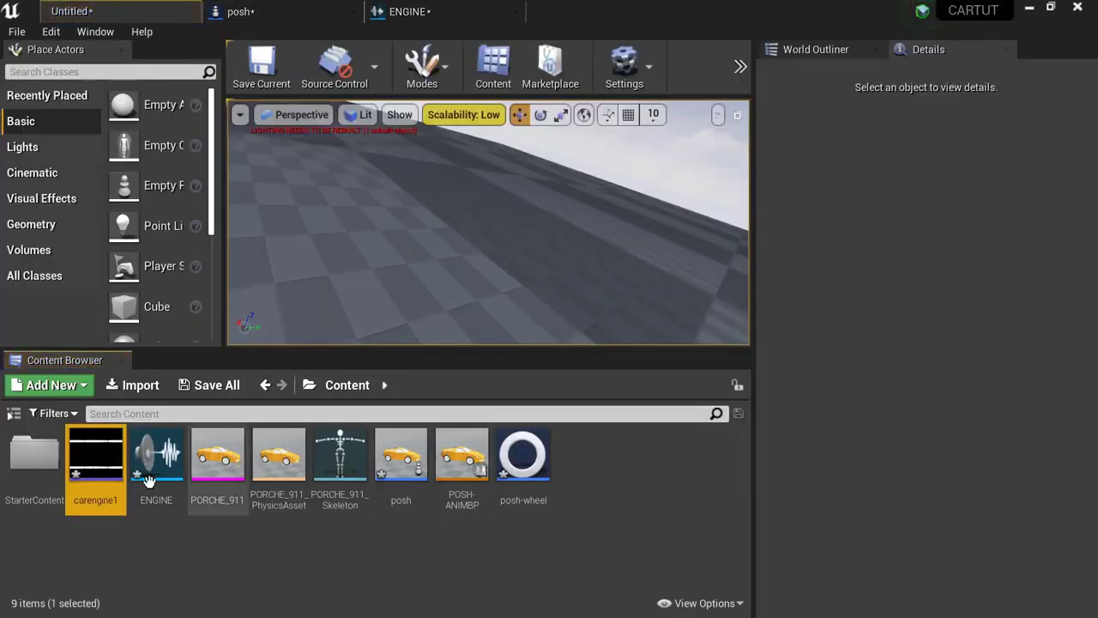
drag(150, 472, 755, 397)
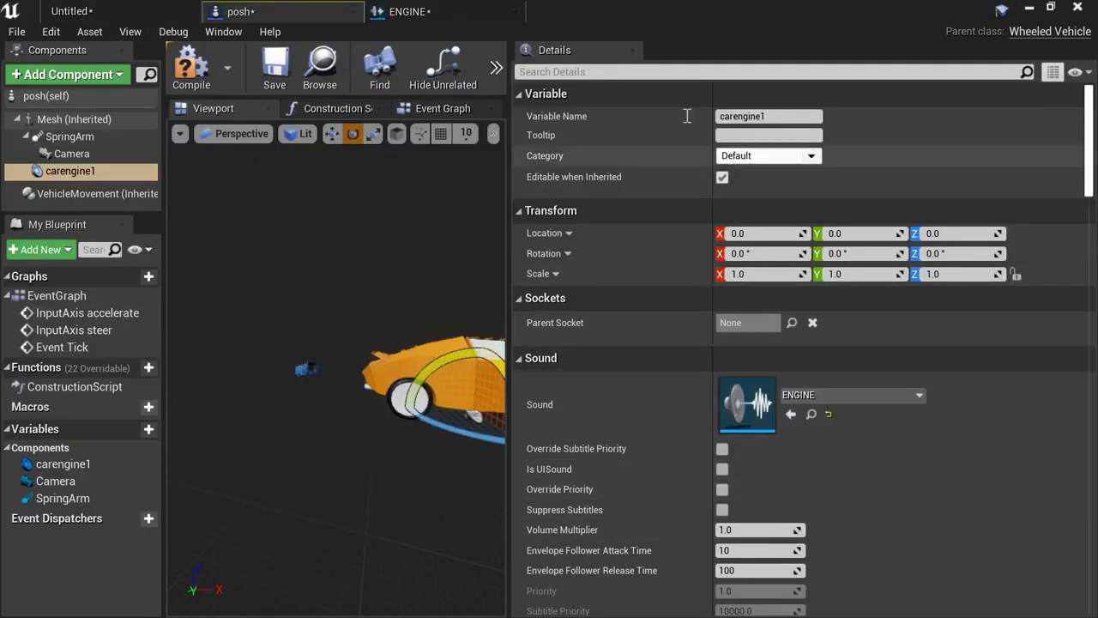
- Add a carengine1 reference with a Set Pitch Multiplier node to the Event Graph and run it from Event Tick
click(450, 108)
drag(509, 192, 1003, 192)
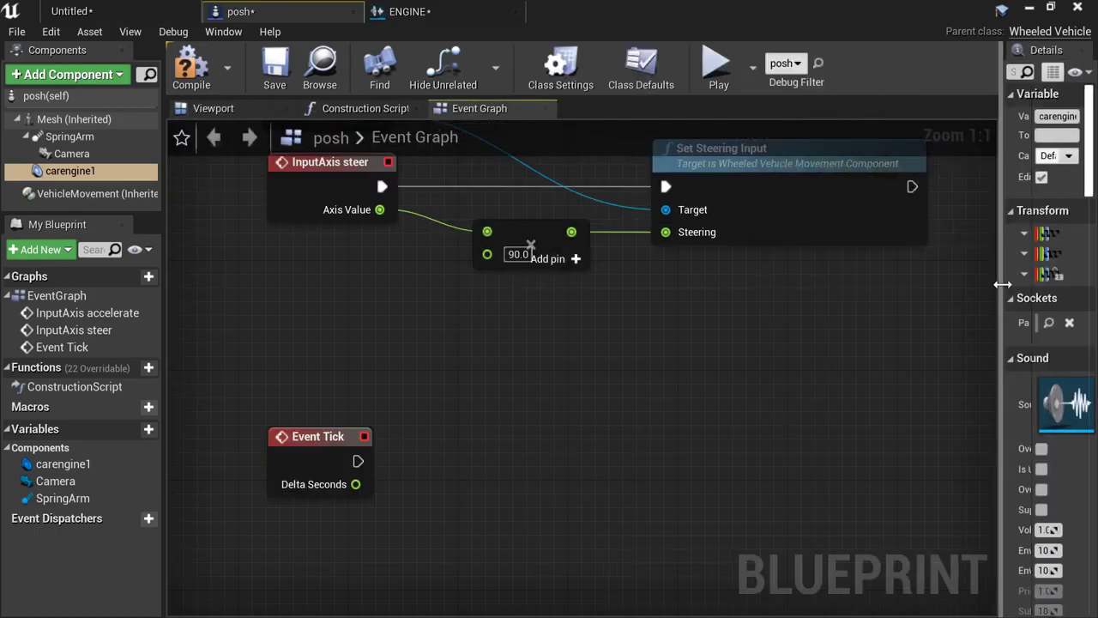
right_drag(210, 312, 200, 227)
drag(143, 174, 303, 338)
drag(412, 342, 449, 367)
text(SET)
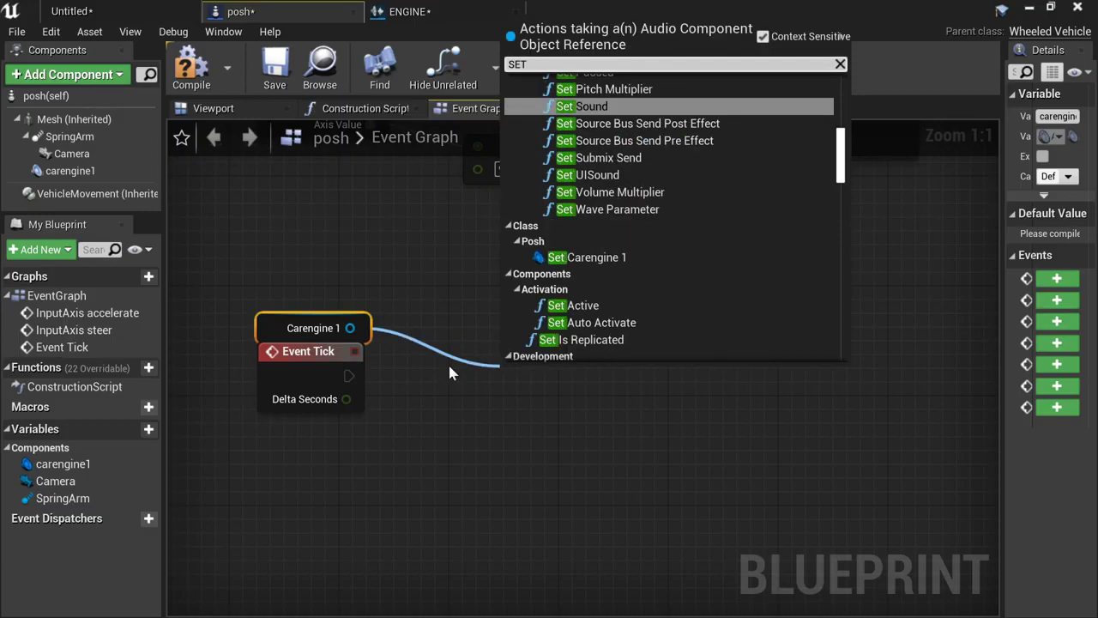
text( PI)
key(Return)
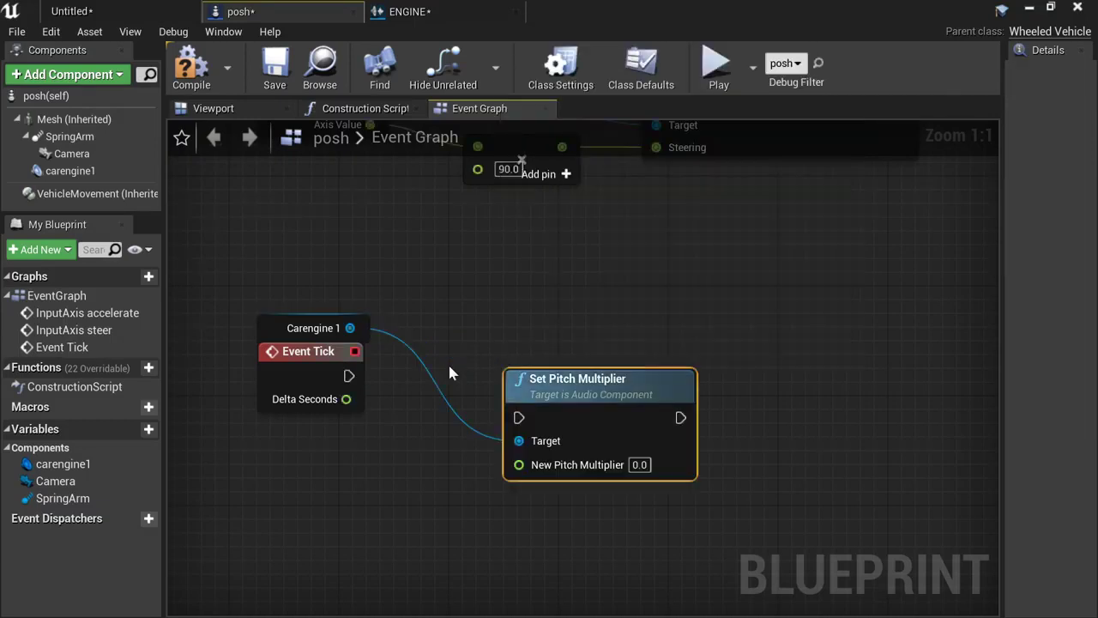
drag(592, 387, 688, 360)
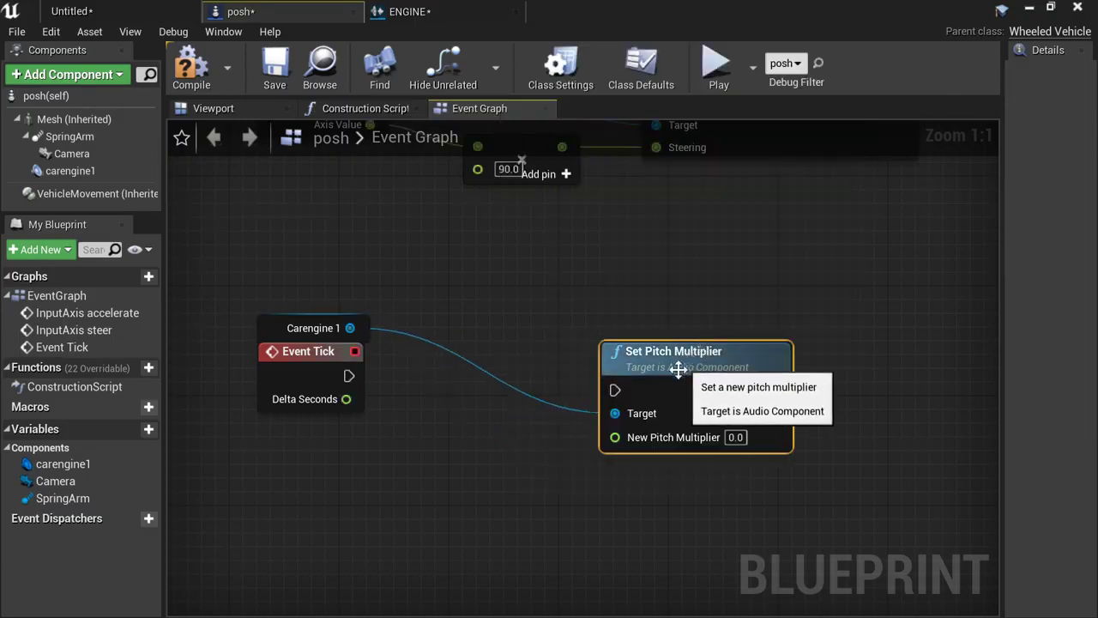
drag(615, 390, 353, 388)
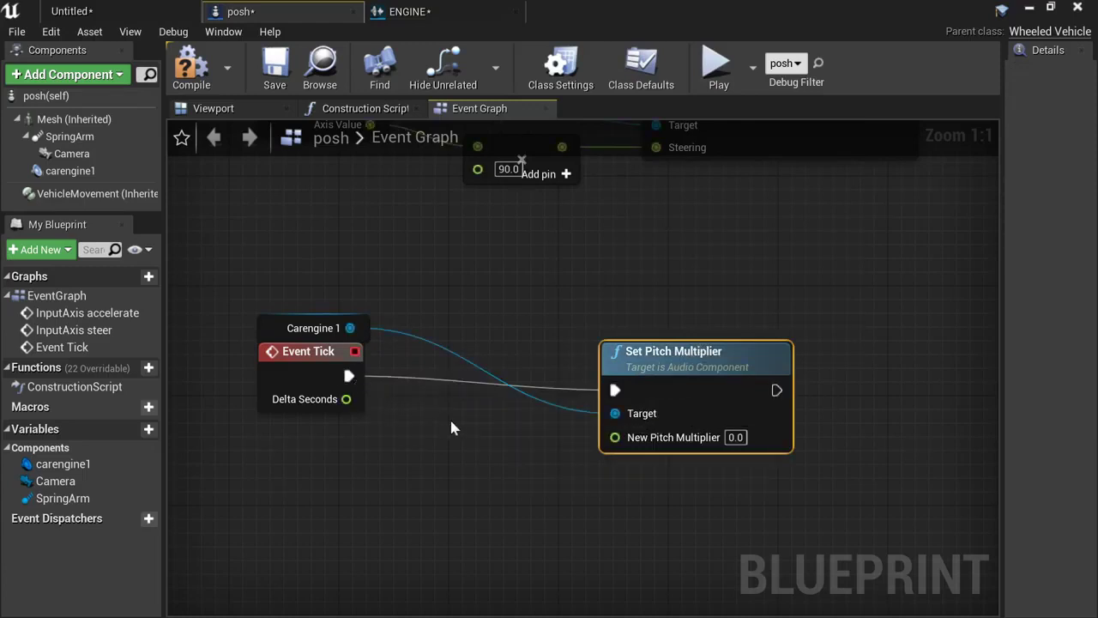
- Add a Get Engine Rotation Speed node for VehicleMovement and place it below Event Tick
right_click(271, 446)
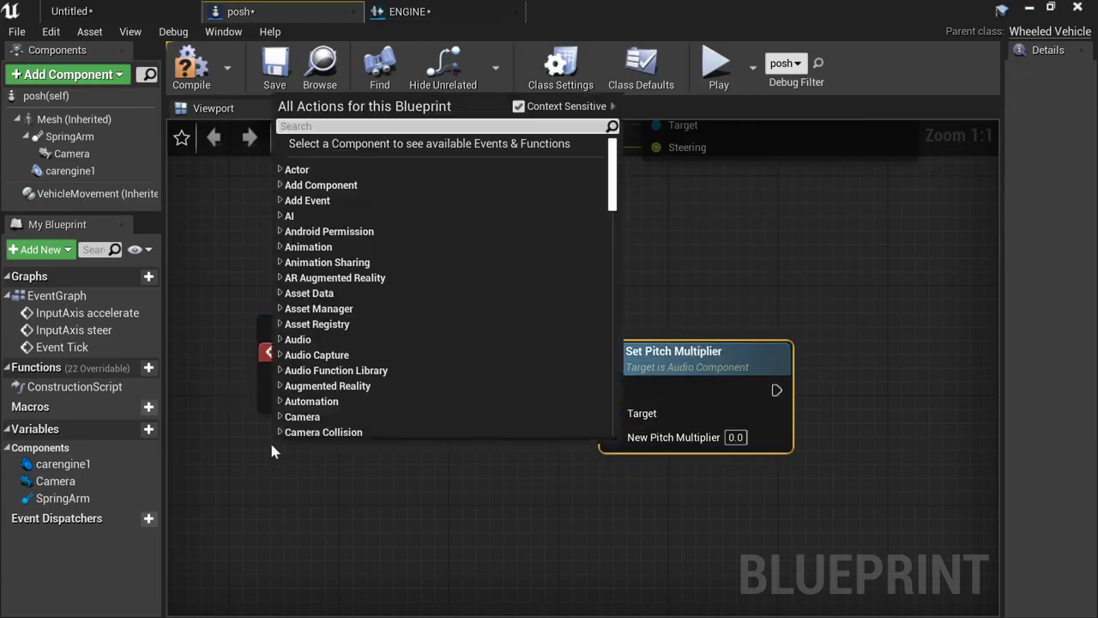
text(GET EN)
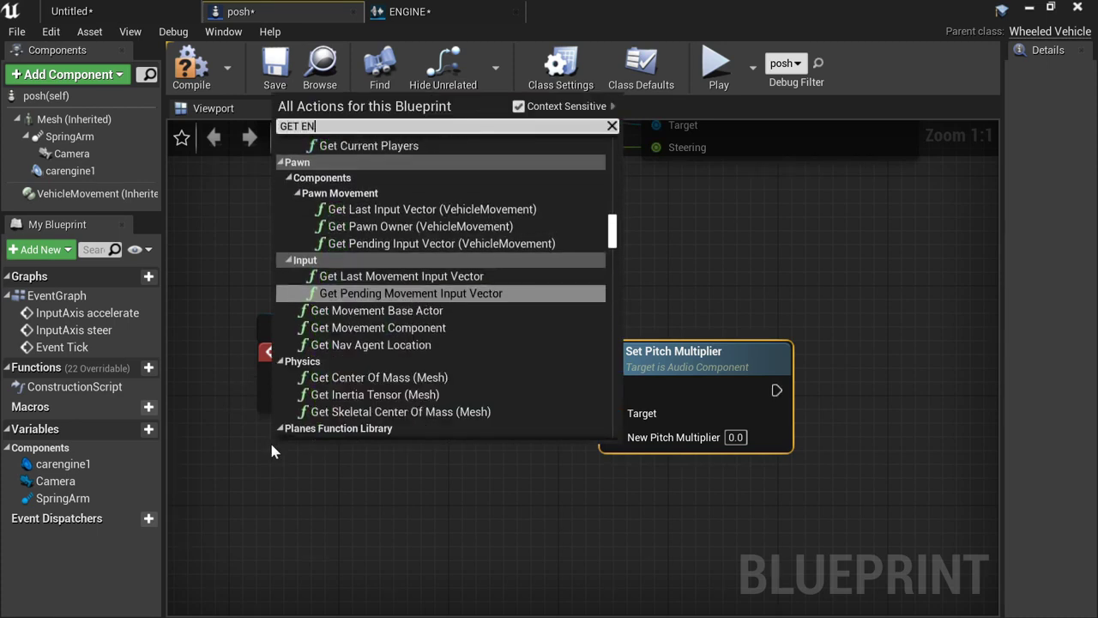
text(GINE ROTATI)
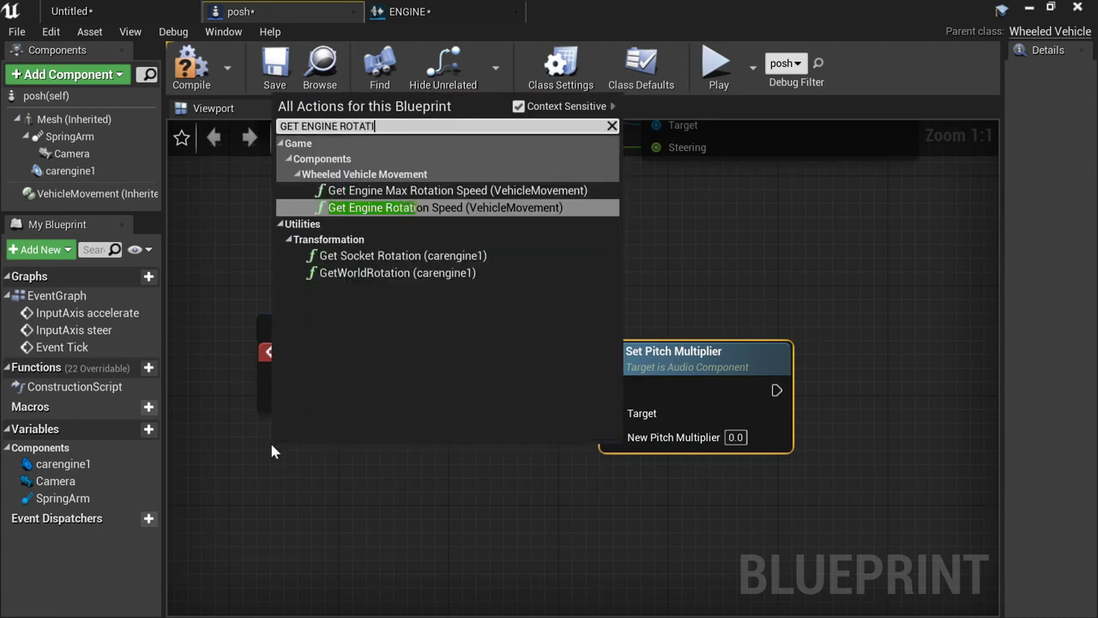
key(Return)
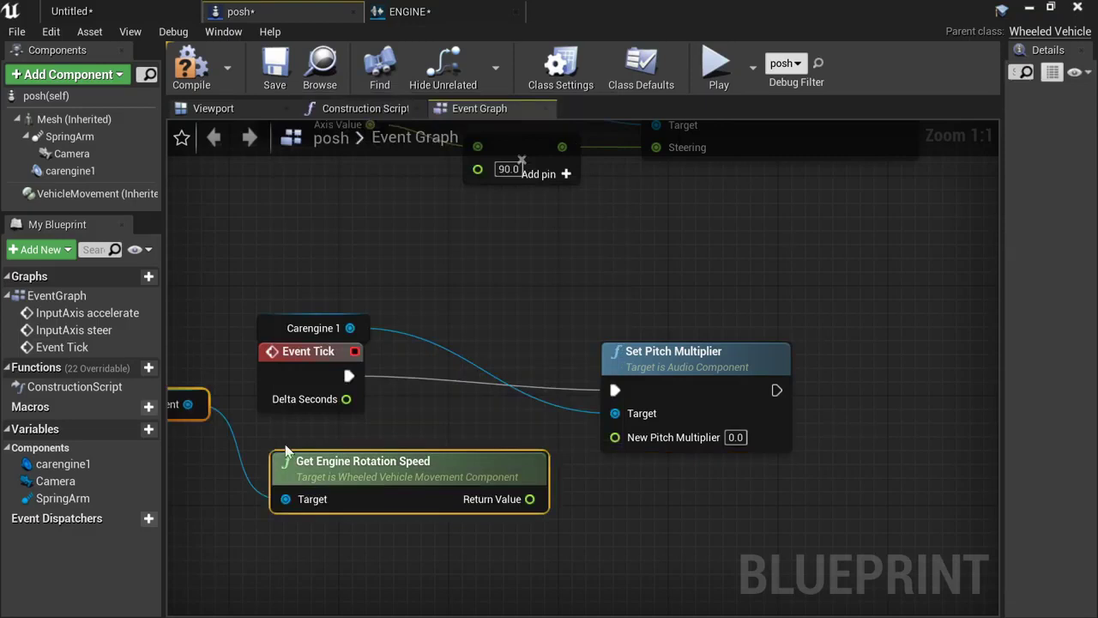
drag(374, 478, 284, 460)
- Divide the engine rotation speed's return value by 4000 using a float division node
drag(439, 471, 515, 496)
text(/)
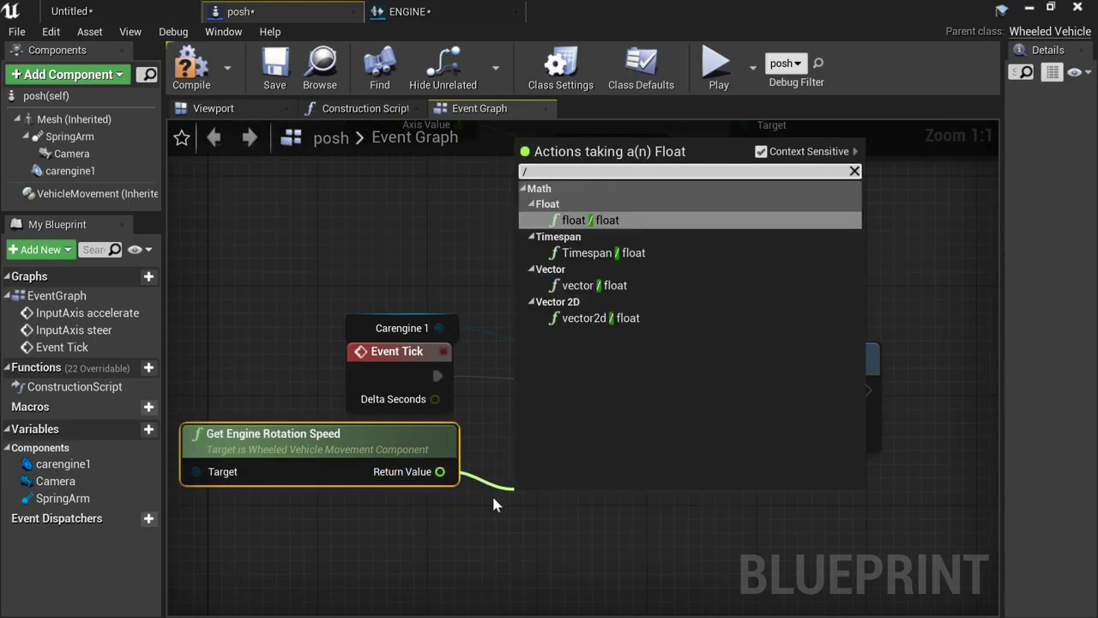
key(Return)
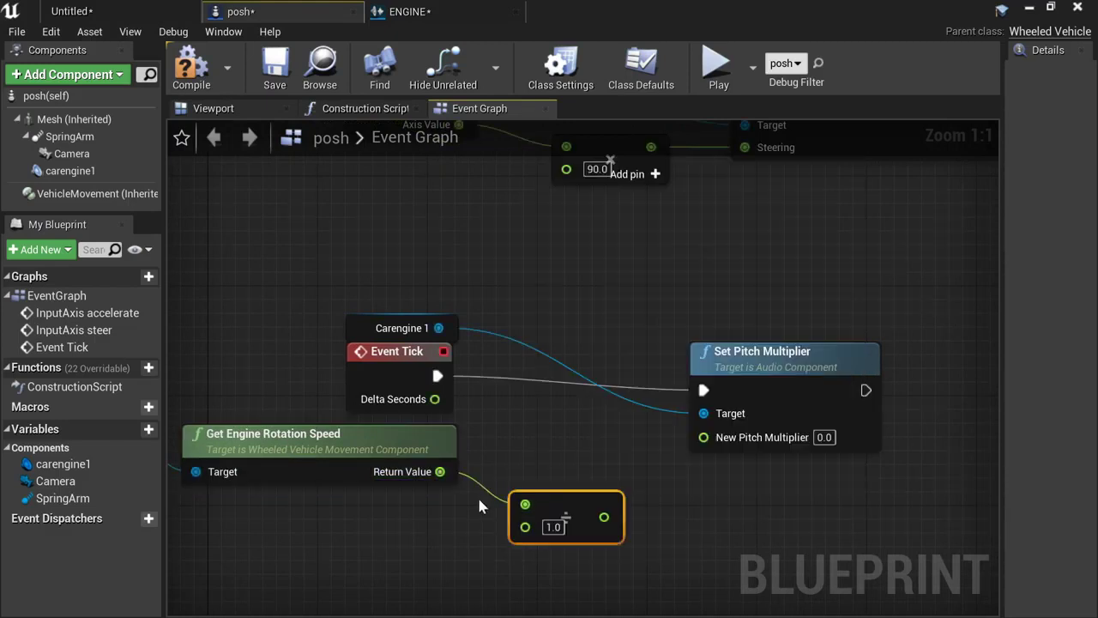
click(555, 529)
text(4000)
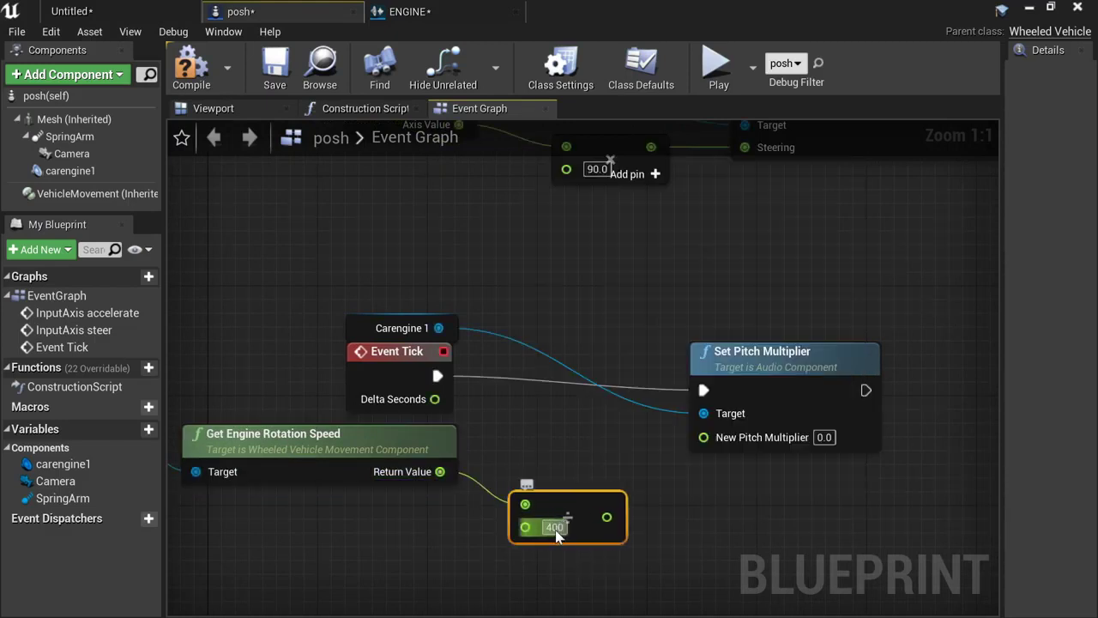
key(Return)
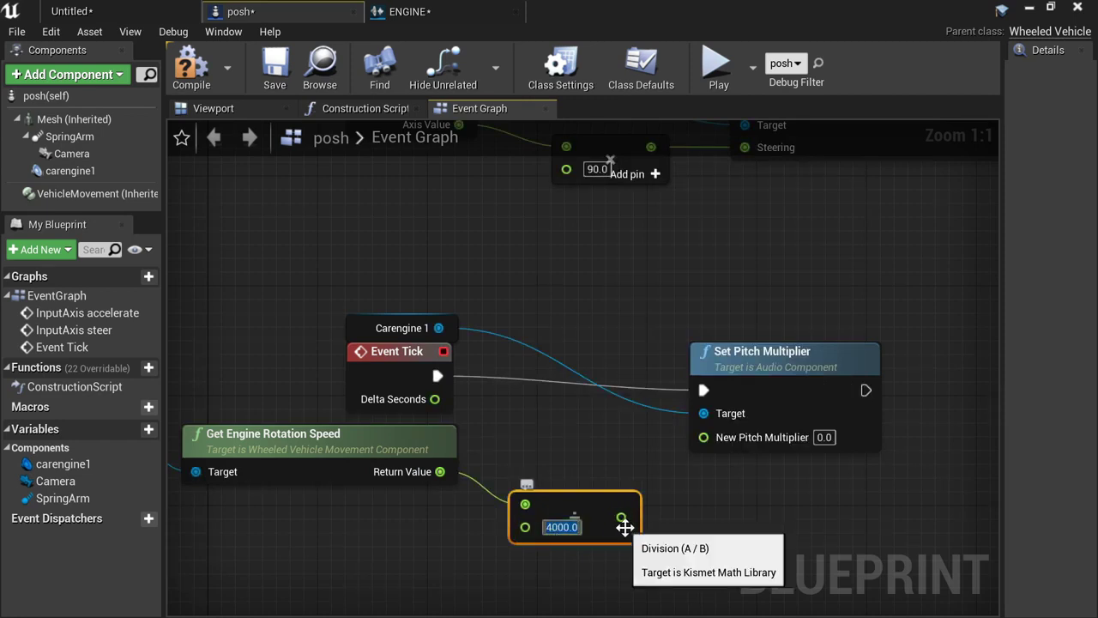
- Feed the division result into a new Clamp (float) node placed beside it
drag(621, 517, 706, 516)
text(CLA)
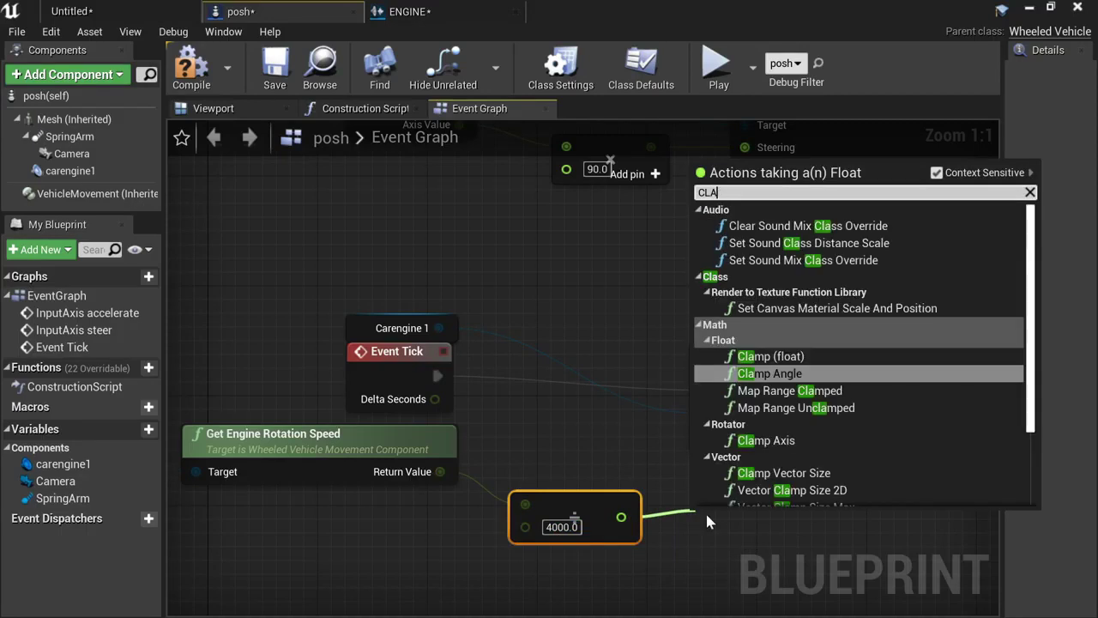
text(MP)
key(Up)
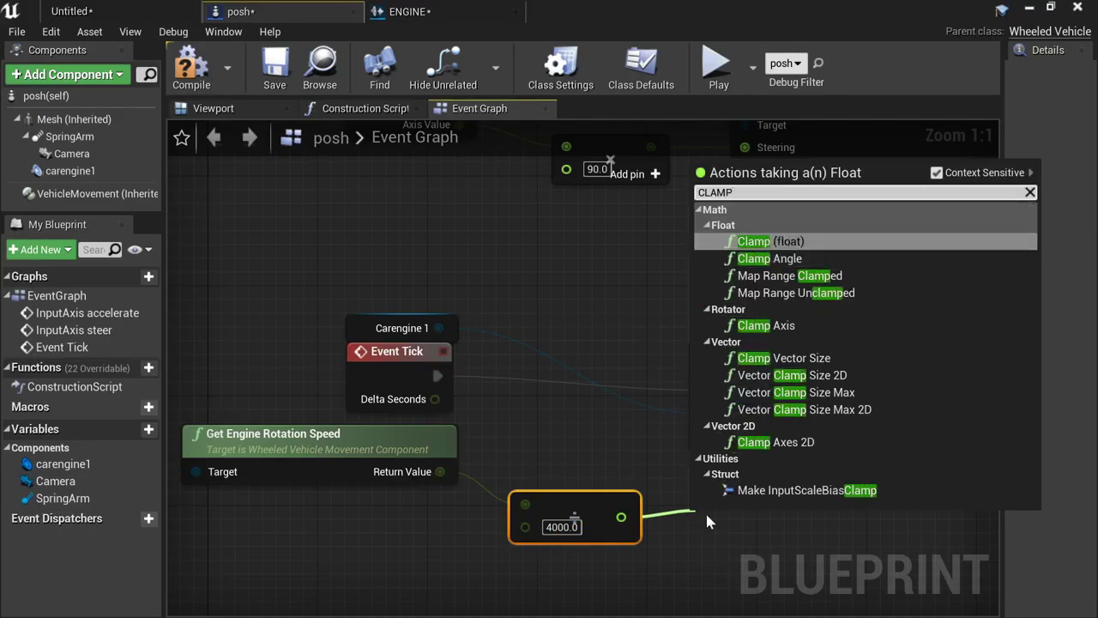
key(Down)
key(Up)
key(Return)
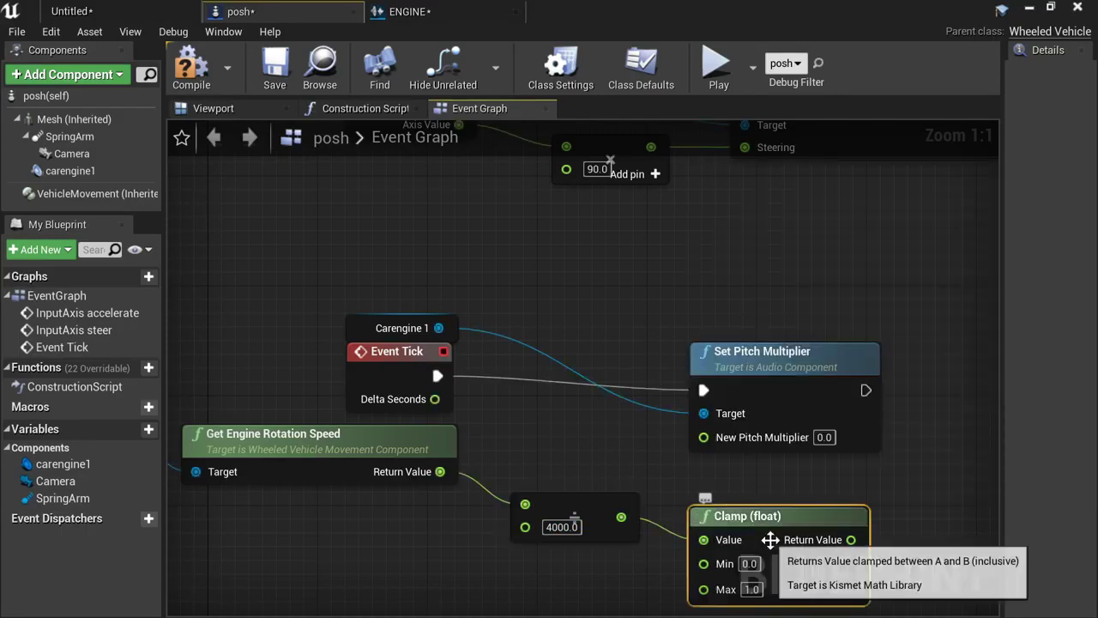
drag(771, 537, 758, 515)
- Make room beside the Clamp node and wire its return value into New Pitch Multiplier
right_drag(787, 442, 699, 392)
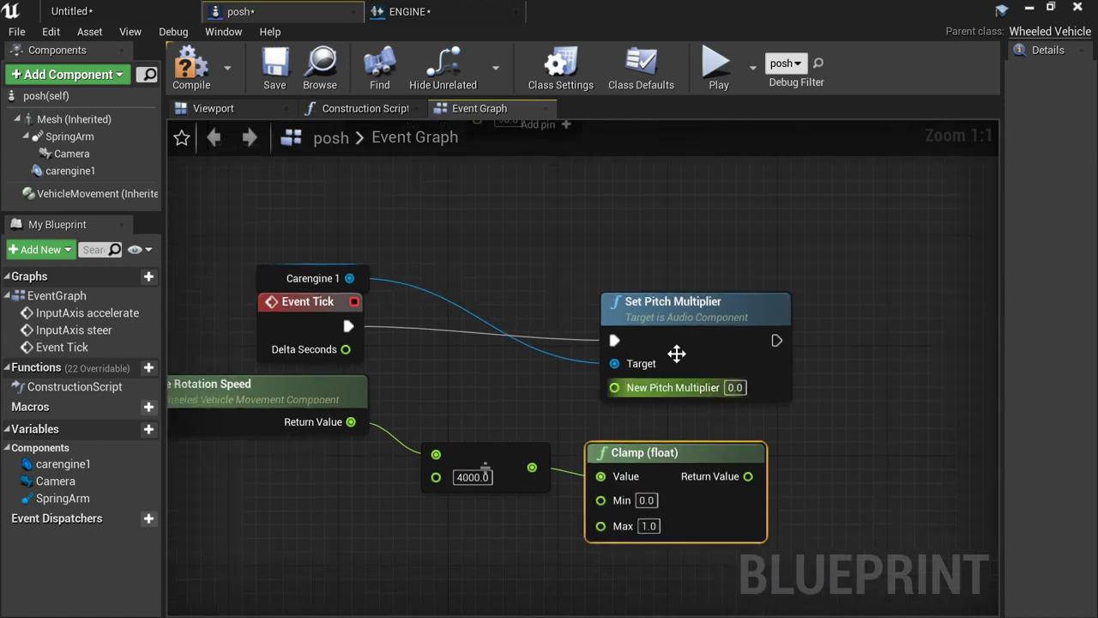
drag(626, 337, 832, 336)
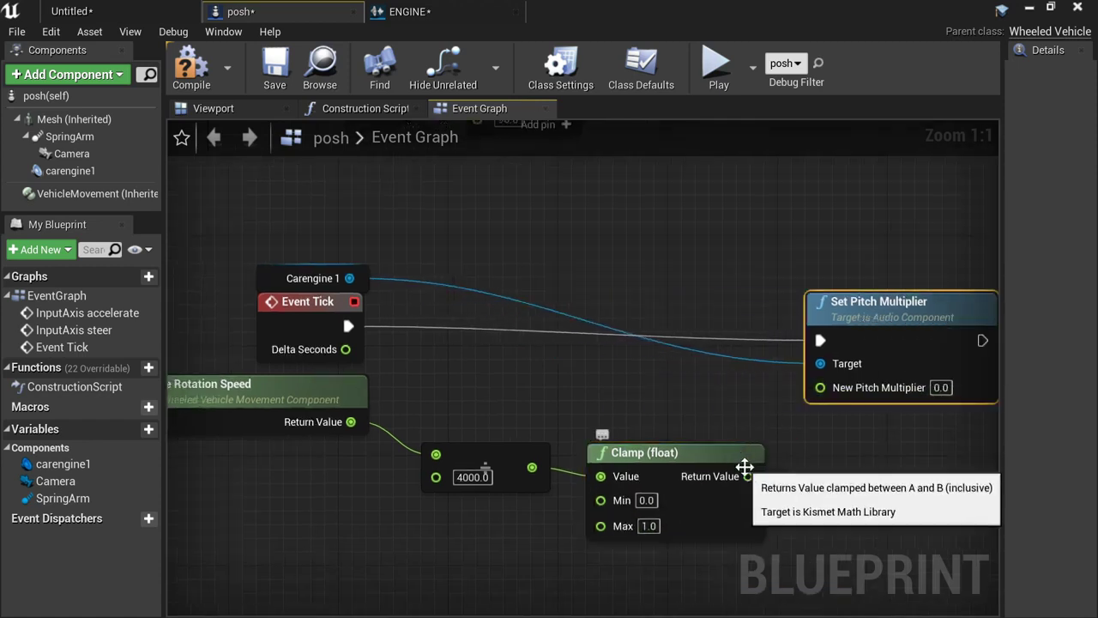
drag(748, 476, 834, 396)
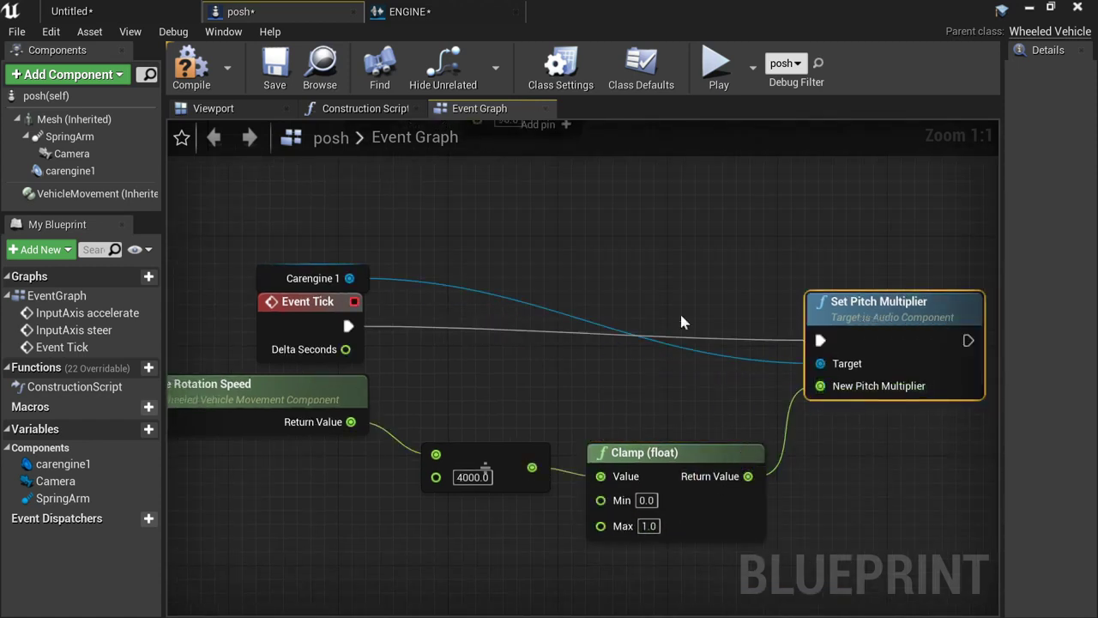
- Play-test the car in the preview to check the engine sound
click(721, 69)
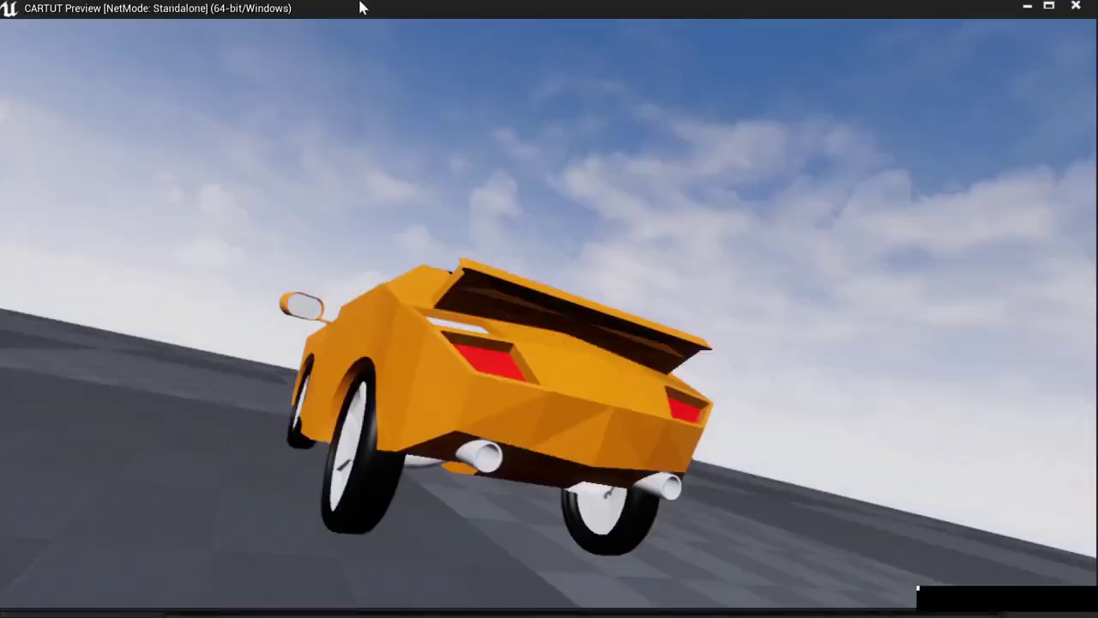
double_click(361, 7)
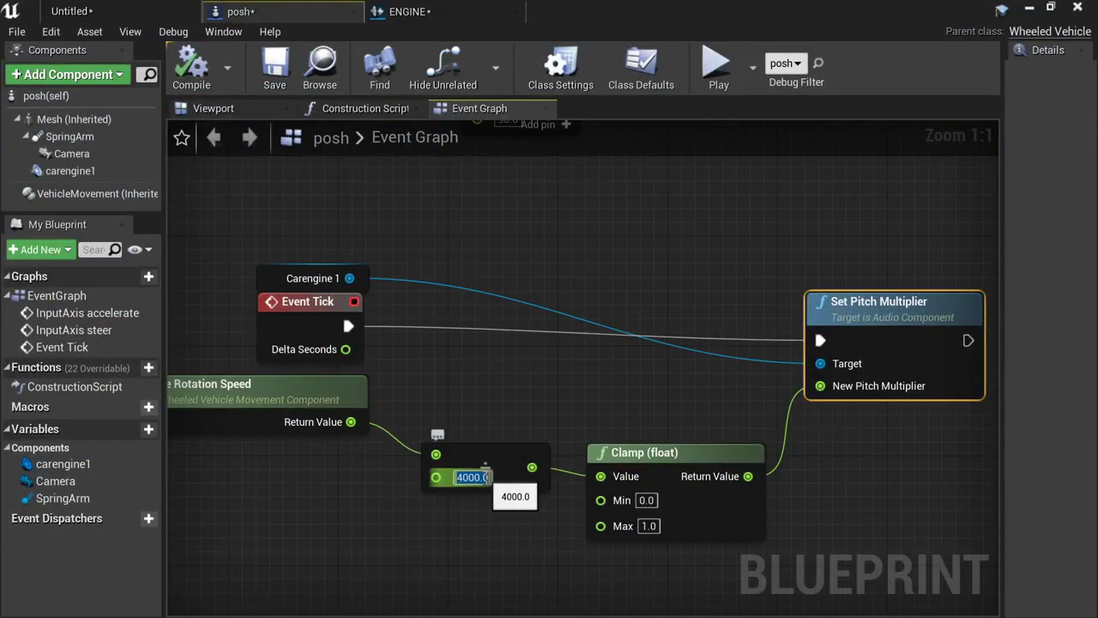
- Try a divisor of 8000 on the division node and undo the change
text(80)
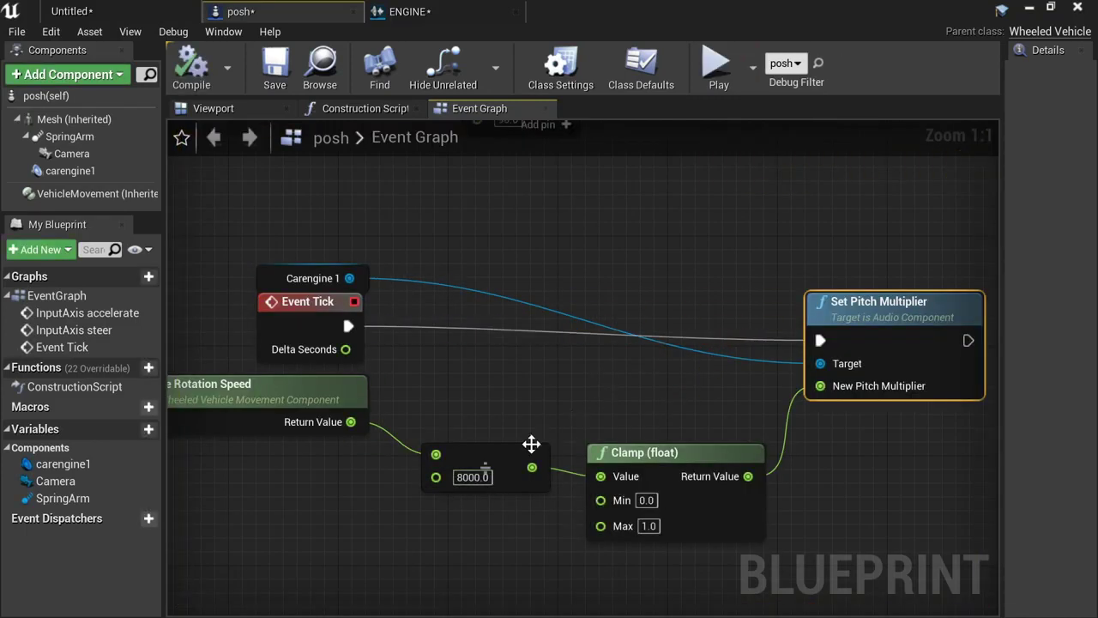
right_drag(531, 444, 498, 380)
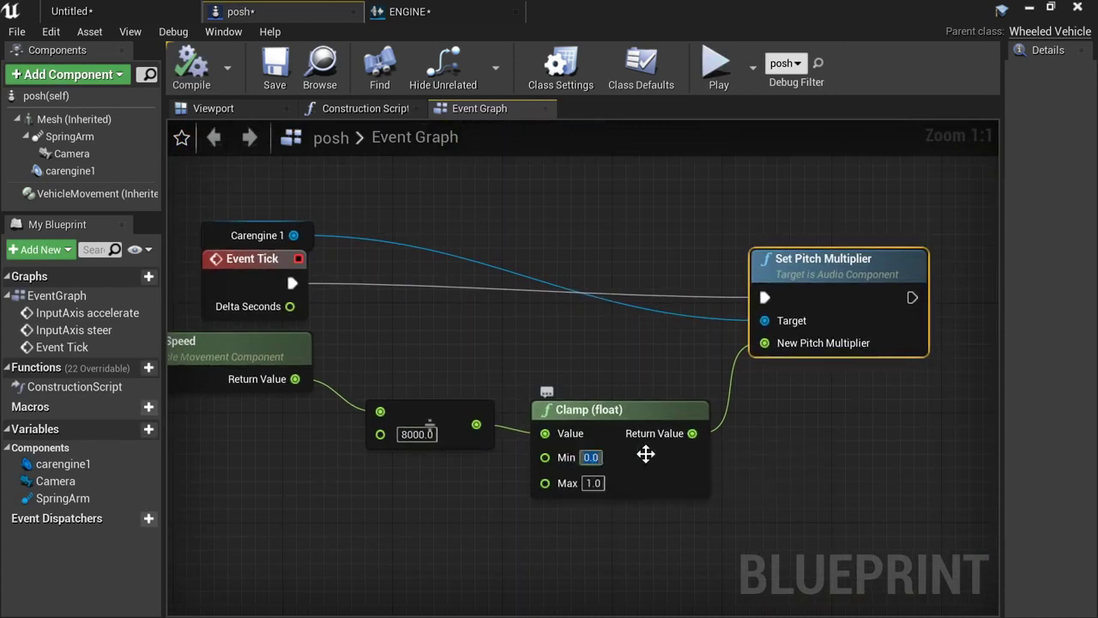
click(587, 331)
key(ctrl+z)
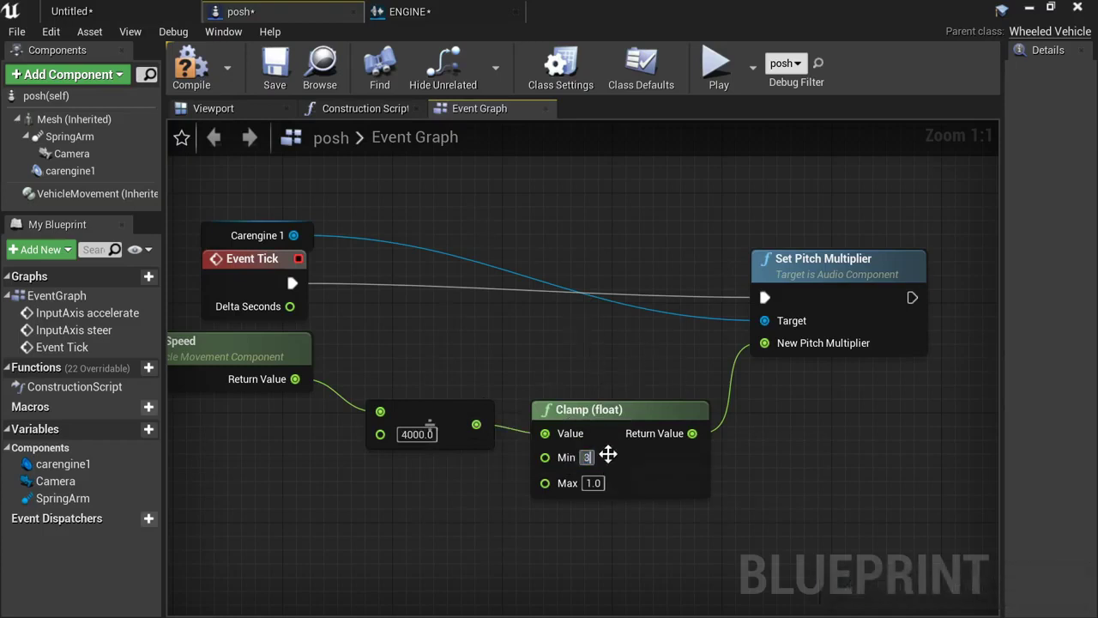
- Set the Clamp node's Min to 0 and Max to 4
key(Return)
click(594, 483)
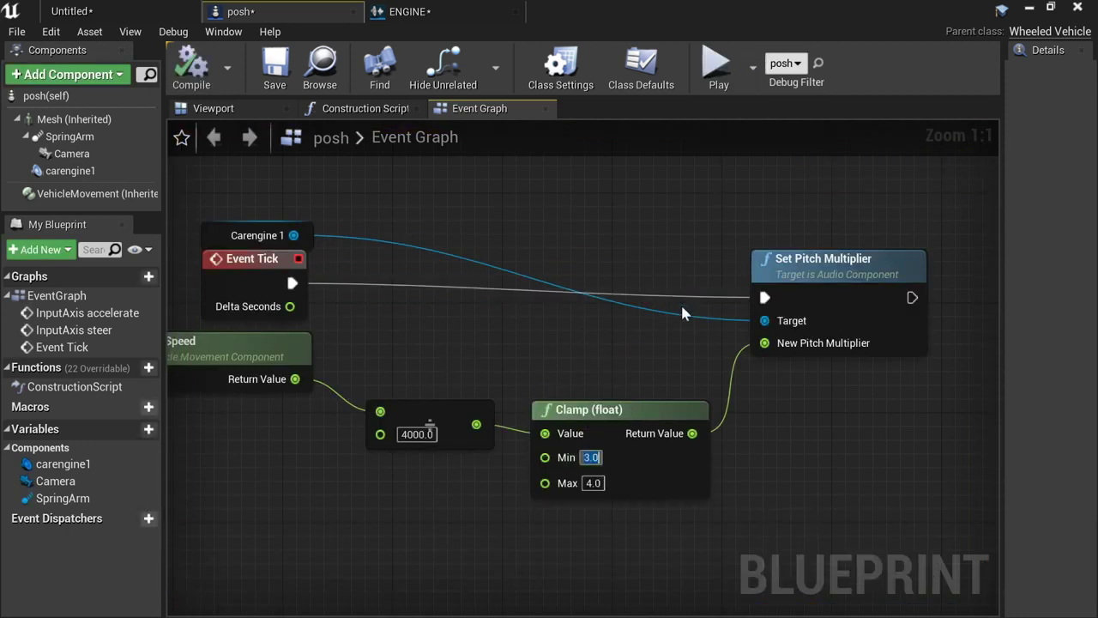
text(0)
click(624, 448)
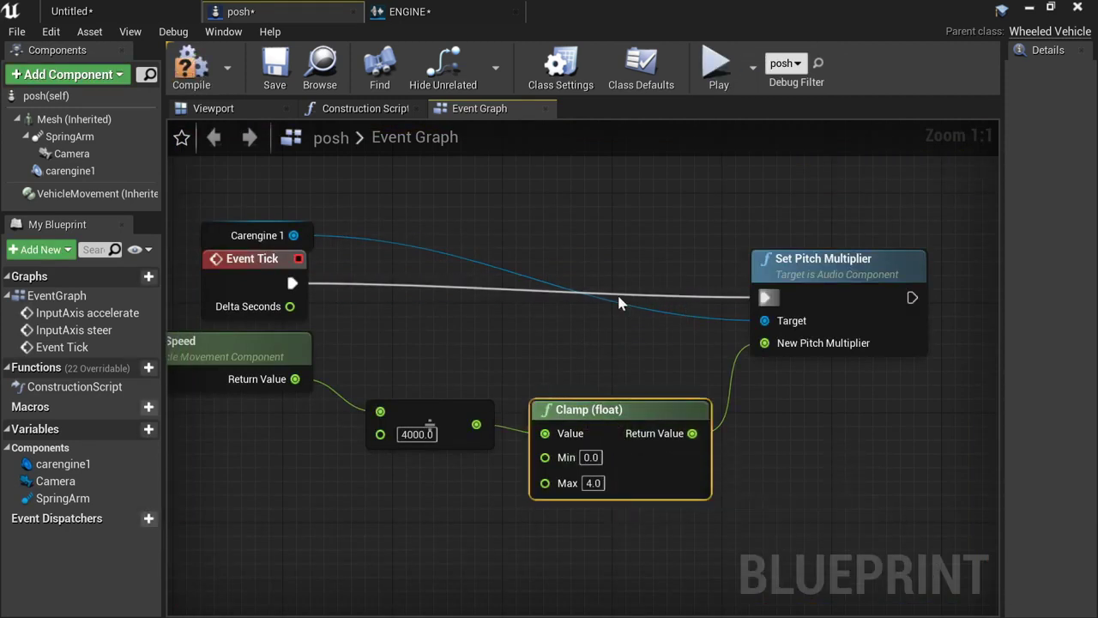
- Play-test the car with the wider pitch range and set the Clamp node's Max to 3
key(alt+p)
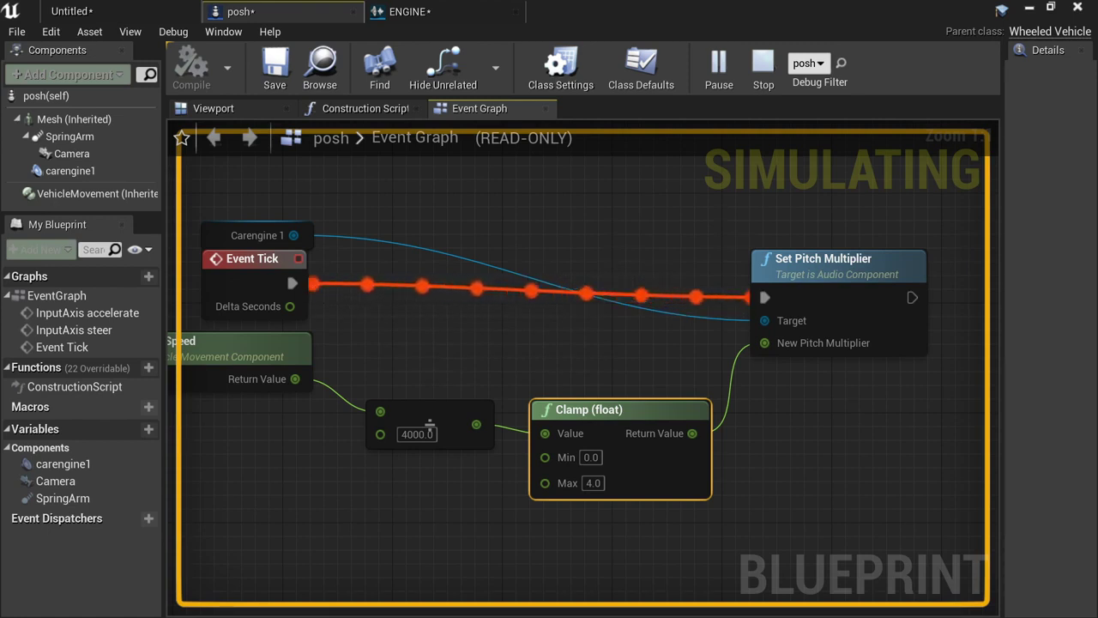
drag(1097, 68, 259, 3)
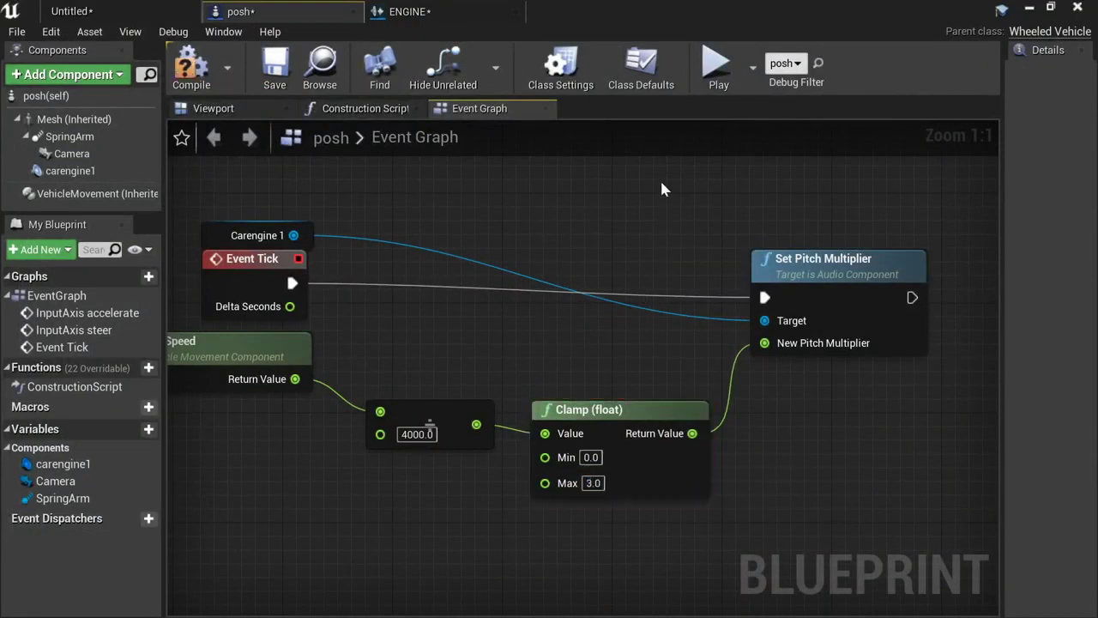
- Compile the posh Blueprint and save all modified assets
click(190, 67)
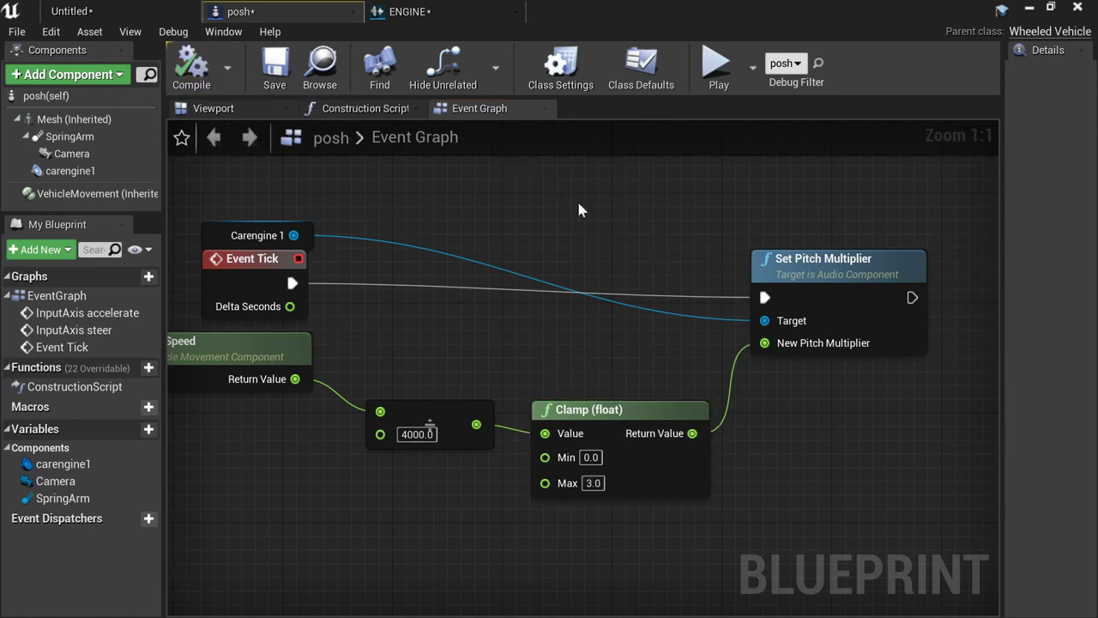
key(ctrl+shift+s)
- Align the Clamp and division nodes with Set Pitch Multiplier so that their connections run straight
click(586, 410)
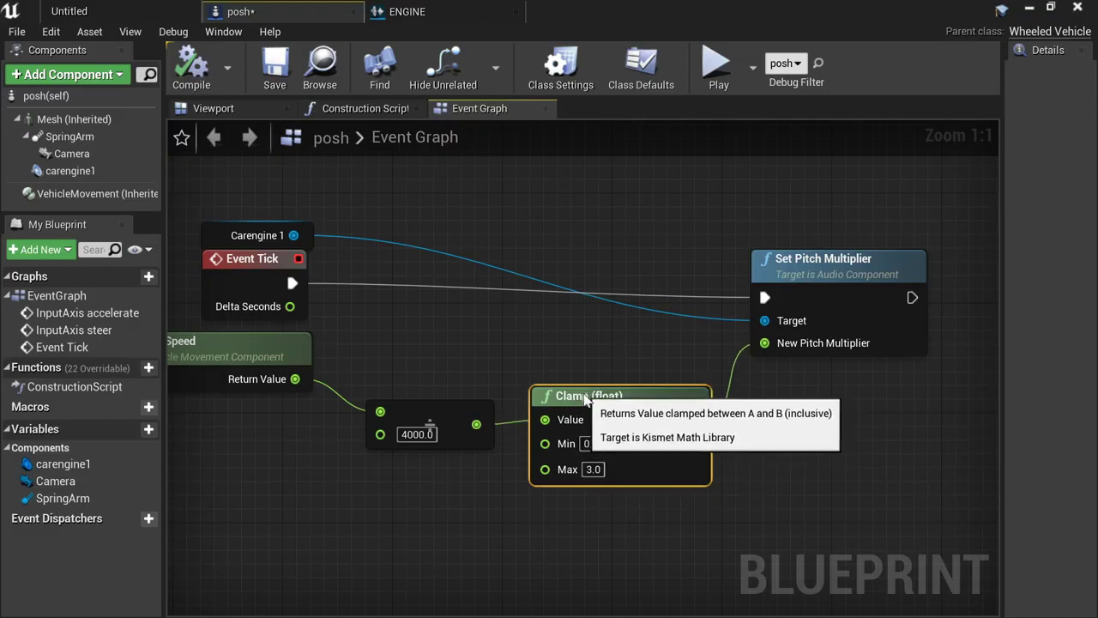
drag(586, 410, 586, 330)
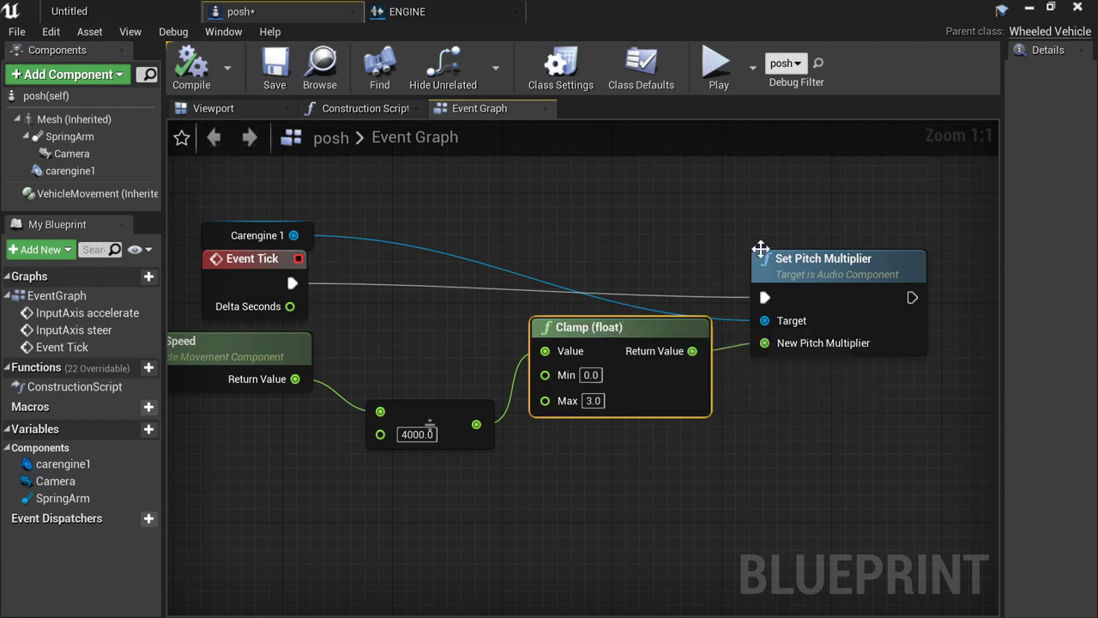
ctrl+click(817, 250)
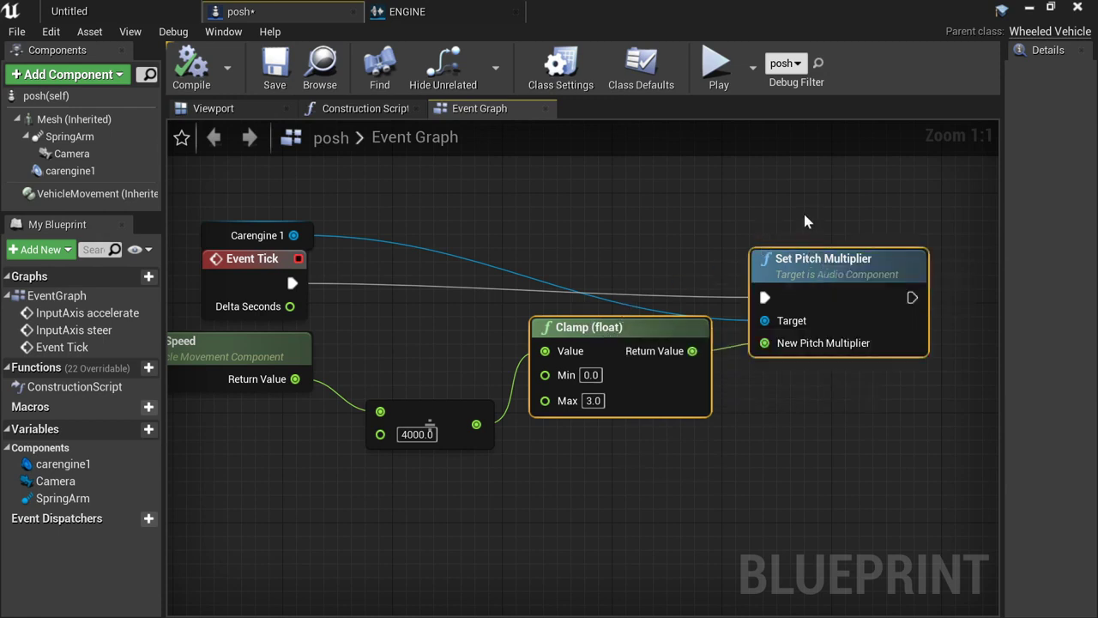
key(q)
click(571, 453)
click(466, 392)
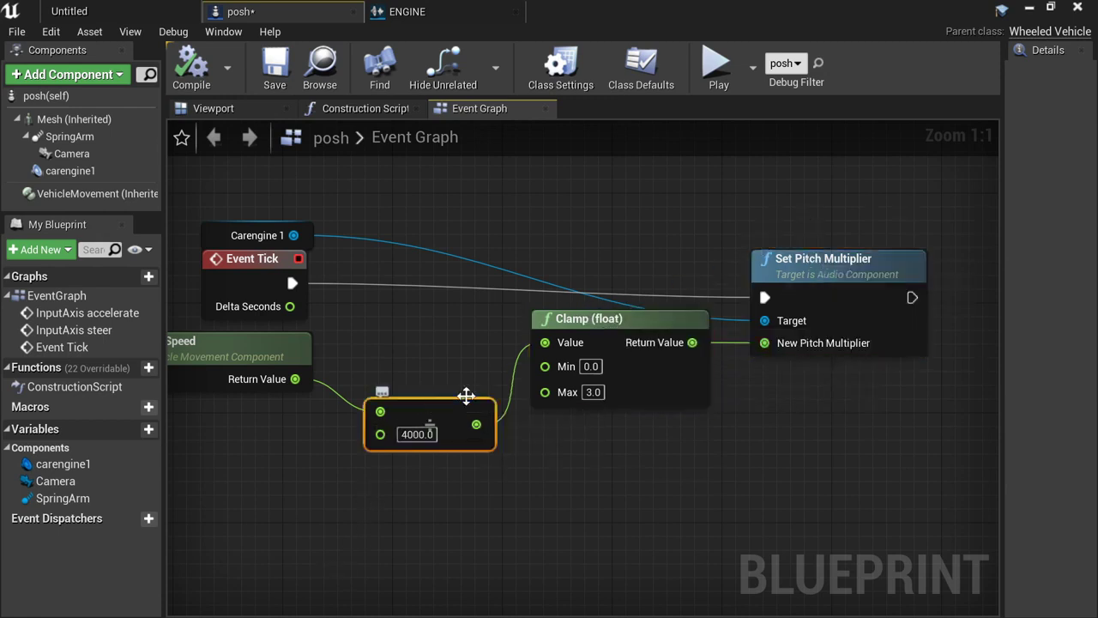
key(q)
click(572, 257)
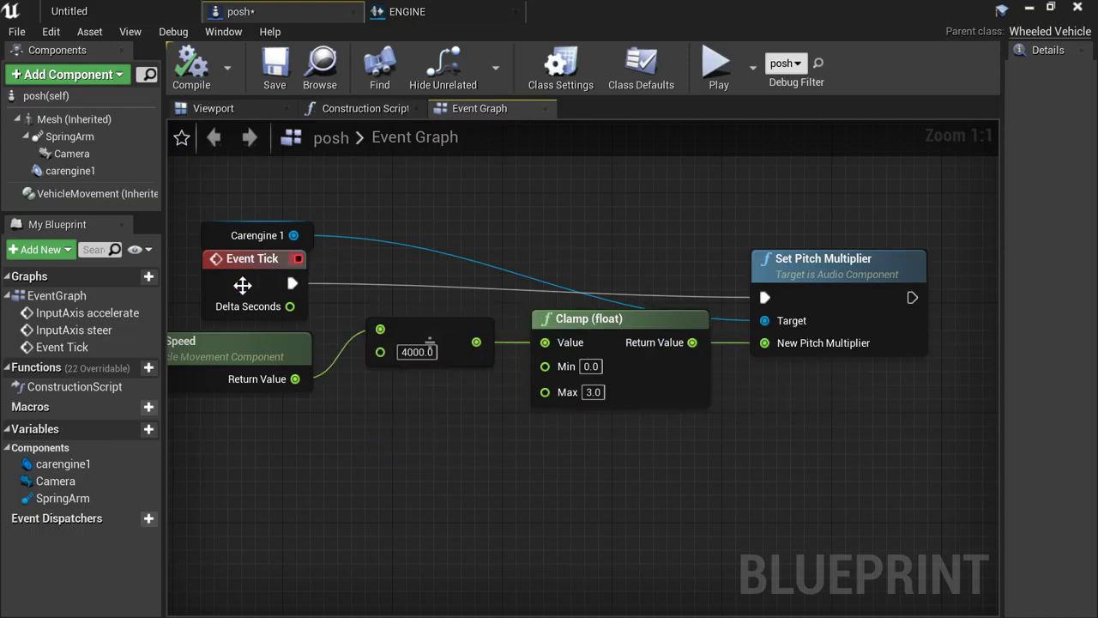
- Set the VehicleMovement component's Max RPM to 7500 in its Engine Setup
click(40, 191)
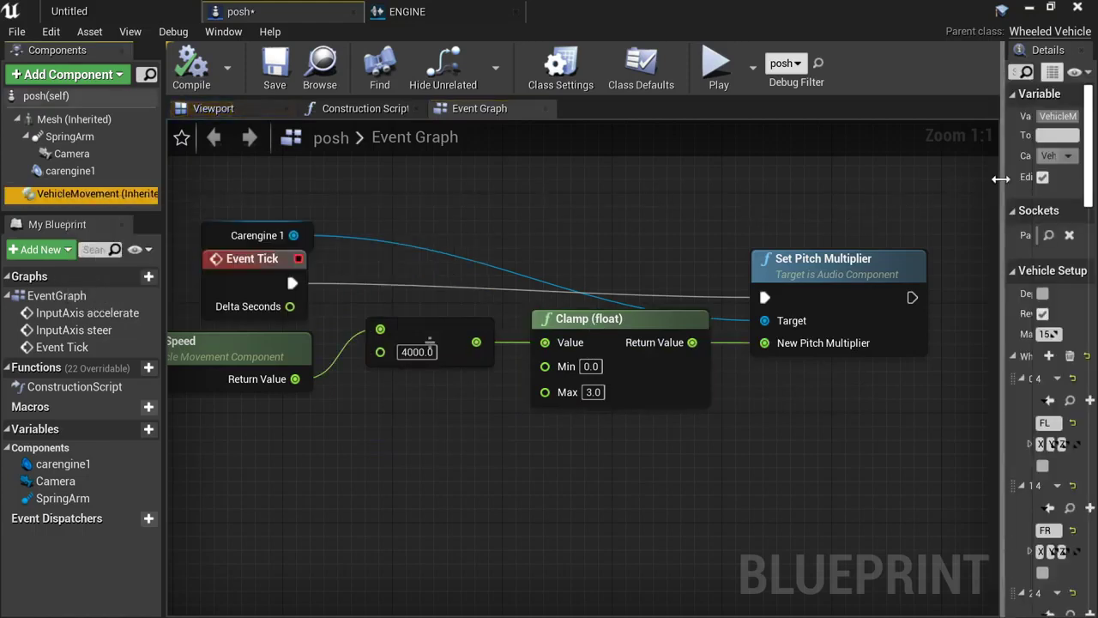
drag(1002, 177, 656, 234)
scroll(736, 257, down, 10)
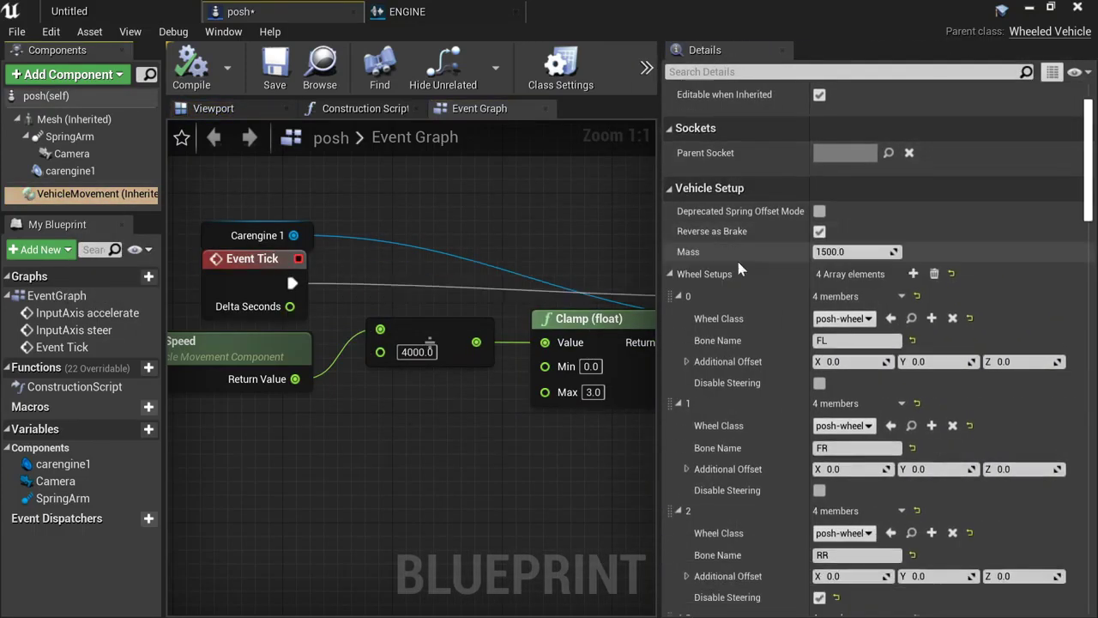
scroll(757, 325, down, 5)
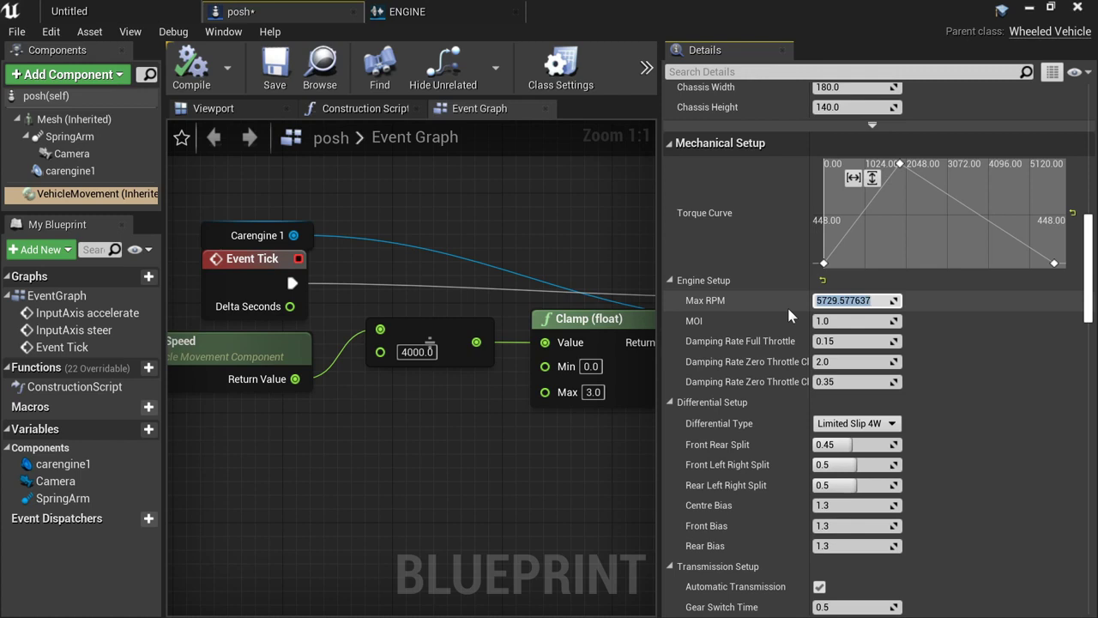
text(7500)
key(Return)
- Play-test the car in the preview window with the new Max RPM, and save the posh Blueprint
key(alt+s)
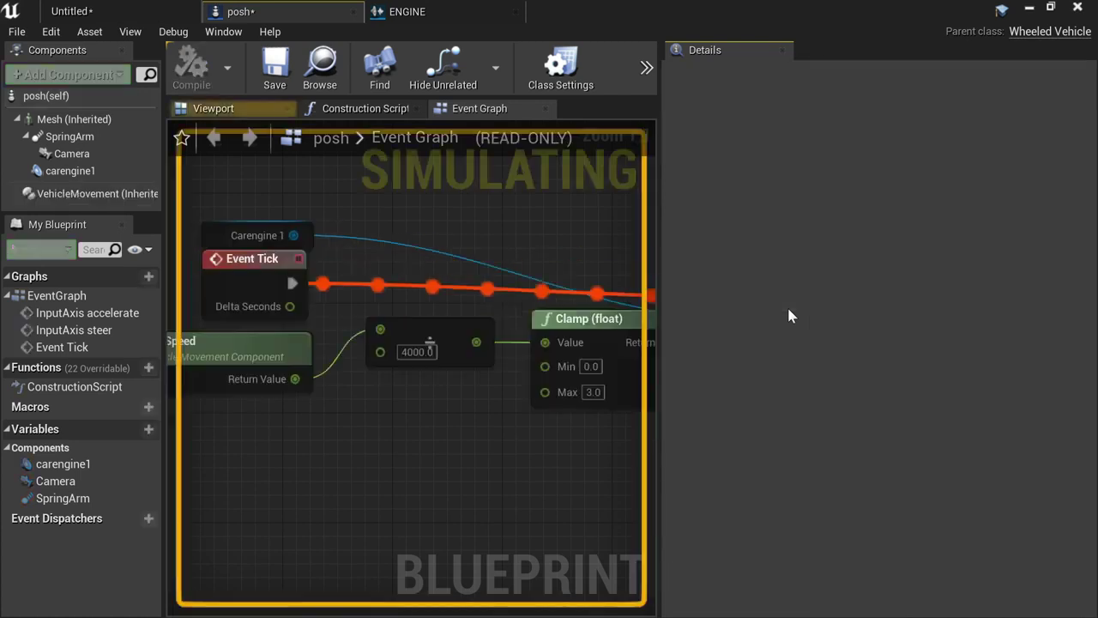
drag(1097, 120, 386, 3)
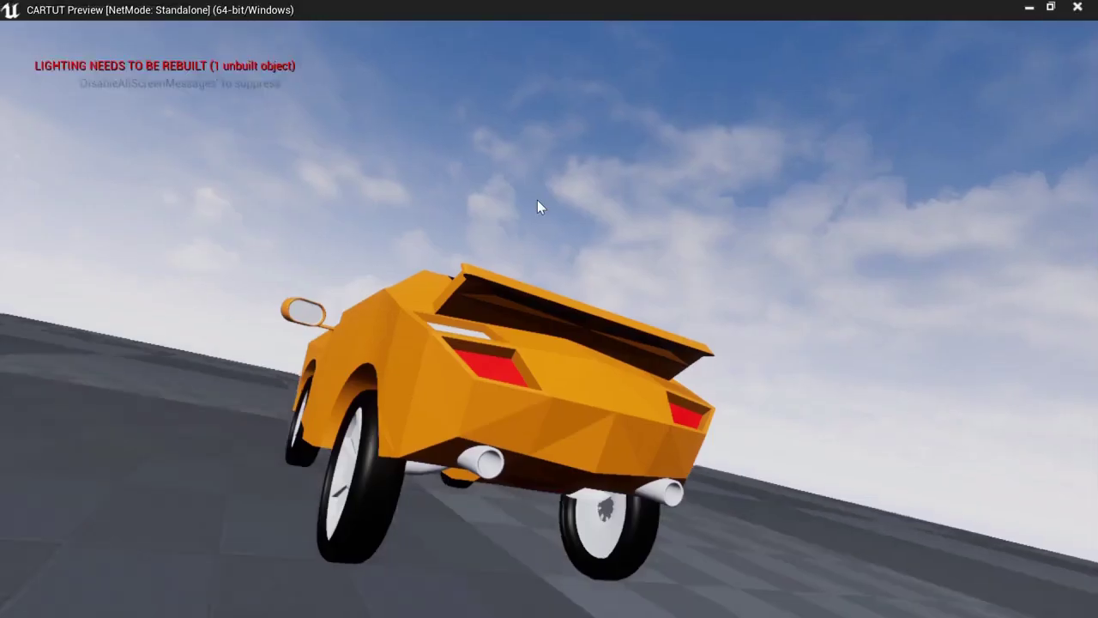
click(540, 208)
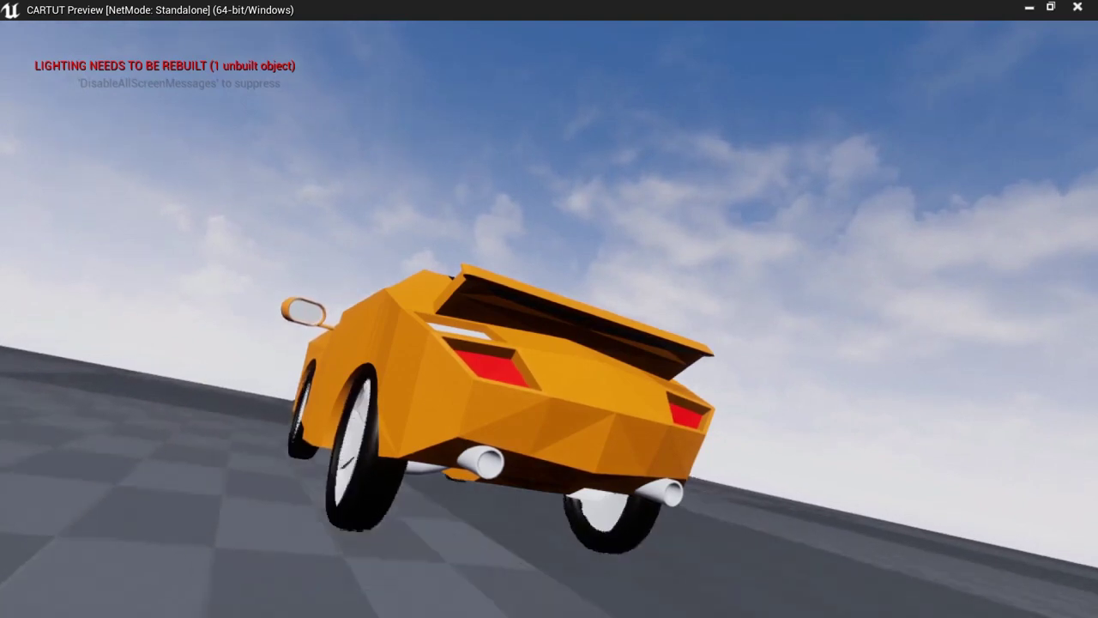
key(F2)
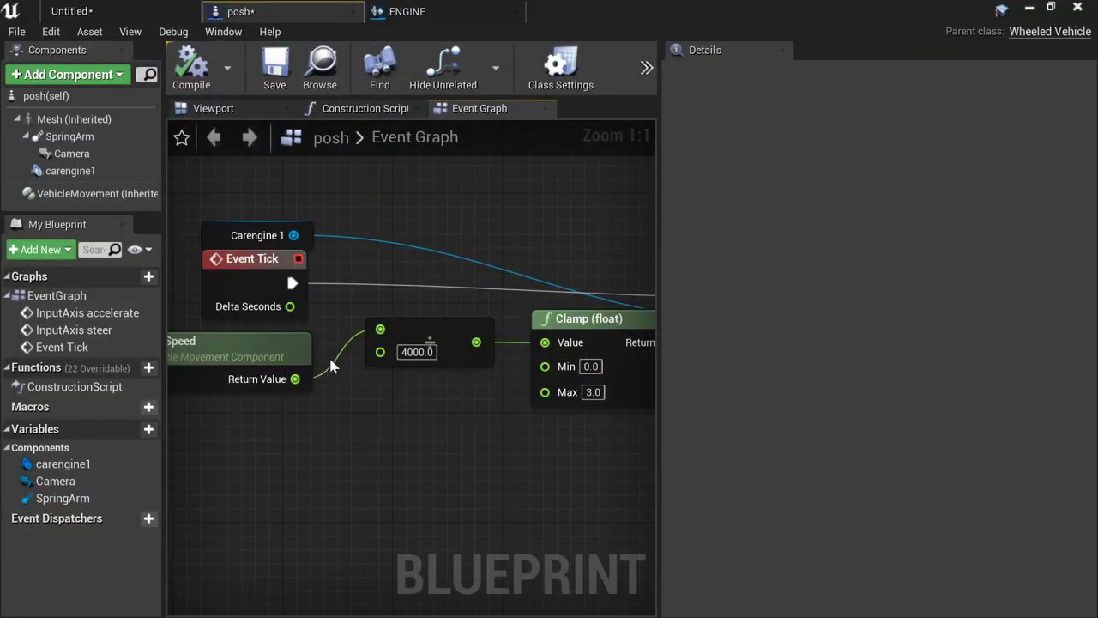
right_drag(384, 323, 428, 366)
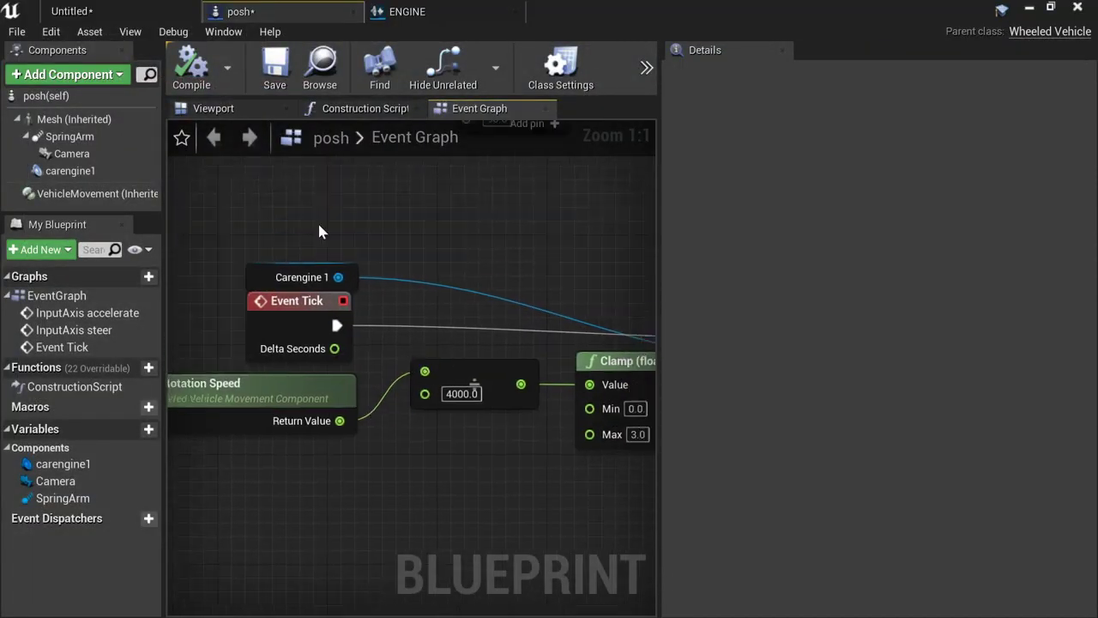
click(276, 69)
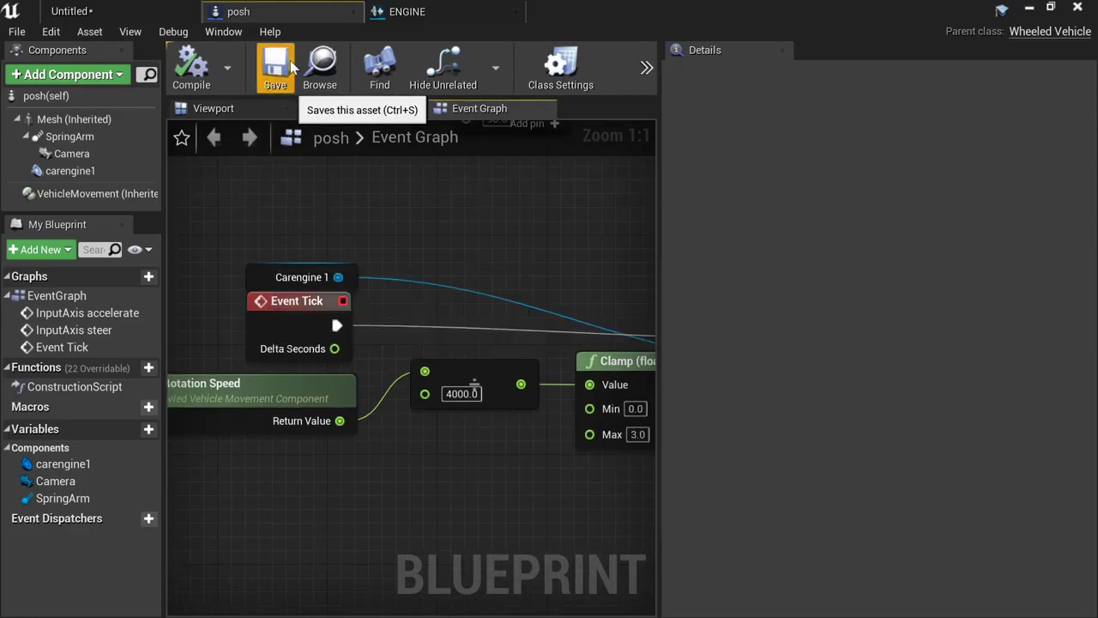